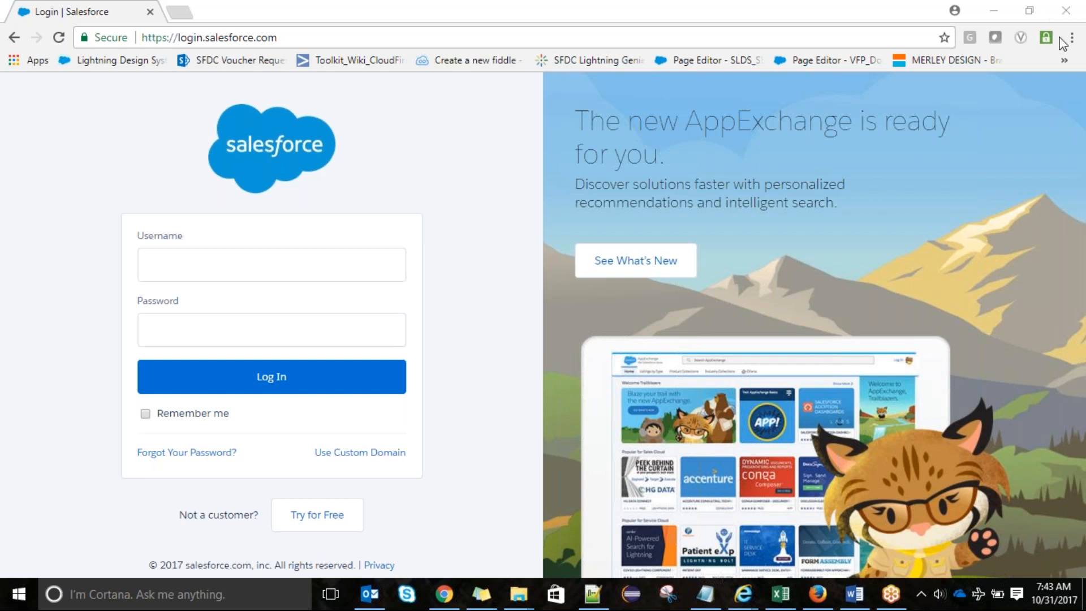
Step: Log in to Salesforce with the saved username and the account password
click(328, 270)
text(guru)
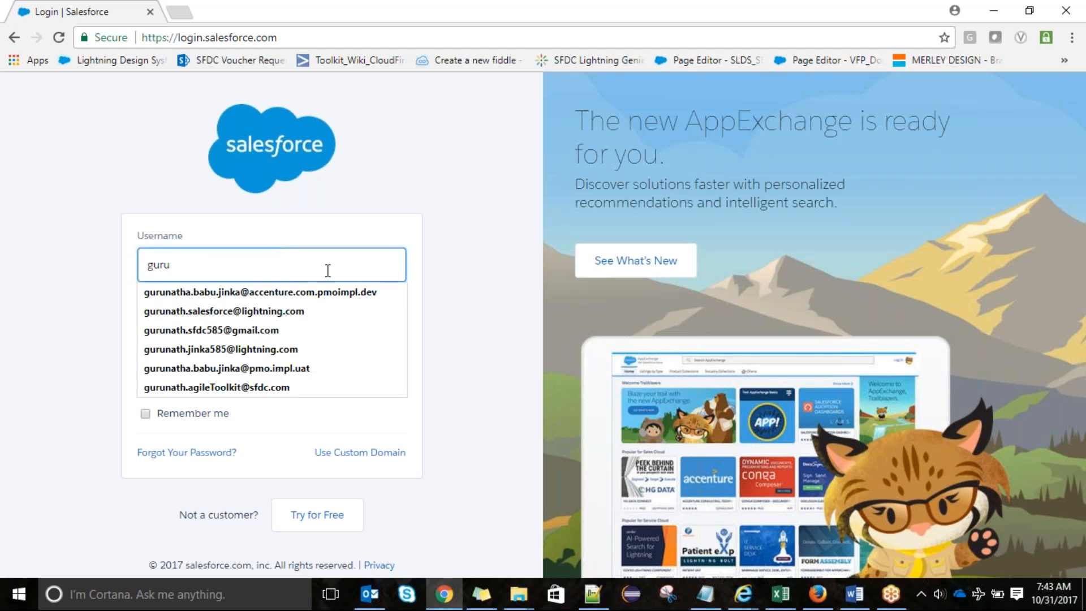
text(nath.sales)
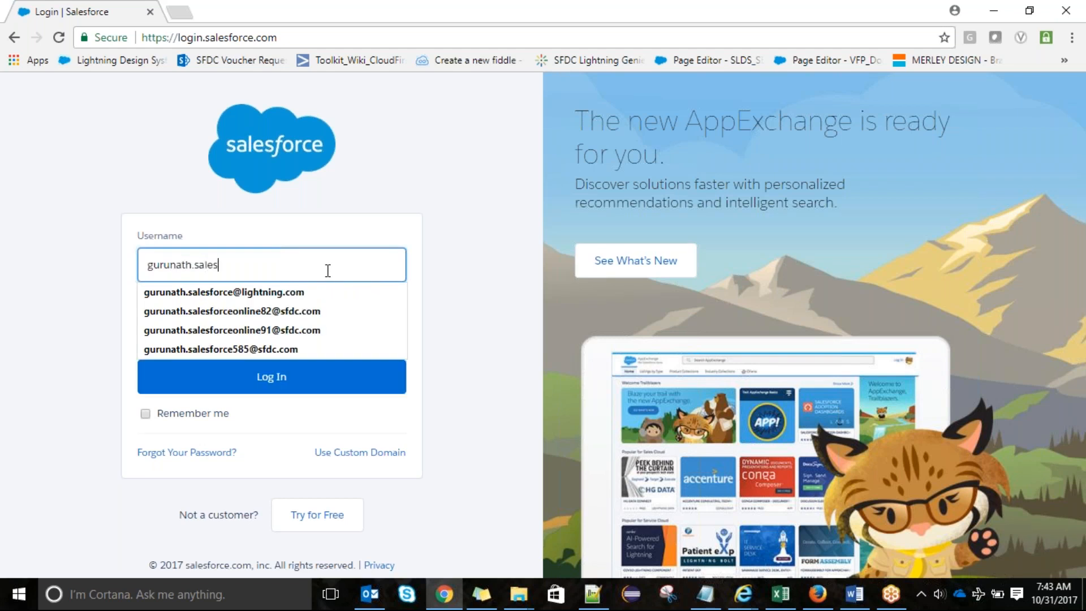
key(Down)
key(Down)
key(Down)
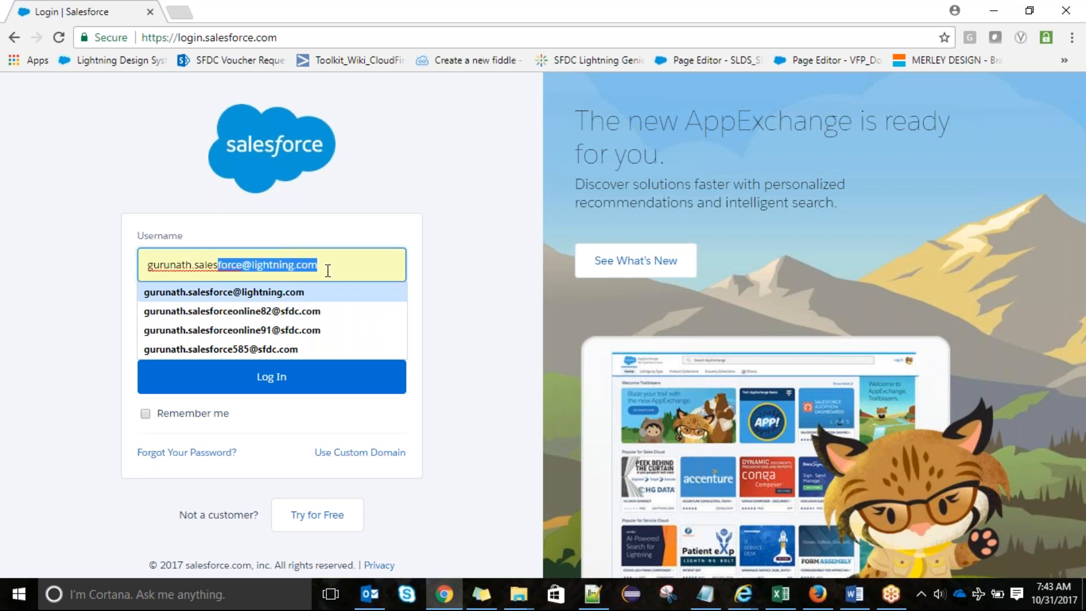
key(Return)
text(•••••••••)
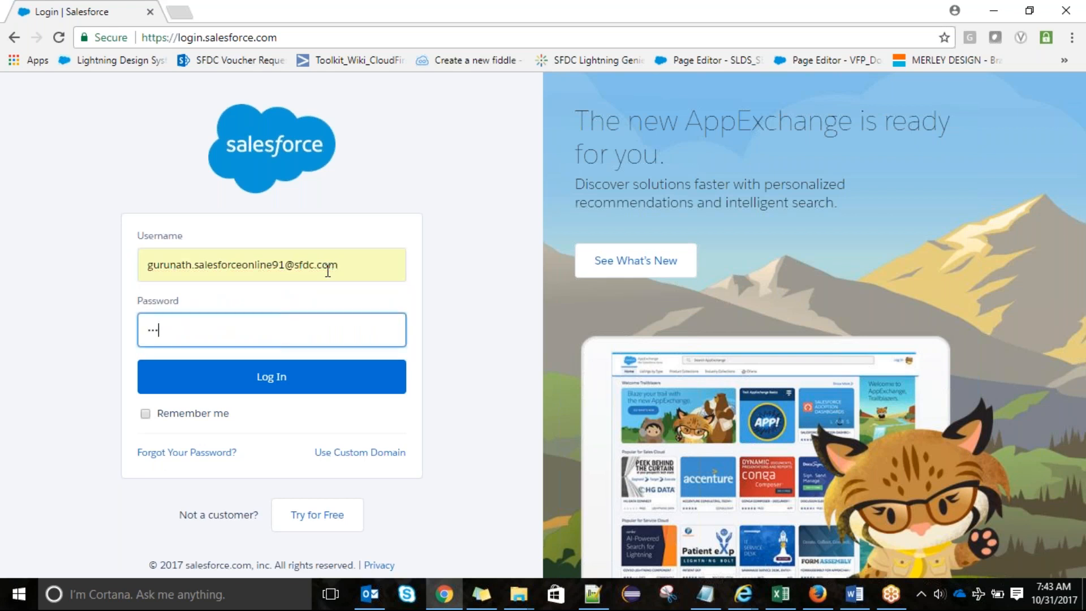
text(••••)
key(Return)
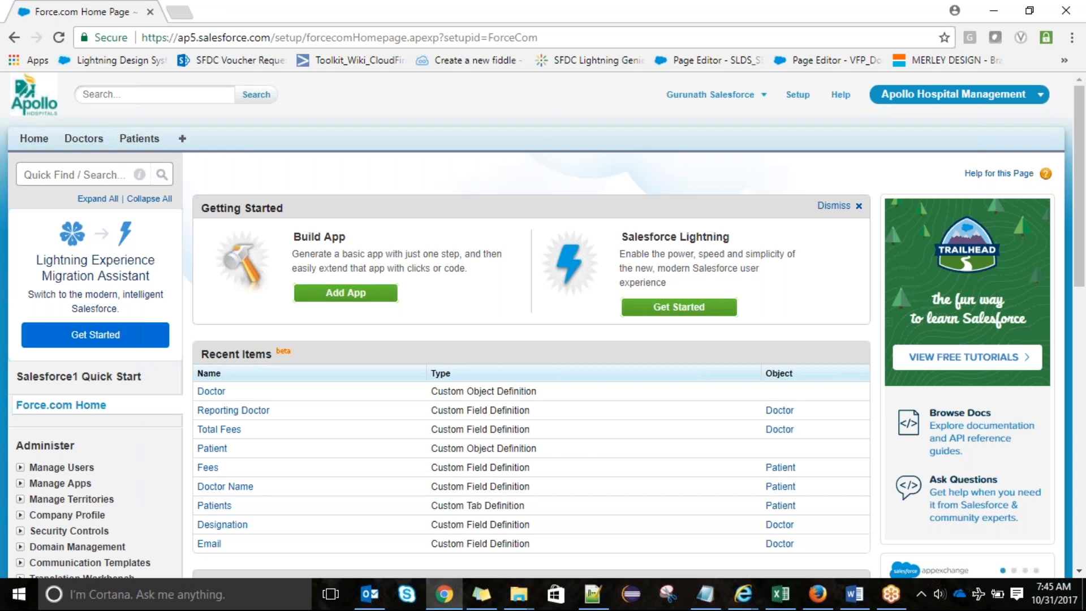
Step: In Notepad, write 'Import Wizard' and 'Apex Data Loader' on separate lines under Data Migration
key(alt+Tab)
text(Import Wiz)
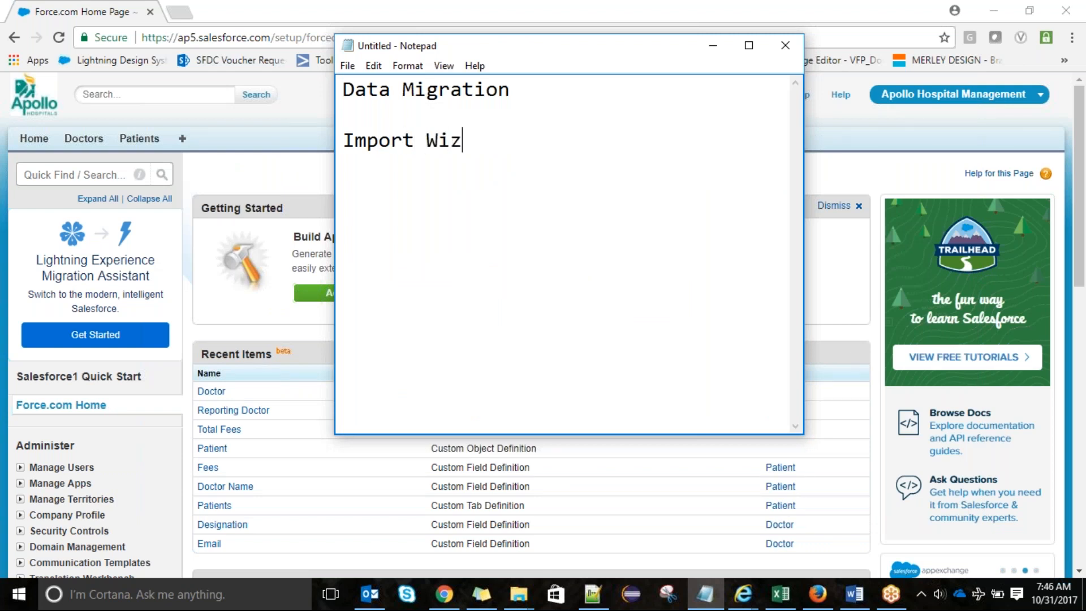
text(ard)
key(Return)
text(Data)
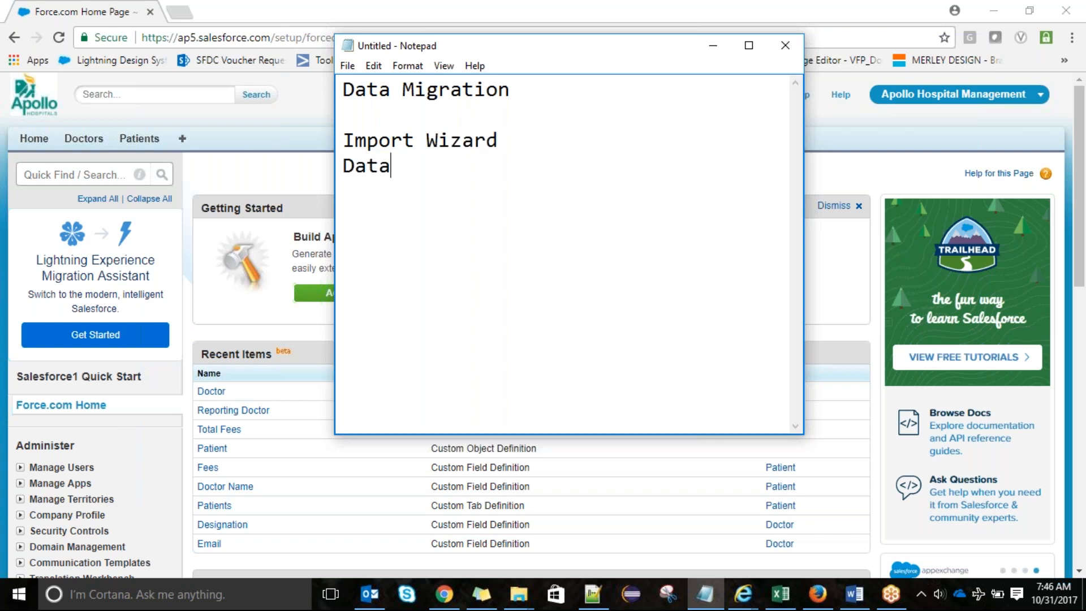
text( Loader)
key(Left)
key(Left)
key(Left)
key(Left)
key(Left)
key(Left)
key(Left)
key(Left)
key(Left)
key(Left)
key(Left)
text(Apex)
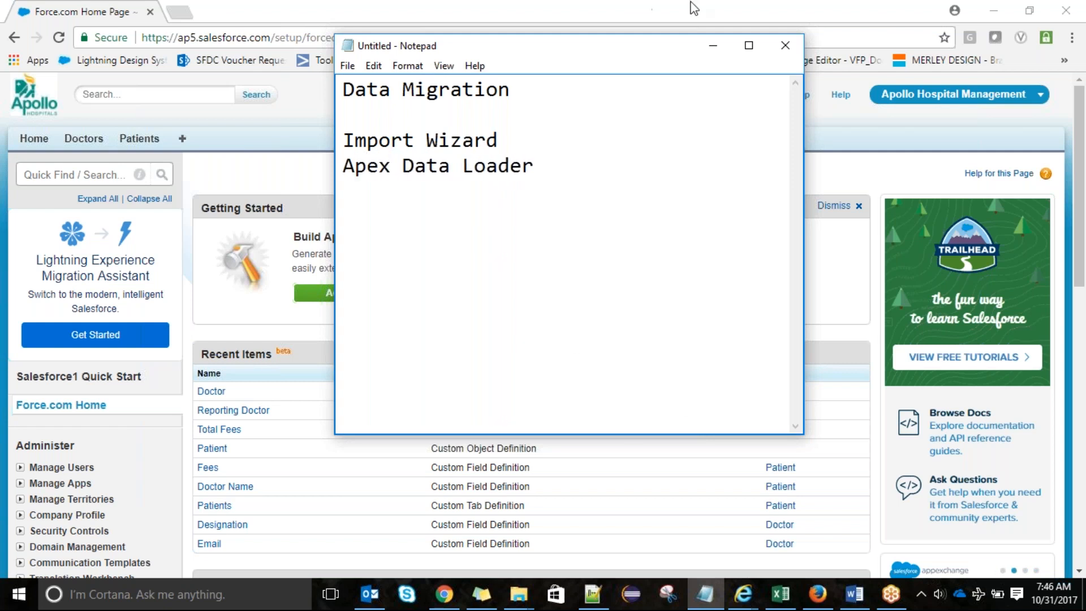
Step: Maximize the Notepad window and place the caret on the Import Wizard line
click(748, 45)
click(185, 108)
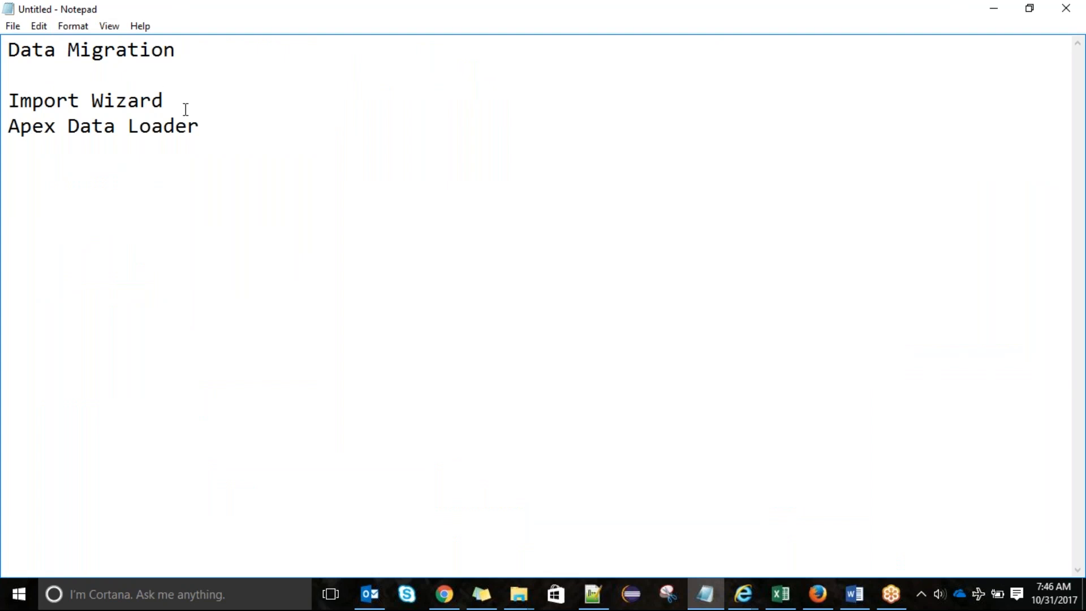
double_click(56, 104)
click(56, 104)
Step: Add a colon after Import Wizard and a '50K' line beneath it
key(End)
text(:)
key(Return)
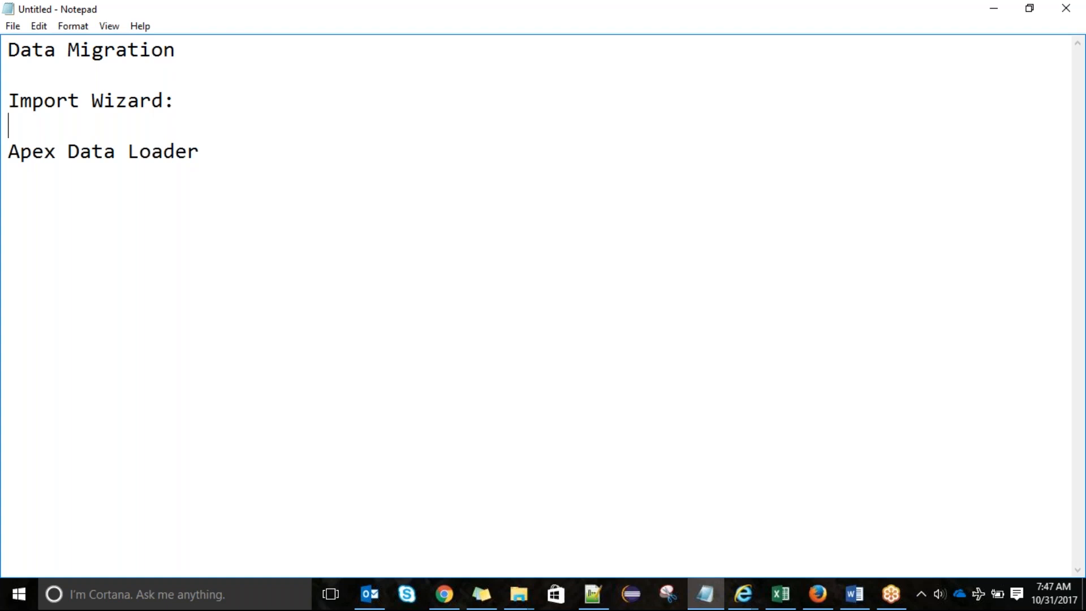
click(175, 101)
key(Return)
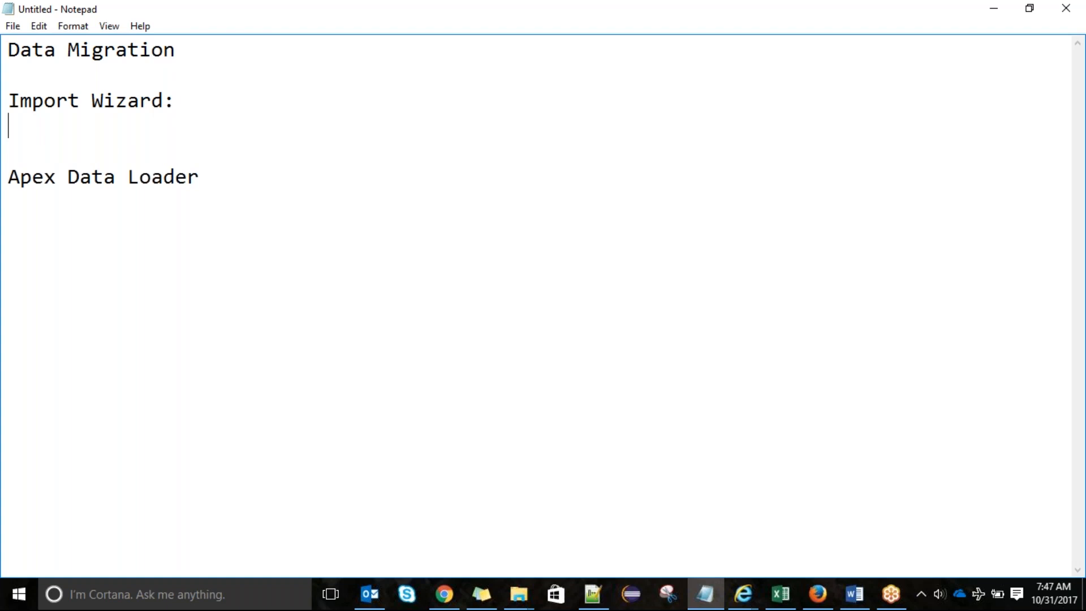
text(50K)
key(Return)
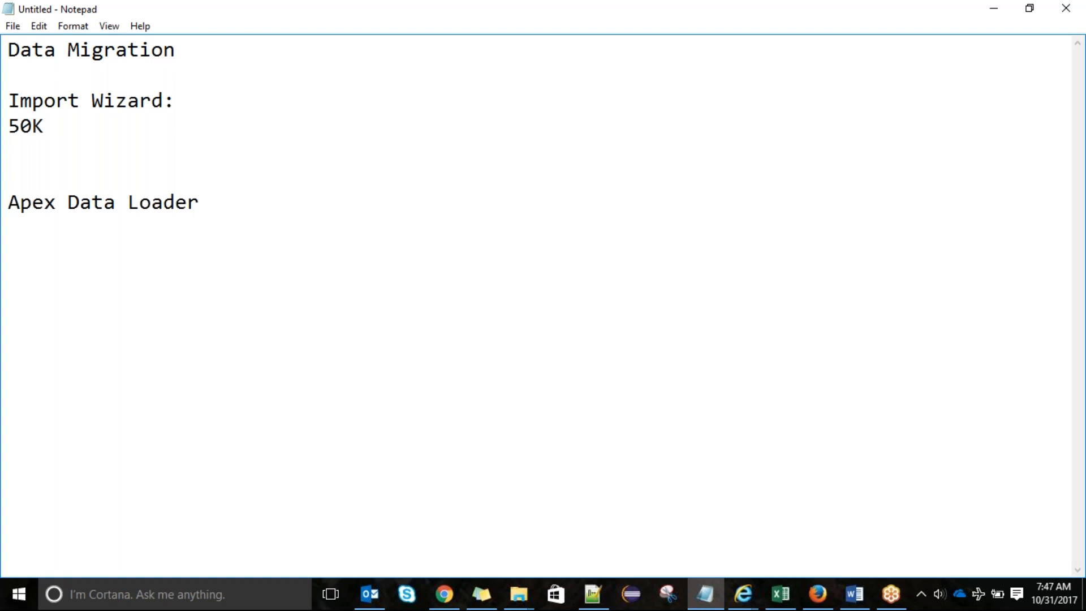
Step: Add 'Custom Sobject,' and the line 'Account, Contacts, Leads, Solutions and Campaign Memeber Status'
text(Custom Sobject)
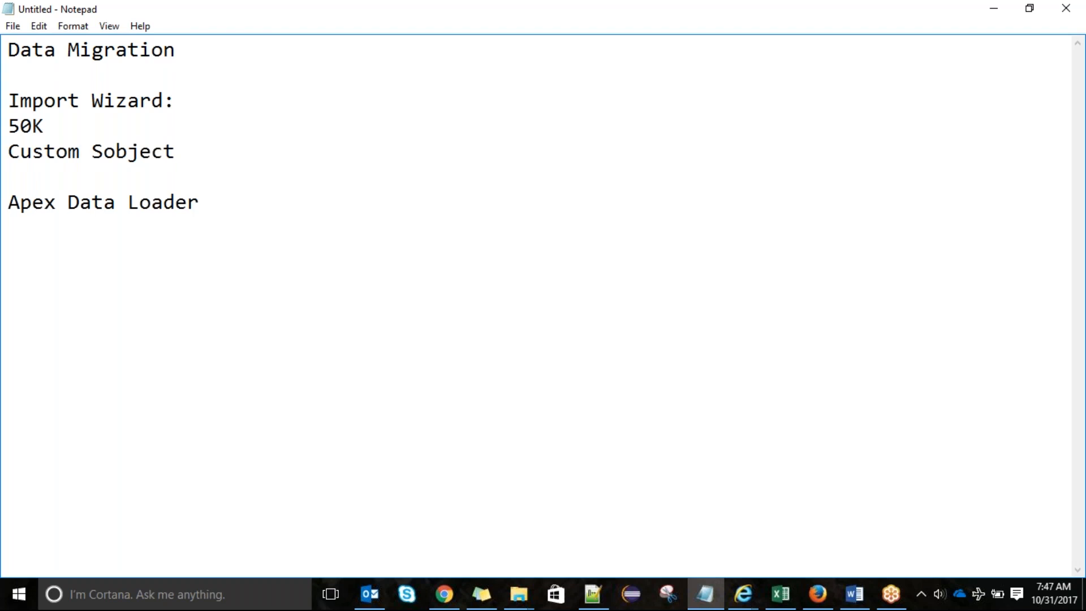
text(,)
key(Return)
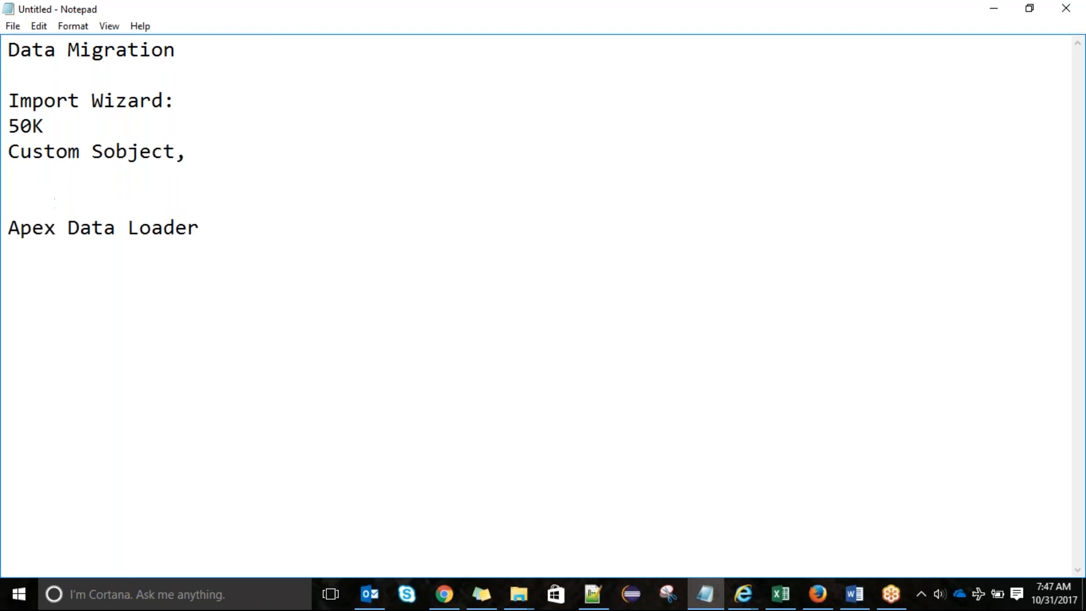
text(Account)
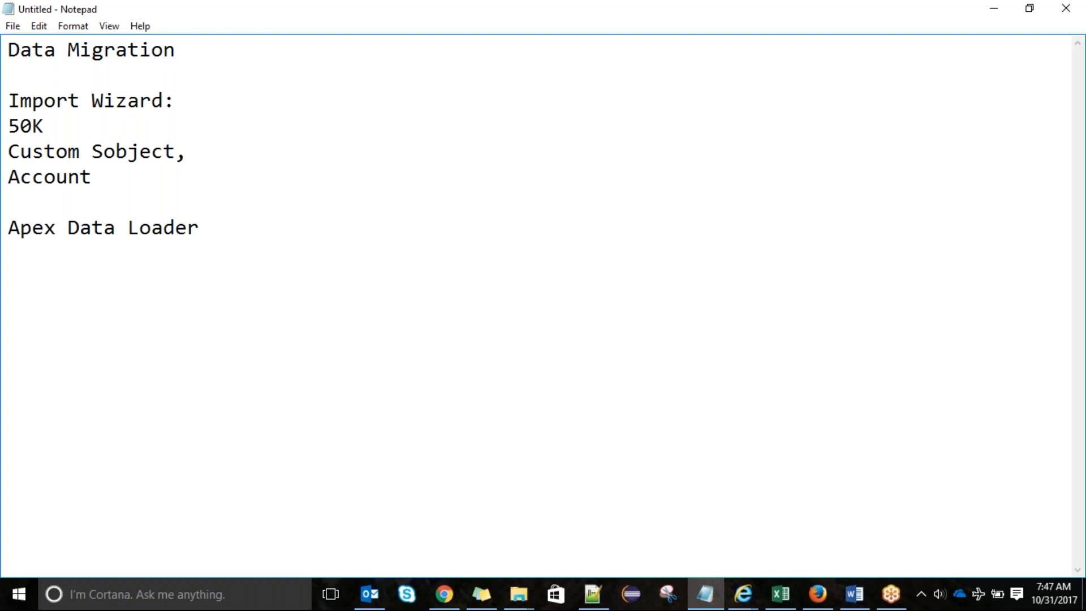
text(, Contac)
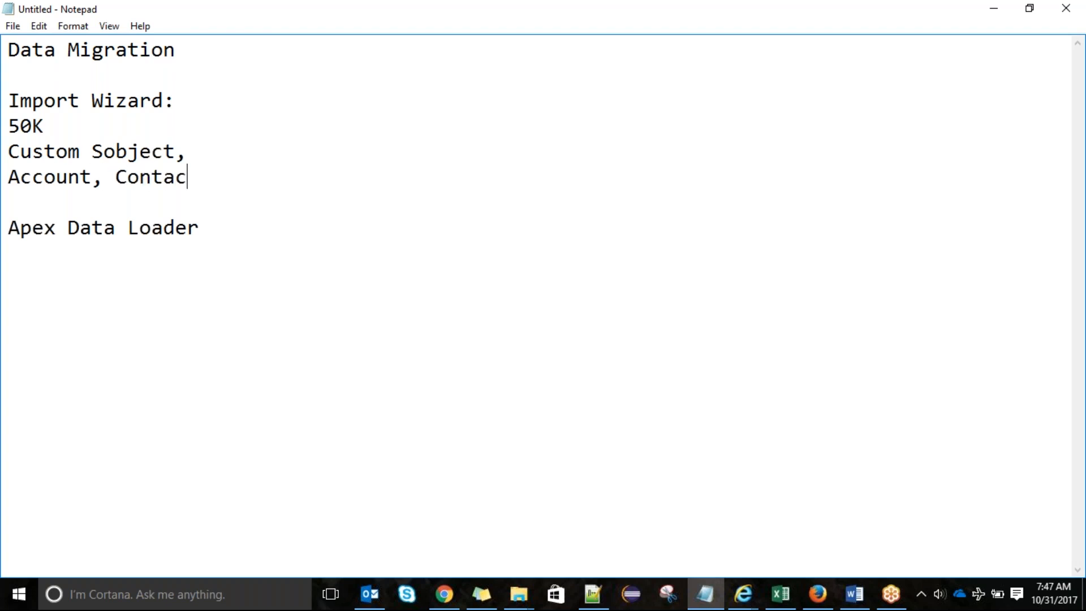
text(ts, Leads and)
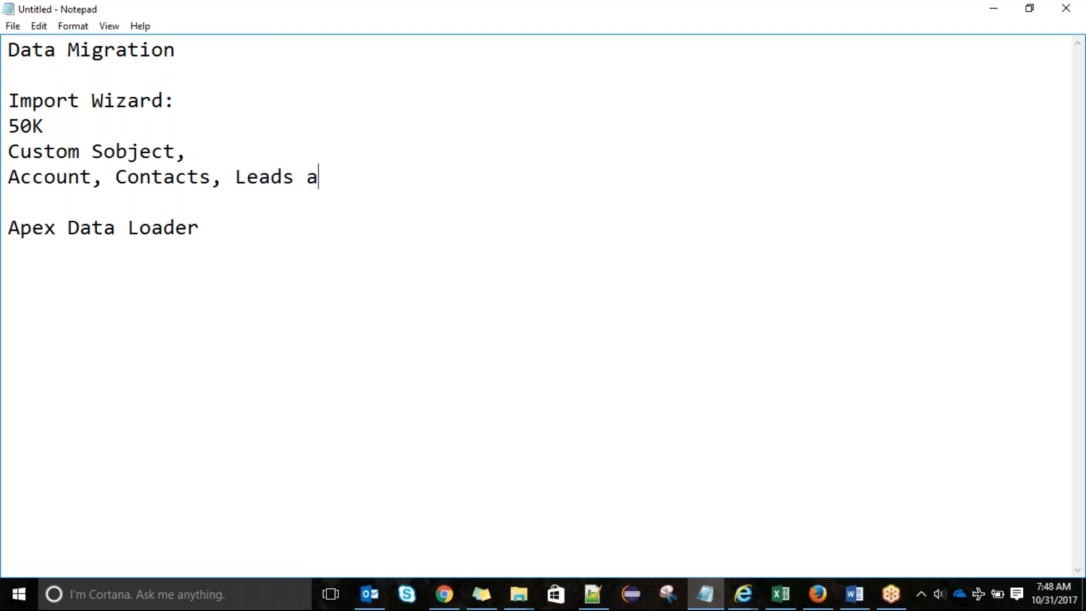
key(BackSpace)
key(BackSpace)
key(BackSpace)
key(BackSpace)
text(, Solutions )
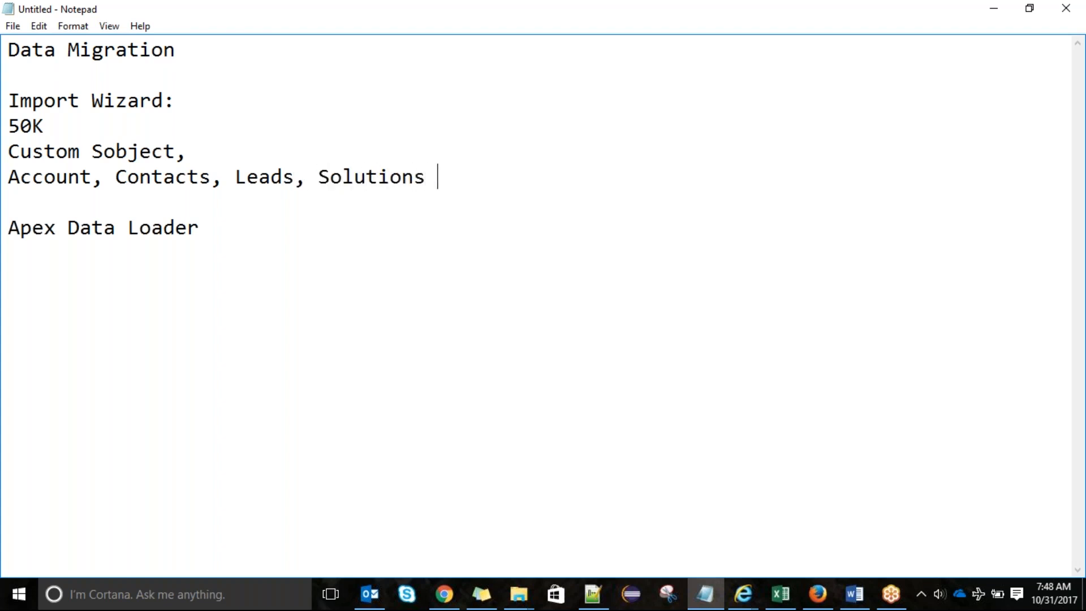
text(and Campa)
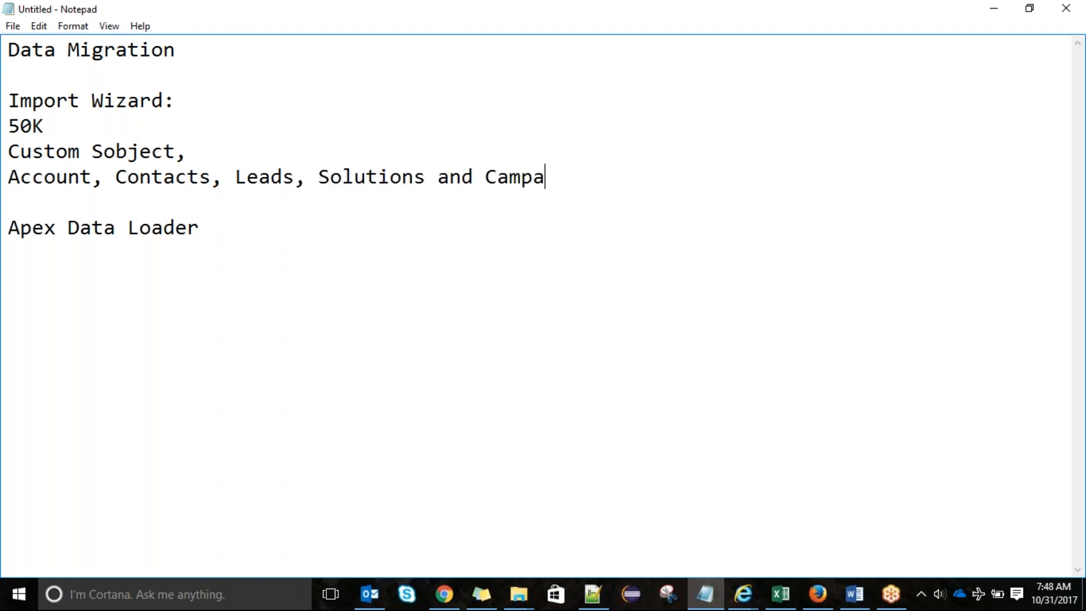
text(ign Me)
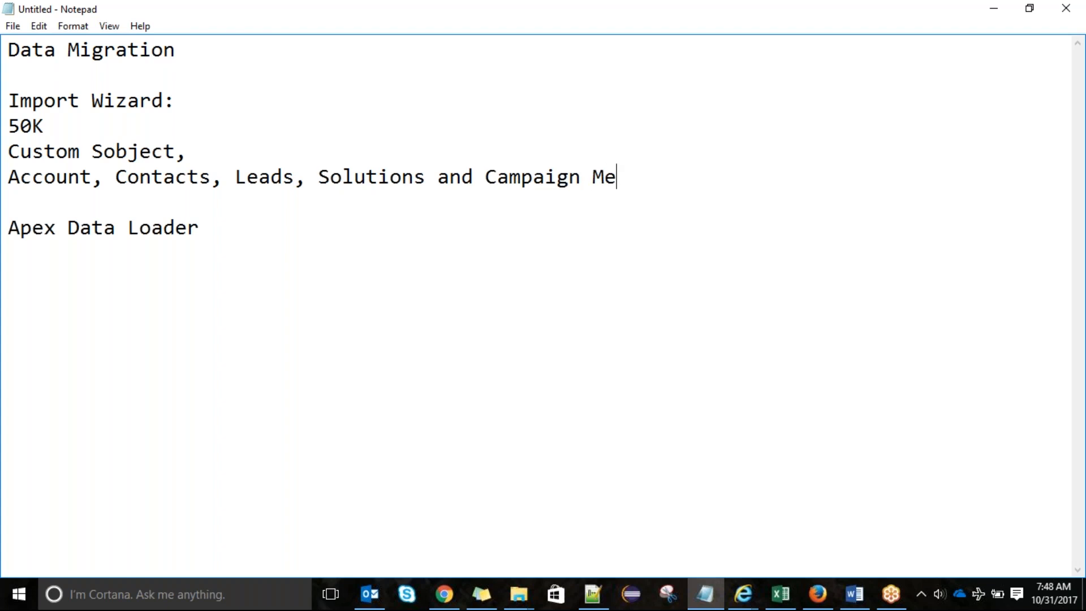
text(meber Status)
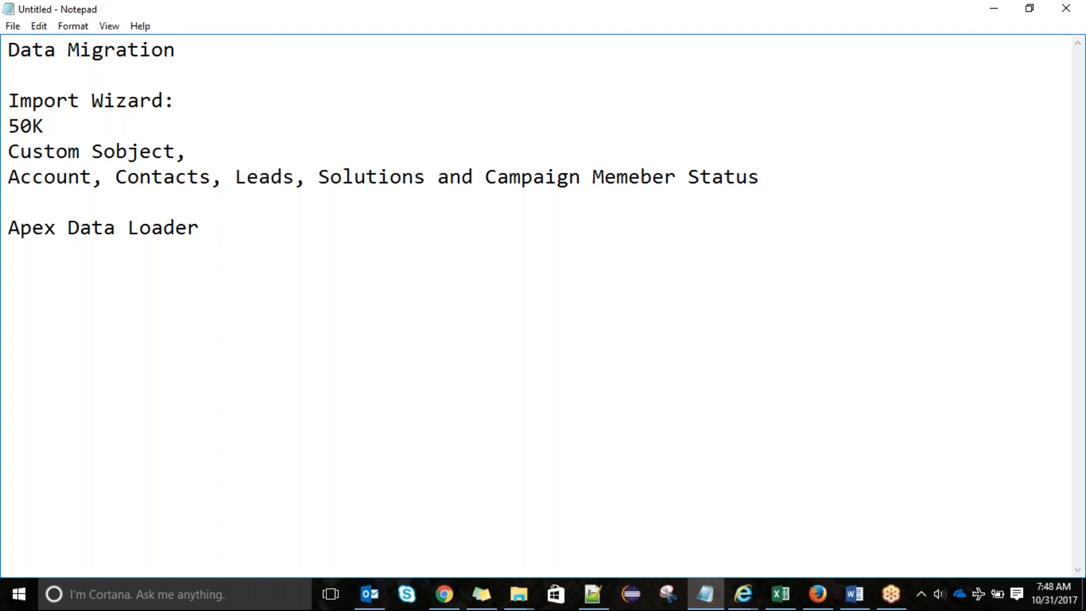
key(Return)
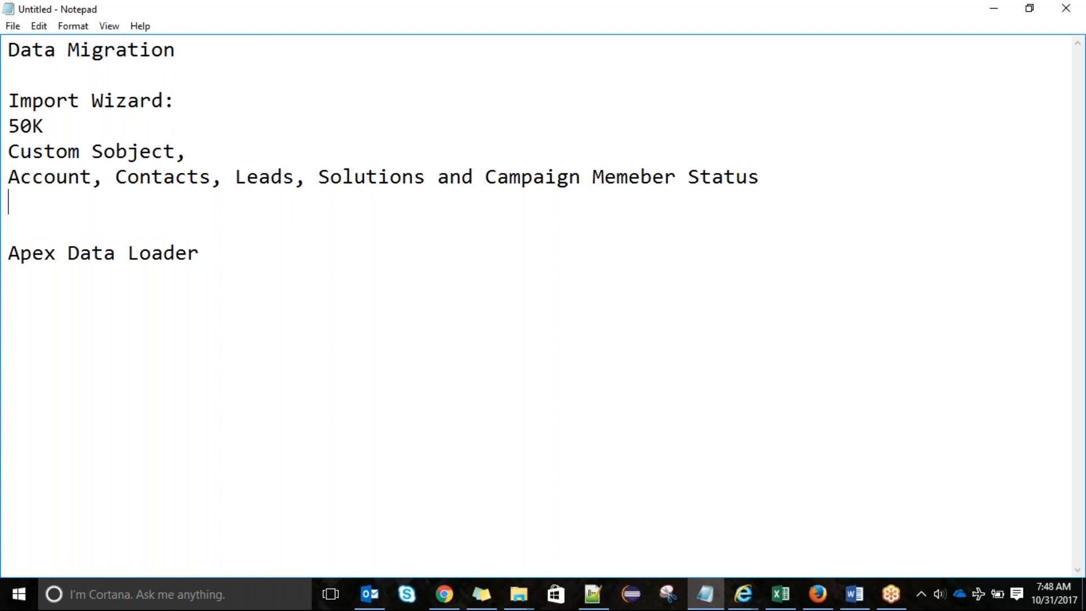
Step: Add the lines 'Insert, Update, Upsert' and 'We cannot upload data into Junction Object'
text(Insert)
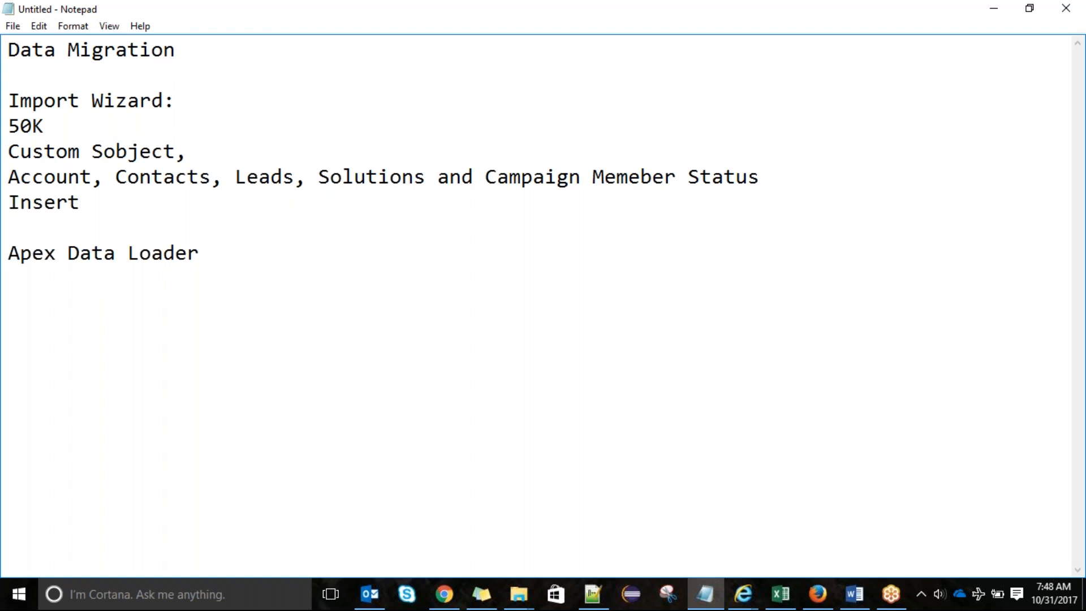
text(, Update)
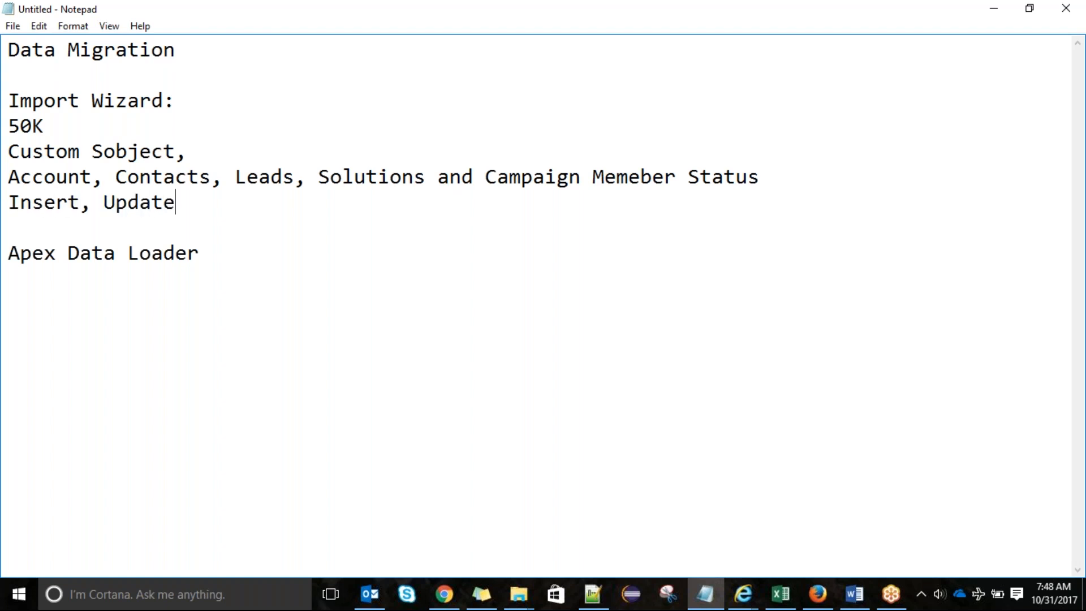
text(, Upsert)
key(Return)
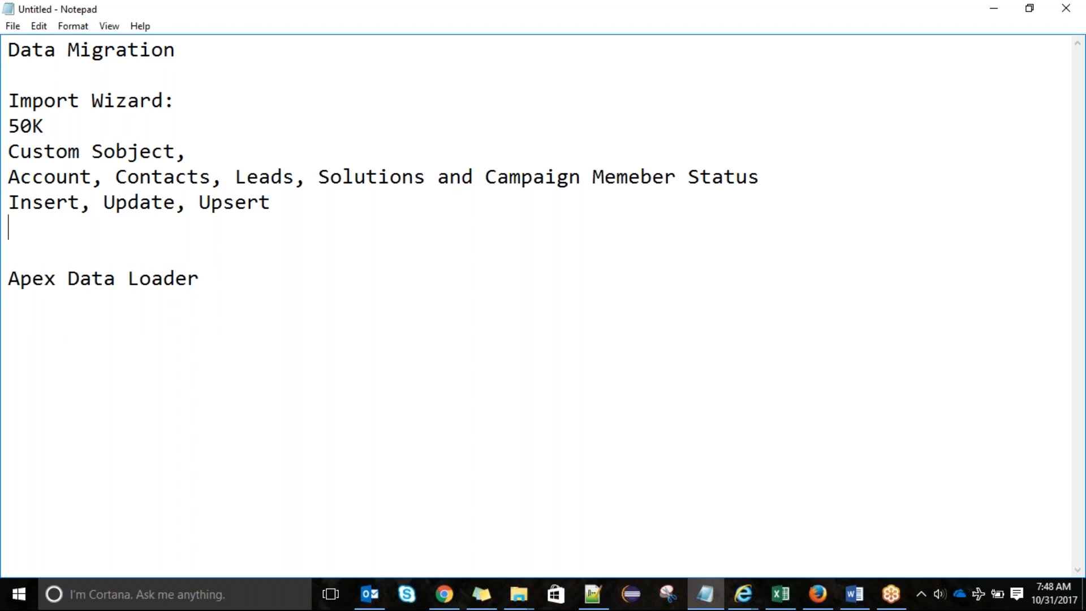
text(We cannot )
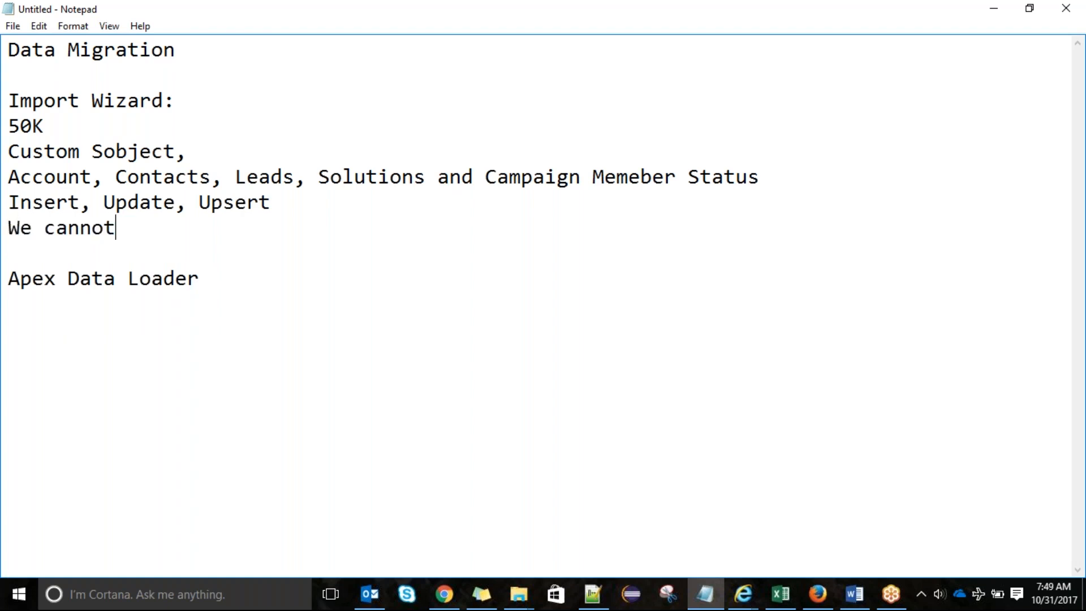
text(upload )
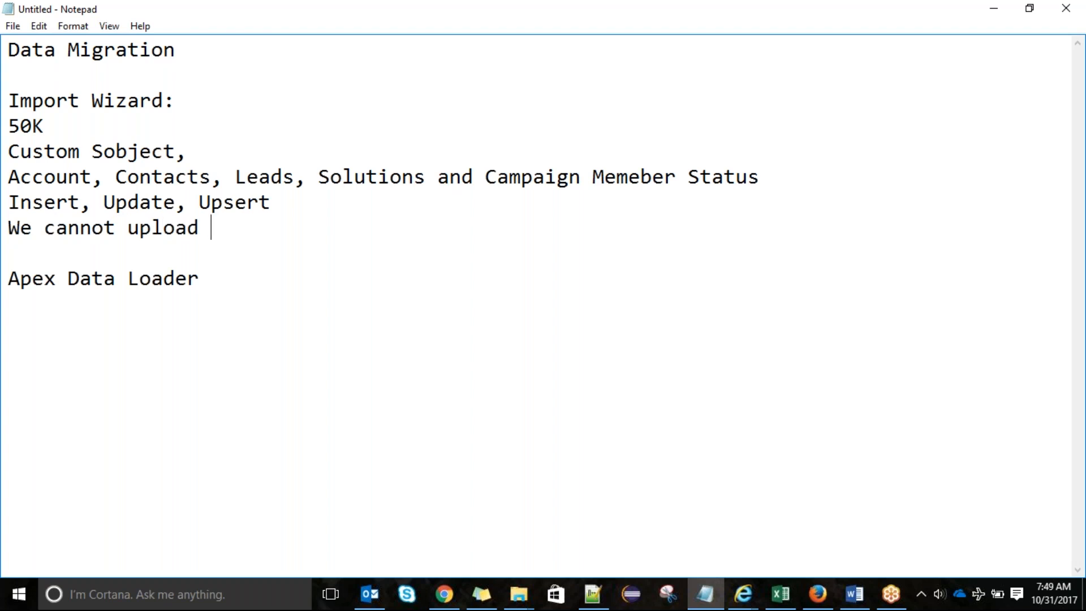
text(data i)
key(BackSpace)
text(into)
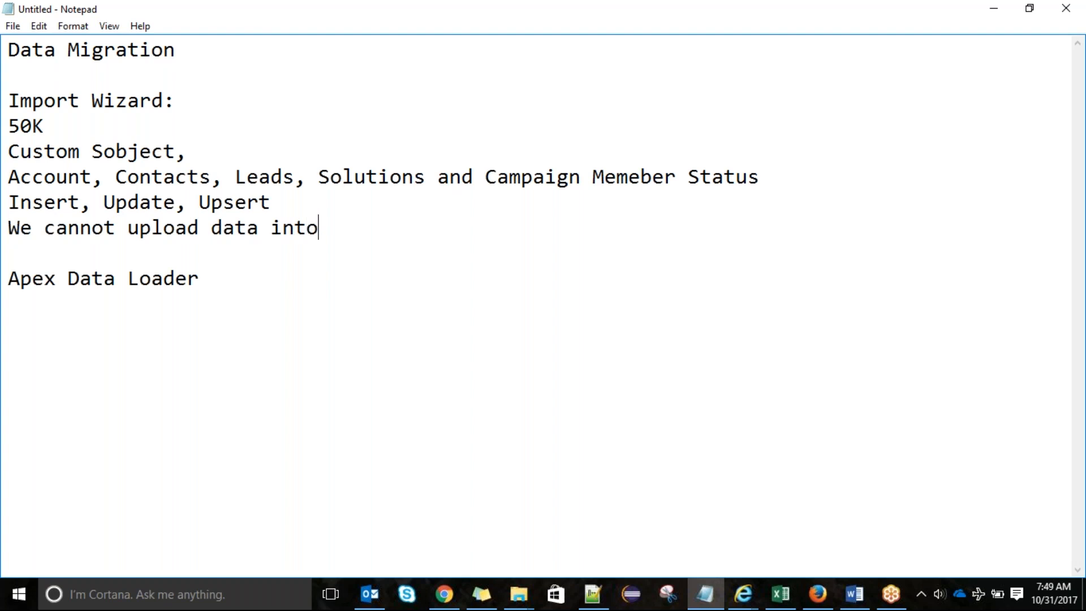
text( Junction Object)
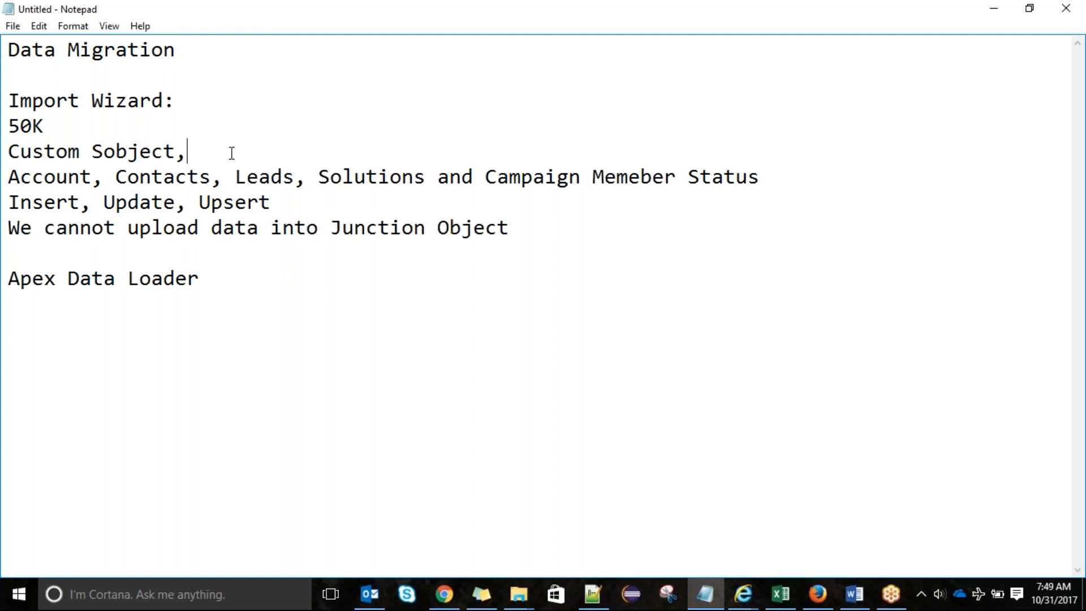
Step: Insert a blank line below the Campaign Memeber Status line
key(Return)
key(BackSpace)
click(777, 184)
key(Return)
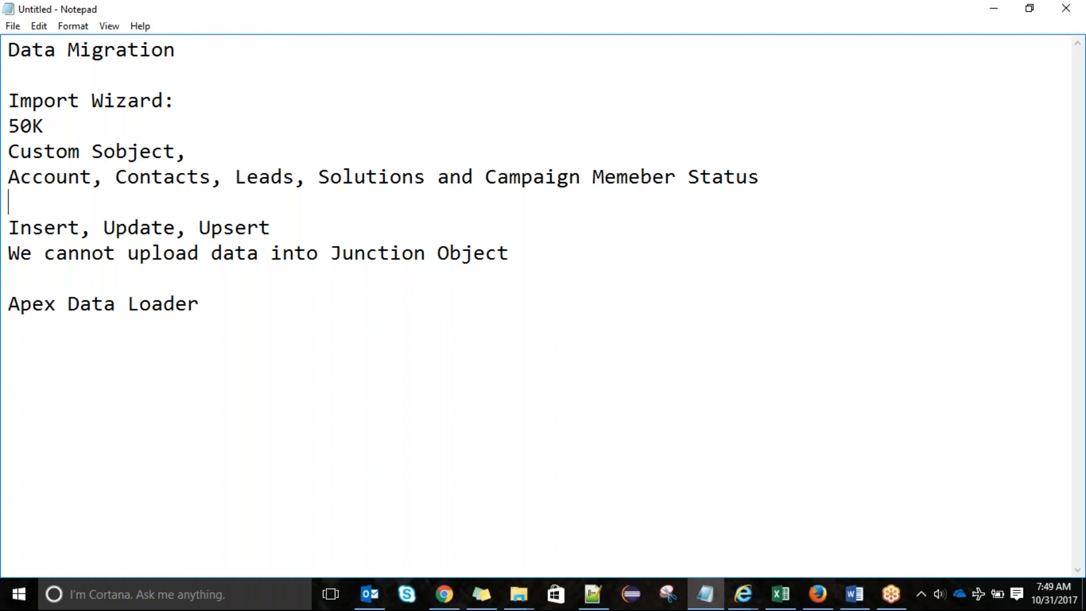
Step: Write '.CSV (comma separated value)' on the blank line, replacing the stray '>' with a period
text(>CSV)
key(Left)
key(Left)
key(Left)
key(BackSpace)
text(.)
click(84, 206)
text(())
key(Left)
text(co)
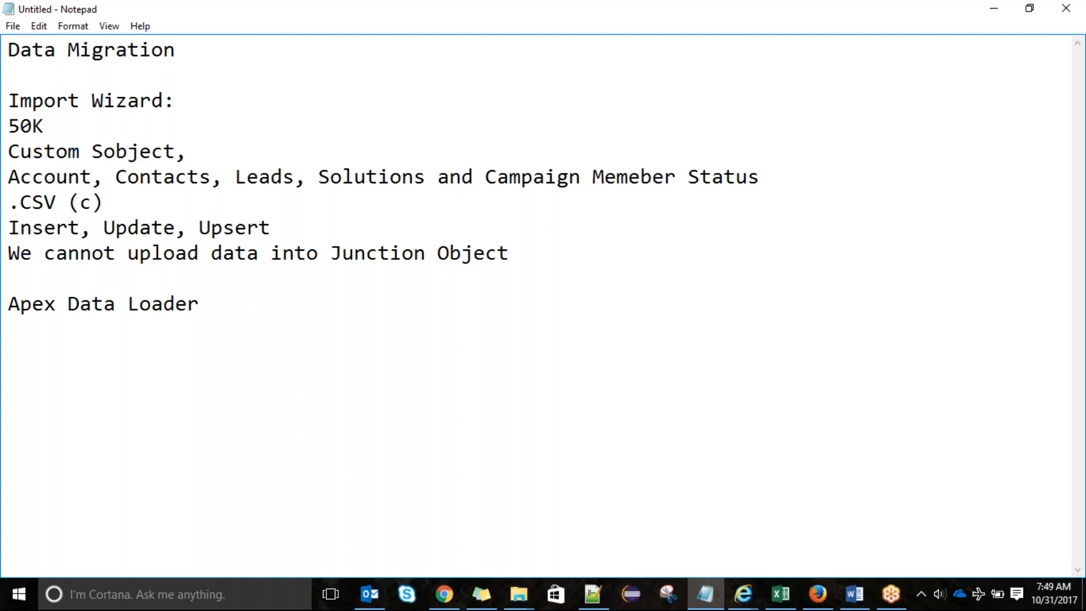
text(mma sep)
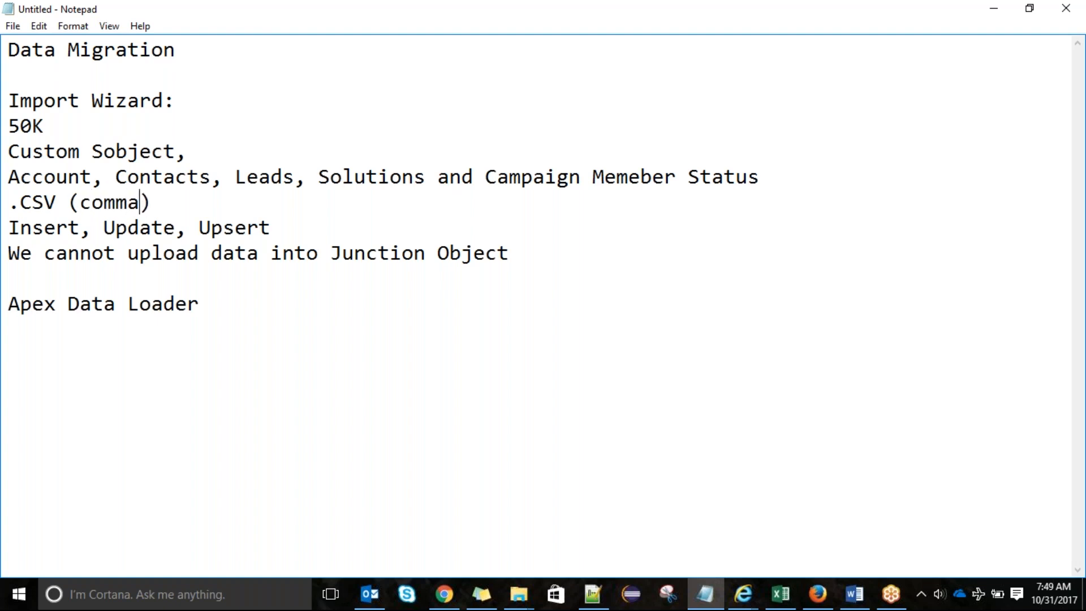
text(arated v)
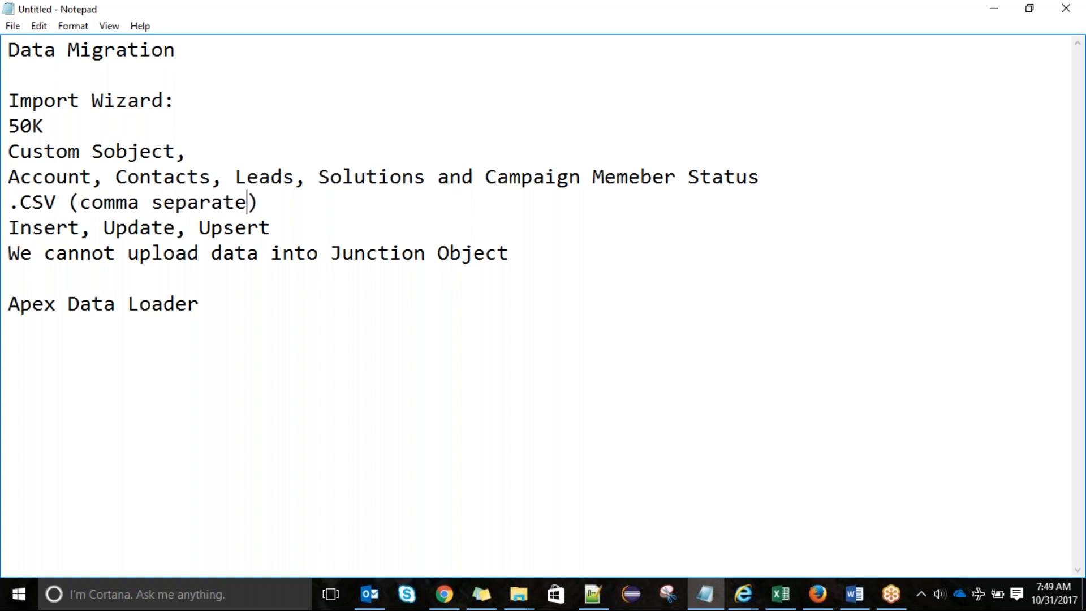
text(alue)
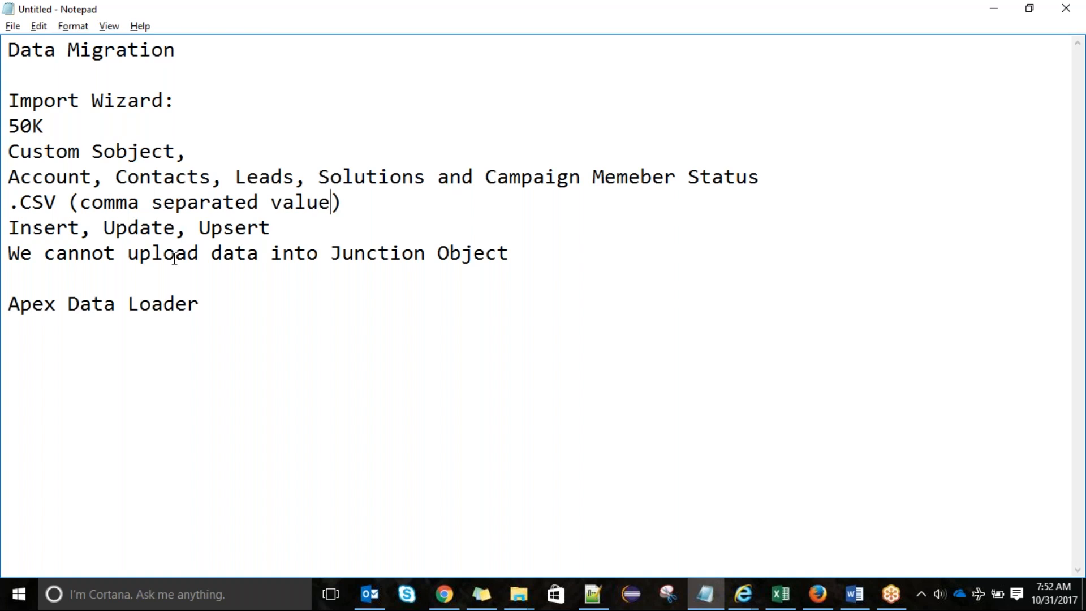
Step: Switch from the notes back to Salesforce in Chrome
key(alt+Tab)
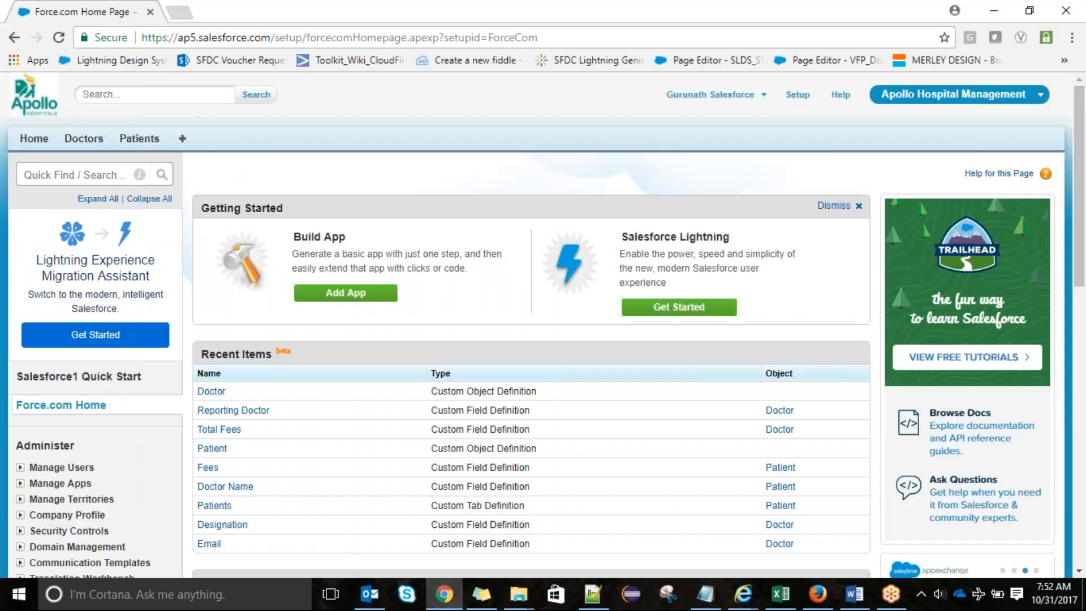
Step: Open the ReportingDoctor record in a new Doctors tab, select its ID, then return to Notepad
ctrl+click(84, 138)
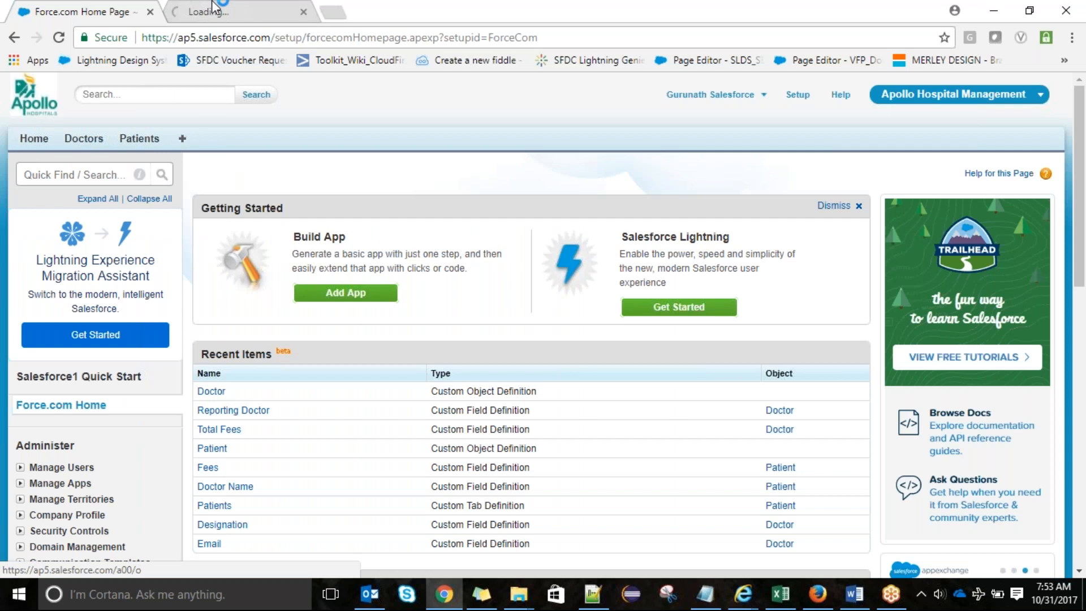
click(290, 17)
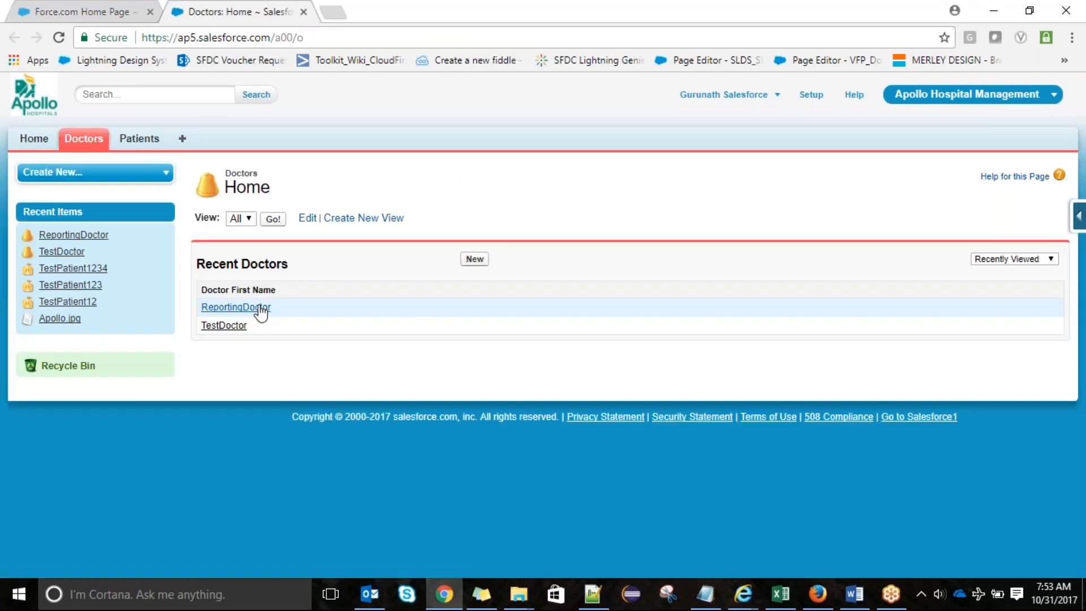
click(261, 309)
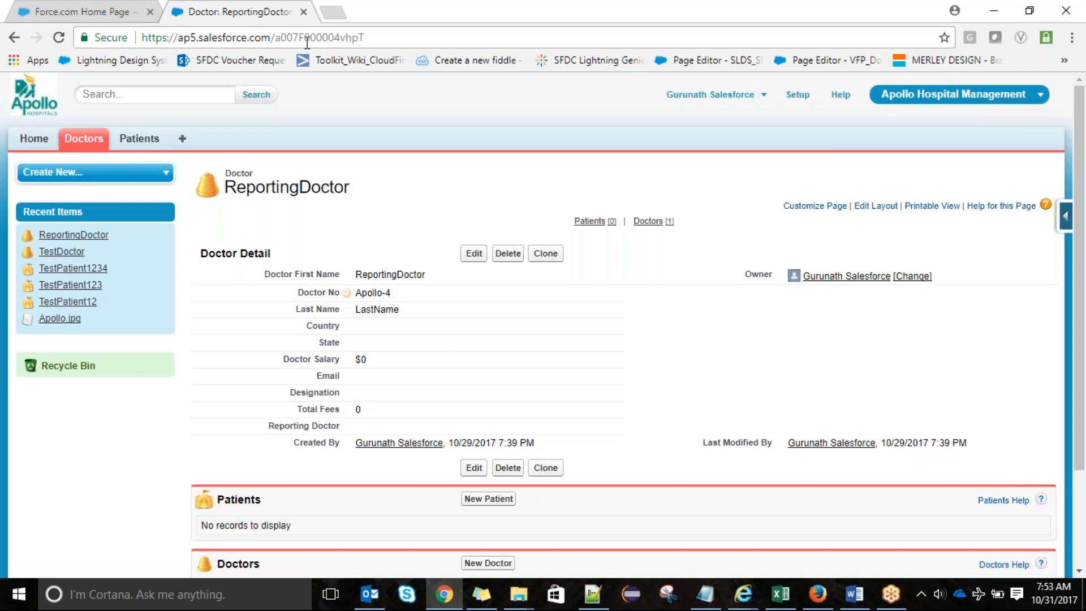
double_click(306, 37)
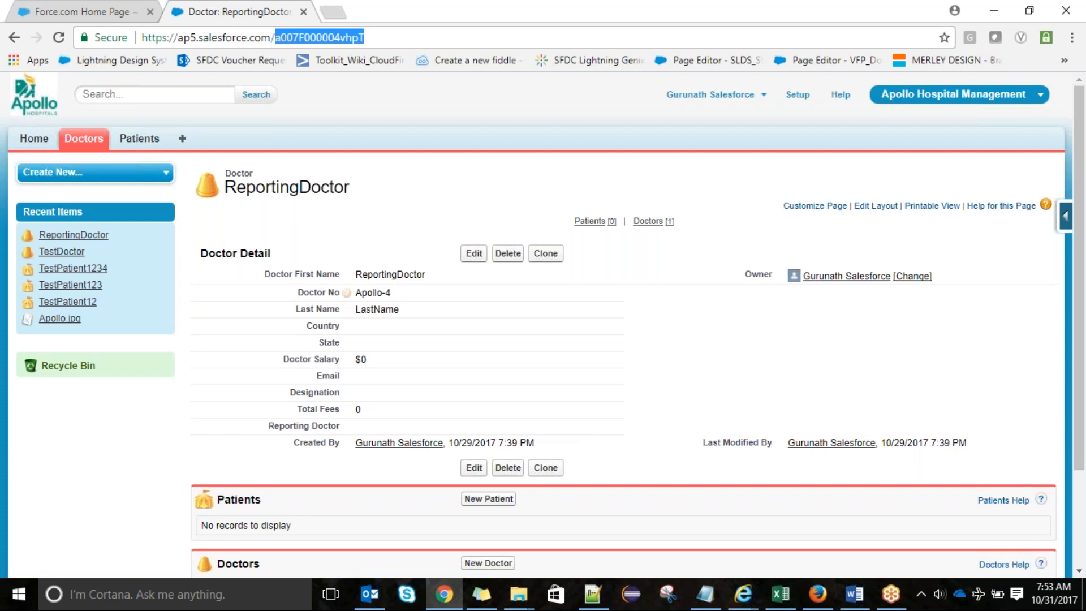
key(alt+Tab)
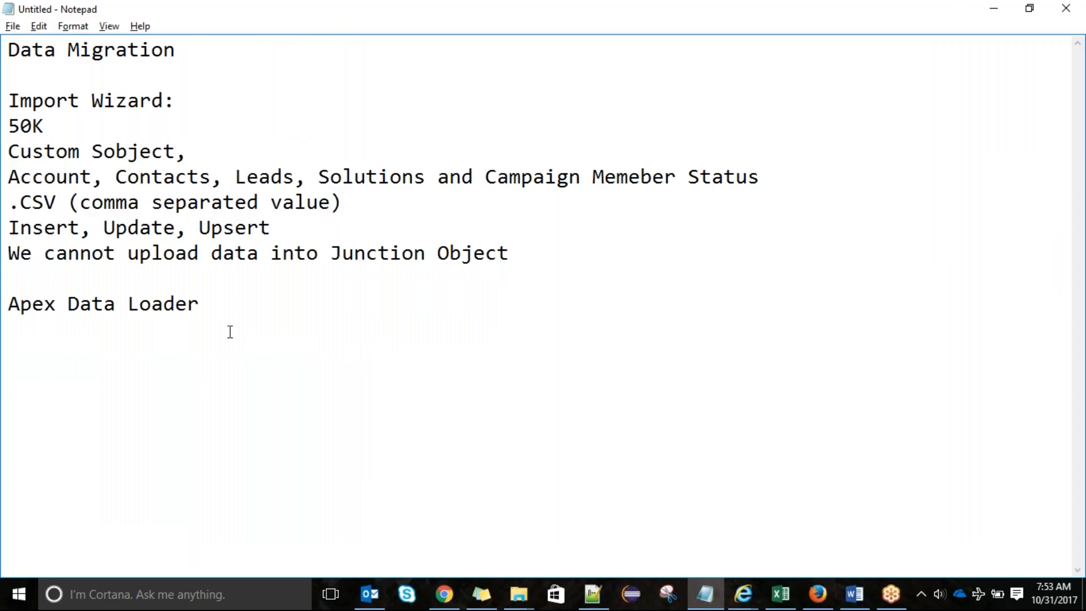
Step: Add lines 'Id' and '15 digit Id' followed by '18didgit()' below the Junction Object line
click(230, 308)
click(542, 250)
key(Return)
text(Id)
key(Return)
text(15 digit Id)
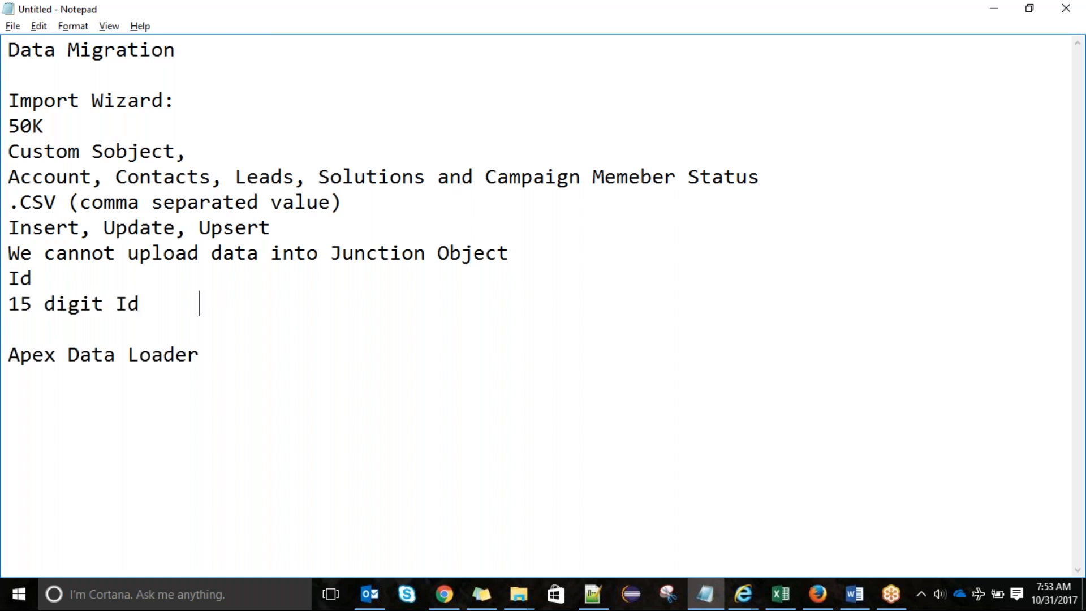
key(Tab)
text(18didgit)
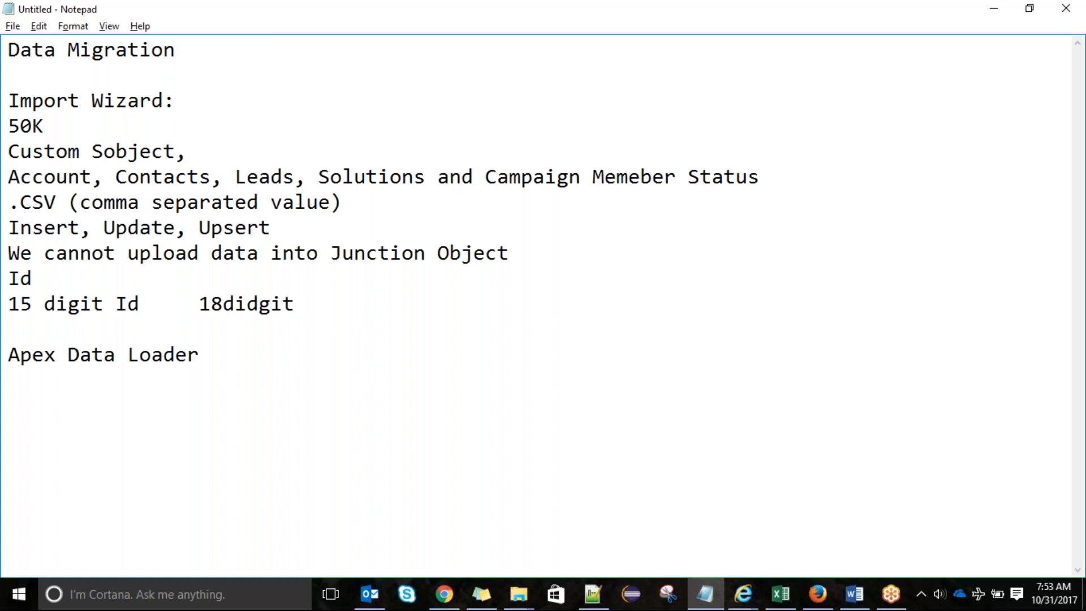
text(())
key(Left)
Step: Move '18didgit()' from the 15 digit Id line onto a new line under Apex Data Loader
click(203, 305)
drag(202, 306, 350, 305)
key(ctrl+c)
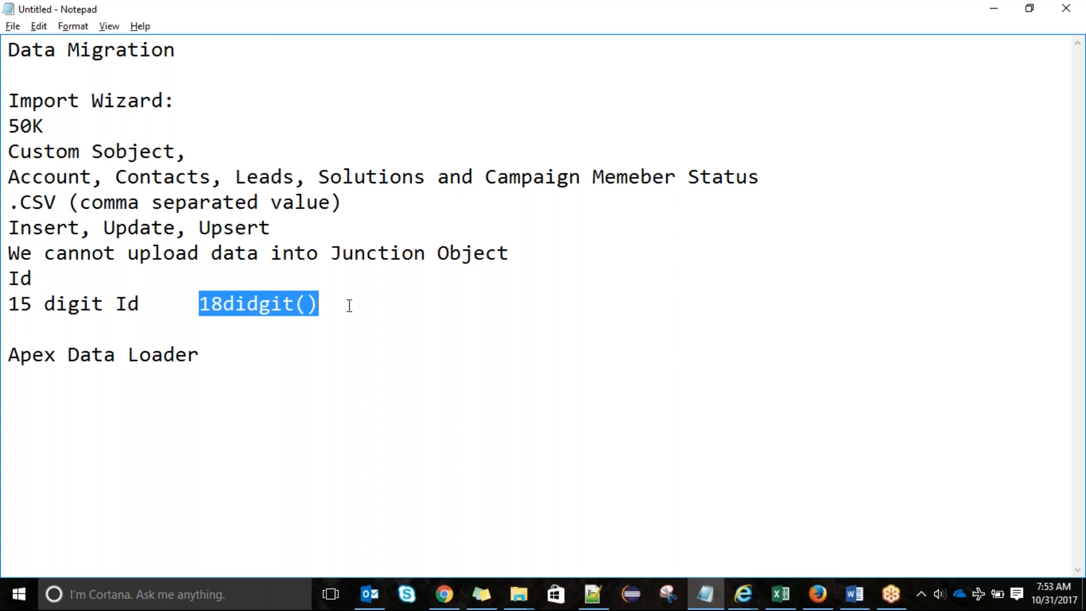
key(Delete)
click(46, 389)
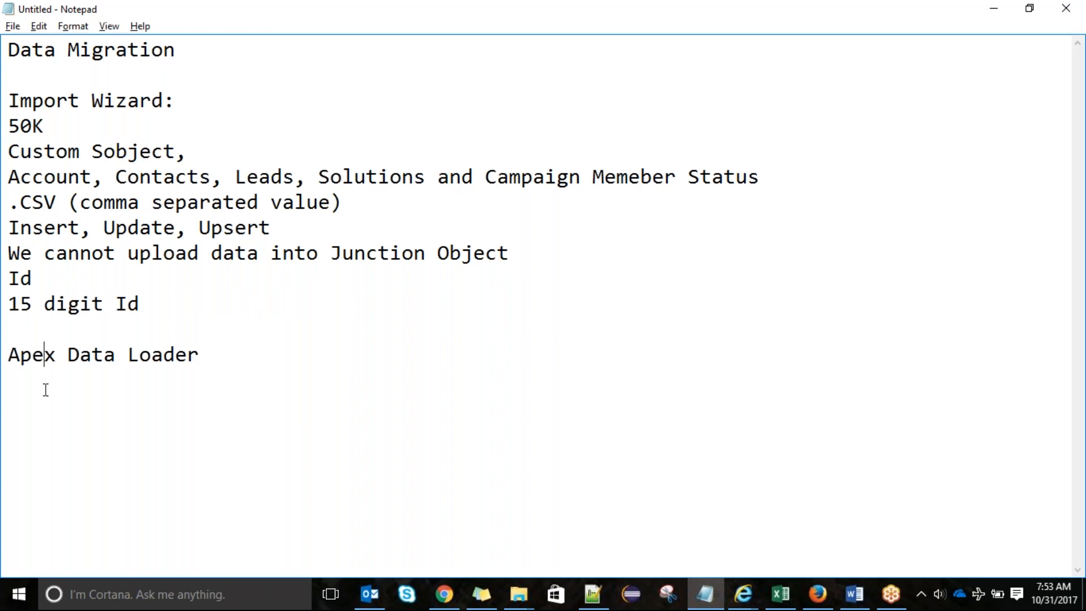
click(241, 355)
key(Return)
key(ctrl+v)
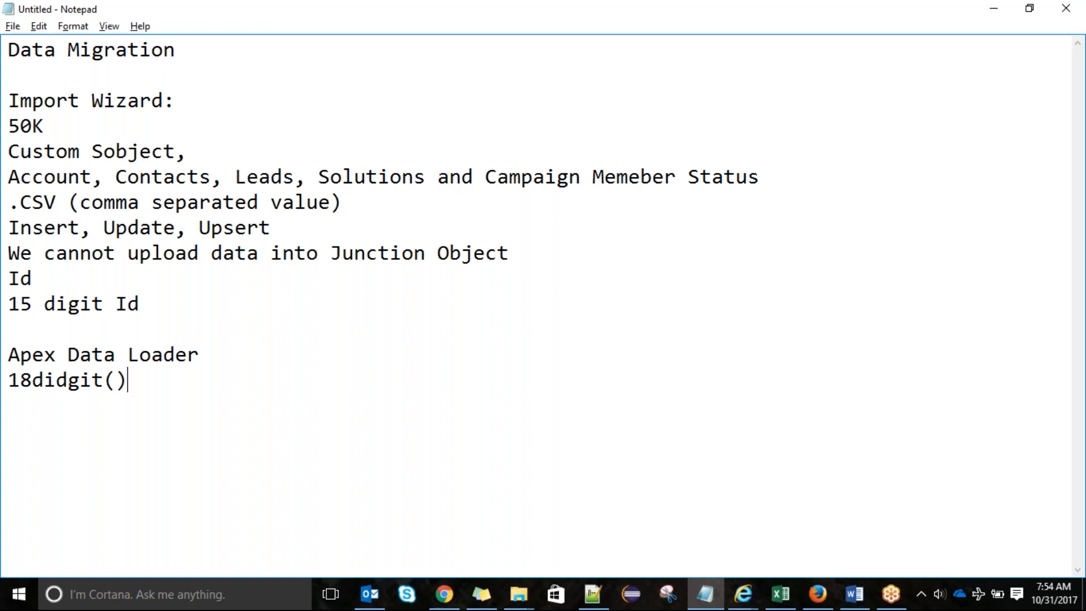
Step: Append '--> 15' to the 18didgit() line
click(78, 379)
double_click(58, 313)
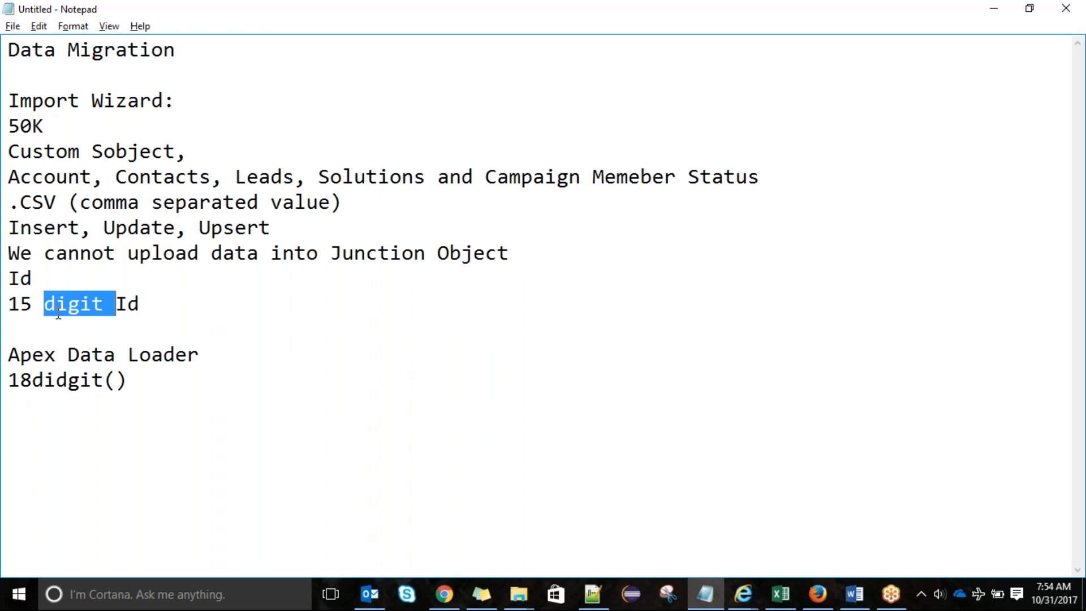
click(156, 381)
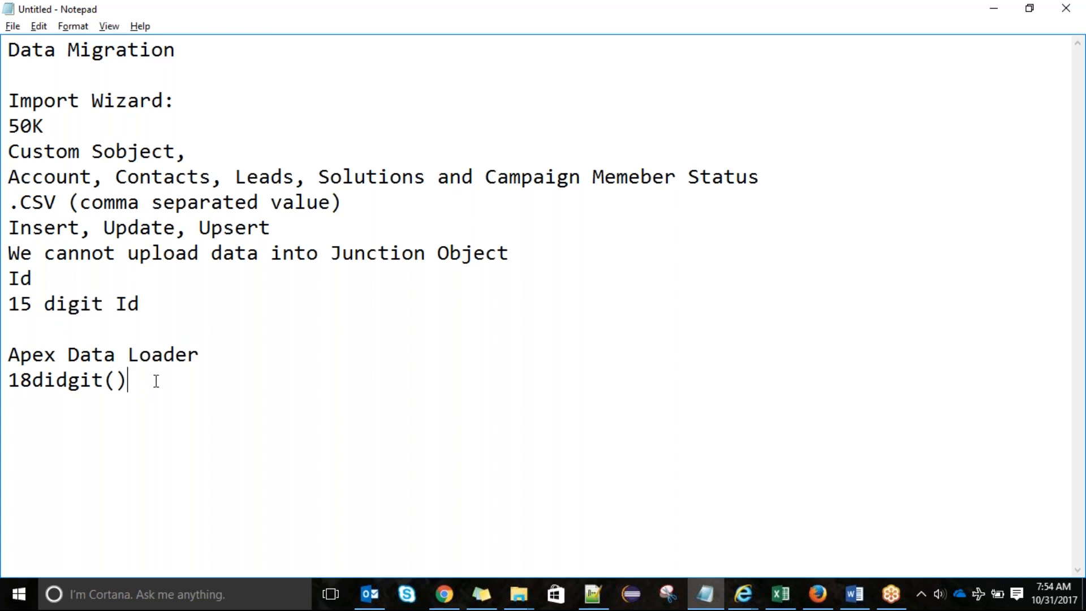
text(--> 15)
key(alt+Tab)
key(Escape)
Step: Complete the line with '+3(upper Case)', fixing the typos along the way
text(+3())
key(Left)
text(p)
key(BackSpace)
text(upss)
key(BackSpace)
key(BackSpace)
text(e)
key(BackSpace)
text(pper Case)
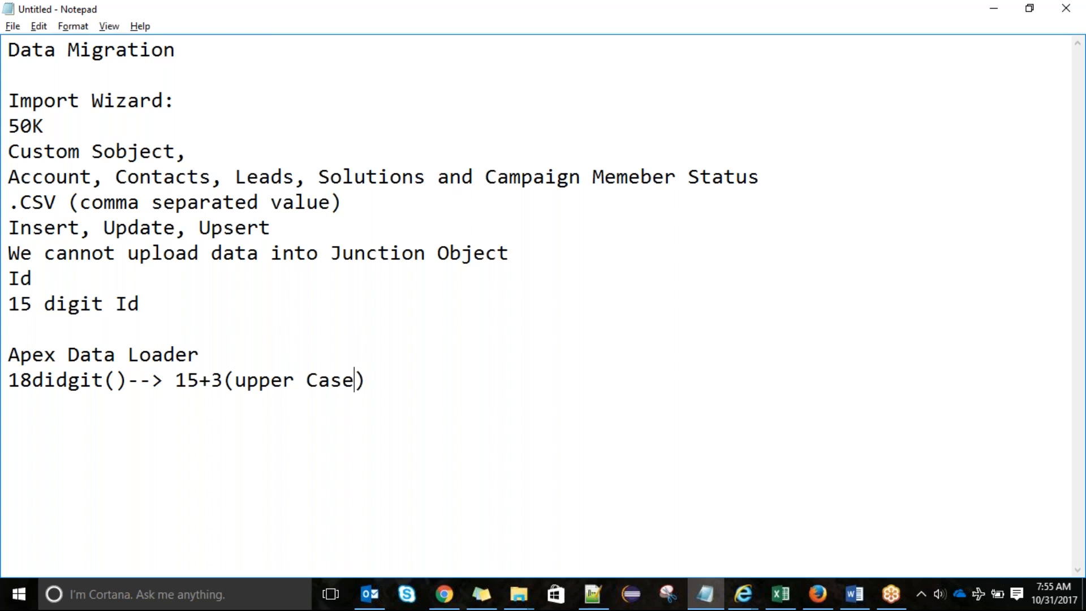
key(alt+Tab)
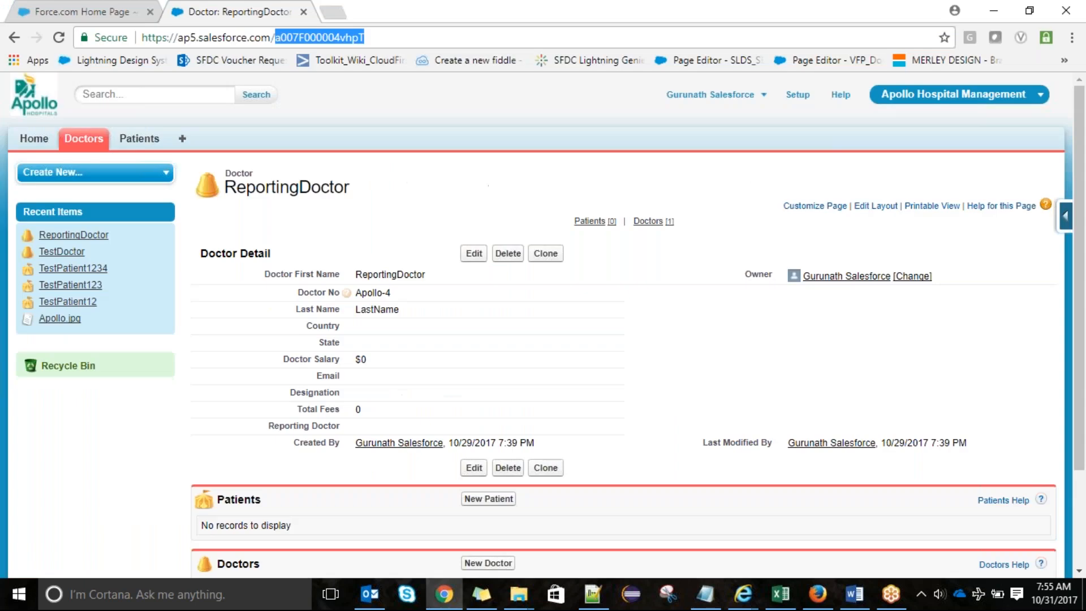
key(ctrl+t)
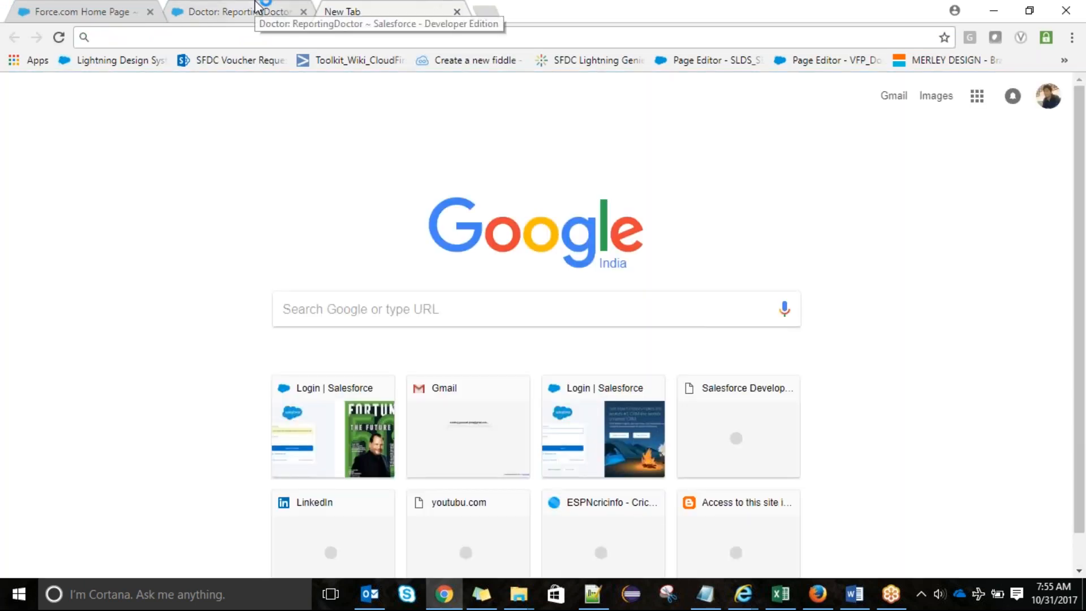
click(255, 11)
key(alt+Tab)
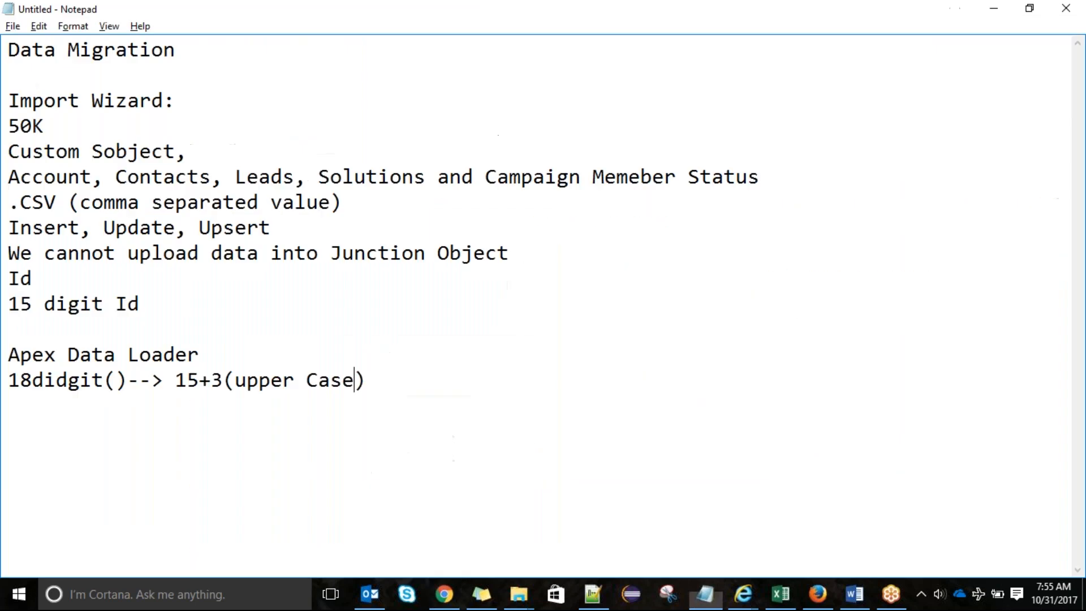
click(208, 303)
double_click(30, 202)
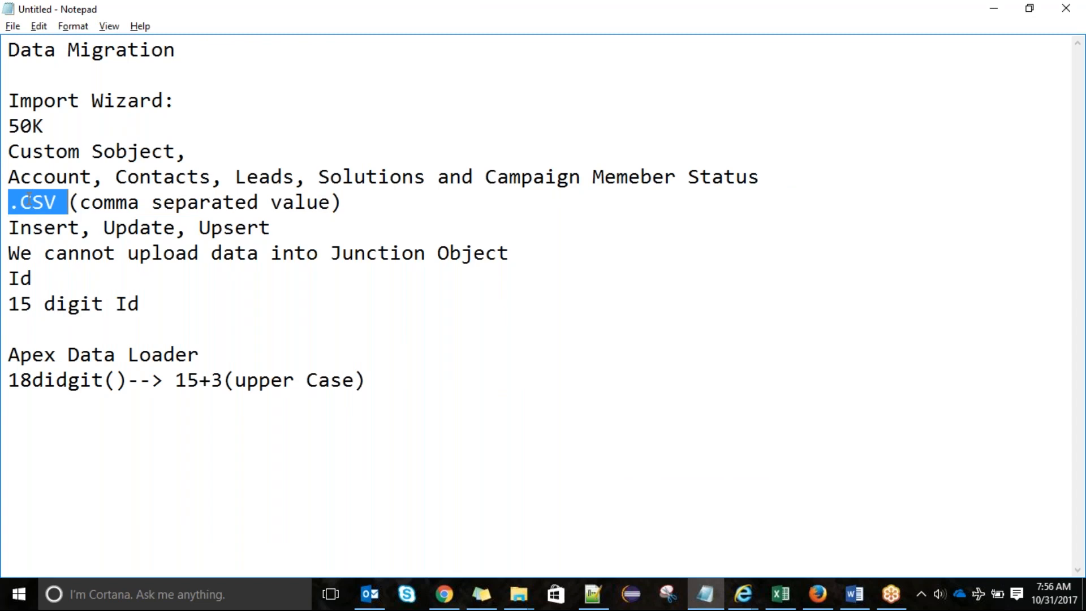
Step: Launch a new blank Excel 2016 workbook from the Excel taskbar jump list
click(130, 594)
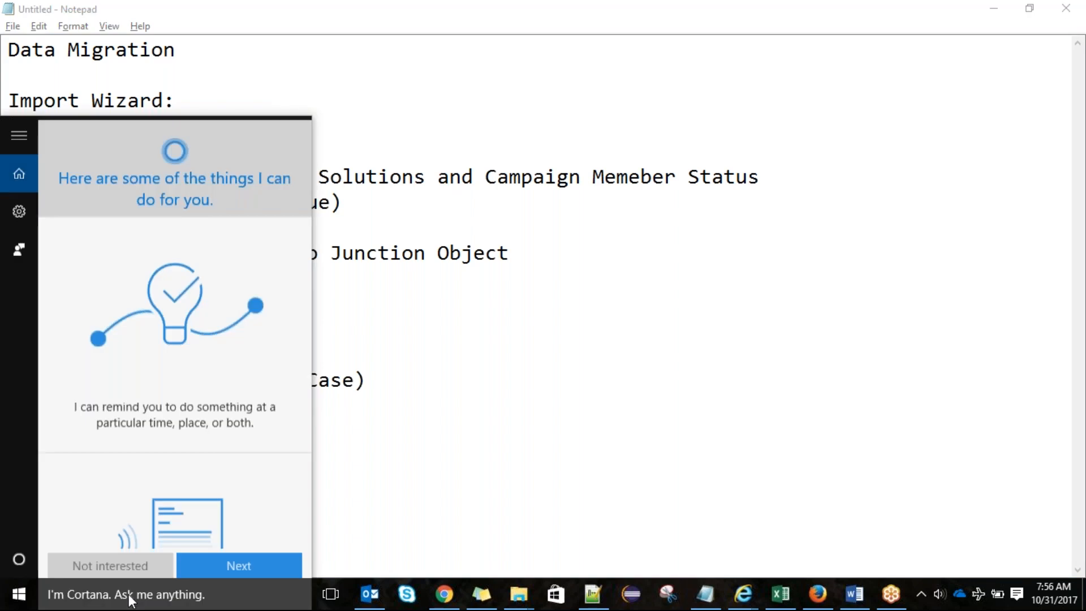
text(doctor)
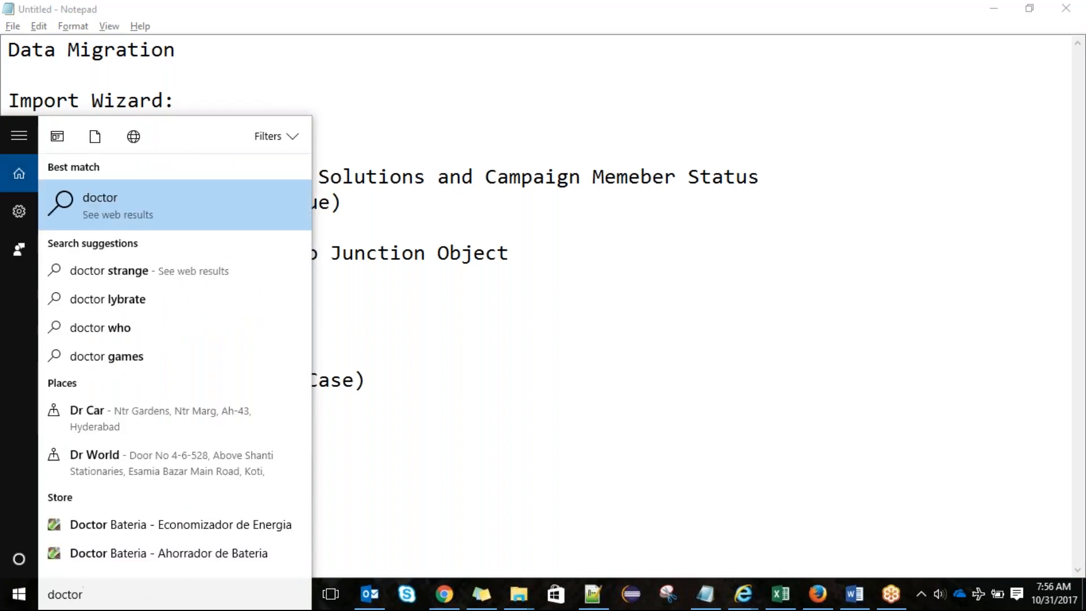
key(super)
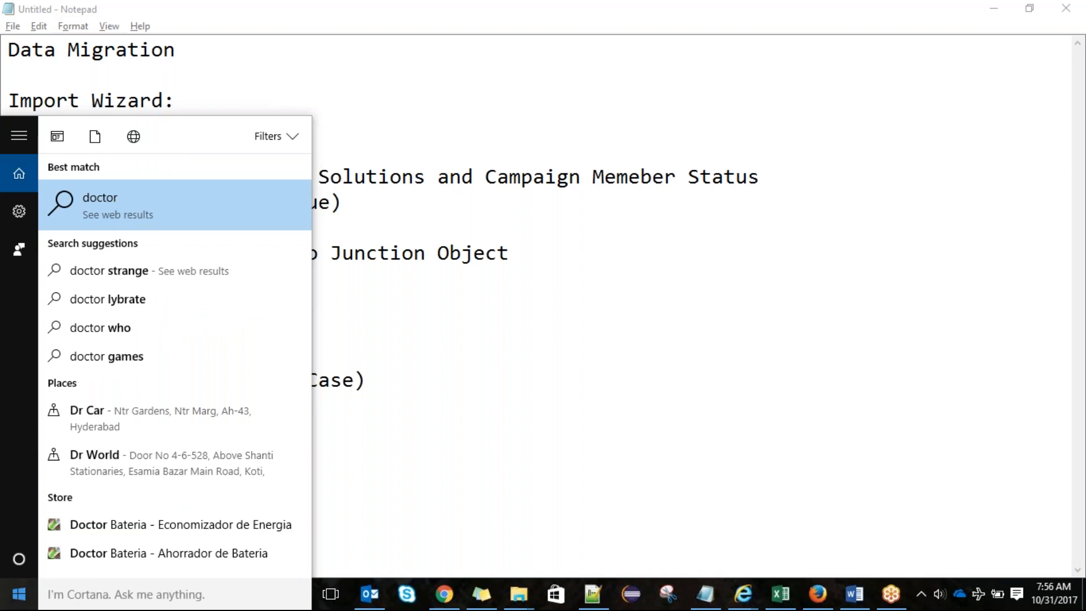
right_click(781, 593)
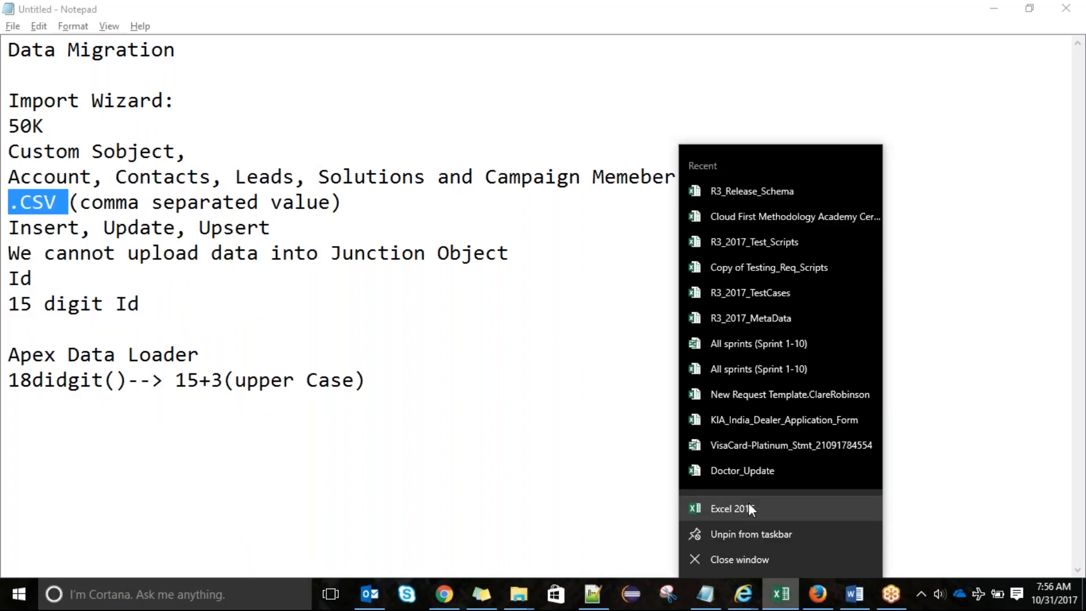
click(748, 508)
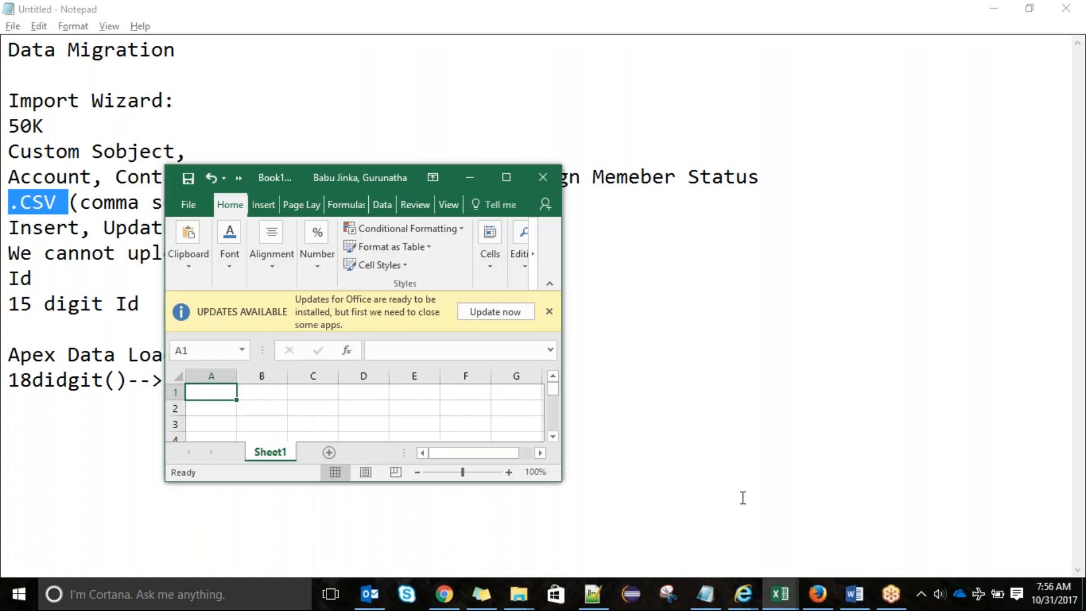
Step: Maximize the new workbook and bring up the Save As dialog in the Desktop folder
click(506, 178)
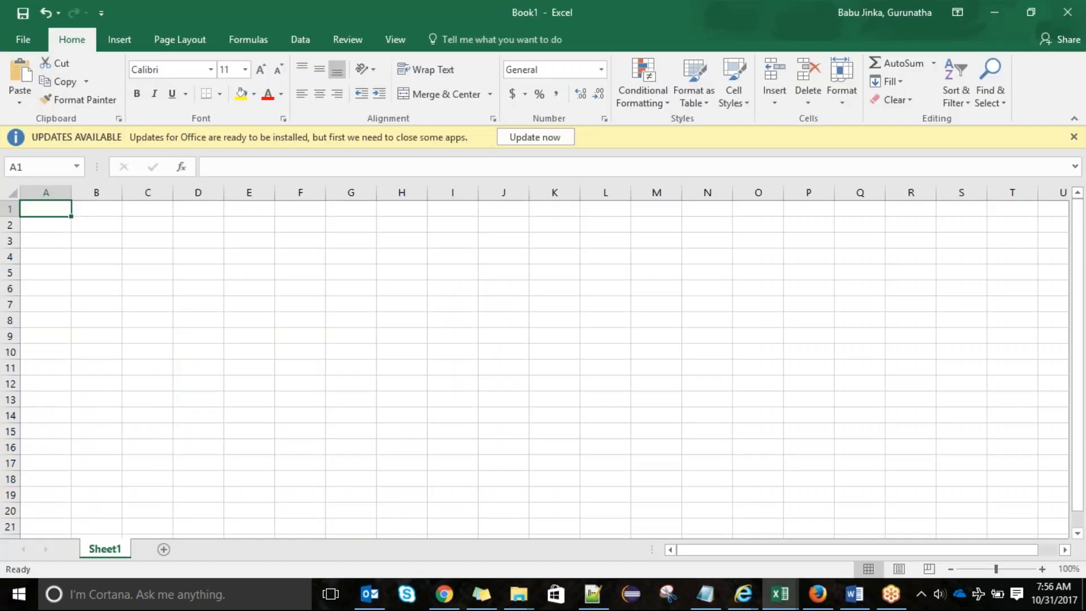
key(ctrl+s)
click(264, 137)
click(208, 327)
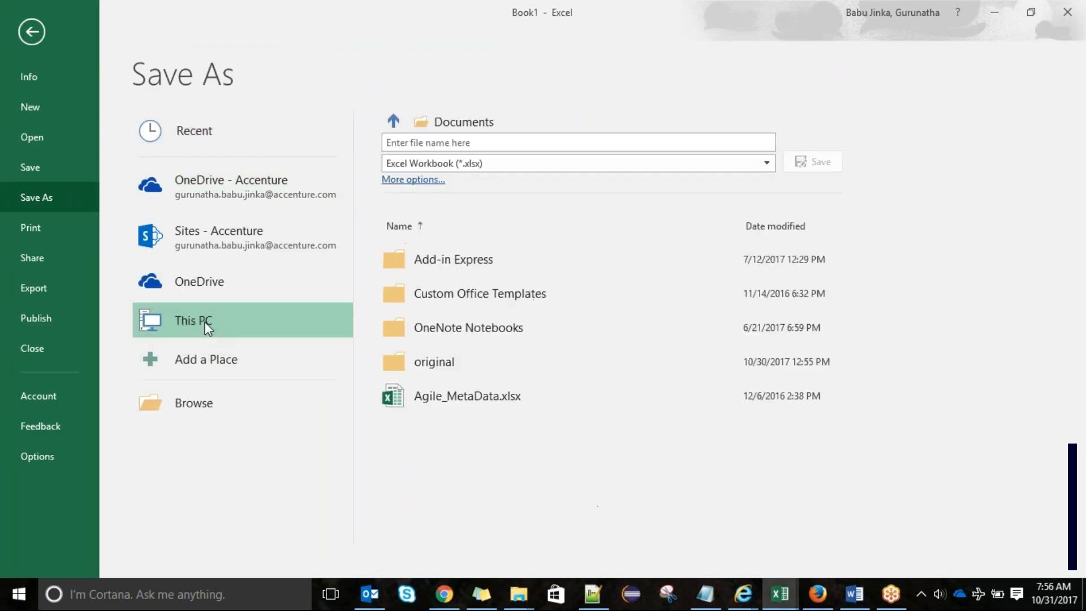
click(431, 181)
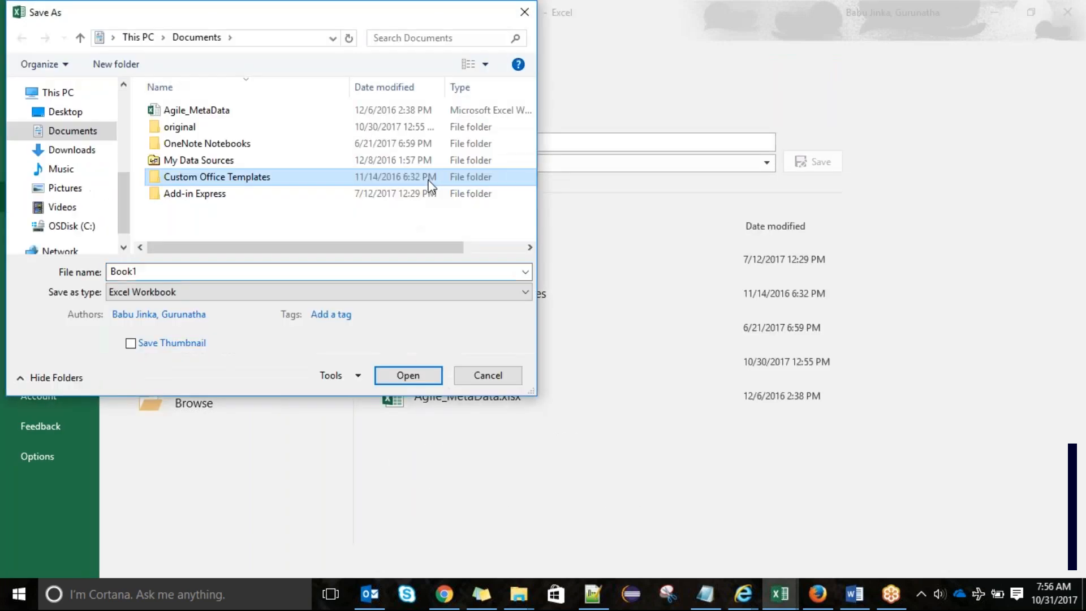
click(62, 94)
click(66, 111)
Step: Save the workbook as Doctor in CSV (Comma delimited) format
double_click(194, 272)
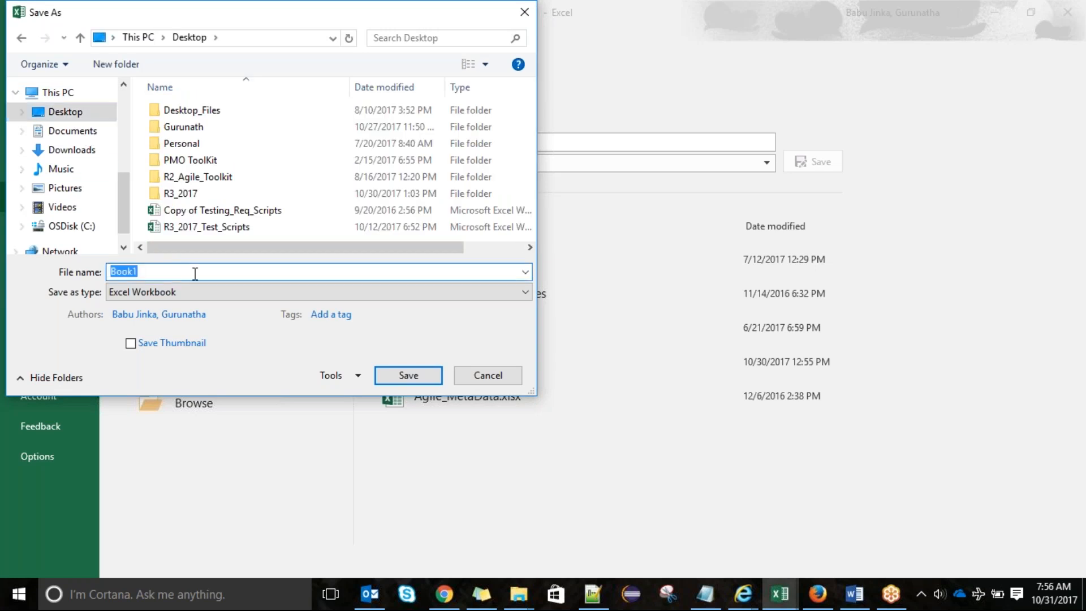
text(Doct)
text(or_Ins)
key(BackSpace)
key(BackSpace)
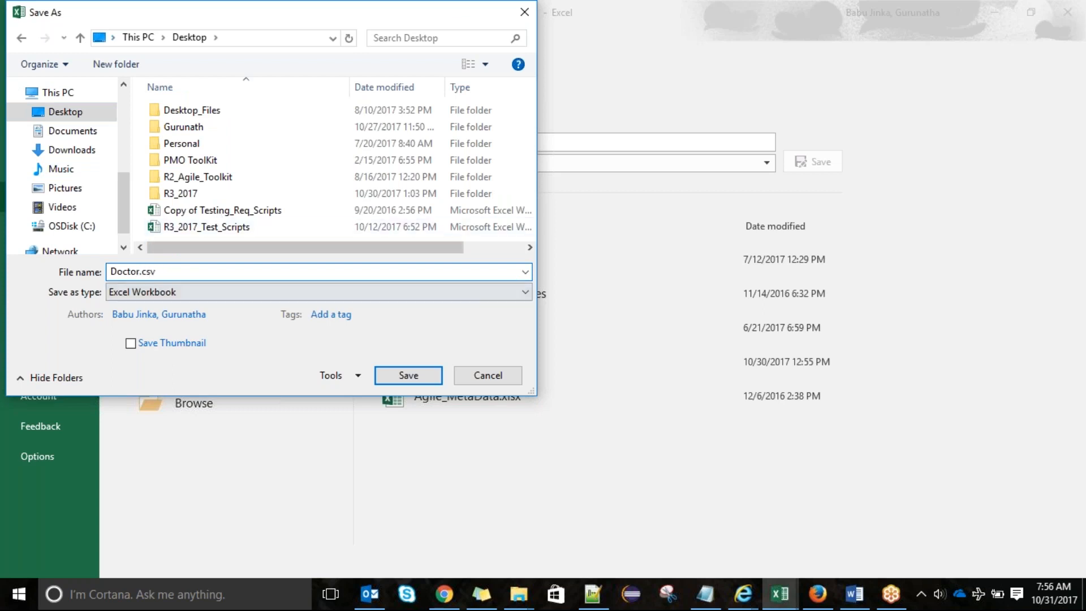
click(280, 292)
click(245, 186)
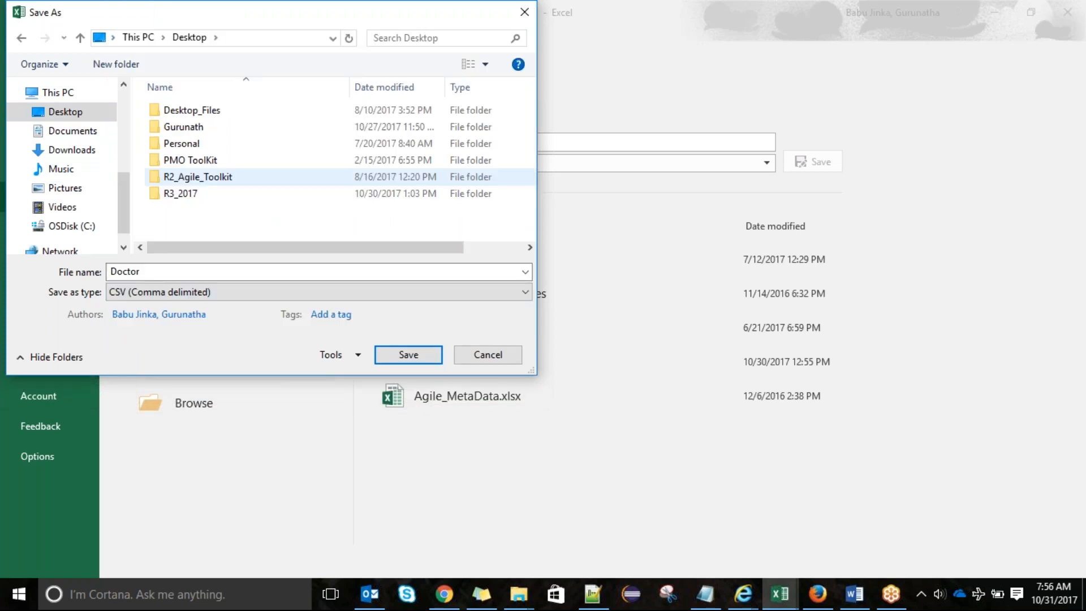
click(420, 353)
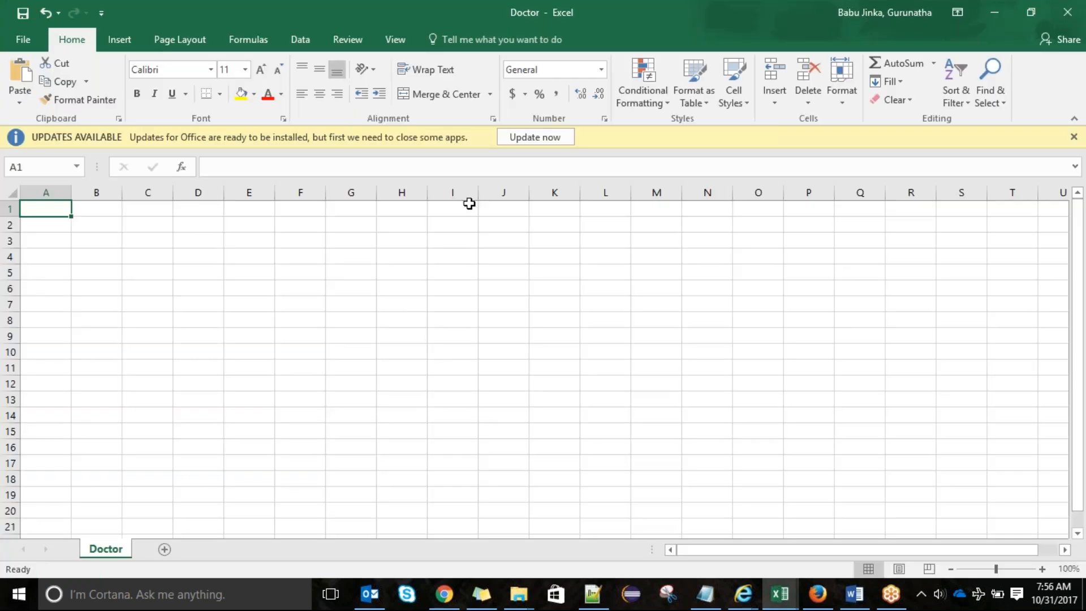
Step: Dismiss the Office update notice, check the Salesforce record, and enter headers Name and Last Name
click(509, 143)
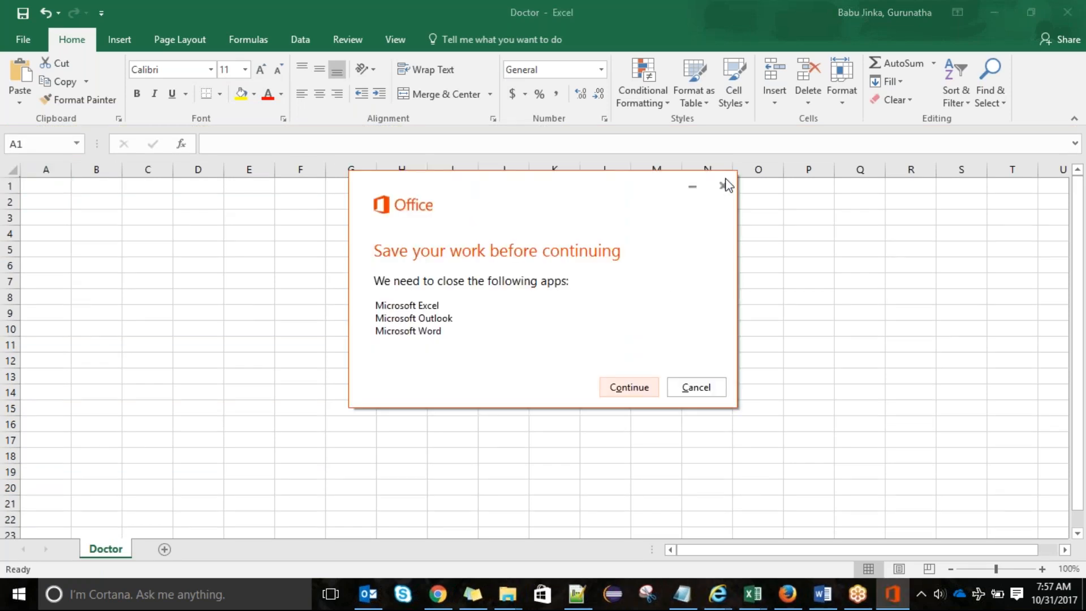
click(722, 185)
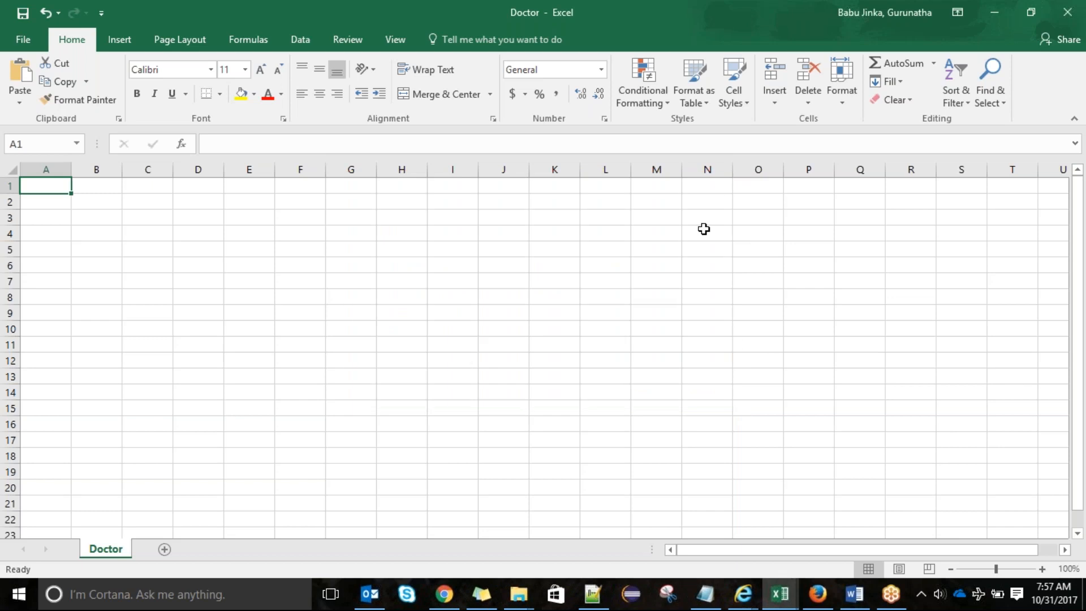
key(alt+Tab)
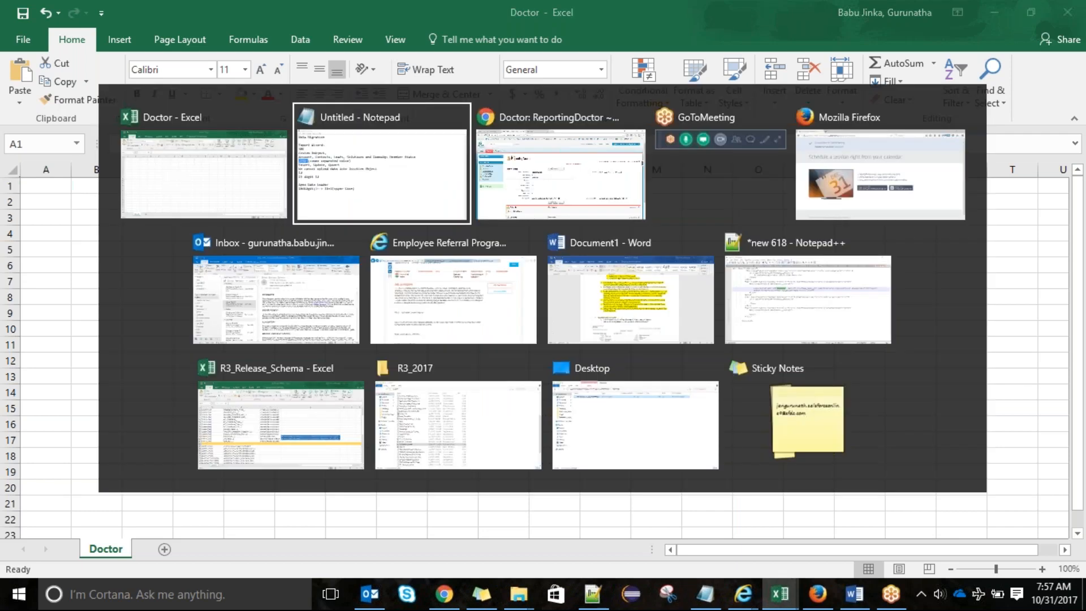
key(alt+Tab)
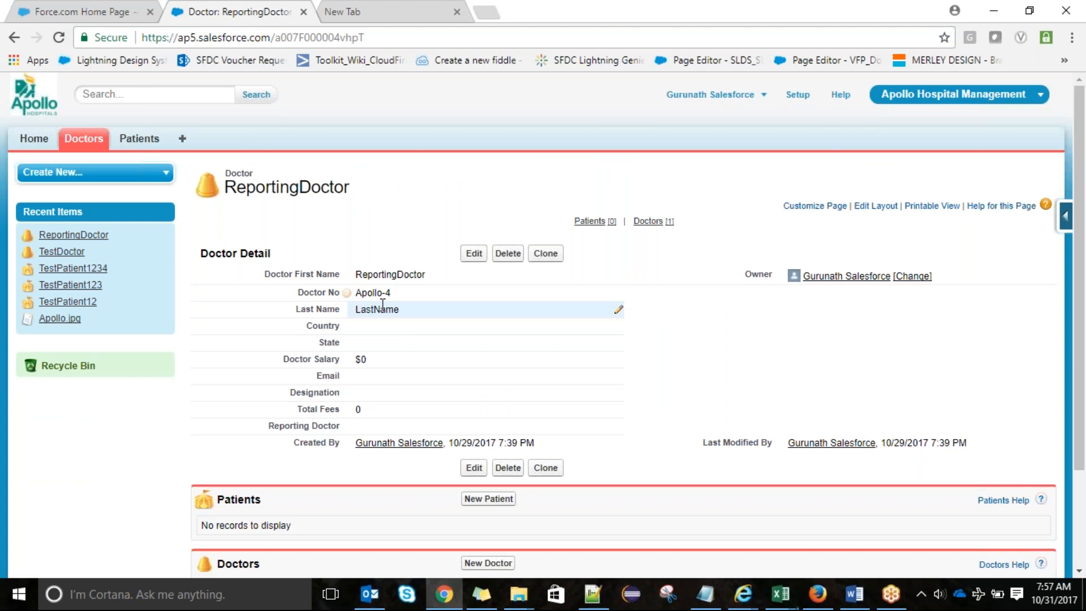
key(alt+Tab)
key(Tab)
text(Last Name)
Step: Add the headers Country, State, Salary and Designation after Last Name in row 1
key(Tab)
text(Country)
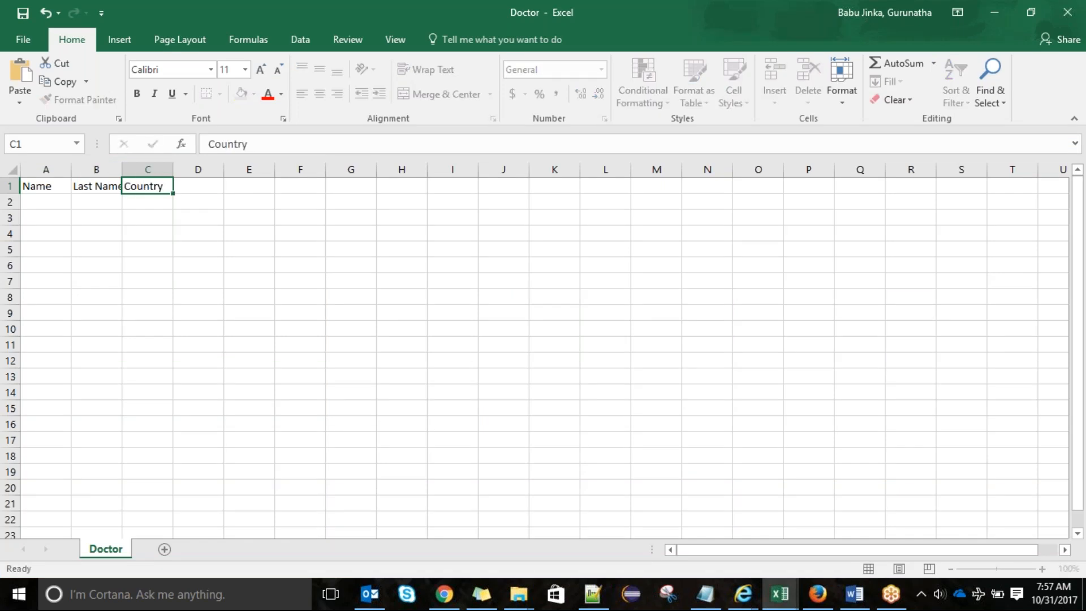
key(Tab)
text(State)
key(Tab)
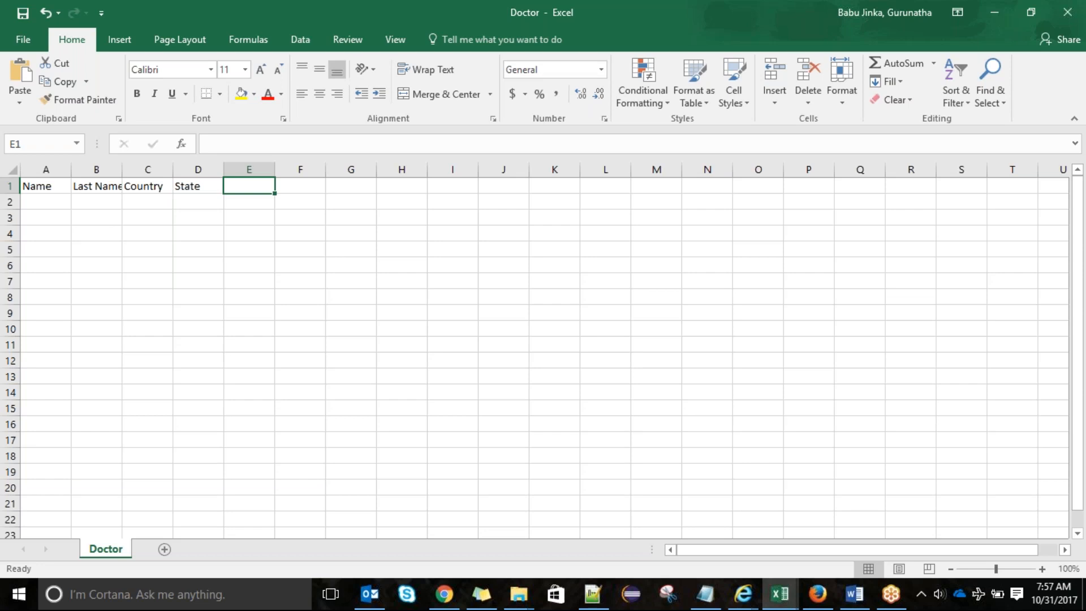
text(Salary)
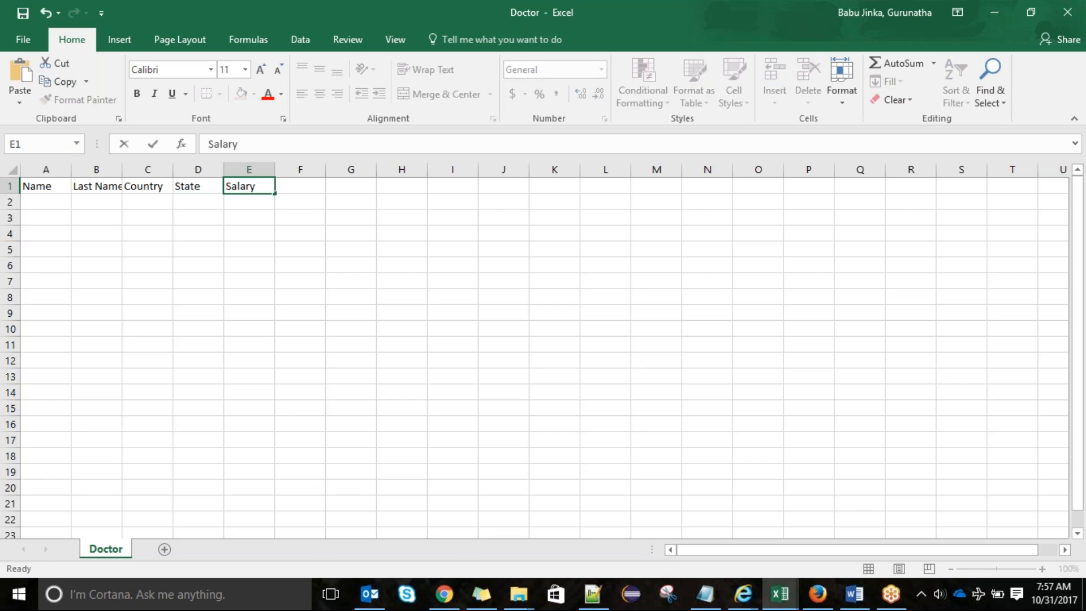
key(Tab)
text(Design)
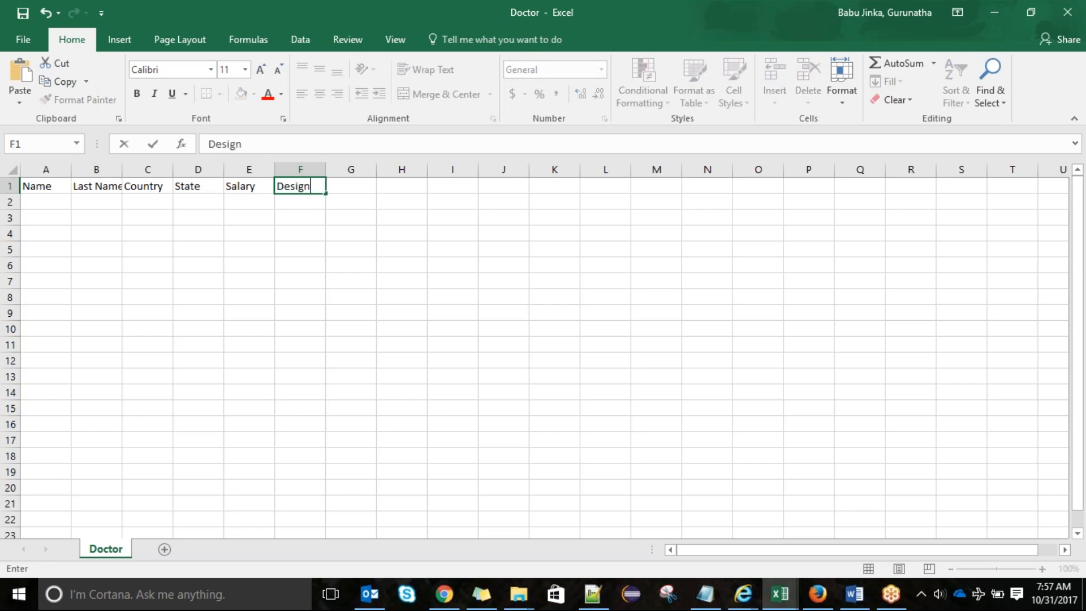
text(ation)
key(Tab)
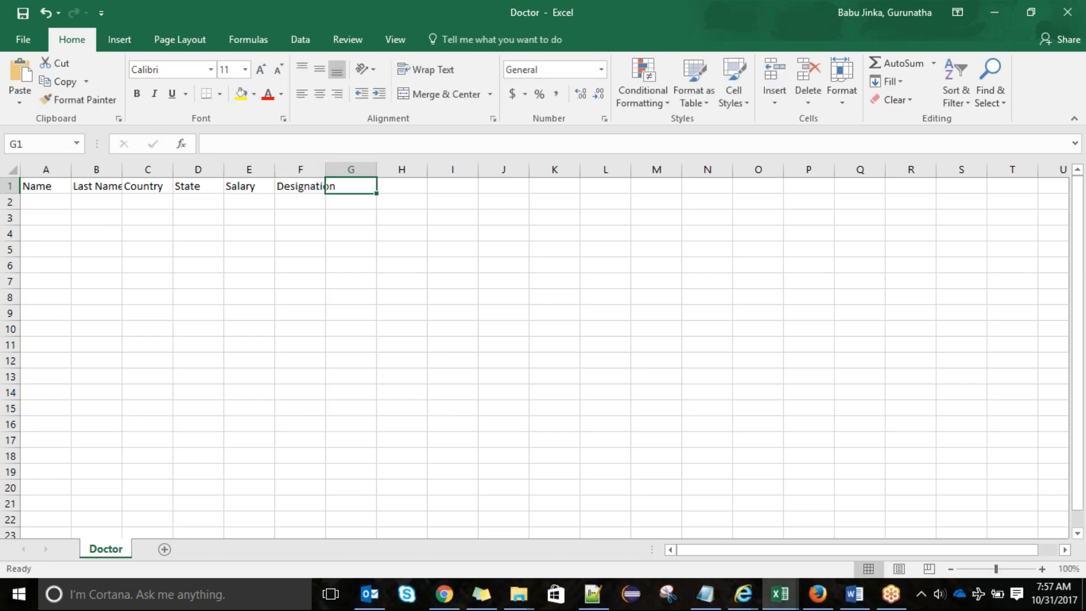
Step: Compare with the Salesforce Doctor fields, then widen column A
key(alt+Tab)
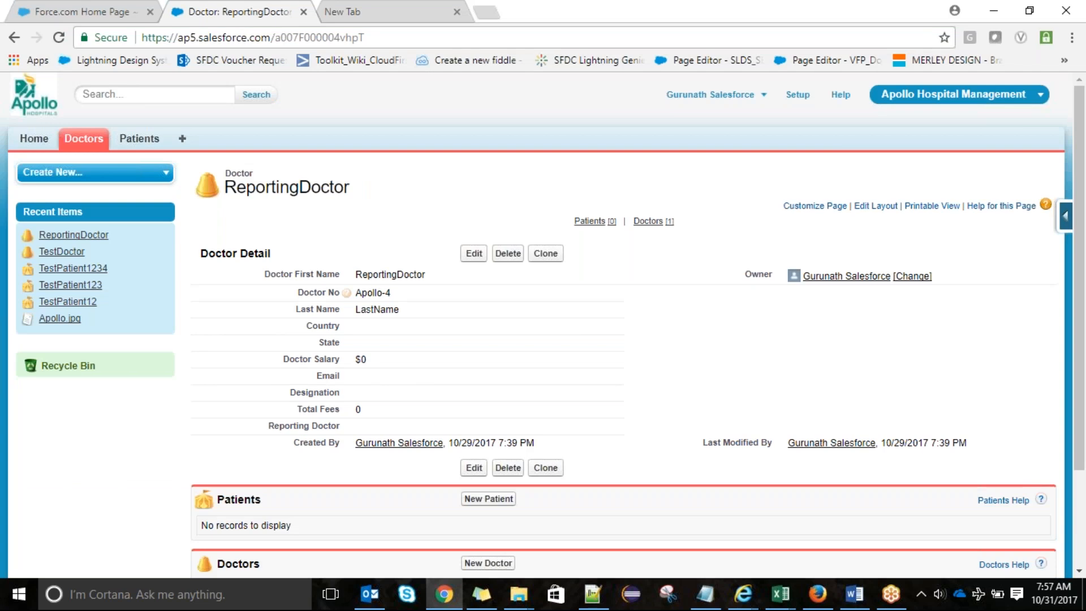
key(alt+Tab)
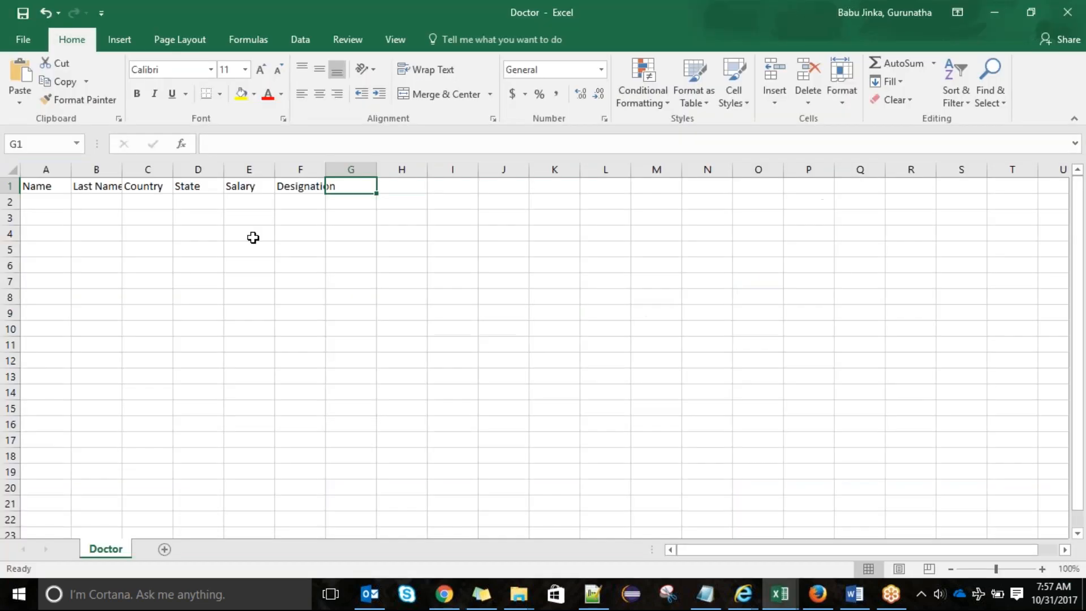
double_click(72, 170)
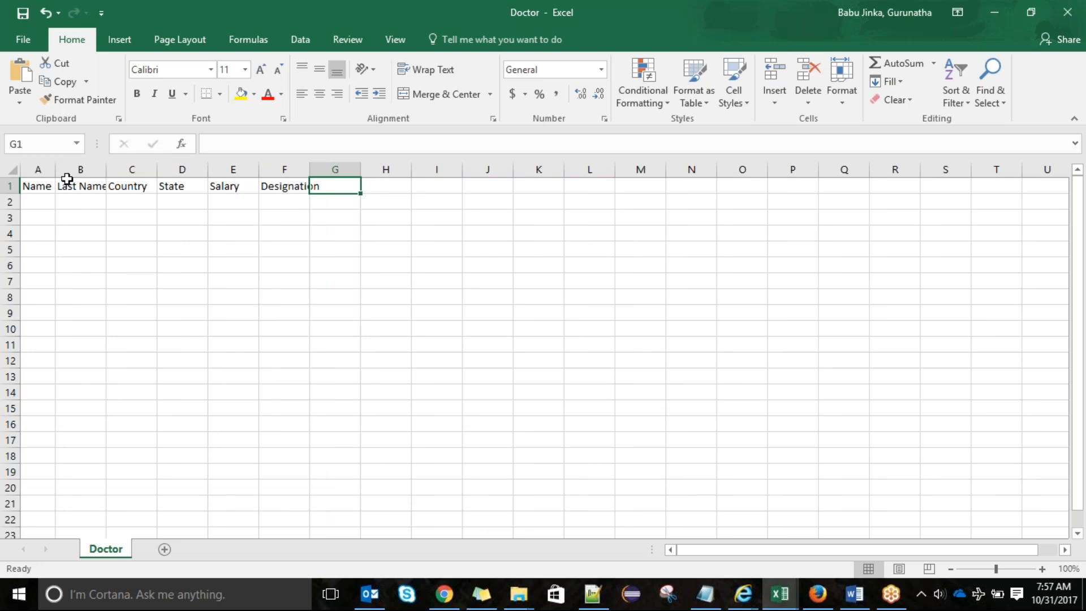
drag(56, 170, 102, 170)
Step: Fill row 2 with TestDoctor, Last Name, India, AP, 10000 and Senior Surgeon
click(68, 202)
text(T)
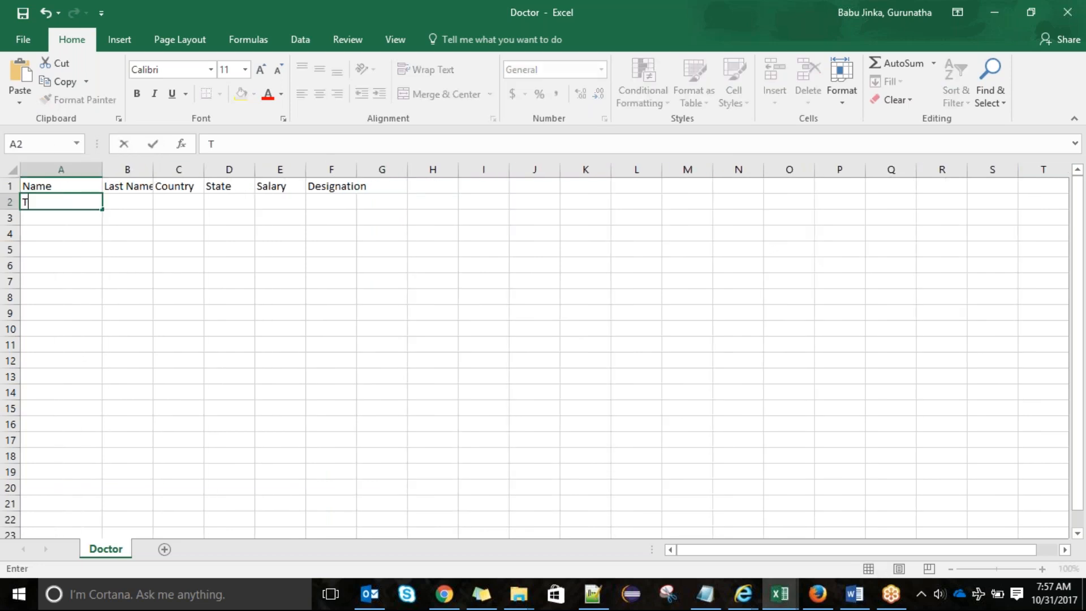
text(estDoctor)
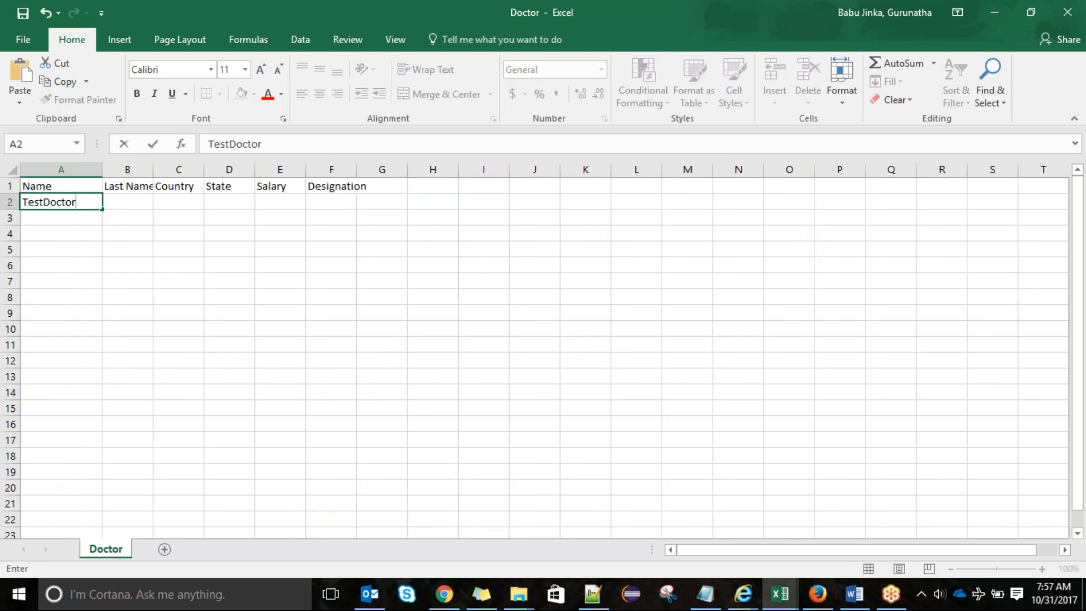
key(Tab)
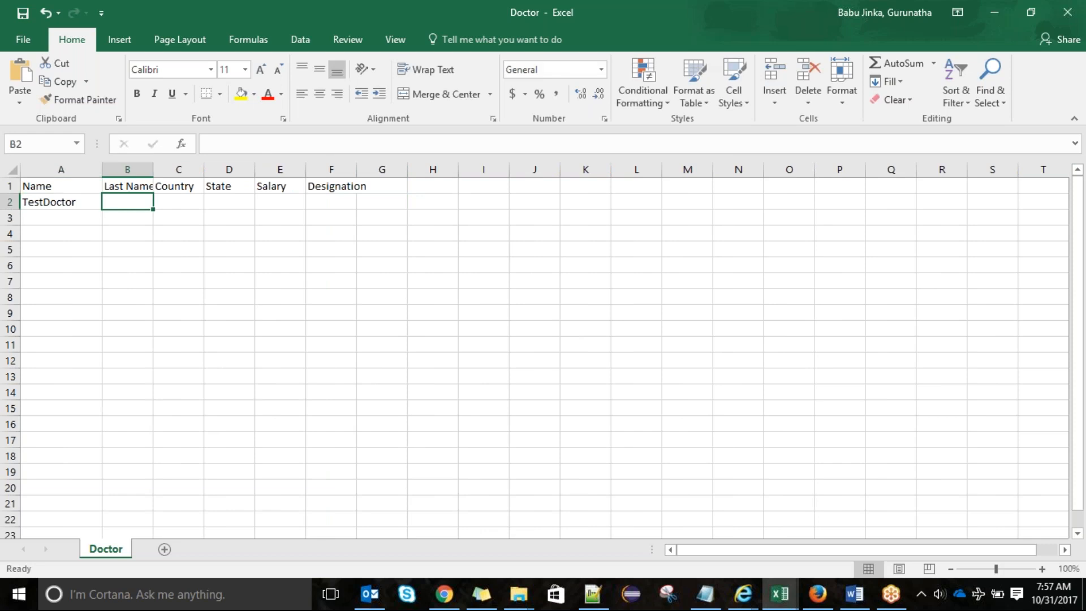
text(Last Name)
key(Tab)
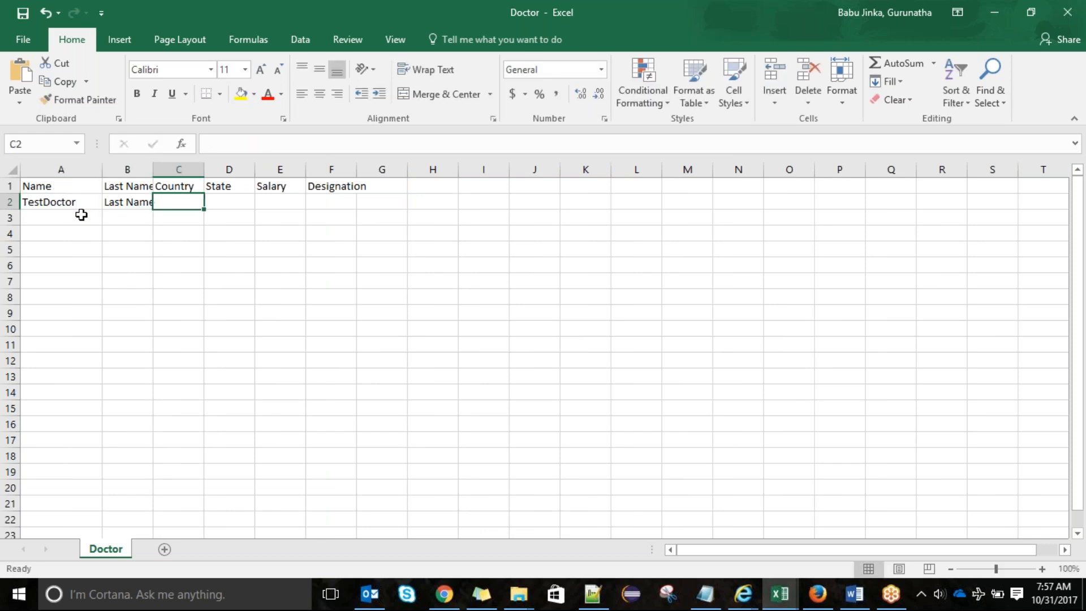
text(India)
key(Tab)
text(AP)
key(Tab)
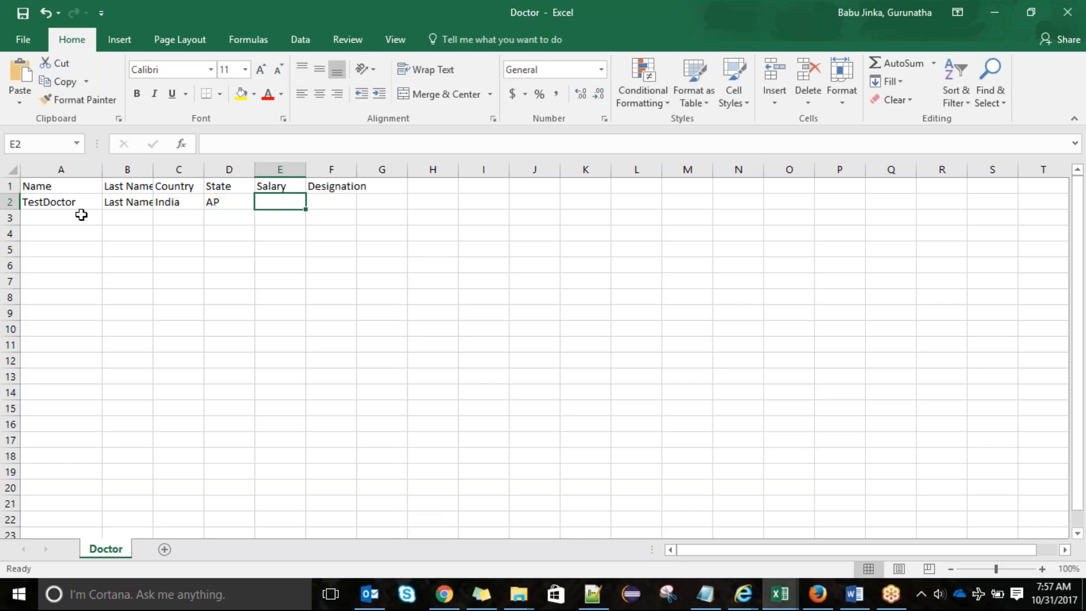
text(10000)
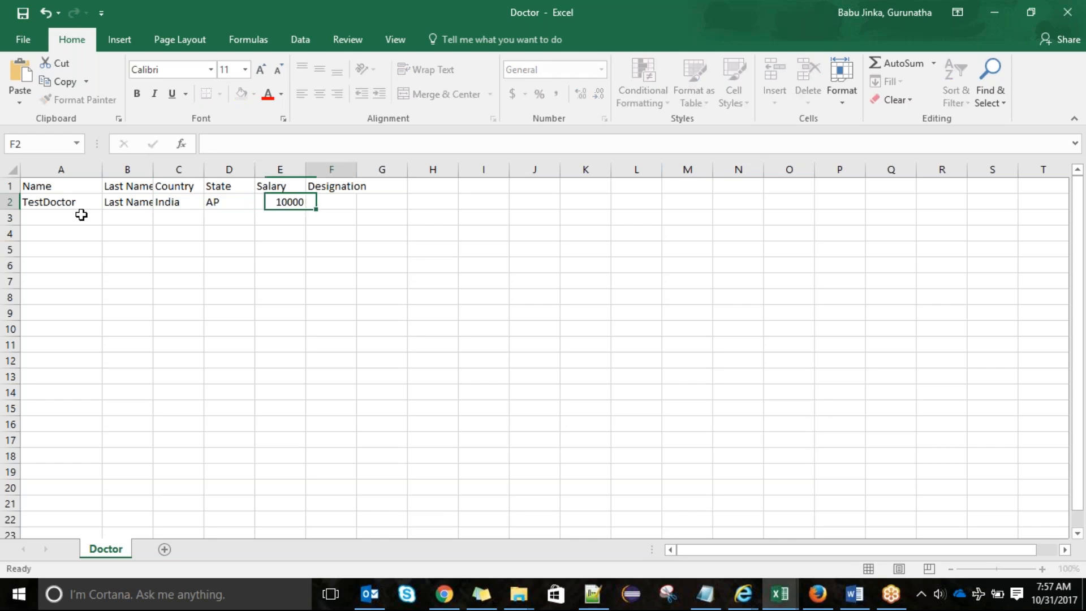
key(Tab)
text(Senior)
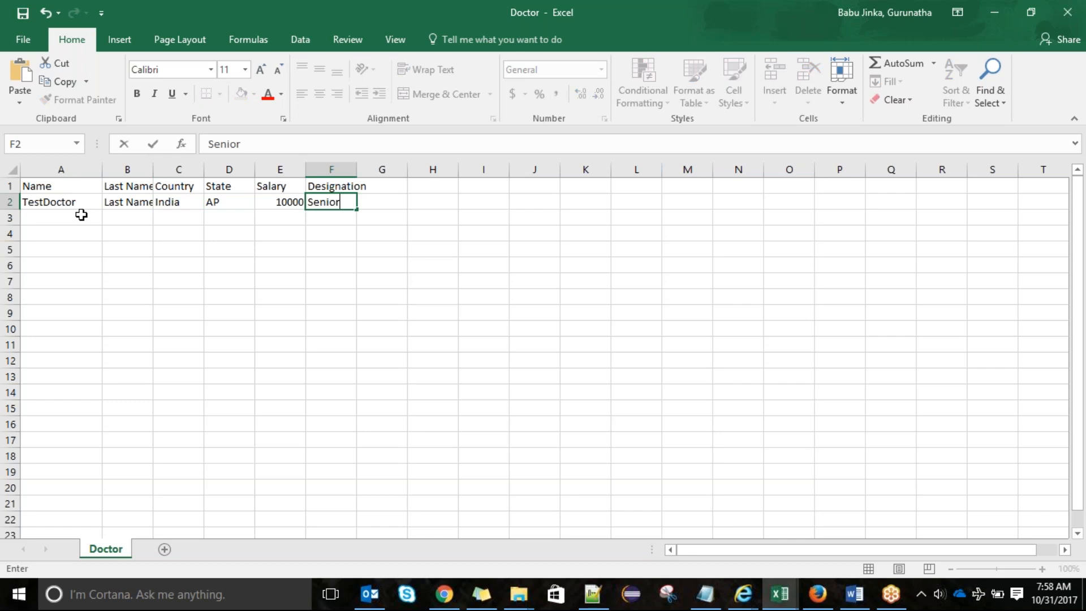
text( Surgeon)
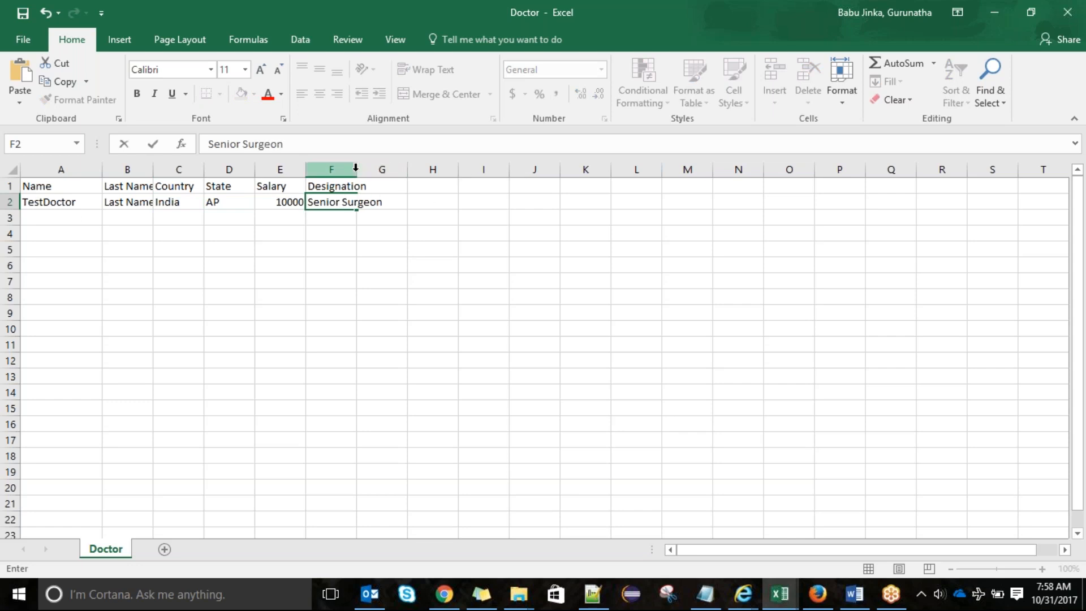
Step: Autofit column F so Senior Surgeon shows in full
click(358, 170)
double_click(356, 169)
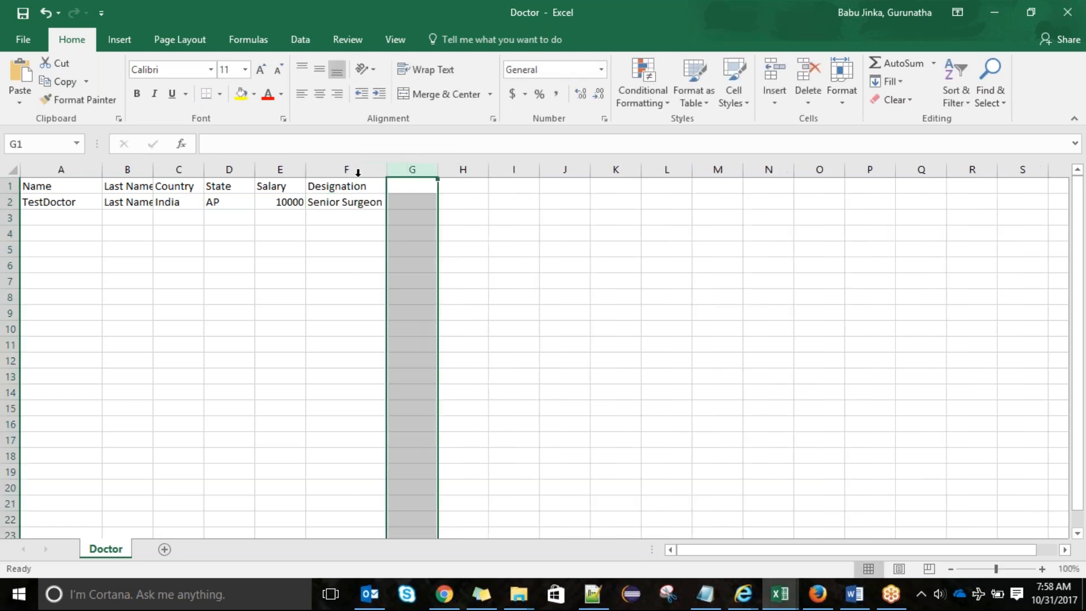
drag(7, 208, 7, 208)
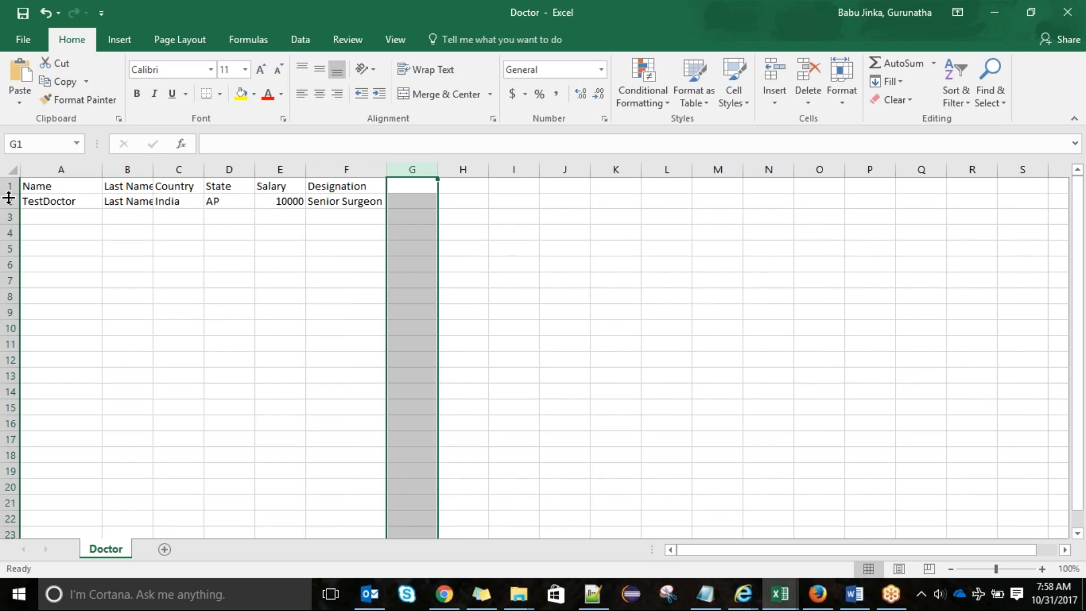
Step: Copy the TestDoctor record from row 2 into rows 3 through 5
click(11, 200)
key(ctrl+c)
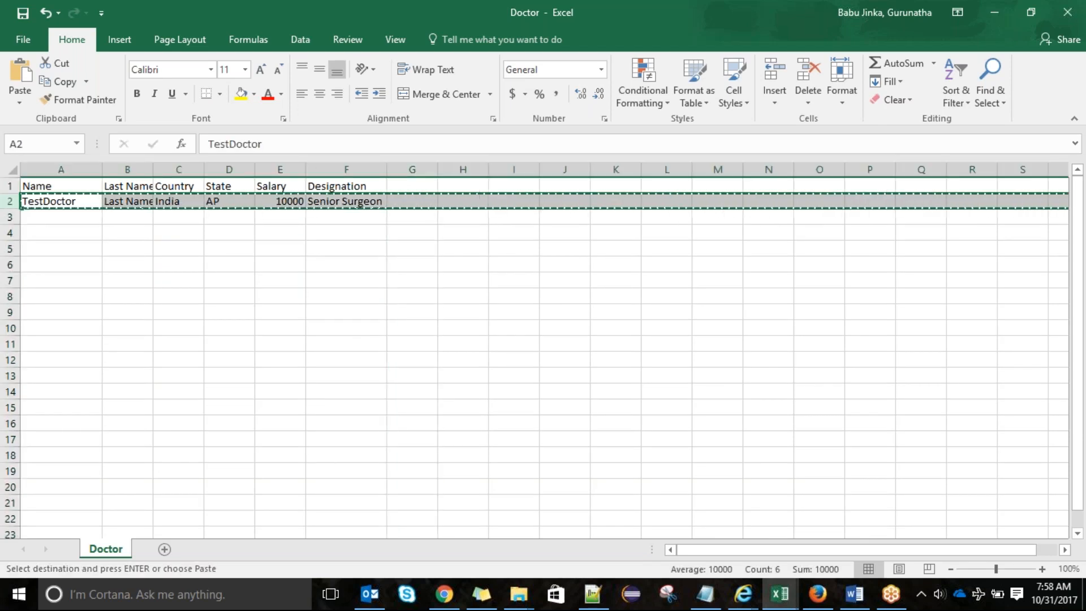
click(70, 216)
key(ctrl+v)
click(79, 232)
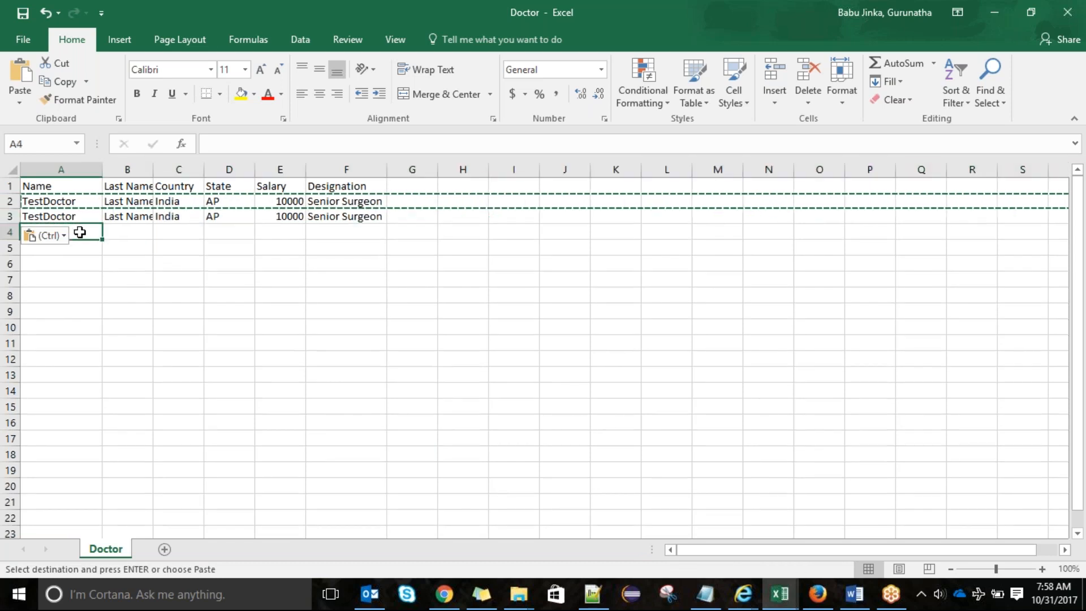
drag(72, 201, 376, 211)
key(Escape)
key(ctrl+c)
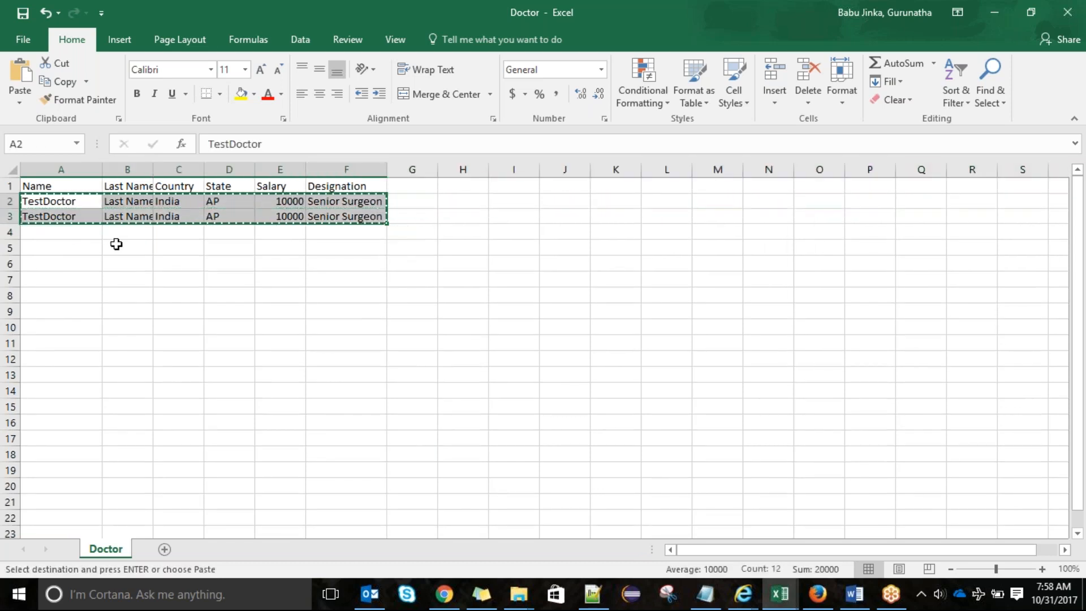
click(77, 233)
key(ctrl+v)
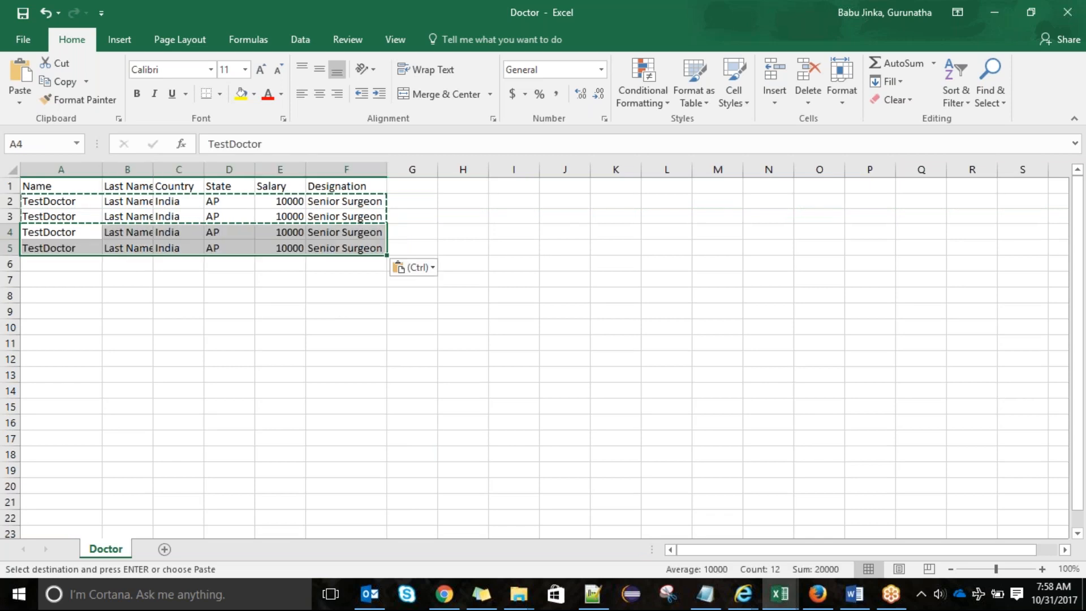
Step: Rename the copied doctors TestDoctor1, TestDoctor2 and TestDoctor3
double_click(83, 211)
text(1)
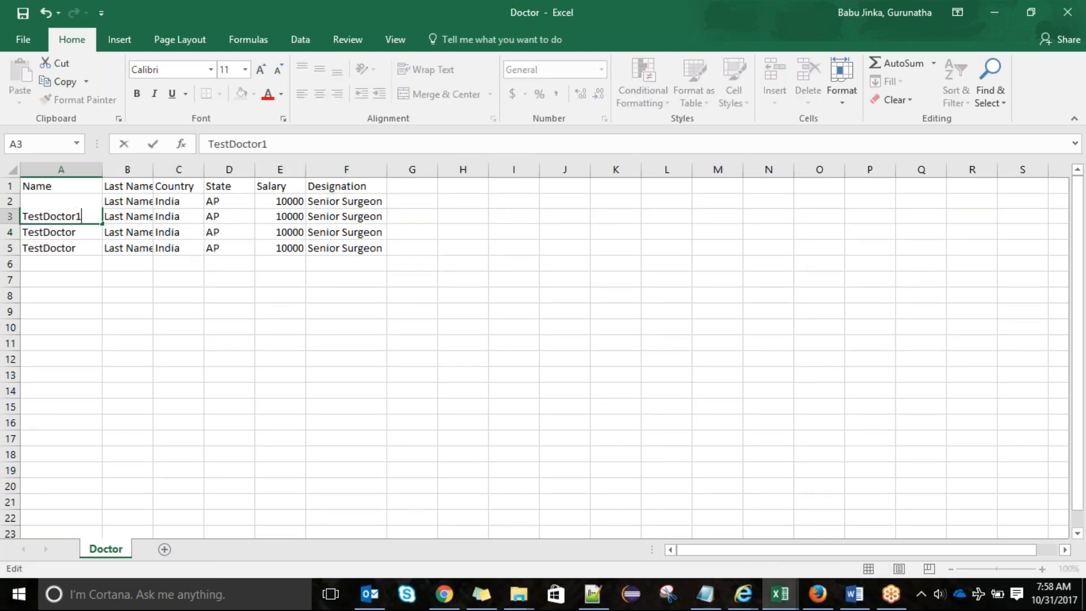
double_click(89, 235)
text(2)
double_click(87, 248)
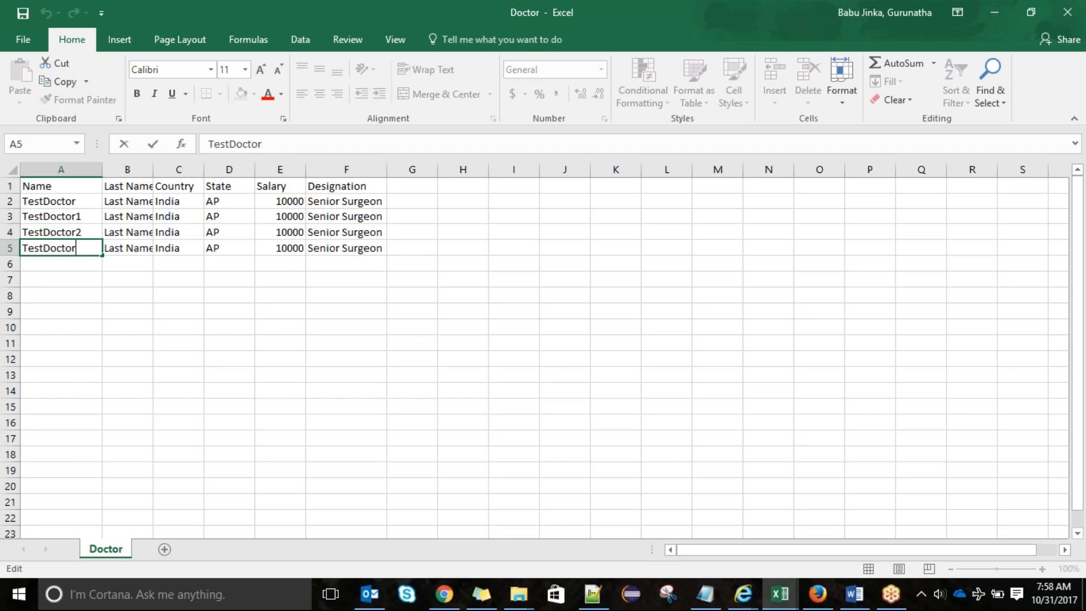
text(3)
Step: Widen column B and number the last names Last Name1, Last Name2, Last Name3
click(157, 172)
drag(204, 174, 200, 175)
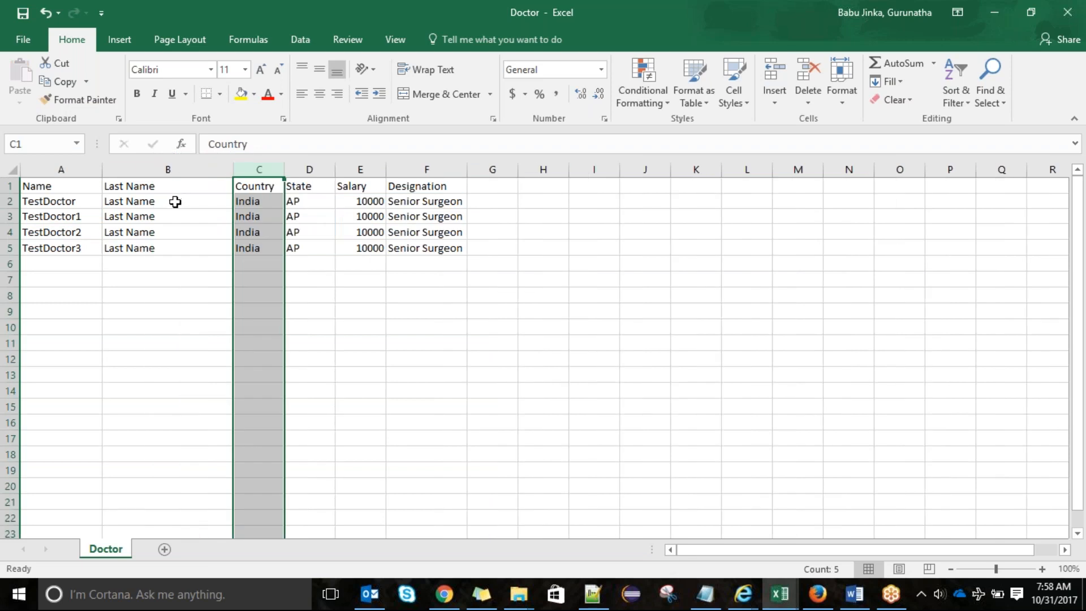
double_click(175, 201)
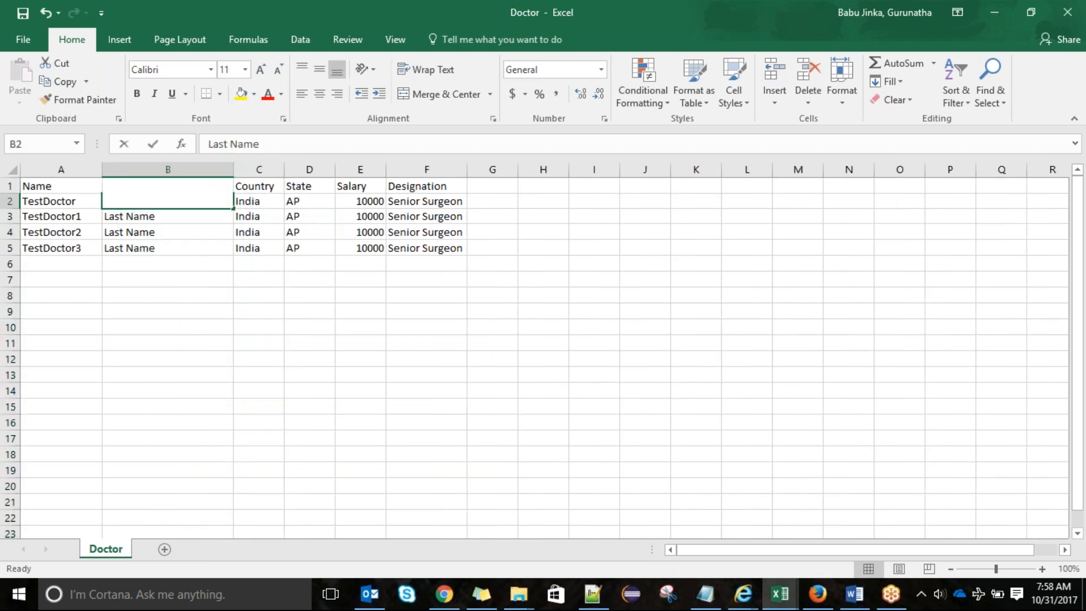
text(1)
key(Return)
key(Down)
key(Down)
double_click(173, 216)
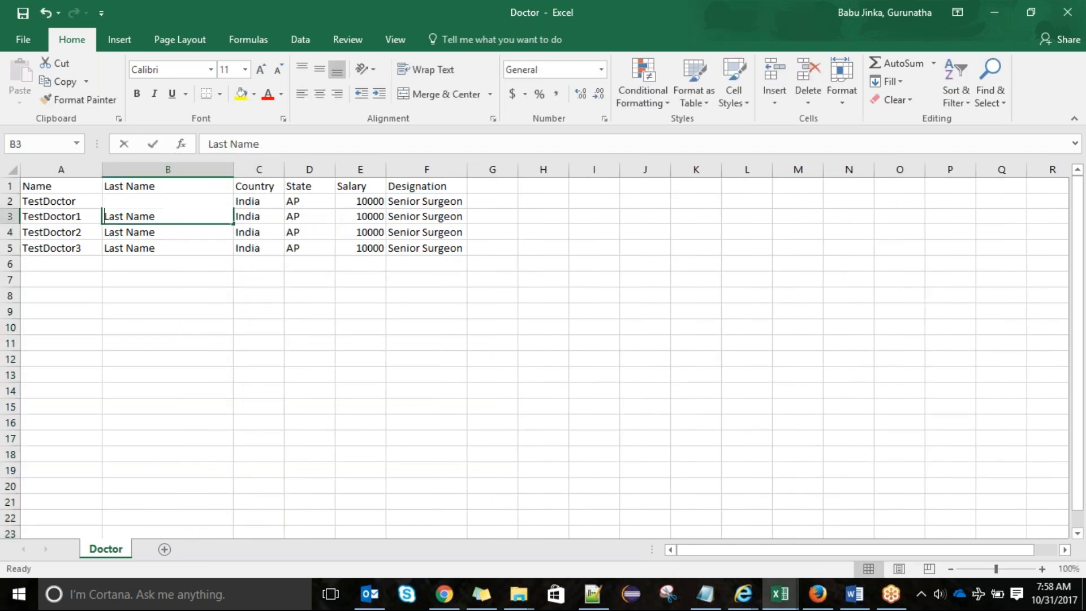
text(2)
double_click(172, 229)
text(3)
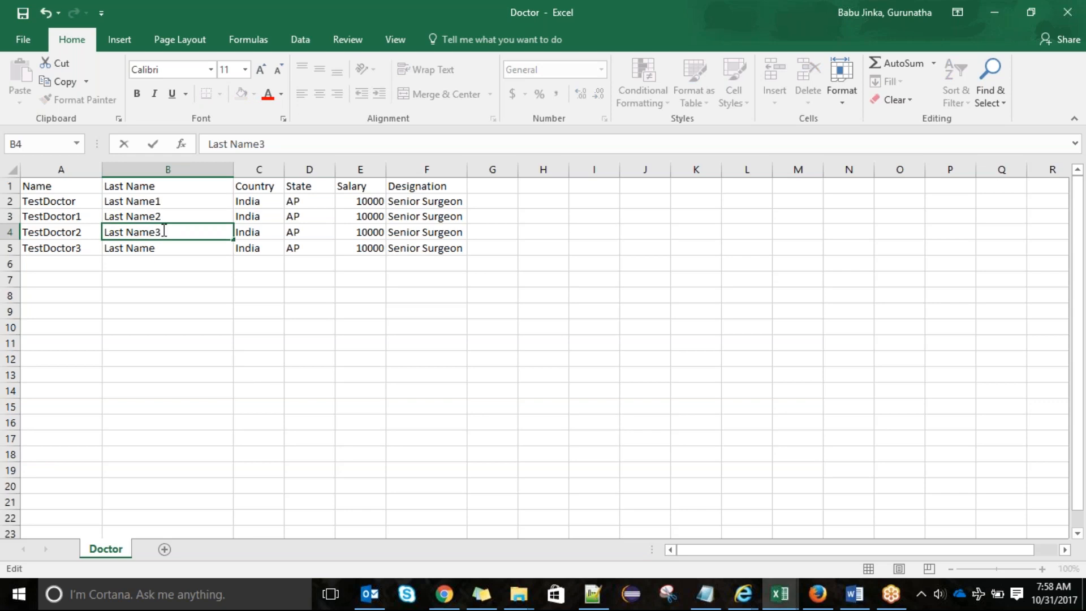
click(138, 202)
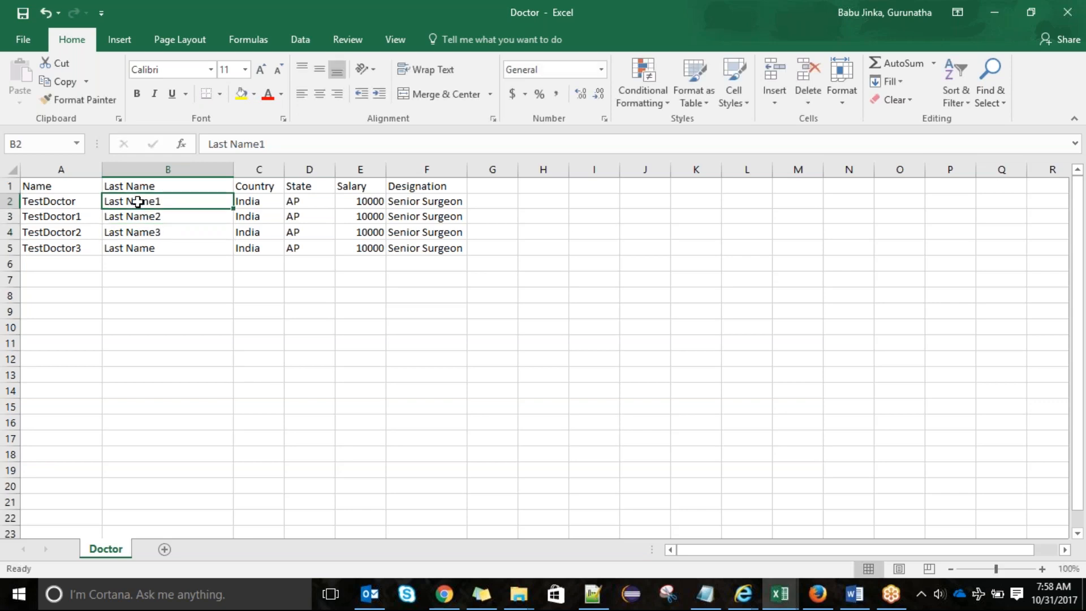
Step: Change the last names in B2–B5 to TestLast, TestLast1, TestLast2 and TestLast3
text(TestLast)
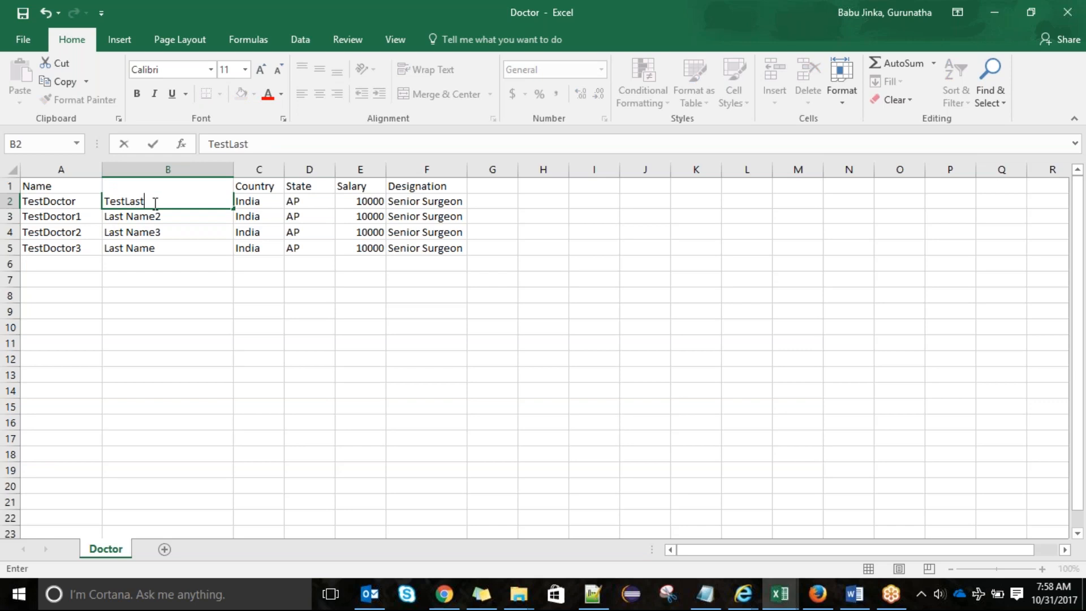
drag(157, 202, 89, 202)
key(ctrl+c)
click(136, 217)
key(ctrl+v)
key(Up)
key(Up)
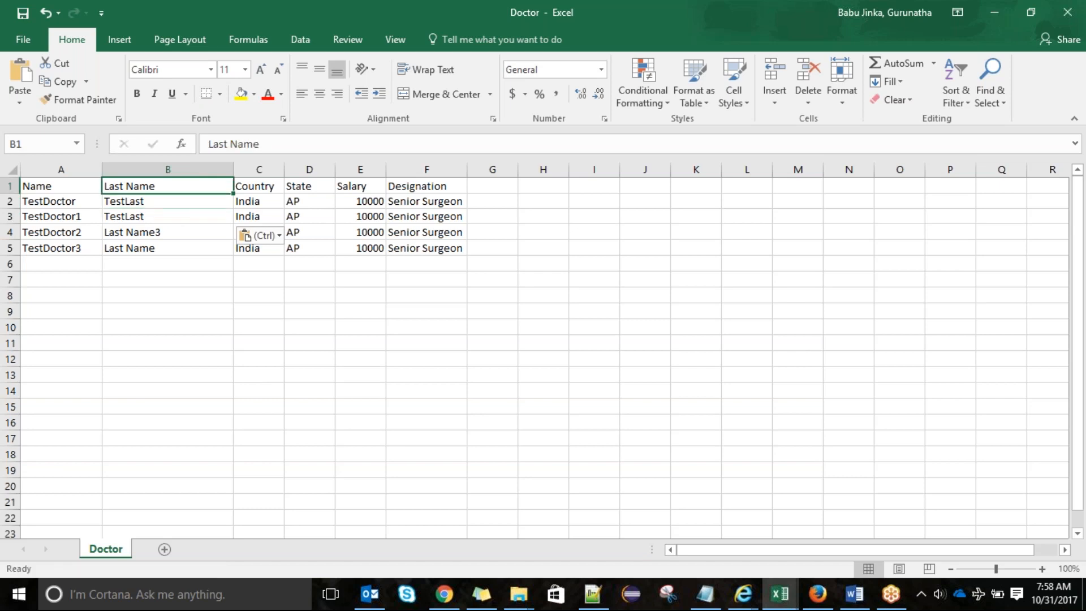
double_click(170, 219)
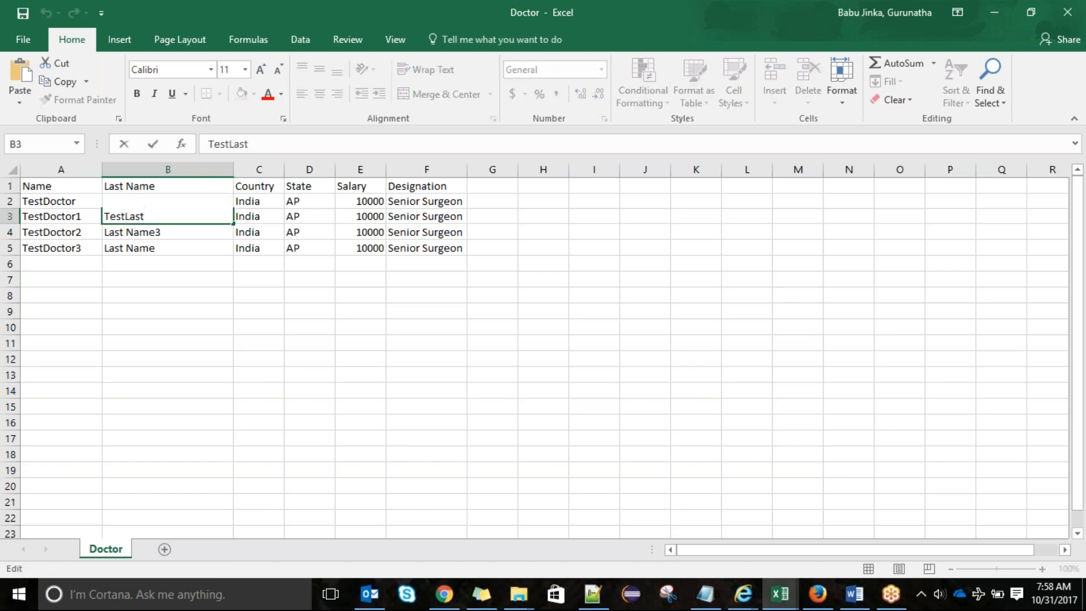
text(1)
click(168, 235)
double_click(168, 234)
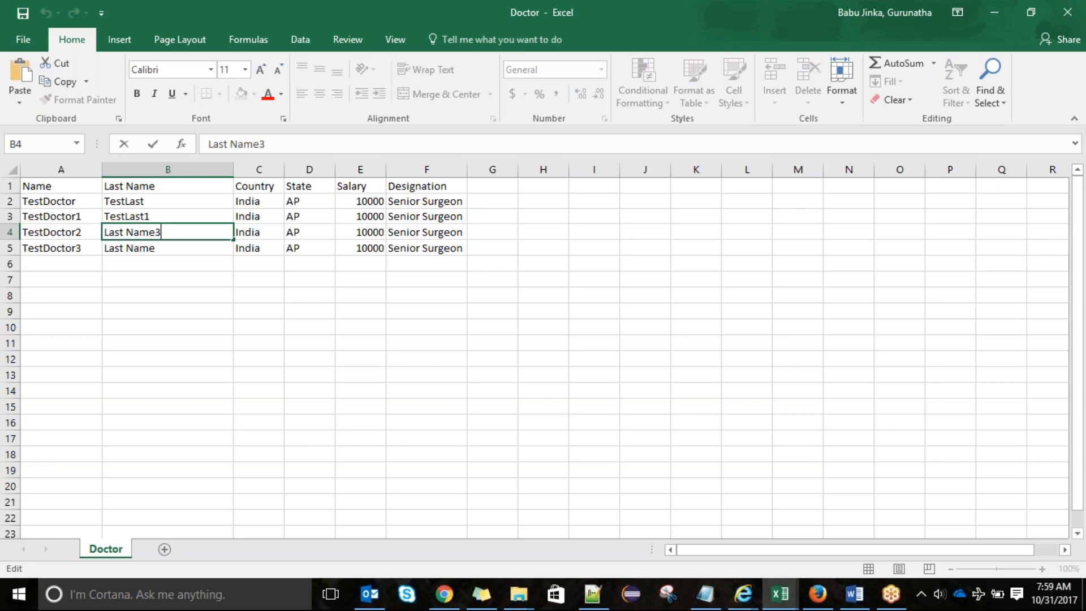
key(BackSpace)
key(BackSpace)
key(BackSpace)
key(BackSpace)
key(BackSpace)
key(BackSpace)
key(BackSpace)
key(BackSpace)
key(BackSpace)
key(BackSpace)
text(TestLast)
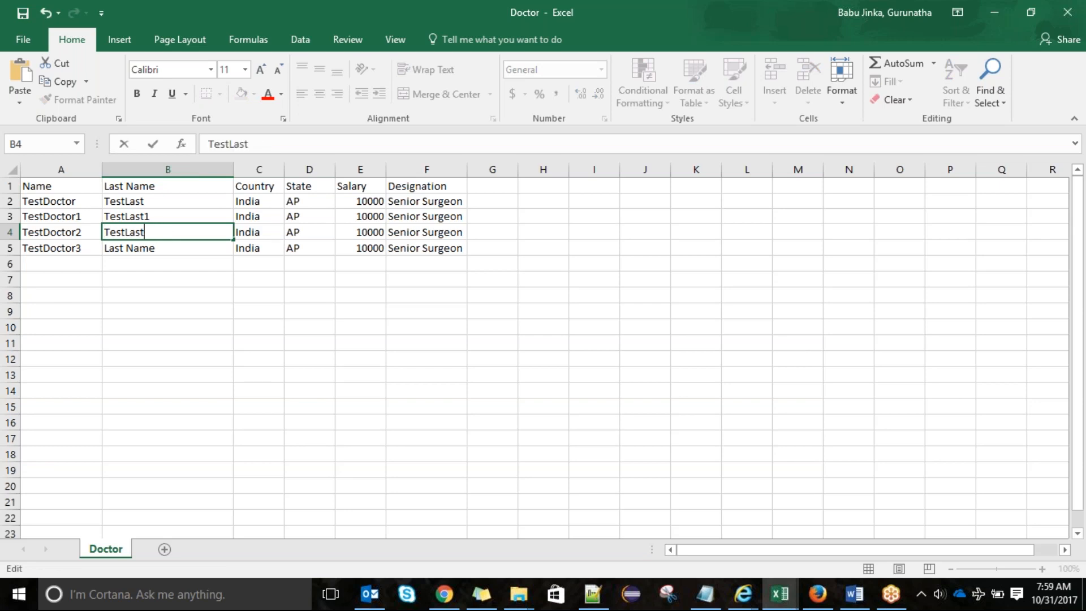
text(2)
click(160, 248)
key(ctrl+v)
key(F2)
text(3)
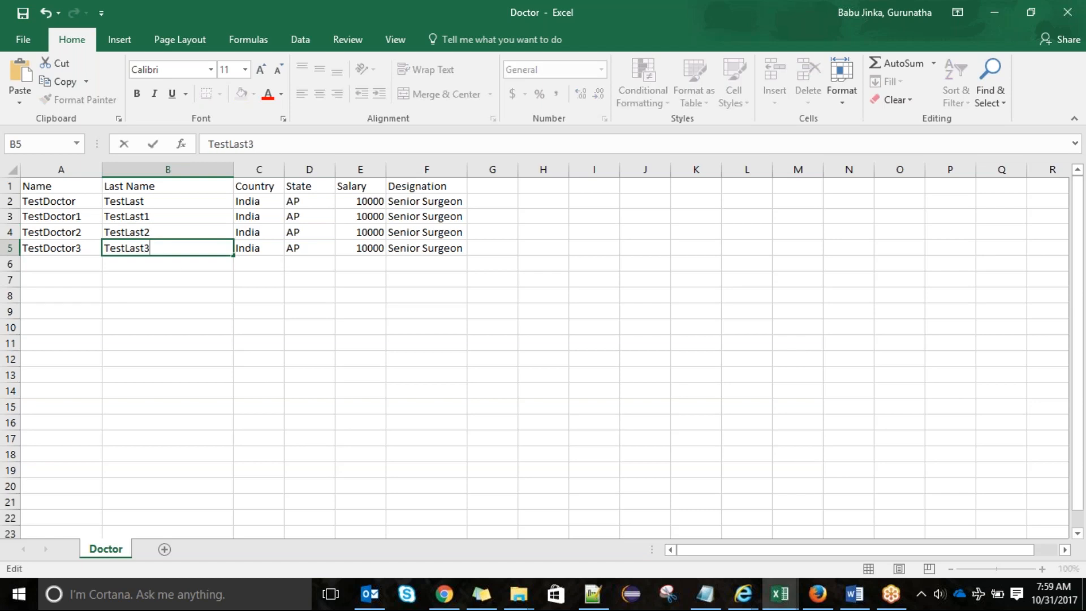
click(172, 265)
Step: Set state TS in row 3, US/US1 in row 4, and UK/UK1 in row 5
click(253, 217)
click(324, 219)
text(TS)
click(247, 234)
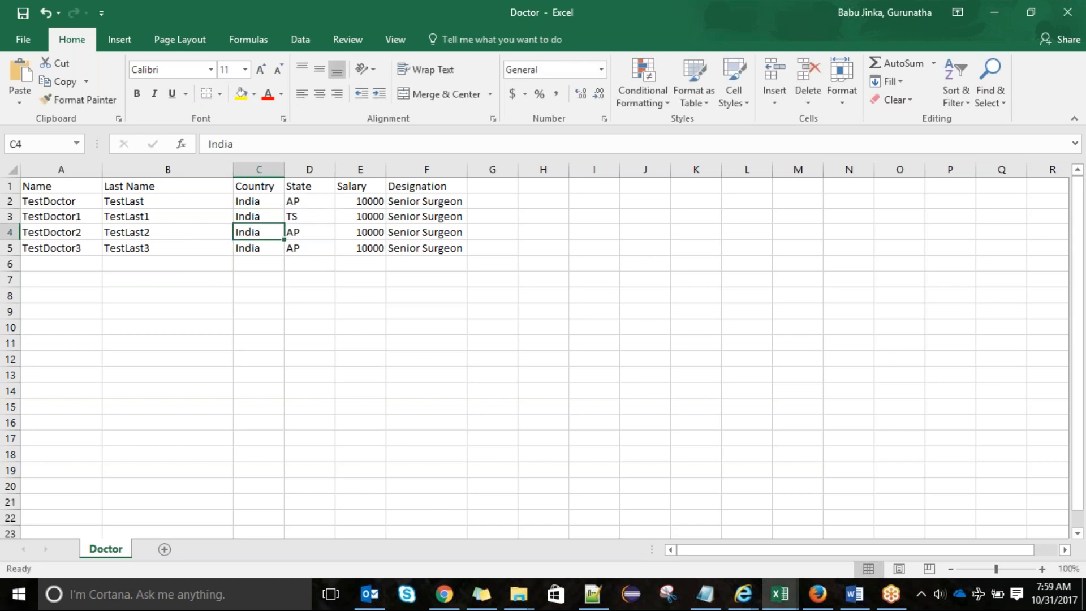
text(US)
click(305, 229)
text(US1)
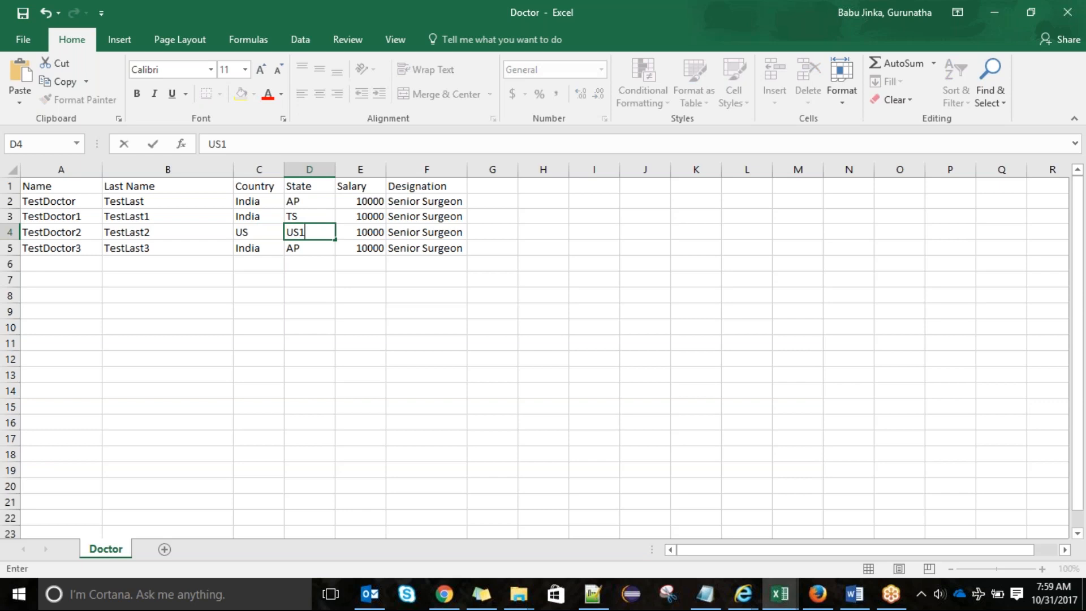
click(249, 250)
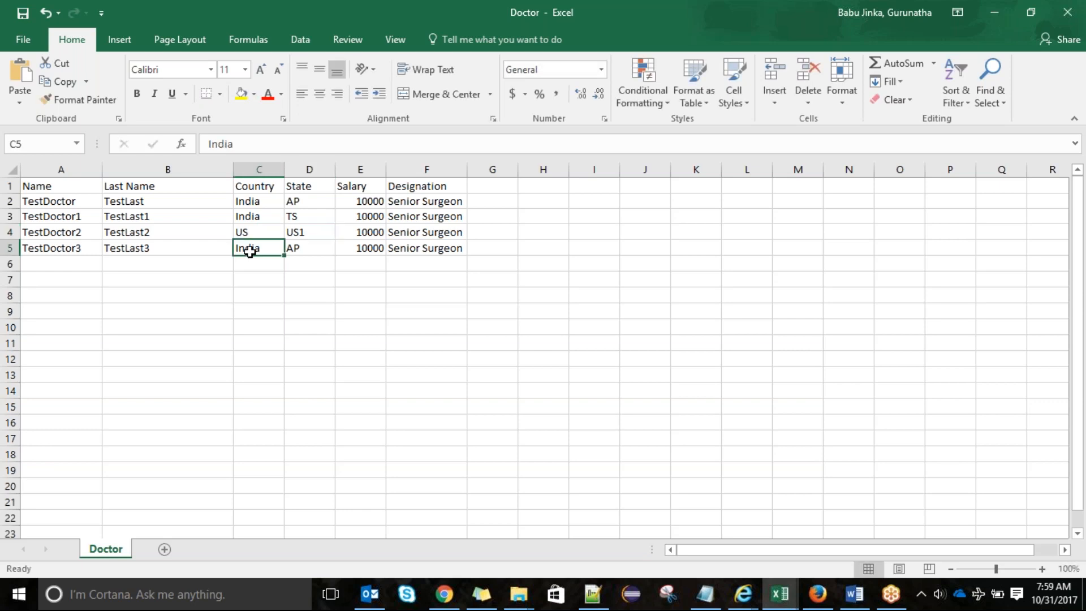
text(UK)
key(Tab)
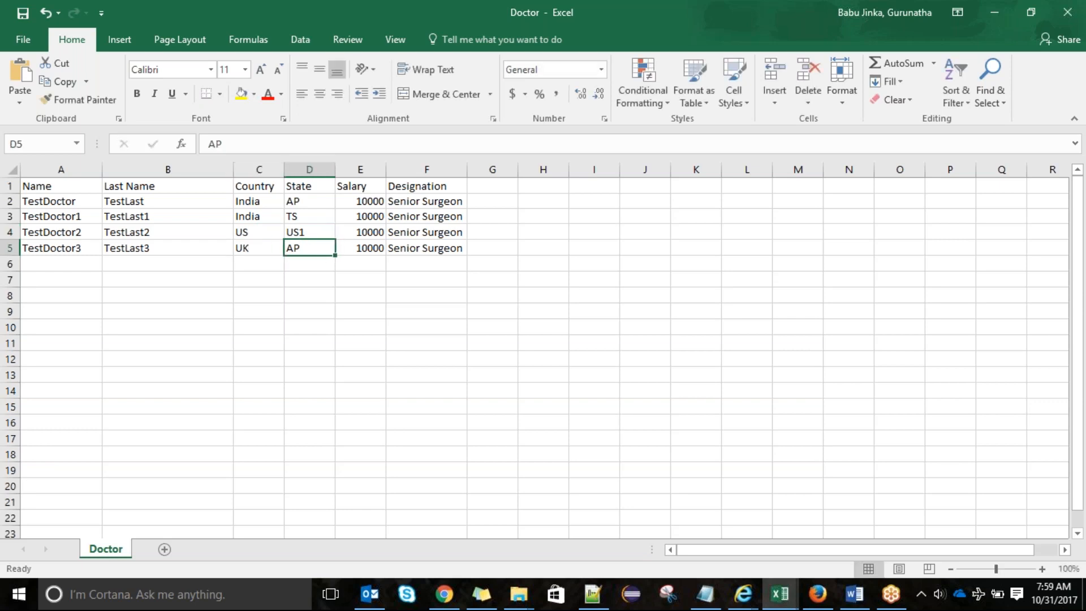
text(UK1)
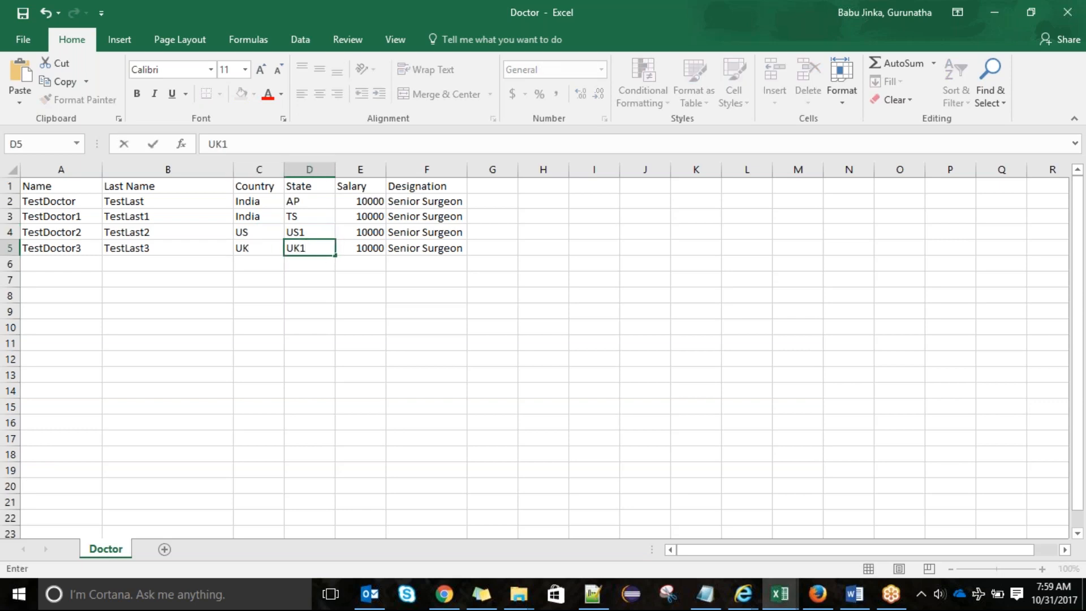
Step: Give TestDoctor1 designation Surgeon and salary 9000, and TestDoctor2 salary 7000
click(404, 219)
text(Surgeon)
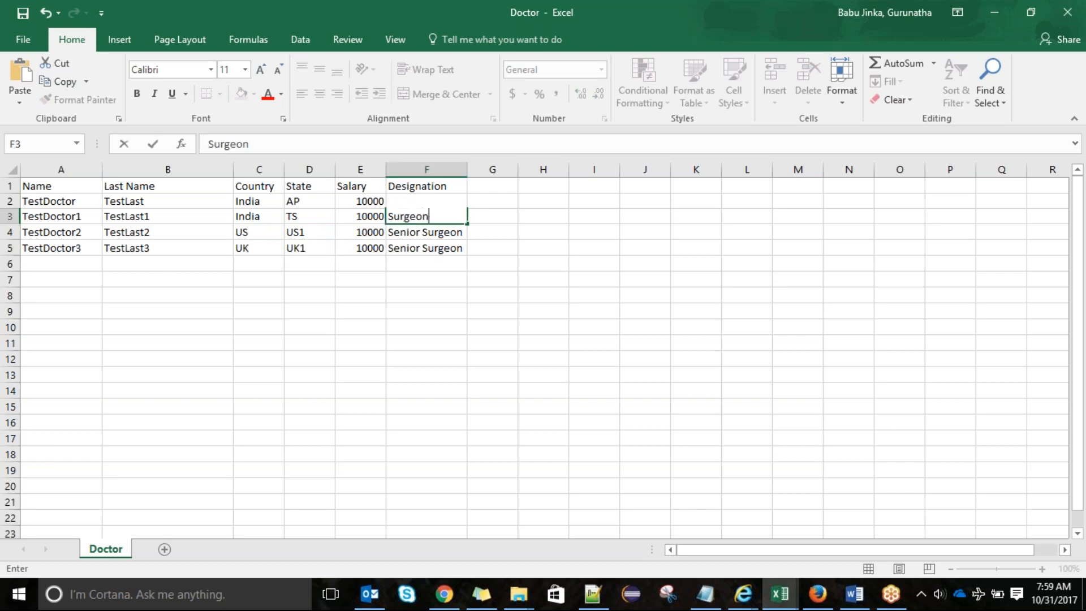
click(369, 216)
text(9000)
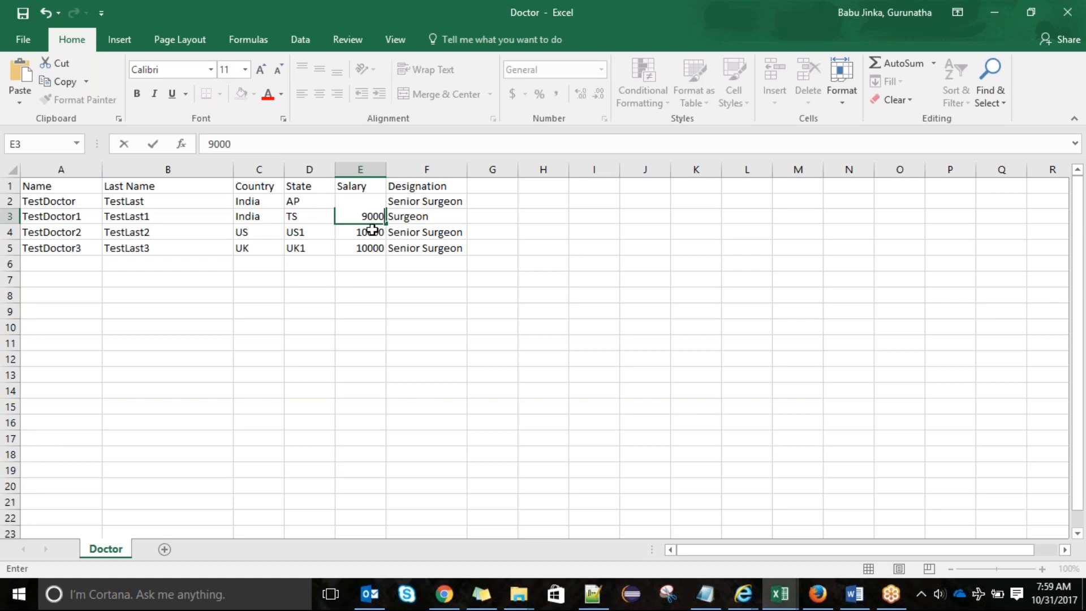
click(368, 231)
text(7000)
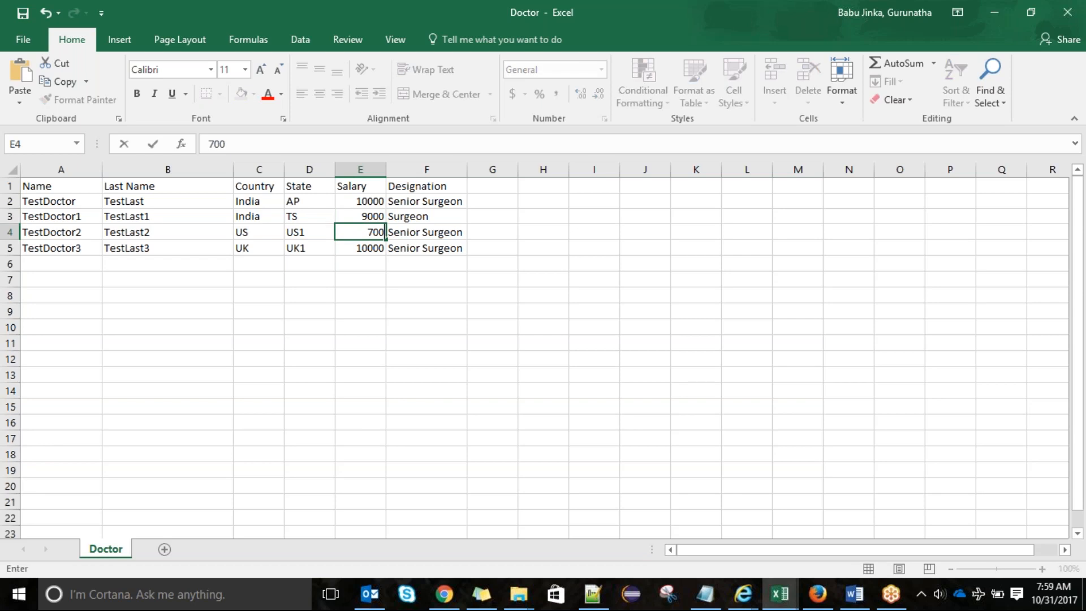
Step: Set TestDoctor2's designation to General Consultant and save the Doctor CSV
click(439, 235)
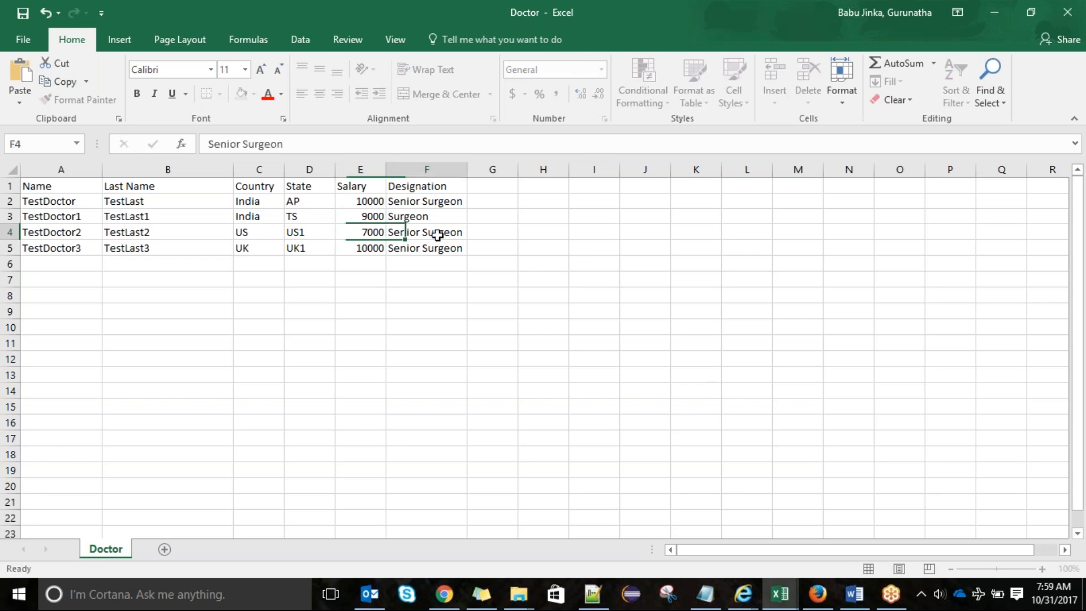
text(Generql)
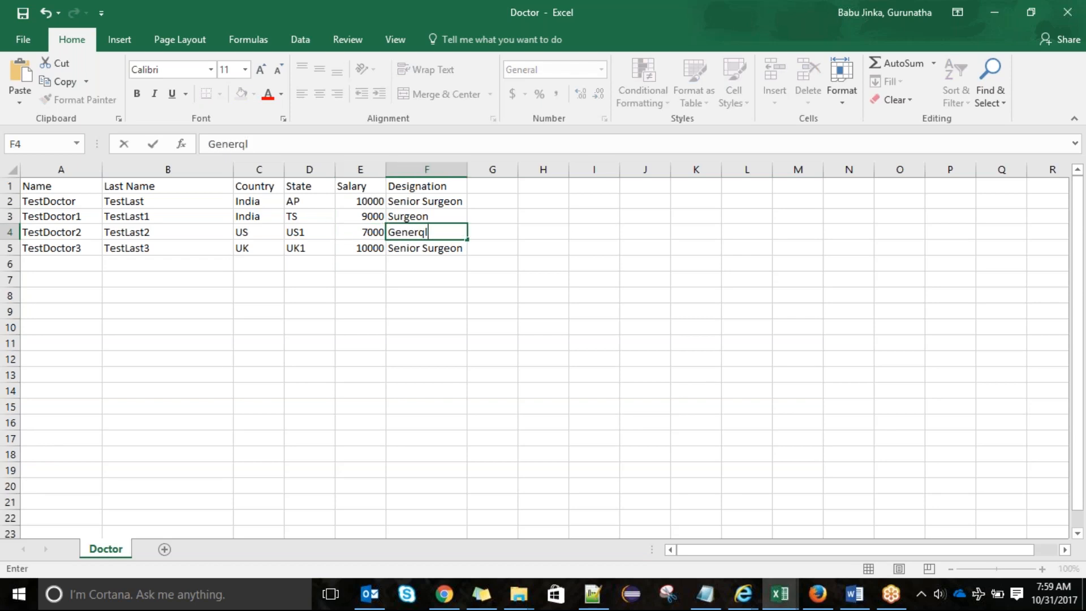
key(BackSpace)
key(BackSpace)
text(al C)
text(ultant)
click(412, 295)
click(374, 245)
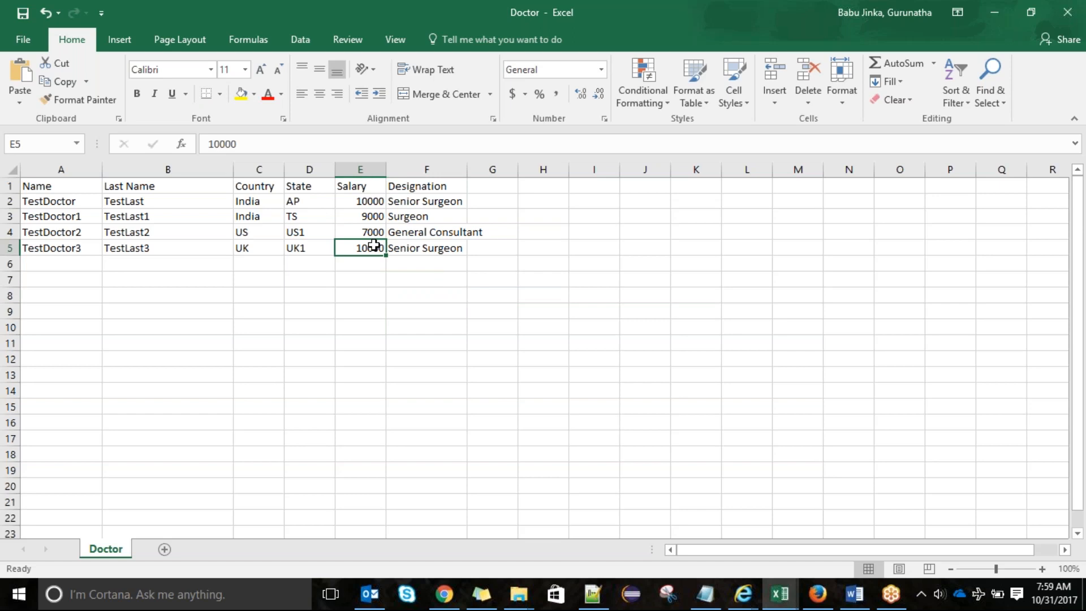
click(417, 324)
key(ctrl+s)
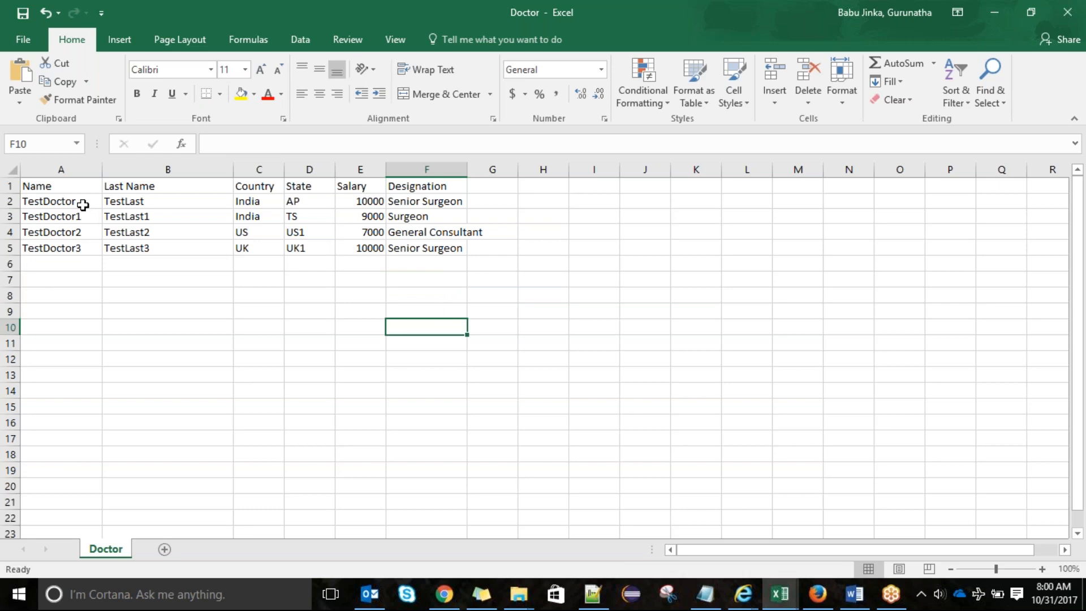
click(83, 205)
drag(83, 205, 446, 247)
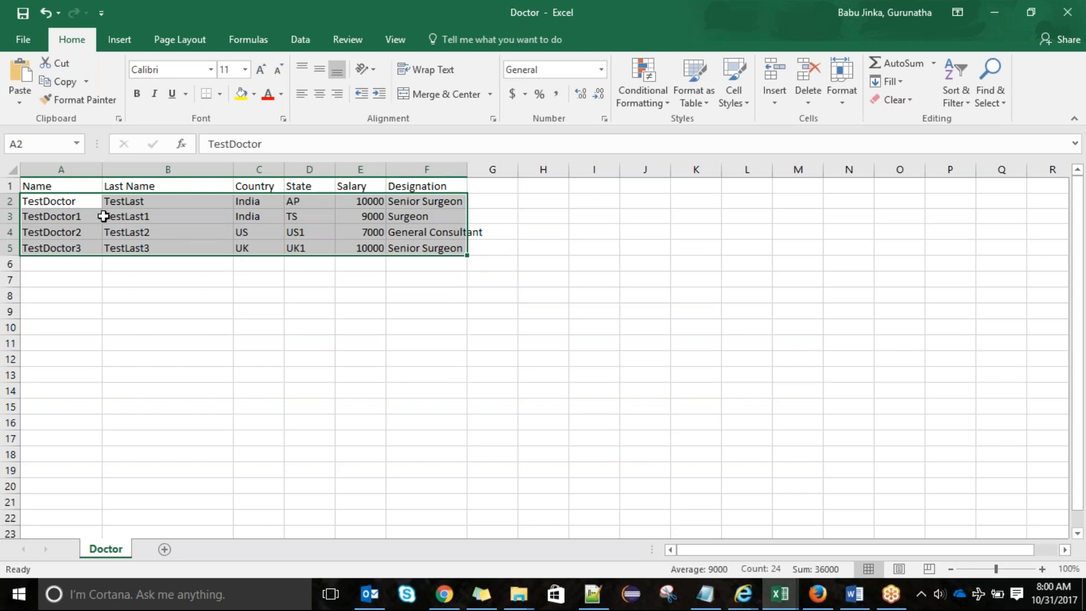
click(65, 187)
click(142, 186)
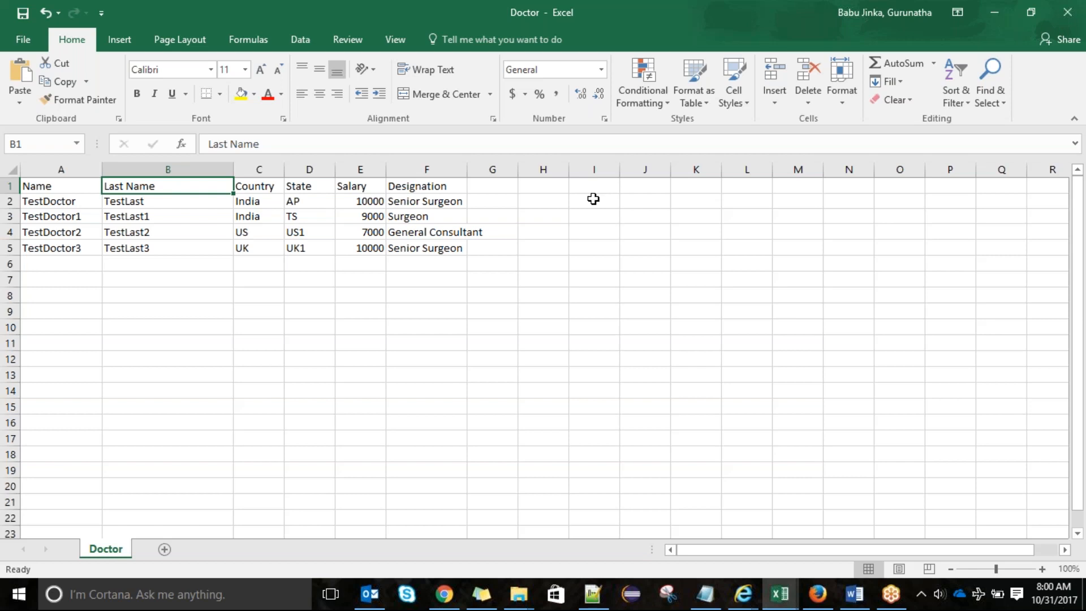
key(alt+Tab)
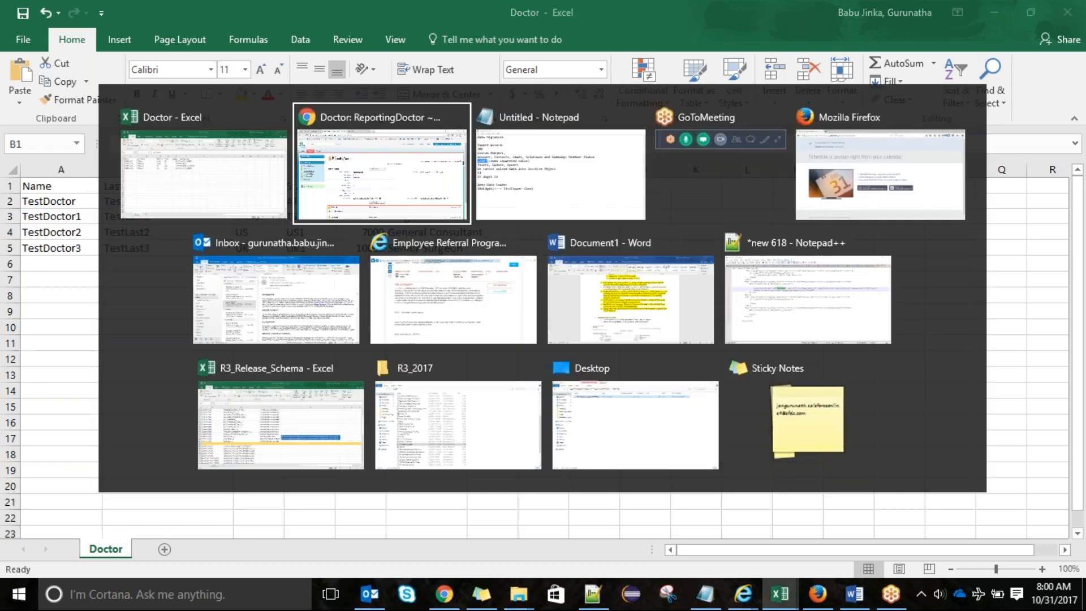
Step: Add 'Setup--> Administer --> Data Management --> Data Import wizard' below the 15 digit Id note
click(706, 594)
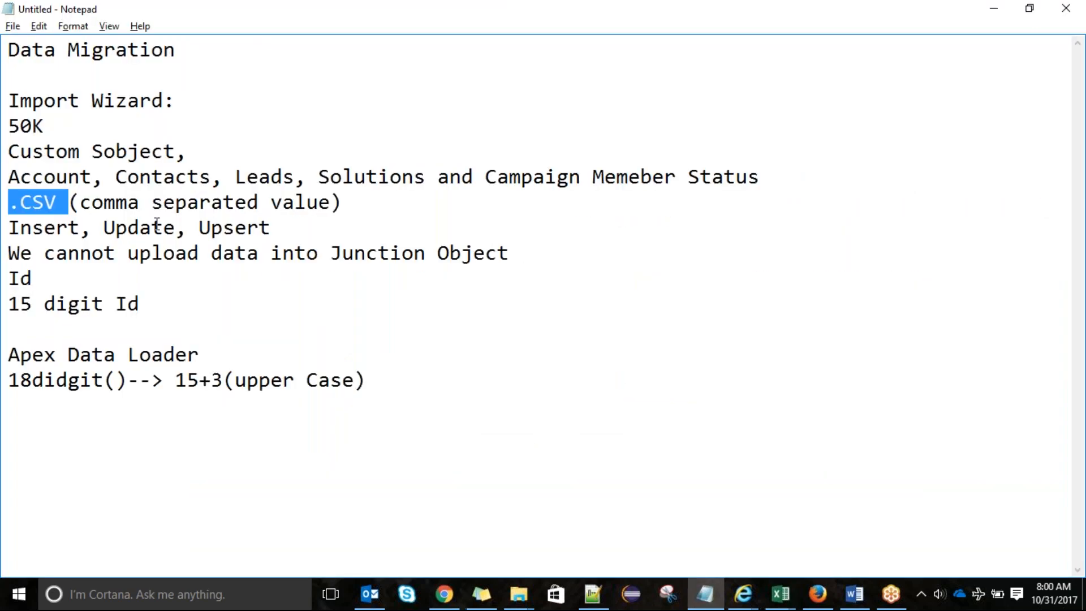
click(158, 301)
key(Return)
text(Set)
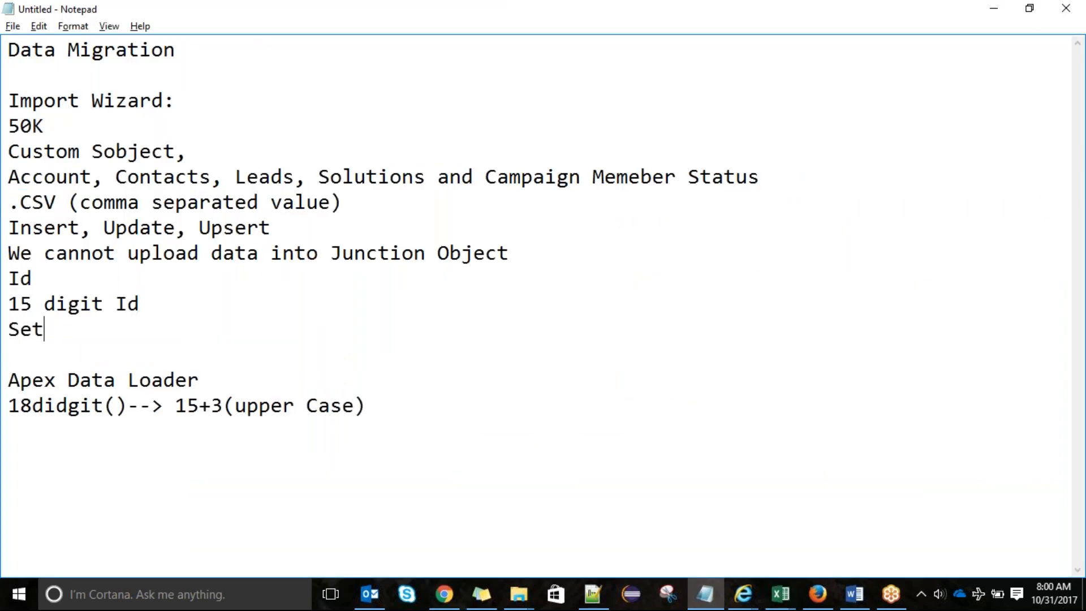
text(up--> Admi)
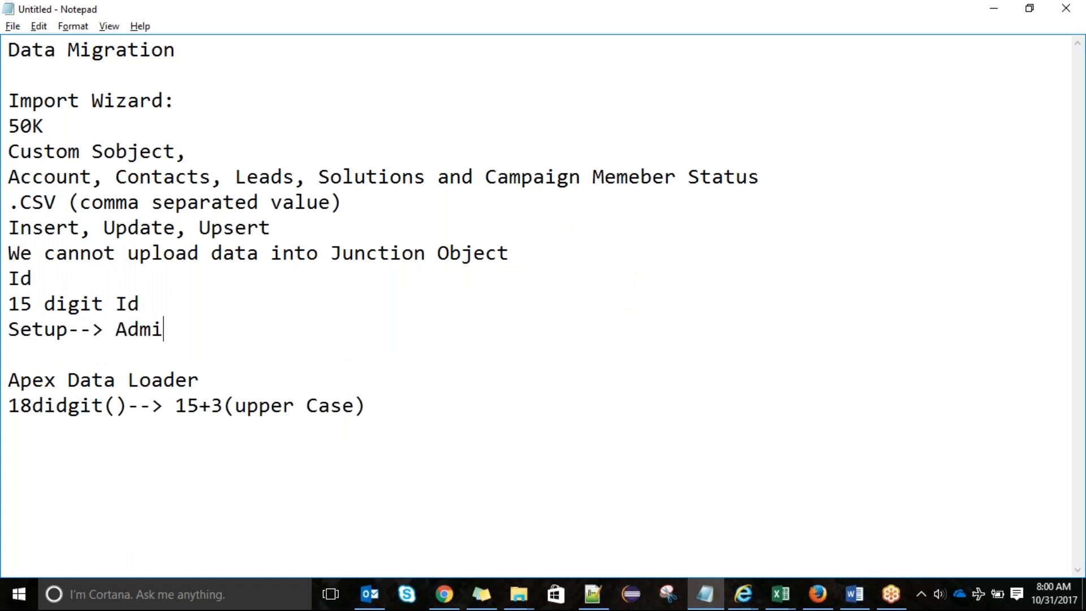
text(nister )
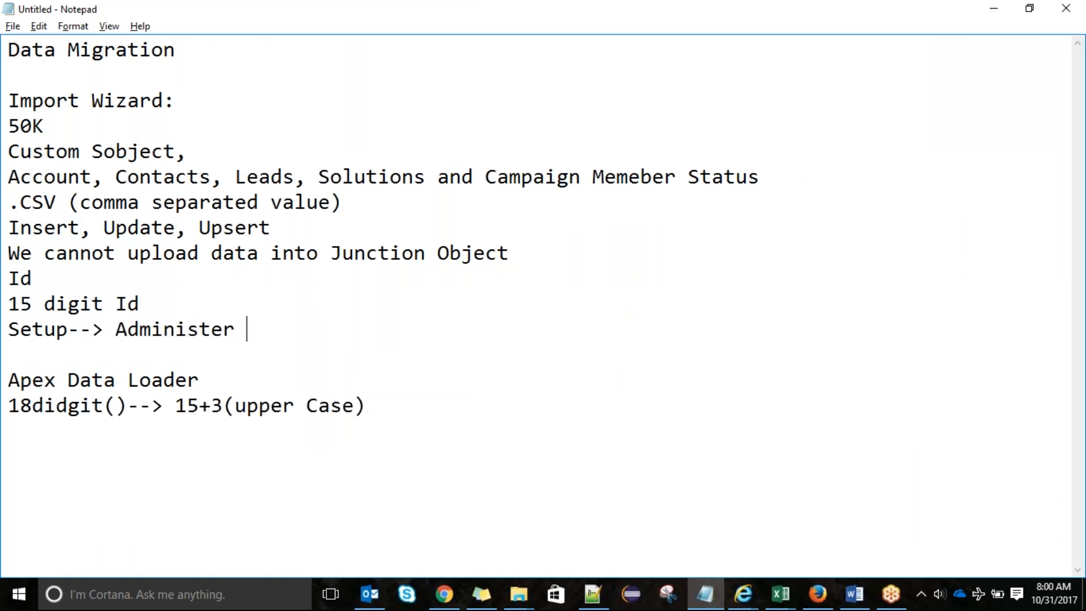
text(--> Data Manage)
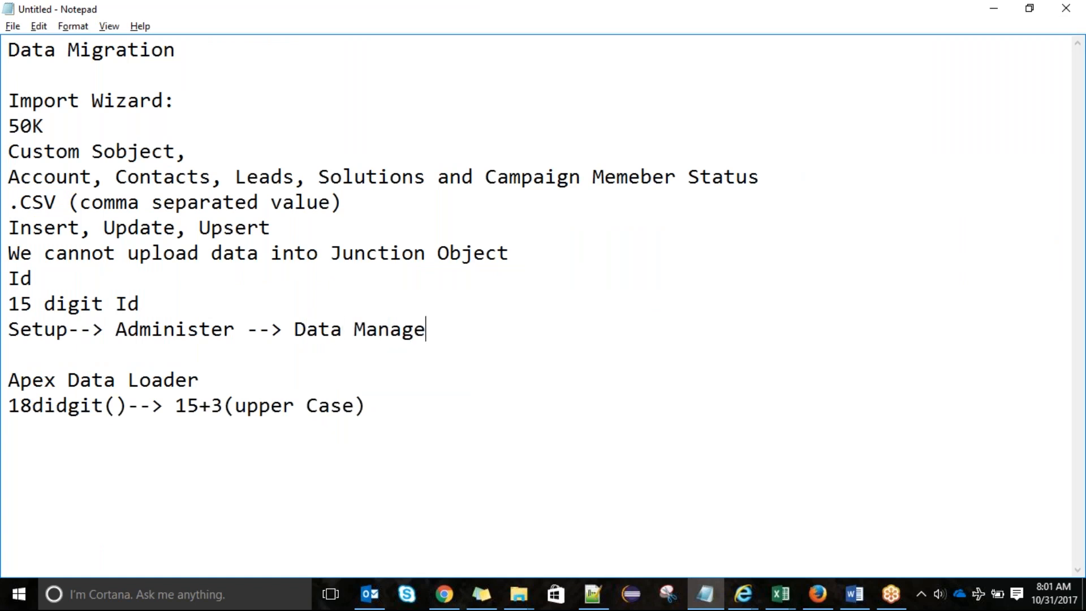
text(ment --> )
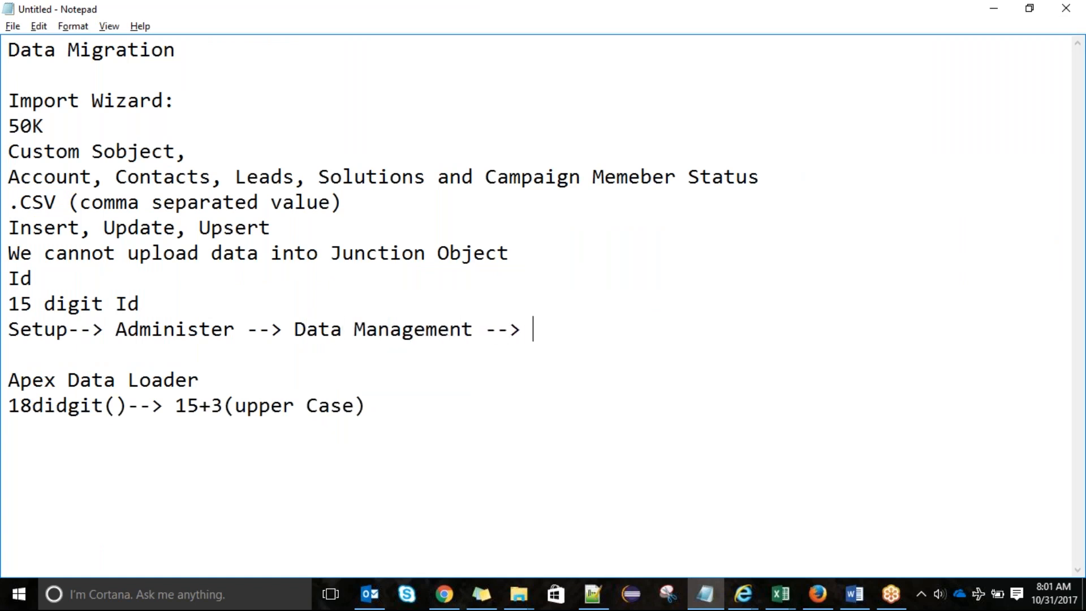
text(Data )
text(Im)
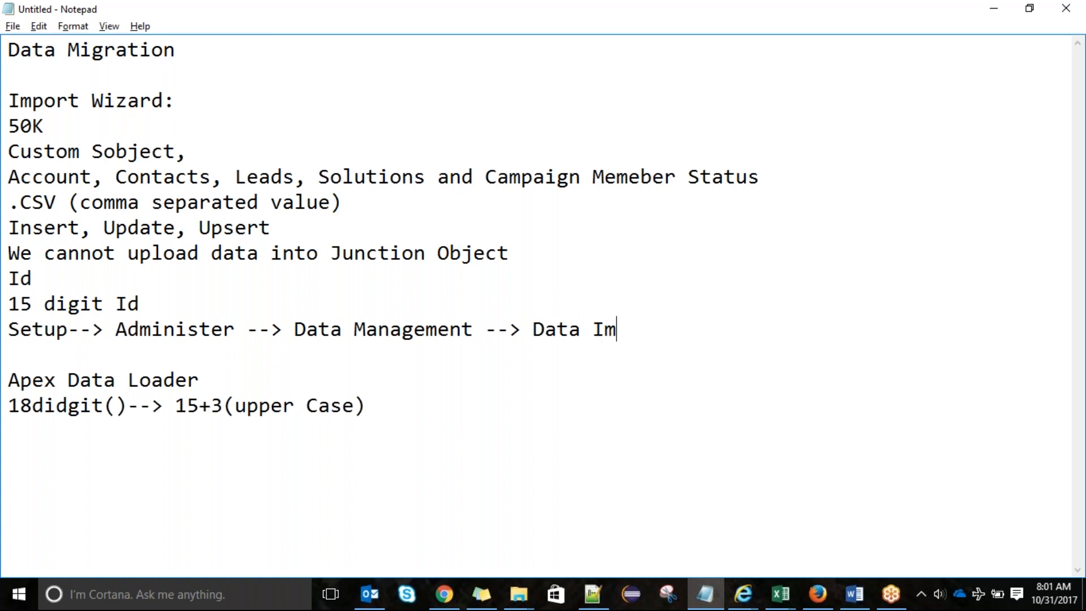
text(port wizard)
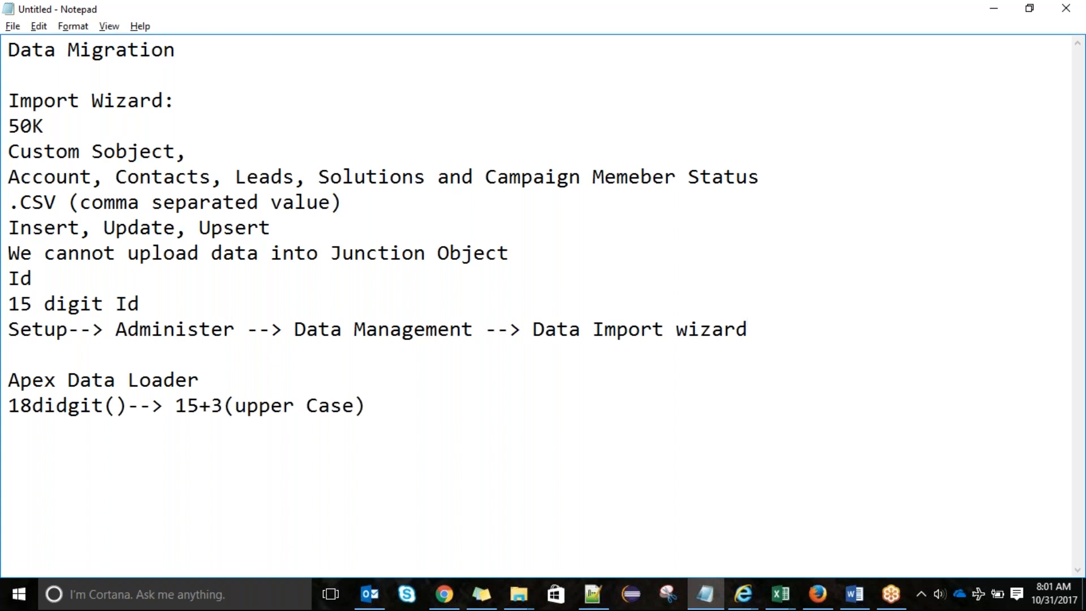
key(alt+Tab)
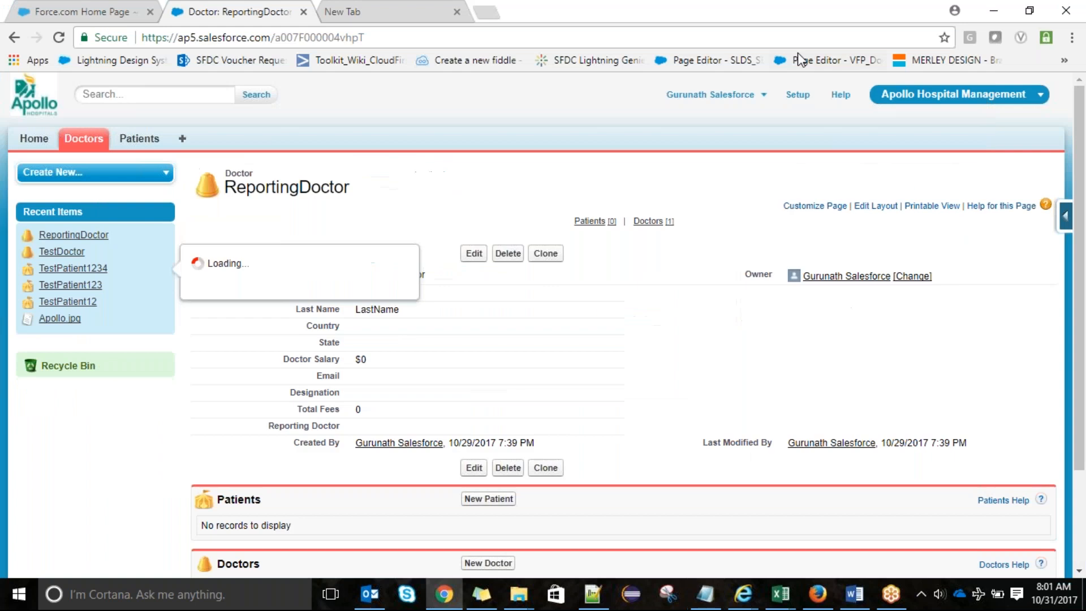
Step: Go to Setup > Administer > Data Management > Data Import Wizard and launch the wizard
click(795, 97)
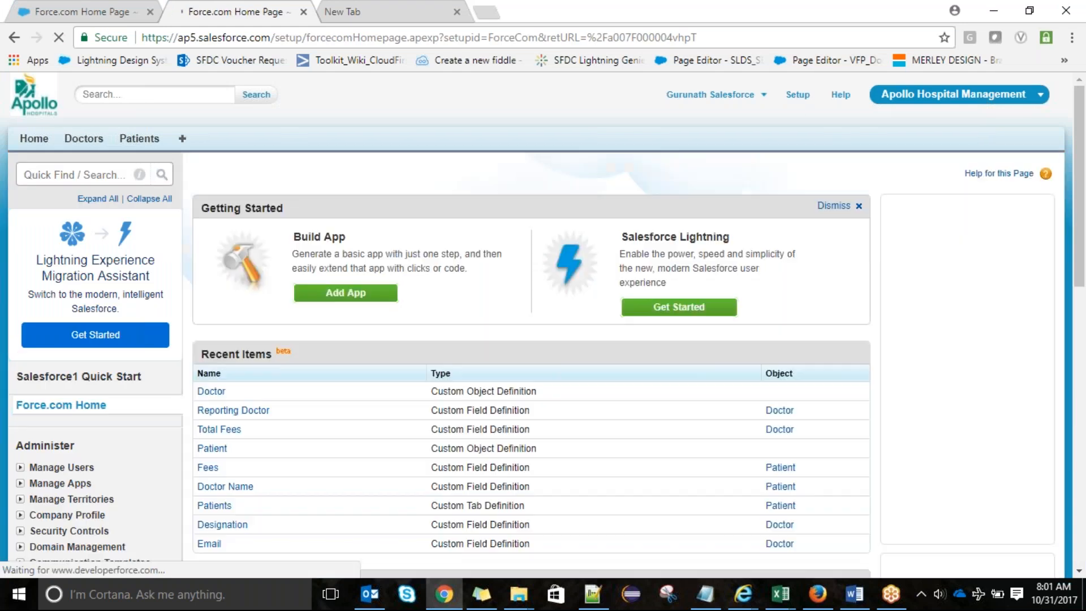
scroll(1084, 194, down, 1)
scroll(1084, 254, down, 3)
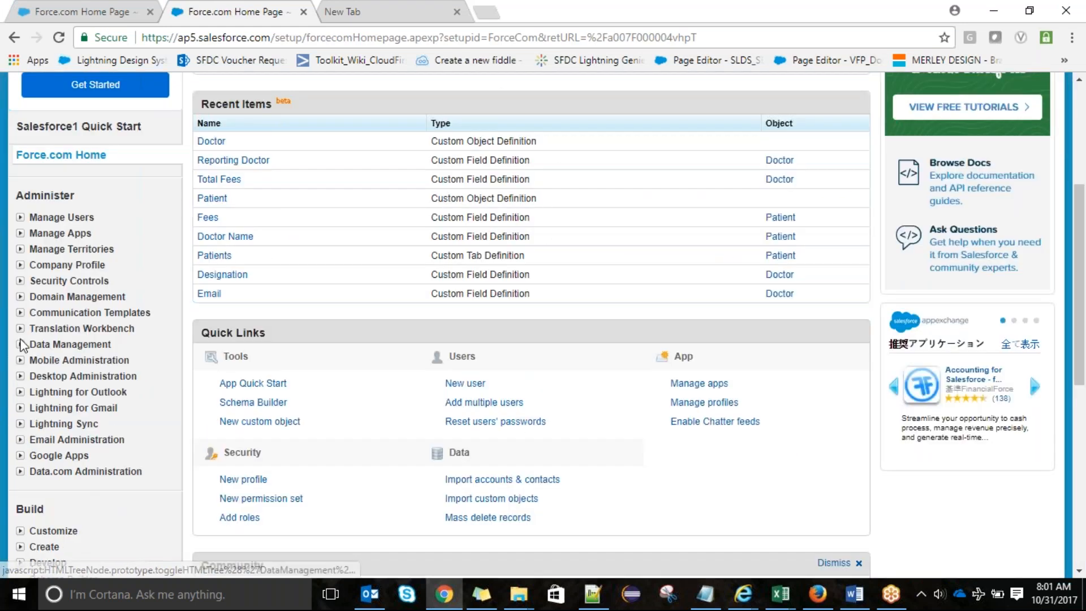
click(20, 345)
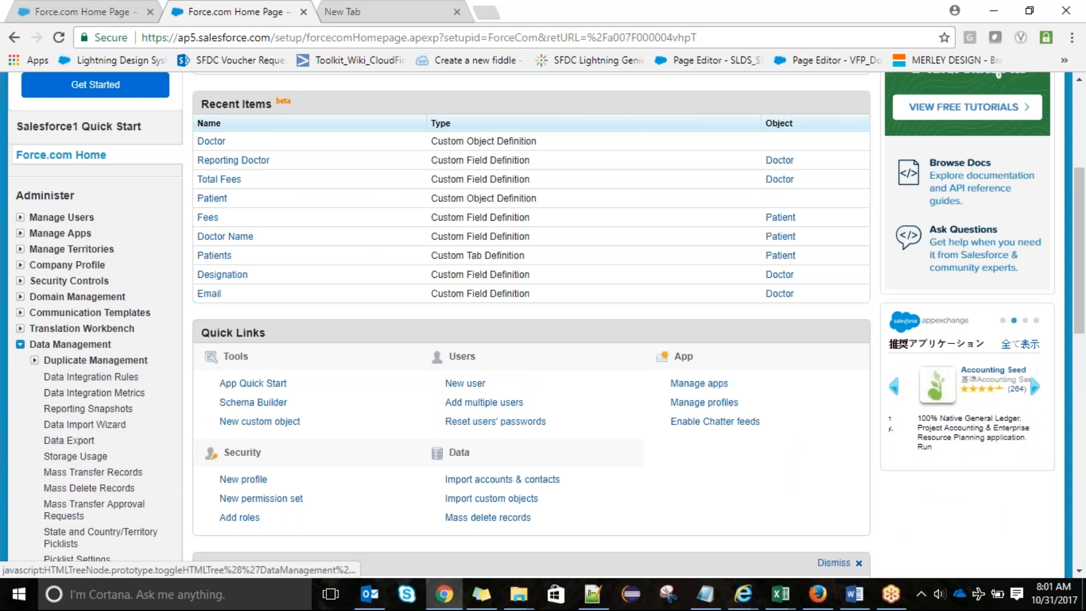
click(85, 424)
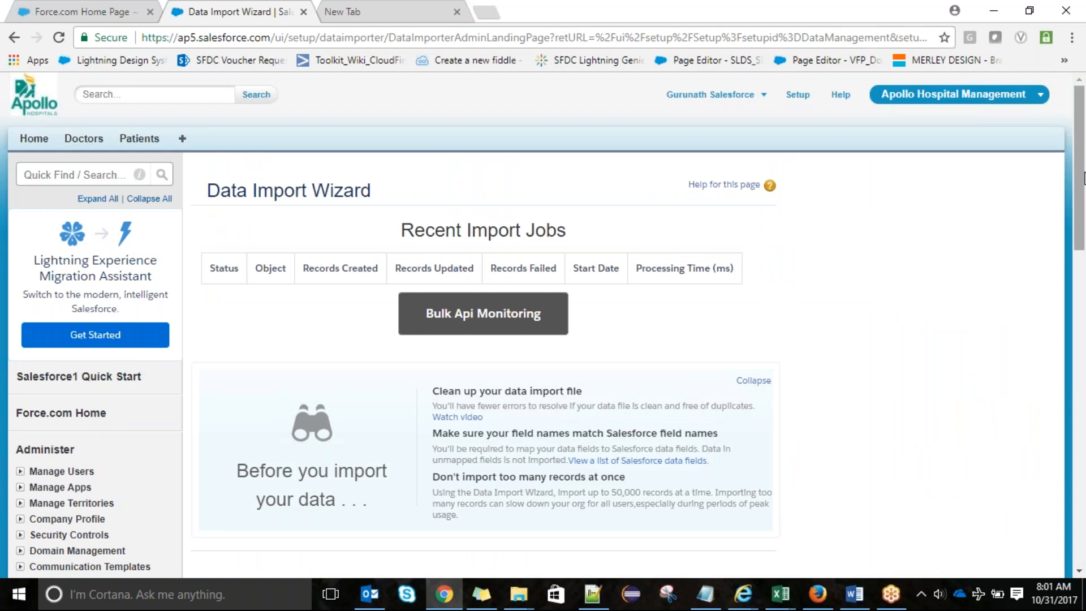
drag(1084, 194, 1083, 286)
click(527, 457)
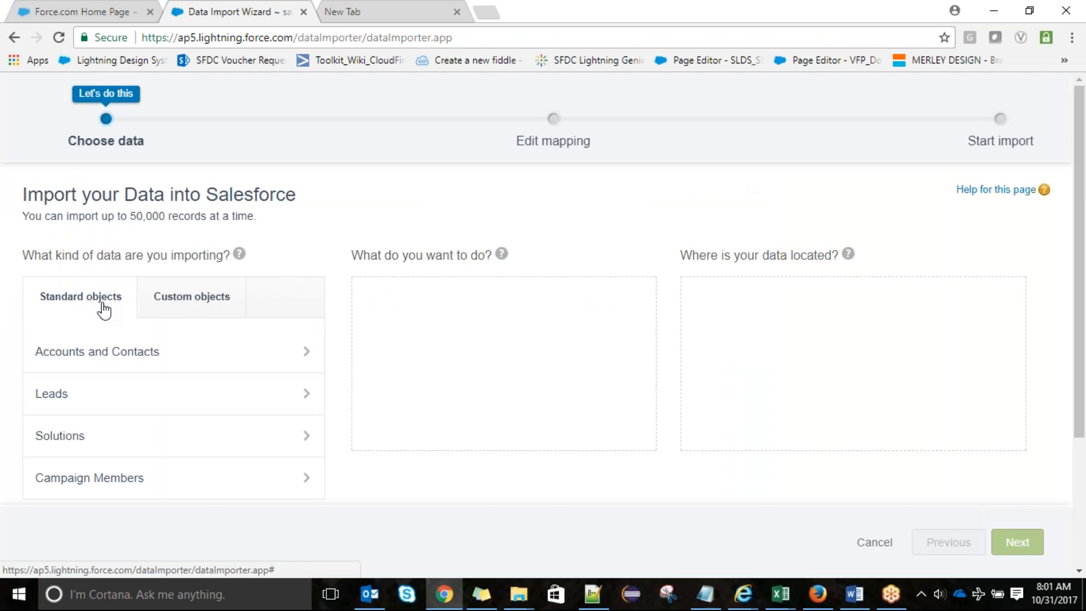
Step: Pick Doctors from the Custom objects list as the data to import
click(218, 309)
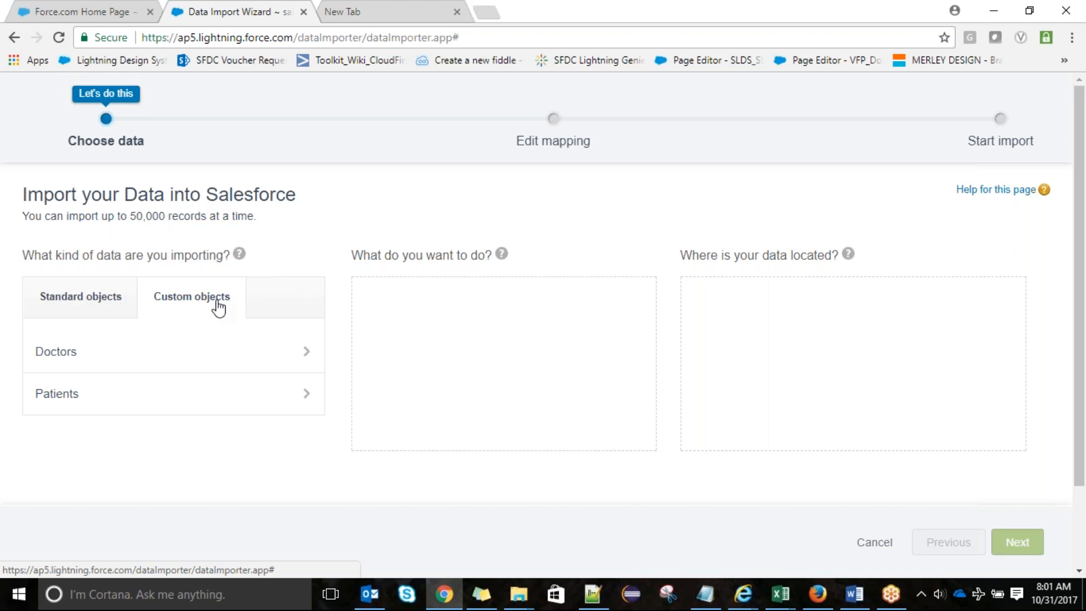
click(99, 298)
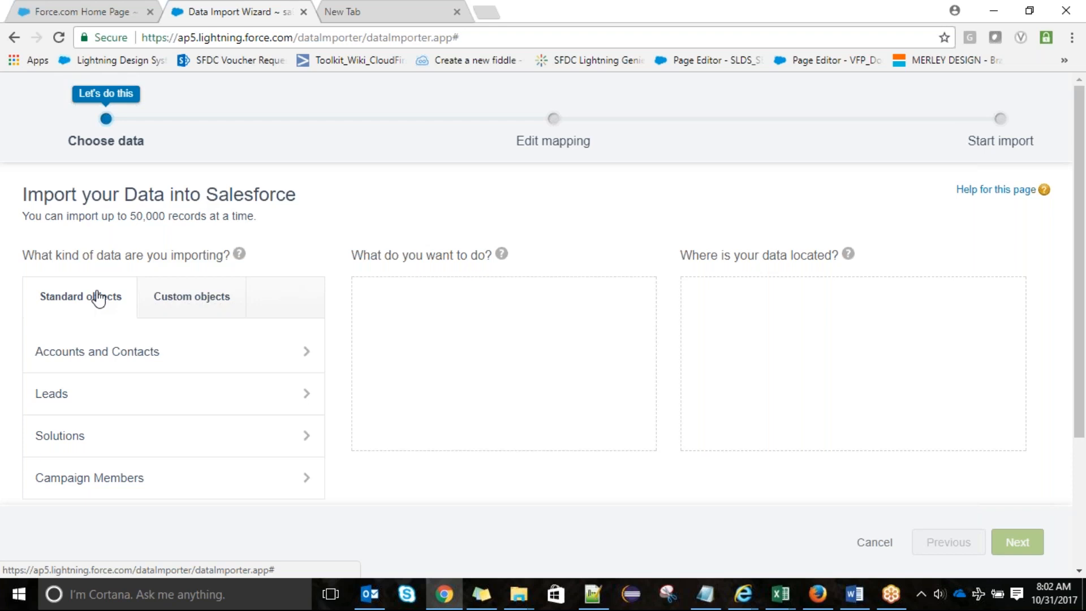
click(205, 309)
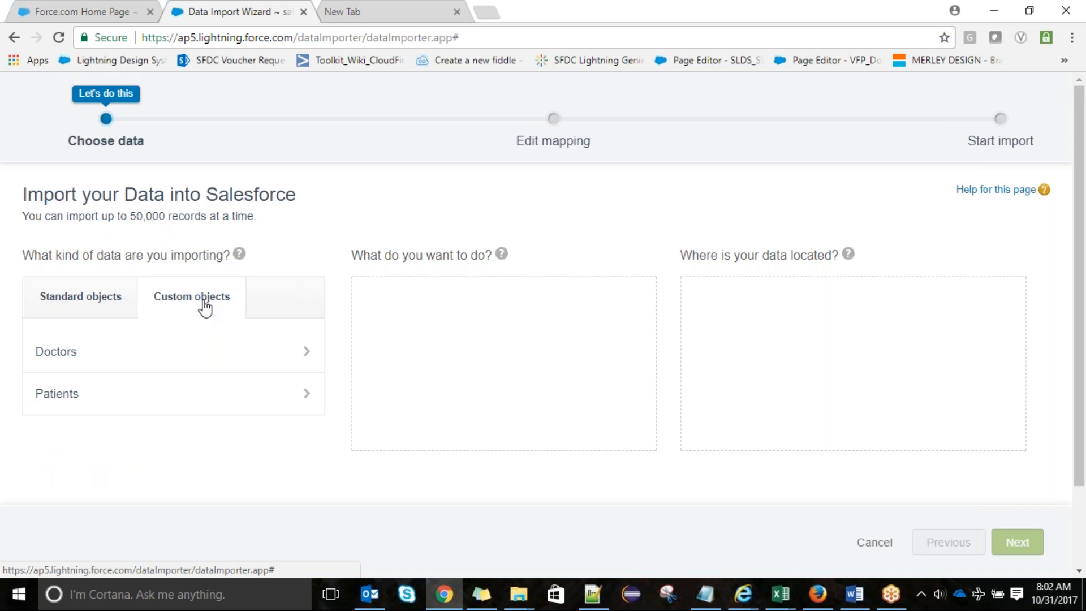
click(253, 358)
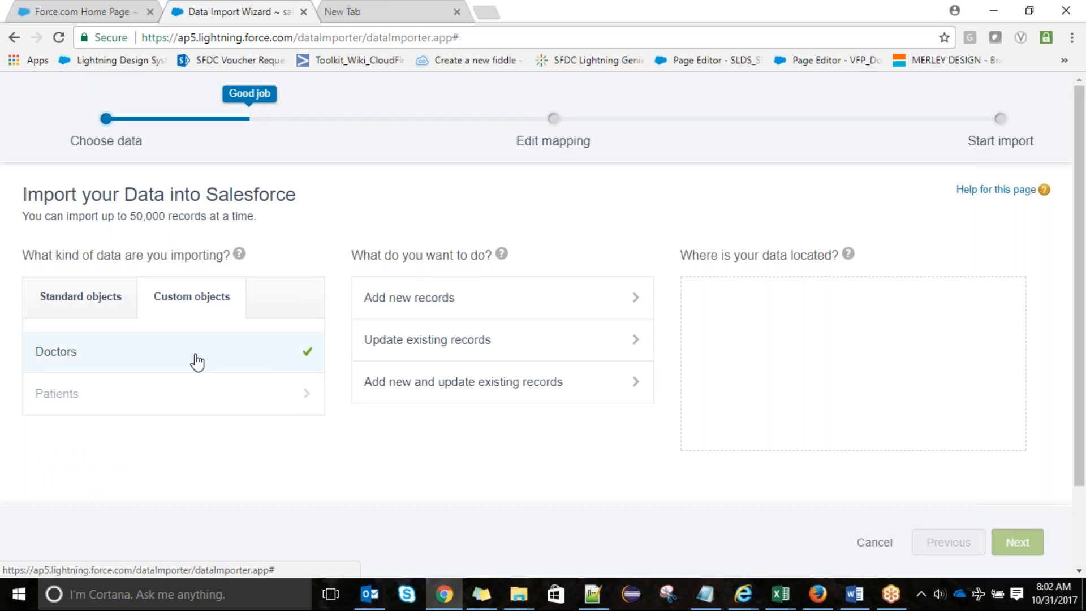
Step: Choose Add new records for Doctors, leaving the record owner and match options at --None--
click(473, 317)
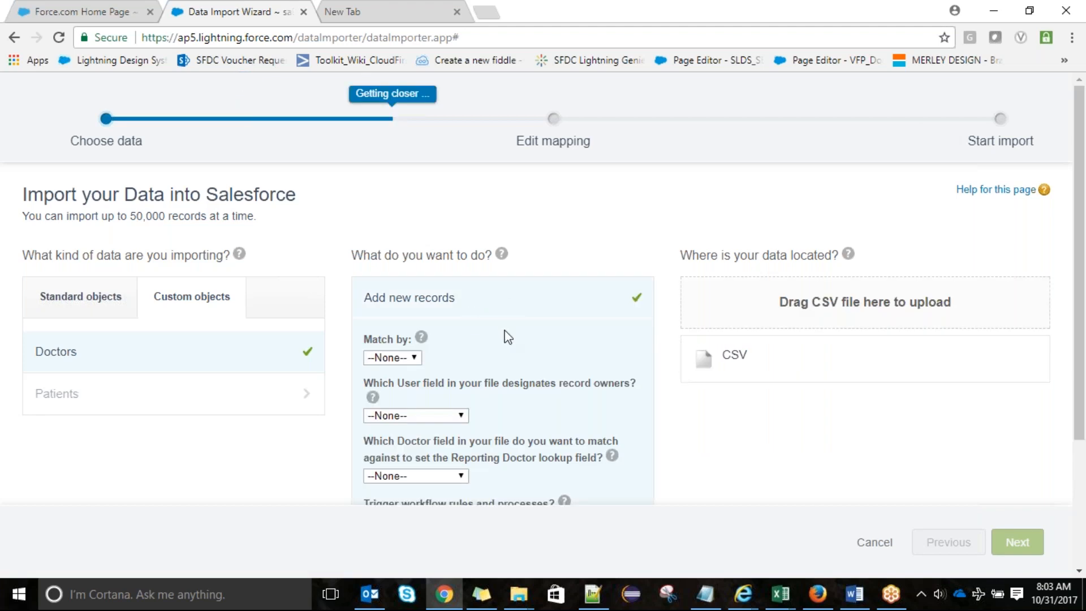
click(458, 417)
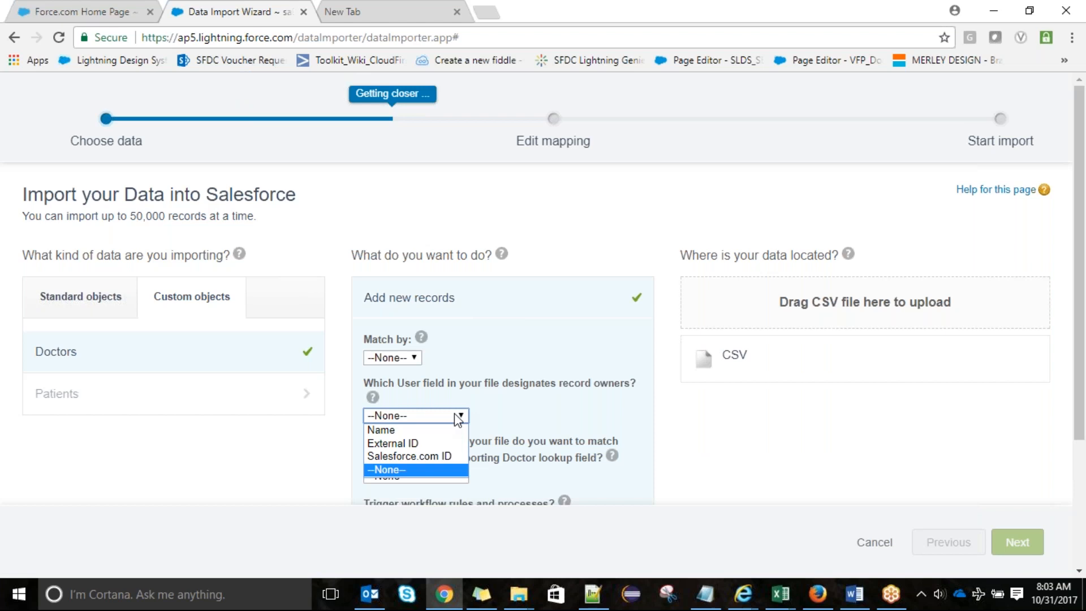
click(524, 356)
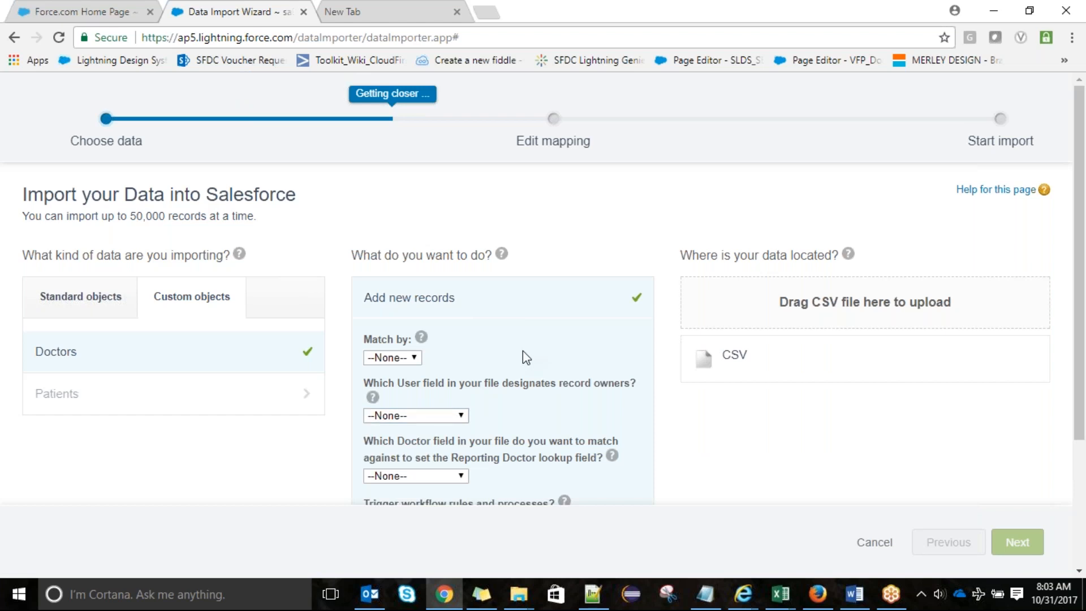
click(459, 417)
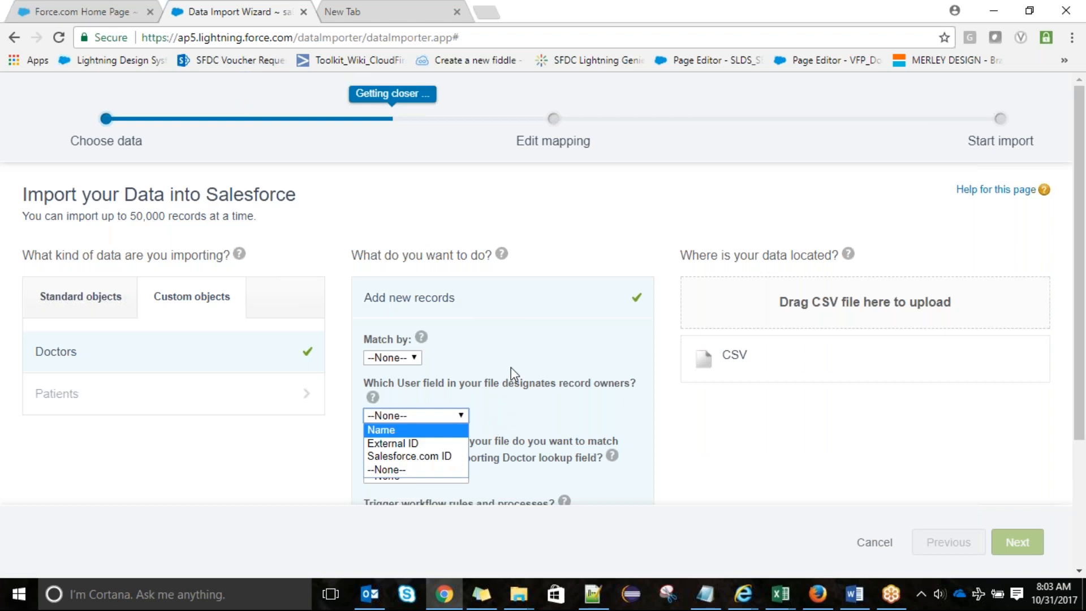
click(499, 397)
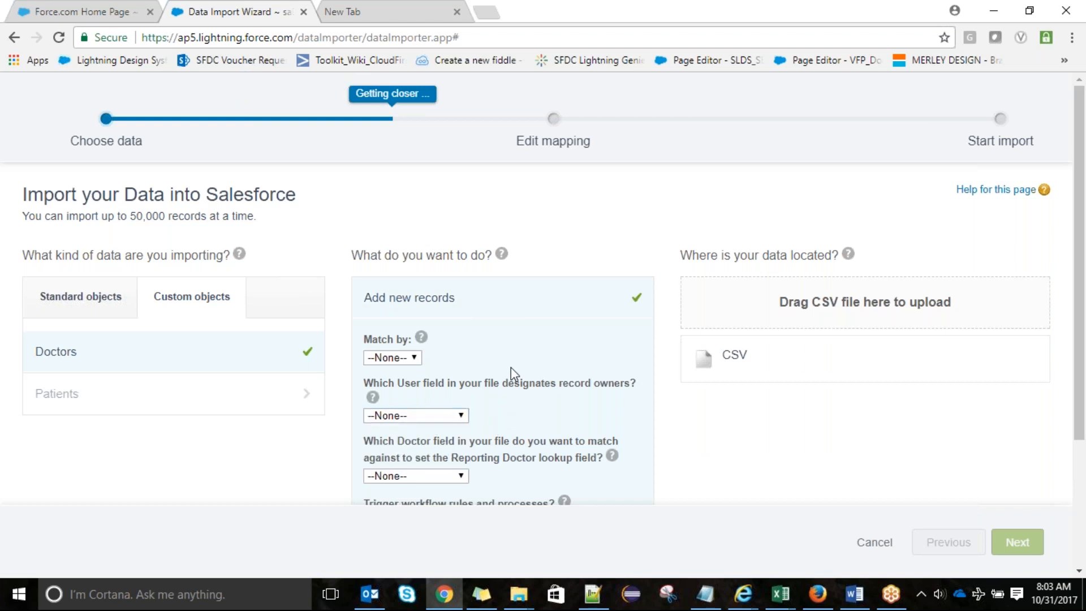
Step: Upload Doctor.csv from the Desktop as the CSV source and advance to Edit Field Mapping
click(723, 369)
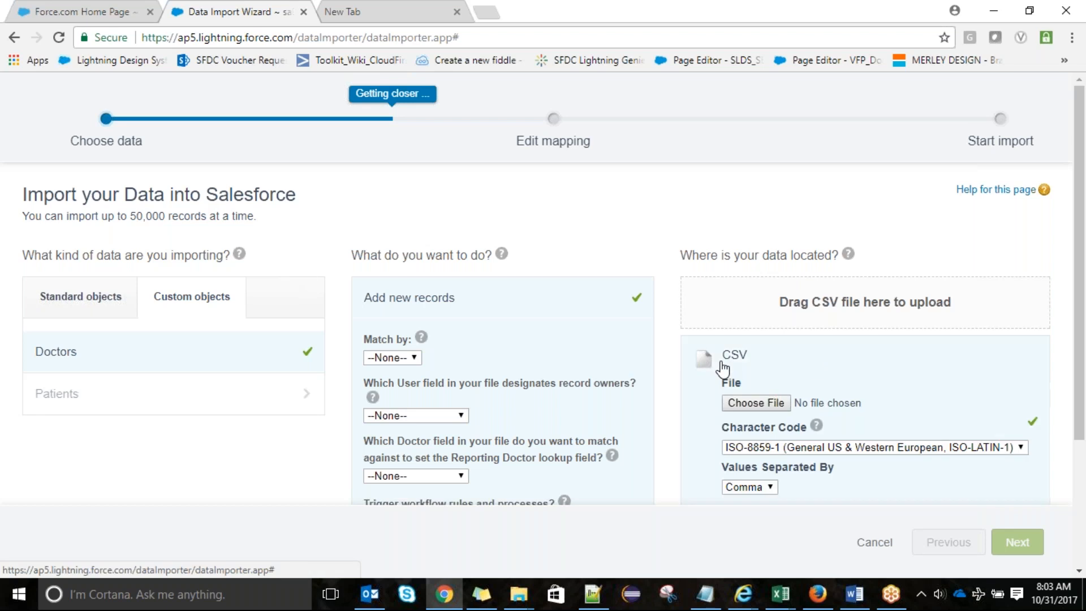
drag(1081, 253, 1085, 319)
click(771, 314)
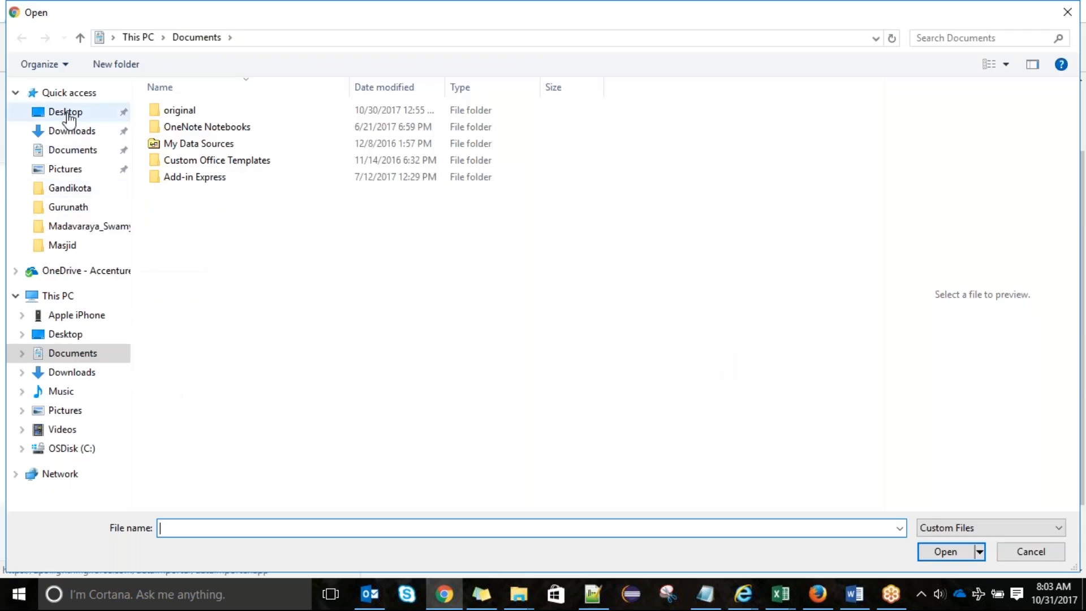
click(67, 113)
click(270, 530)
text(Doc)
key(Down)
key(Return)
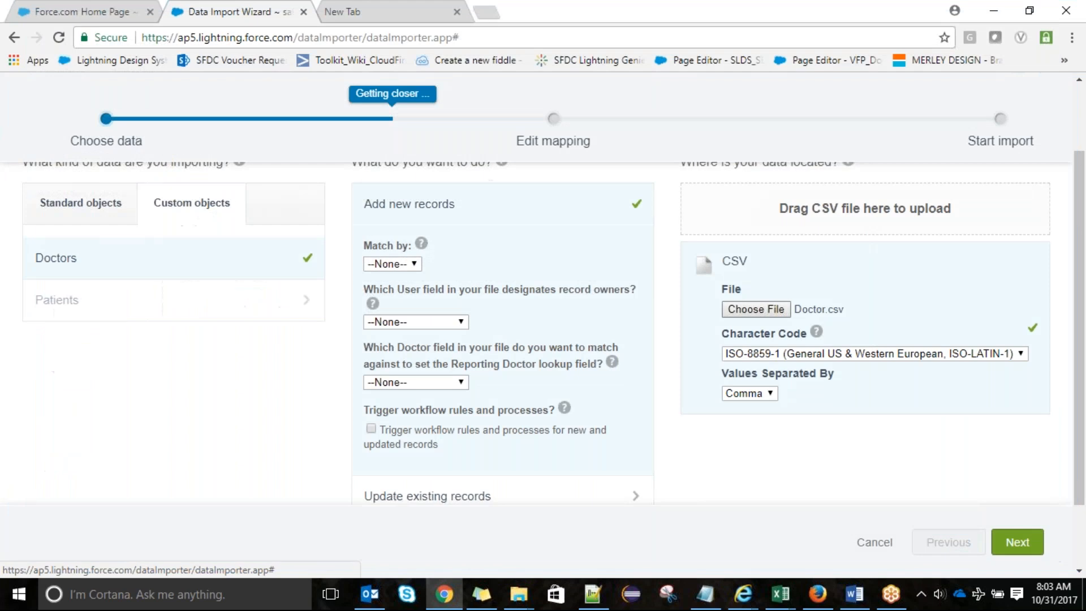
click(1010, 549)
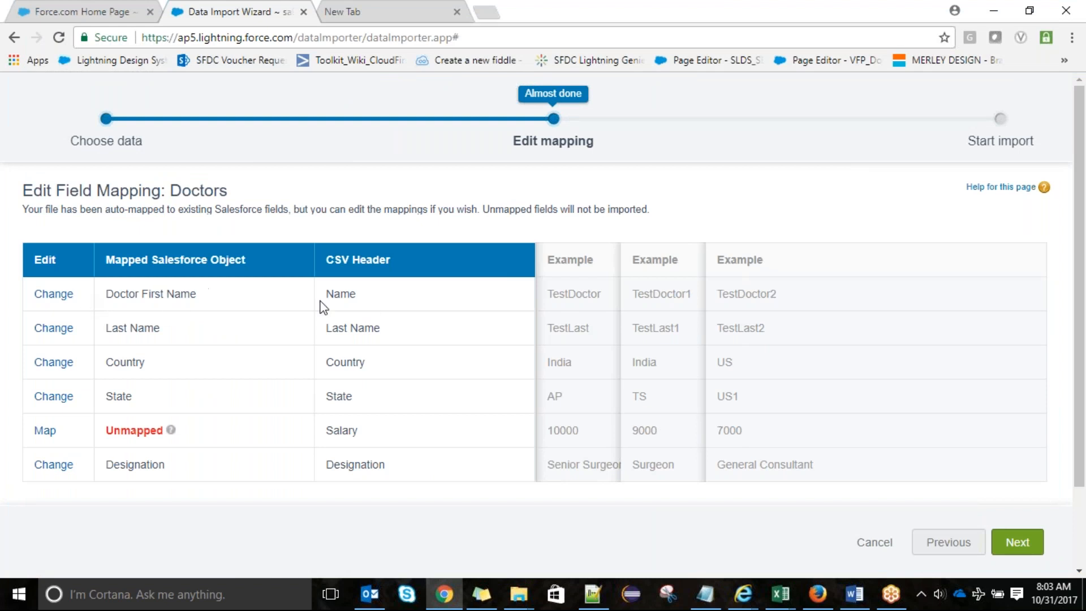
Step: Map the Salary column to Doctor Salary and reach the review page showing 6 mapped, 0 unmapped
triple_click(133, 290)
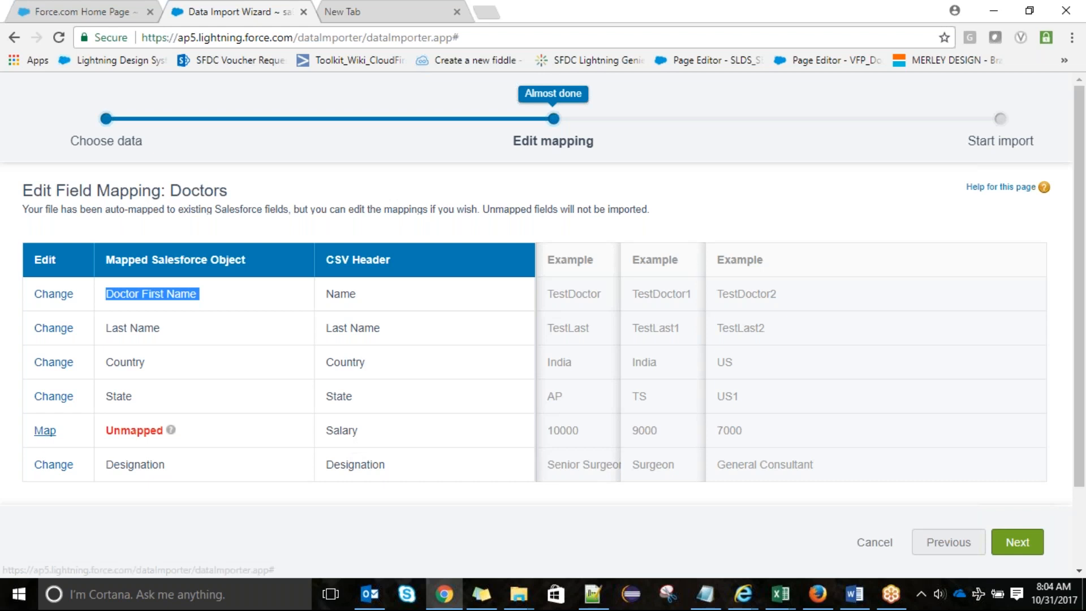
click(46, 431)
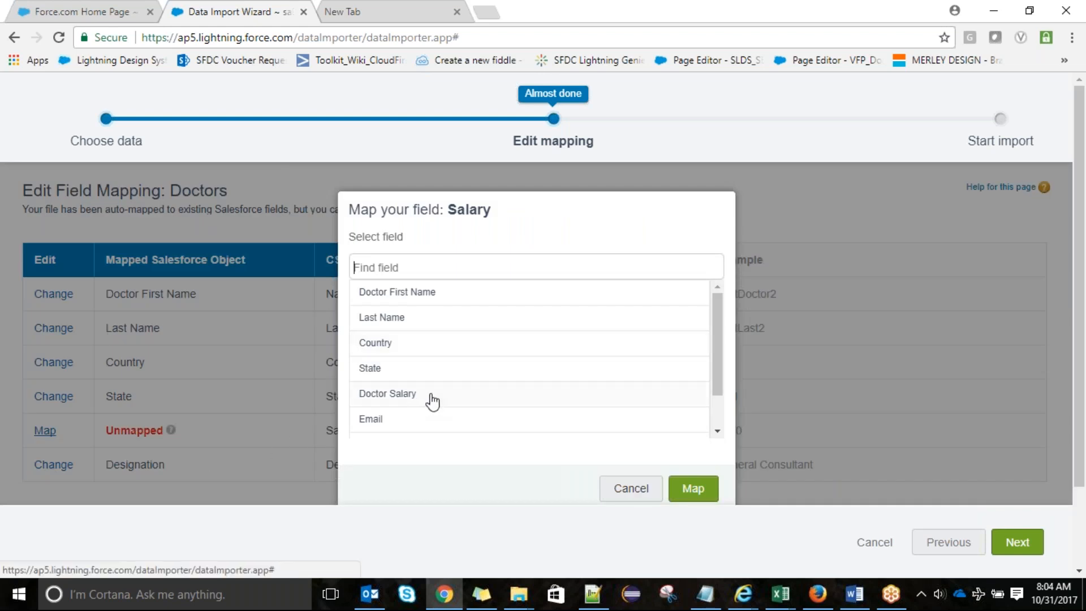
click(433, 400)
click(702, 503)
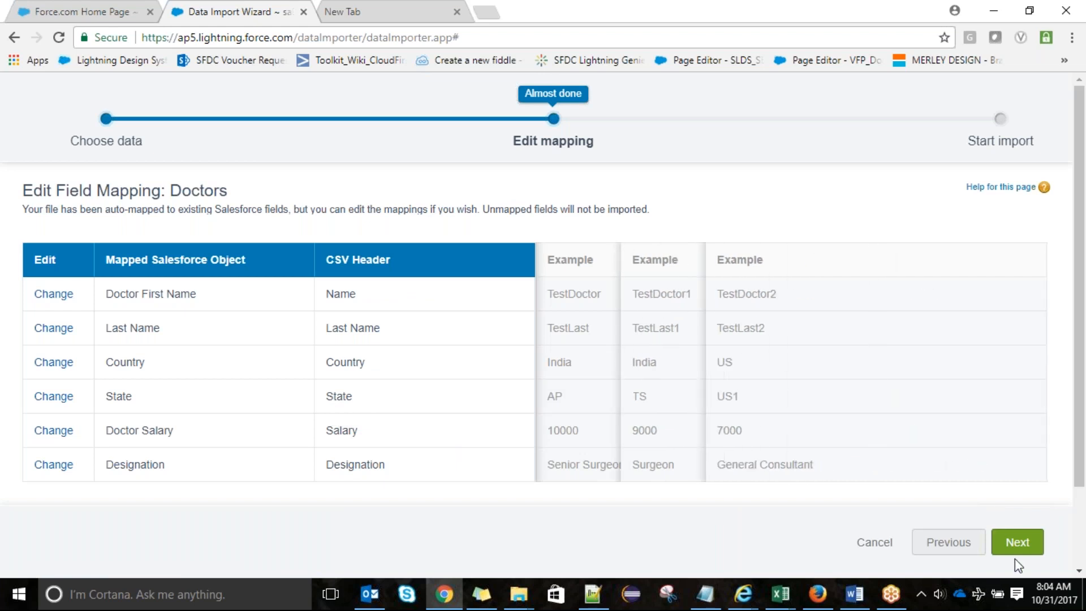
click(1017, 543)
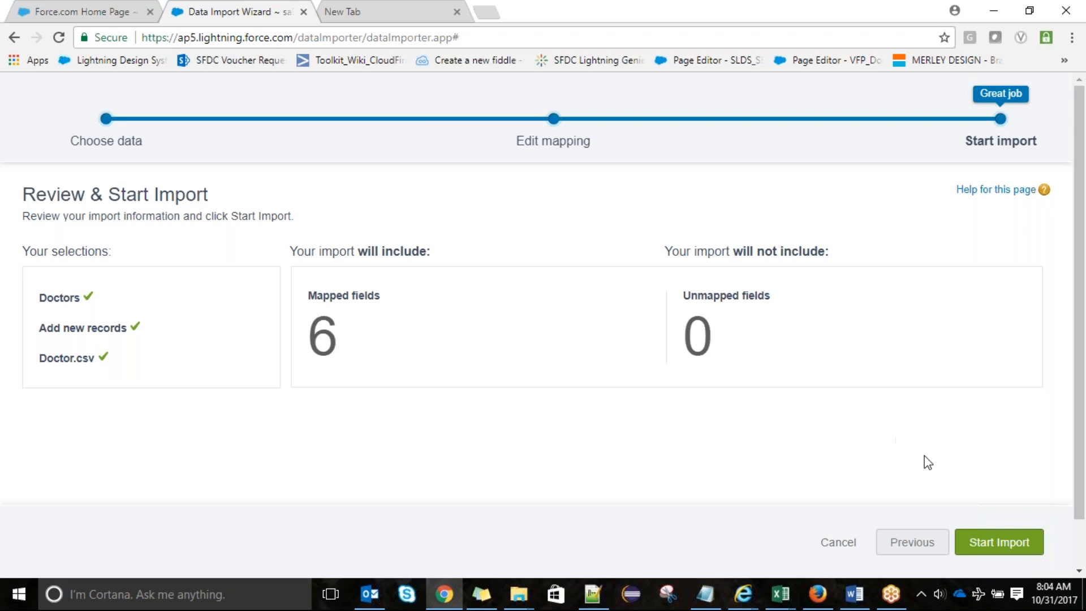
Step: Start the Doctors import, then check the All Doctors list in the other tab, still showing six doctors
click(1018, 549)
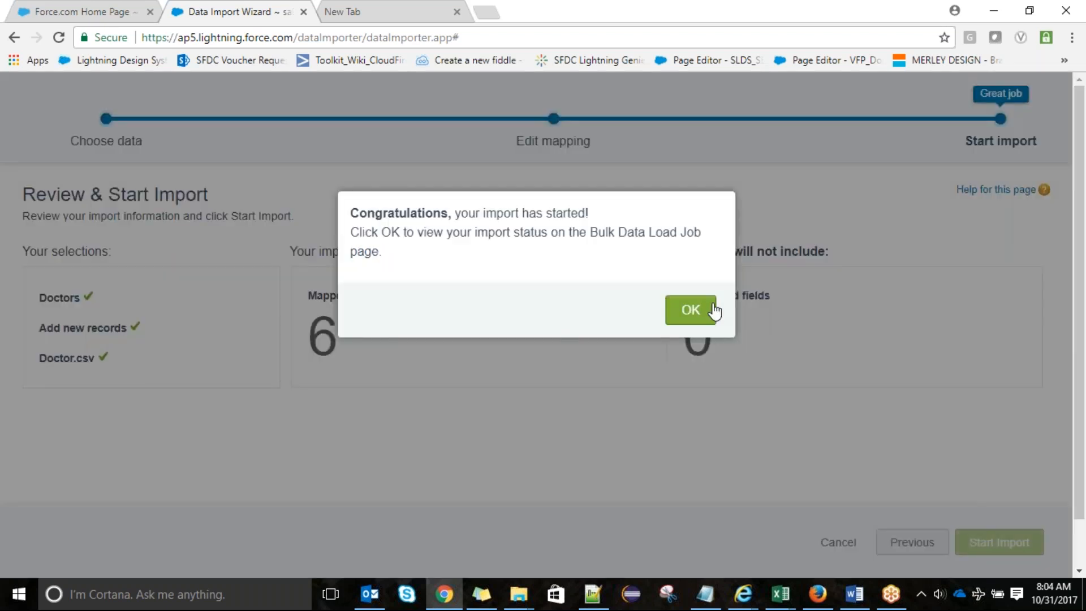
click(72, 1)
click(98, 68)
click(273, 215)
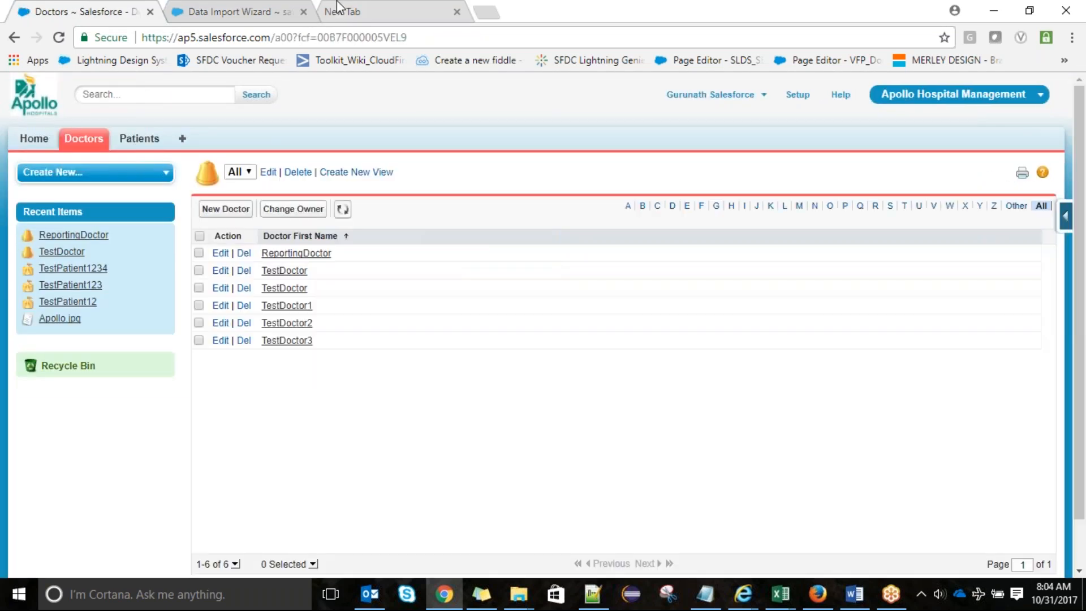
Step: Acknowledge the import to view the job status, then list Doctors by Recently Created
click(282, 7)
click(691, 310)
click(97, 6)
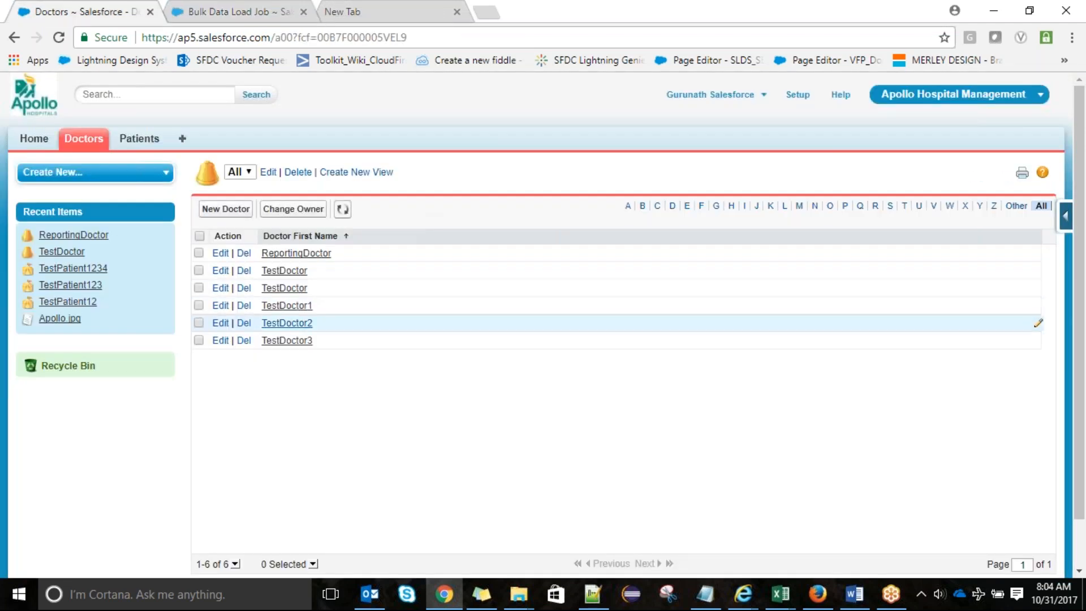
middle_click(294, 289)
middle_click(291, 306)
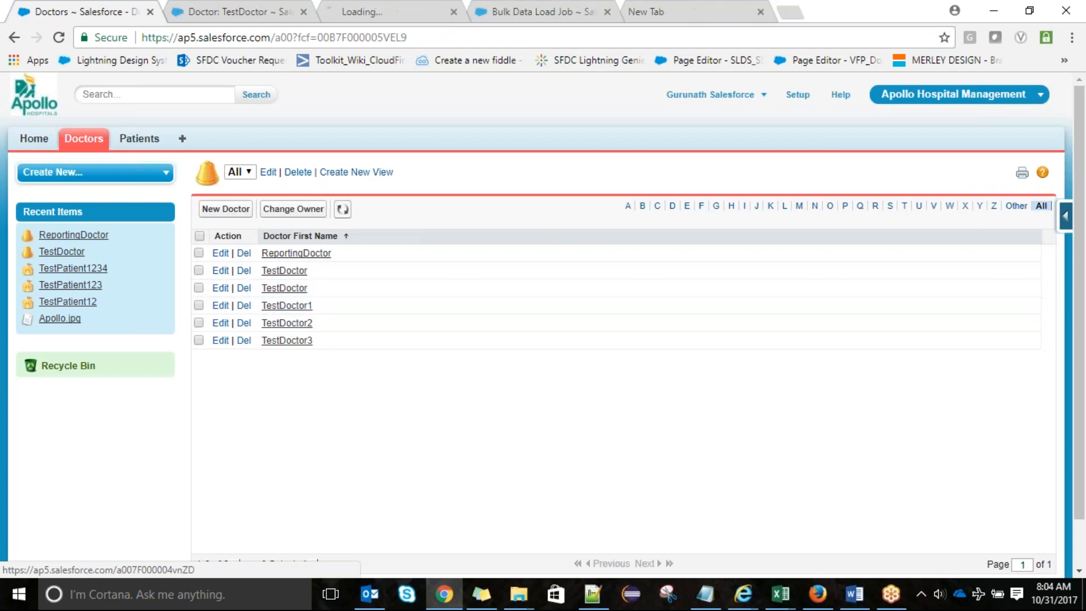
click(87, 149)
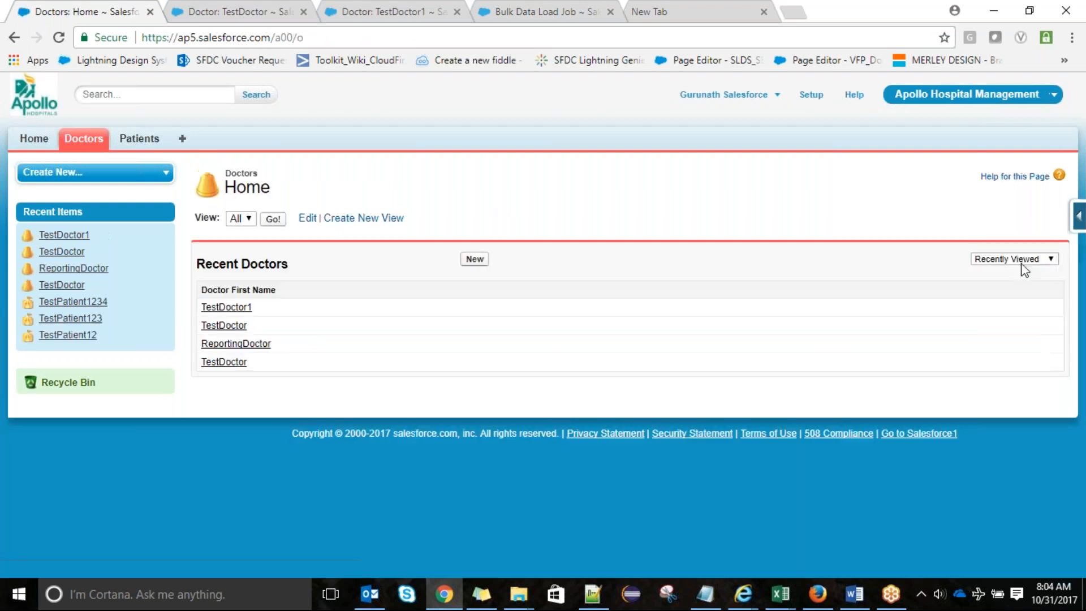
click(1016, 258)
click(1015, 277)
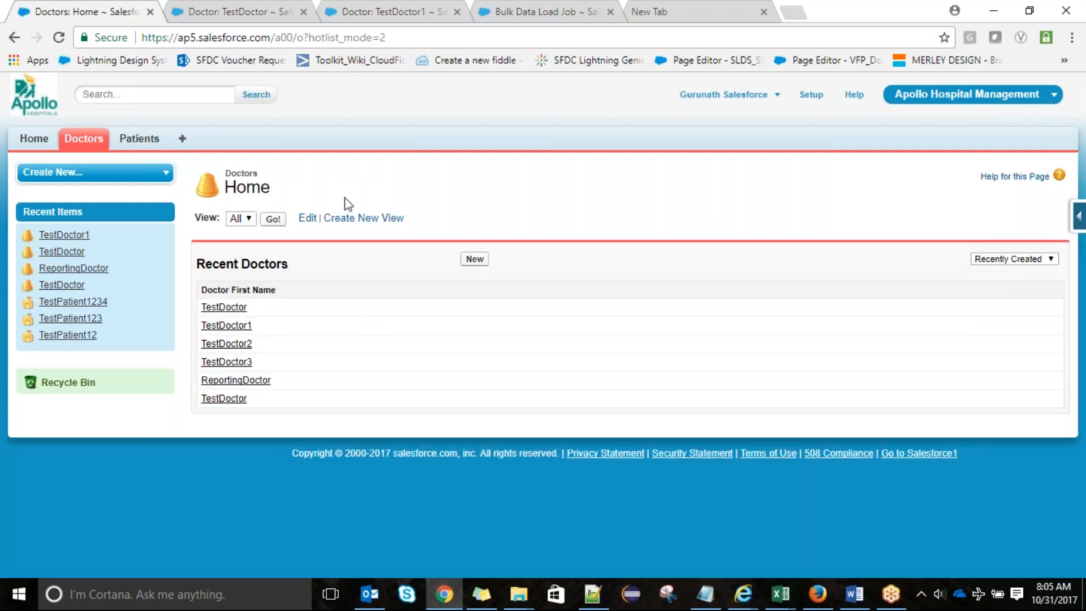
Step: Open TestDoctor through TestDoctor3 in separate tabs and view the TestDoctor record
click(303, 12)
click(317, 12)
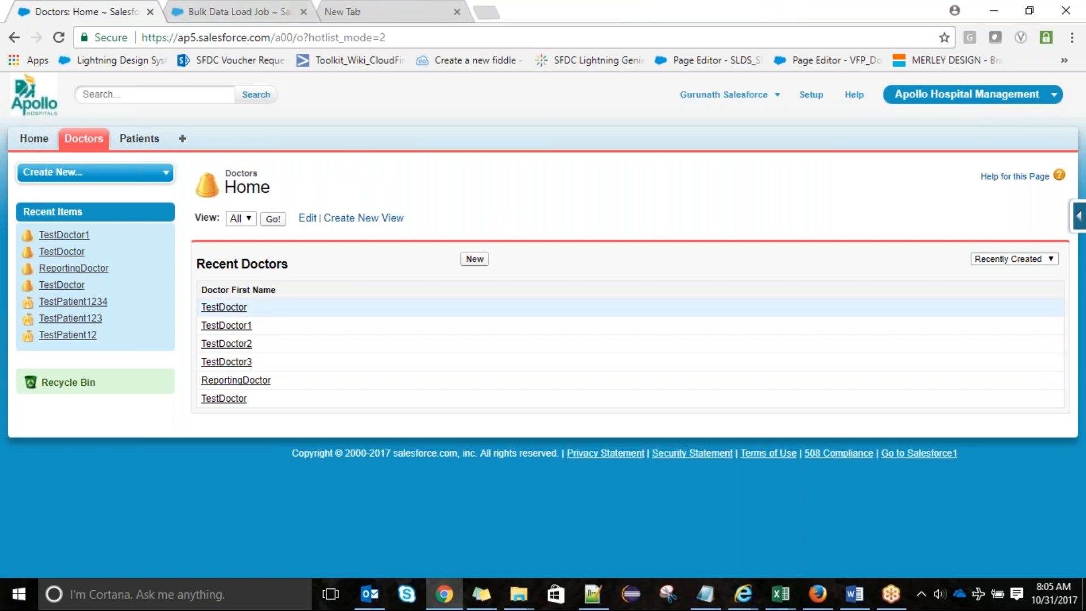
ctrl+click(233, 310)
ctrl+click(232, 326)
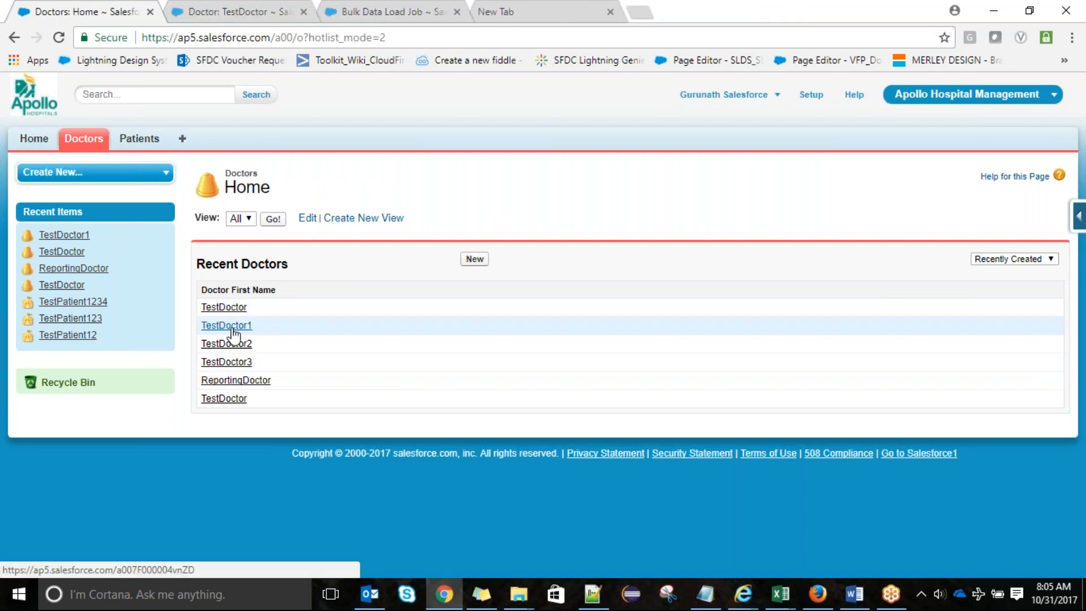
ctrl+click(226, 345)
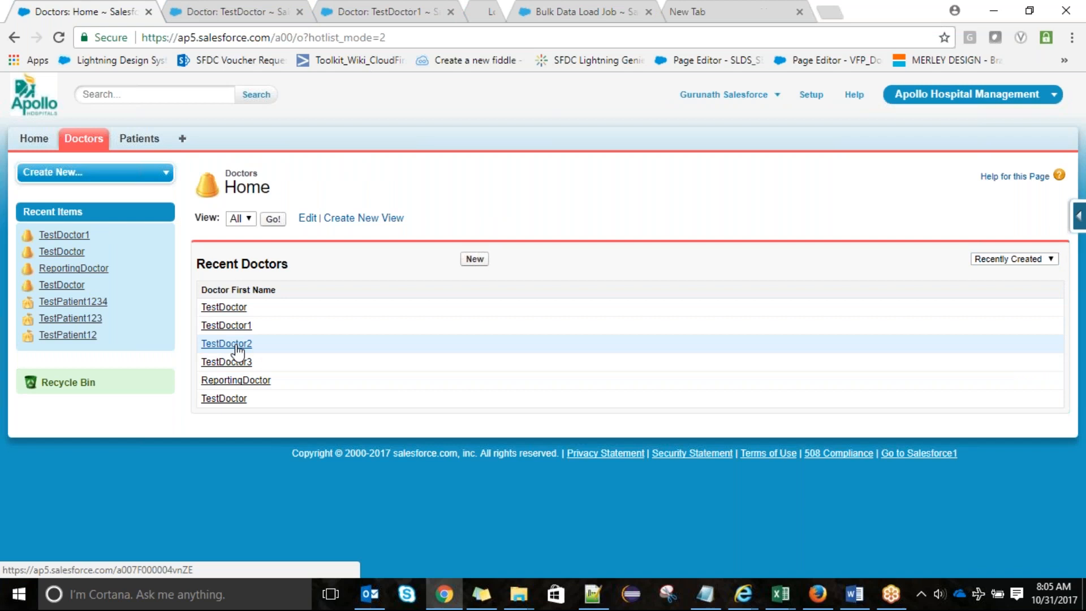
ctrl+click(242, 364)
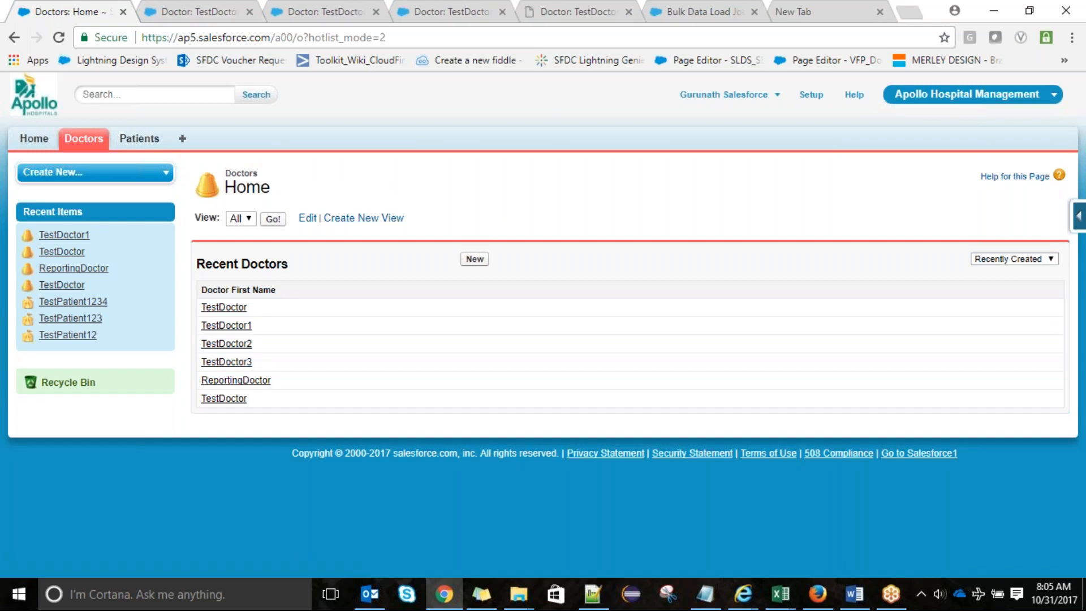
click(198, 12)
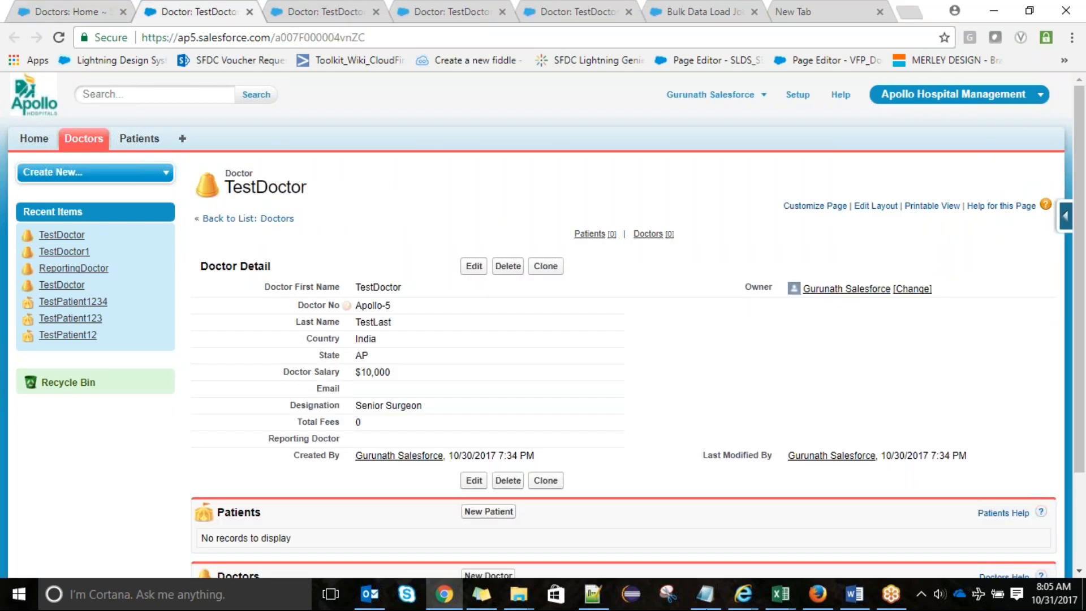
click(705, 594)
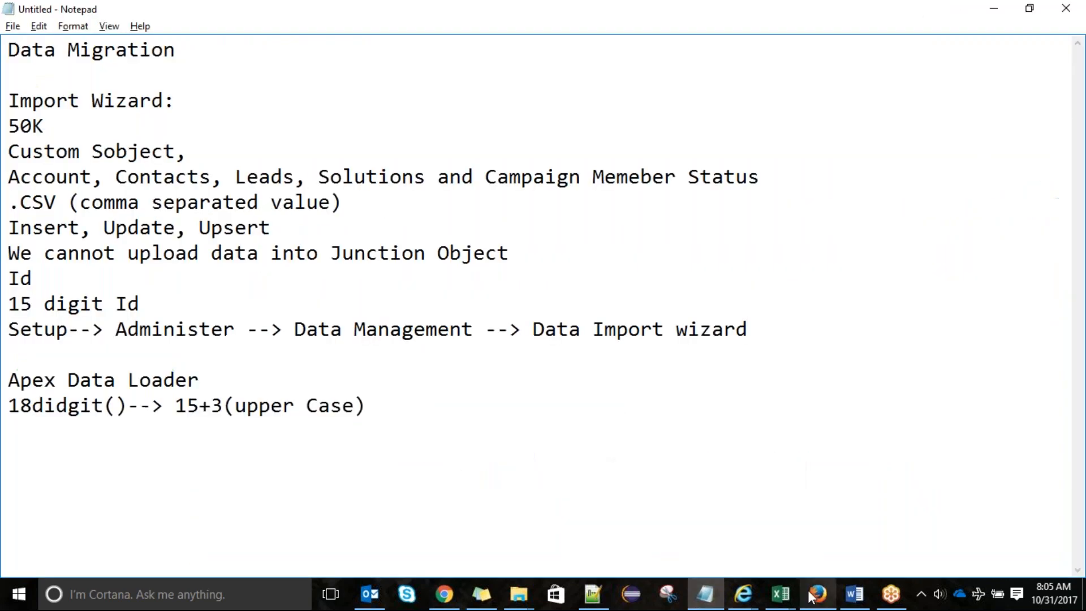
Step: Insert a new column A headed Id before Name in the Doctor sheet, then return to Chrome
mouse_move(789, 598)
click(814, 553)
click(56, 168)
right_click(57, 170)
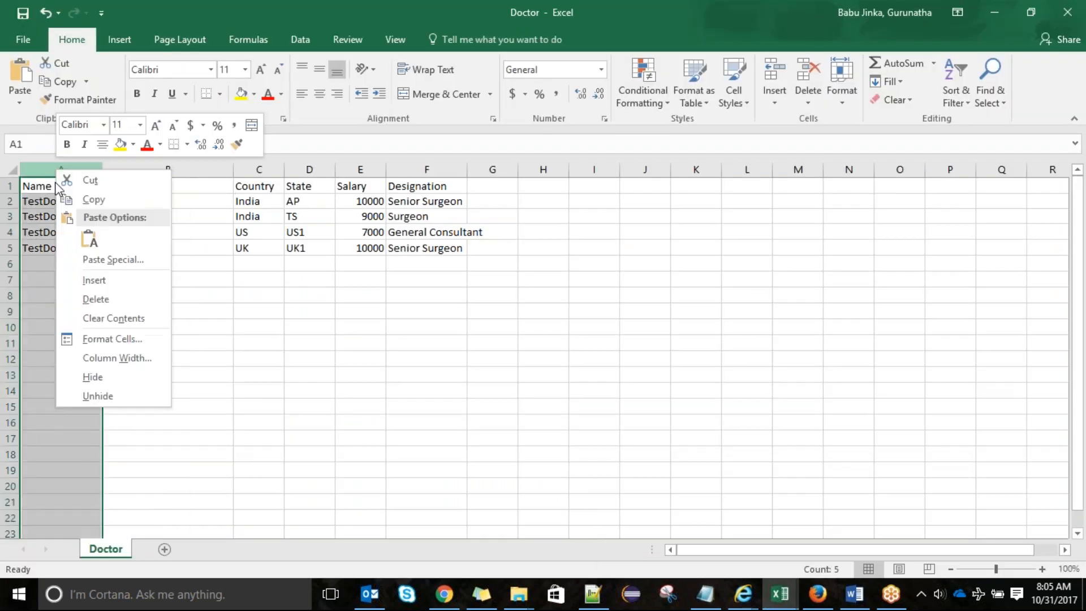
click(85, 280)
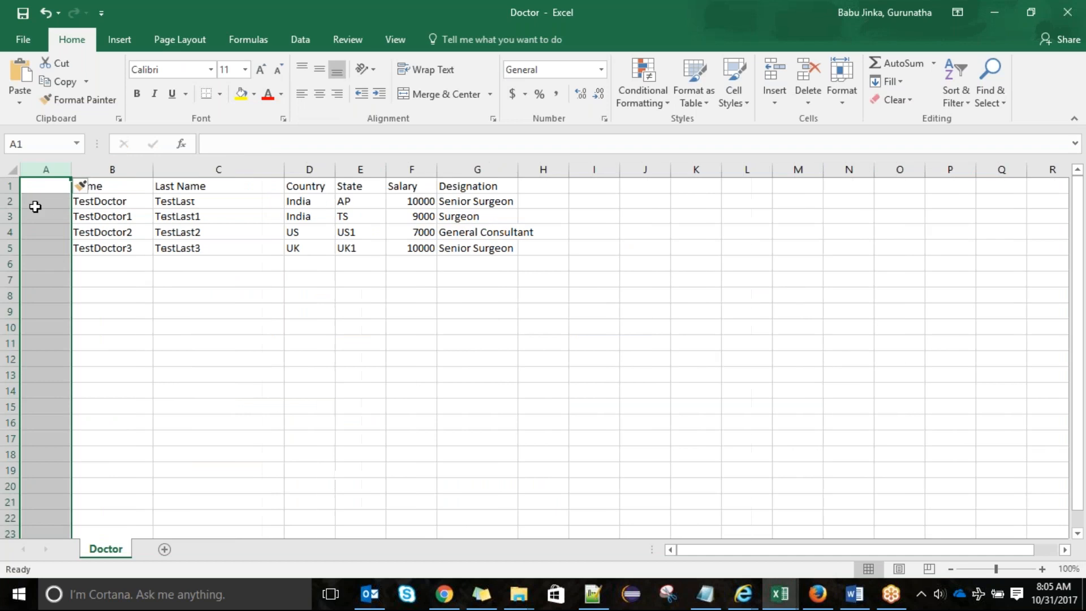
click(37, 190)
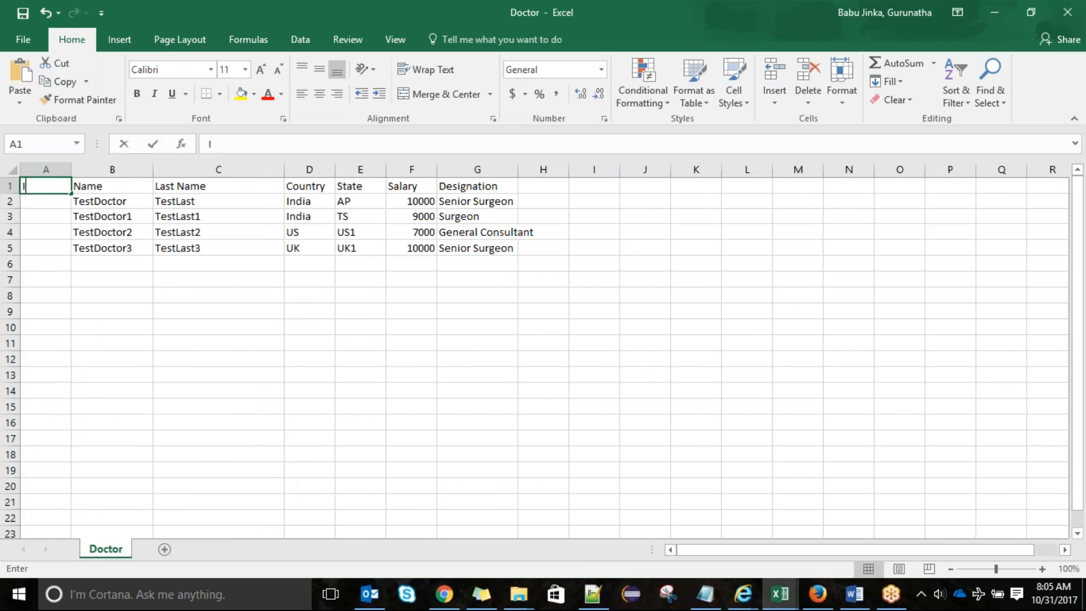
text(Id)
key(Return)
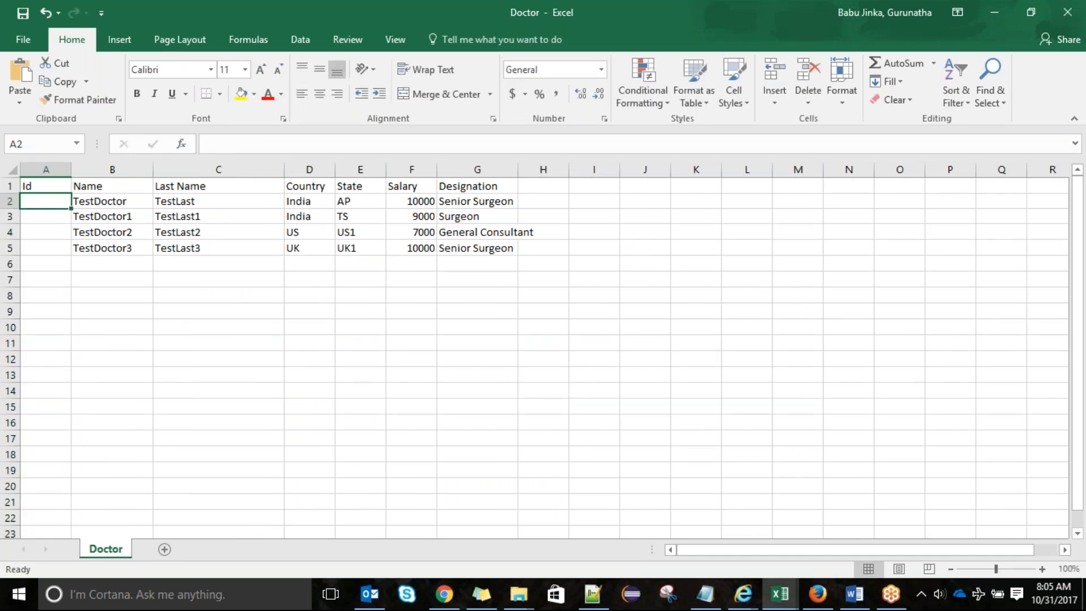
key(alt+Tab)
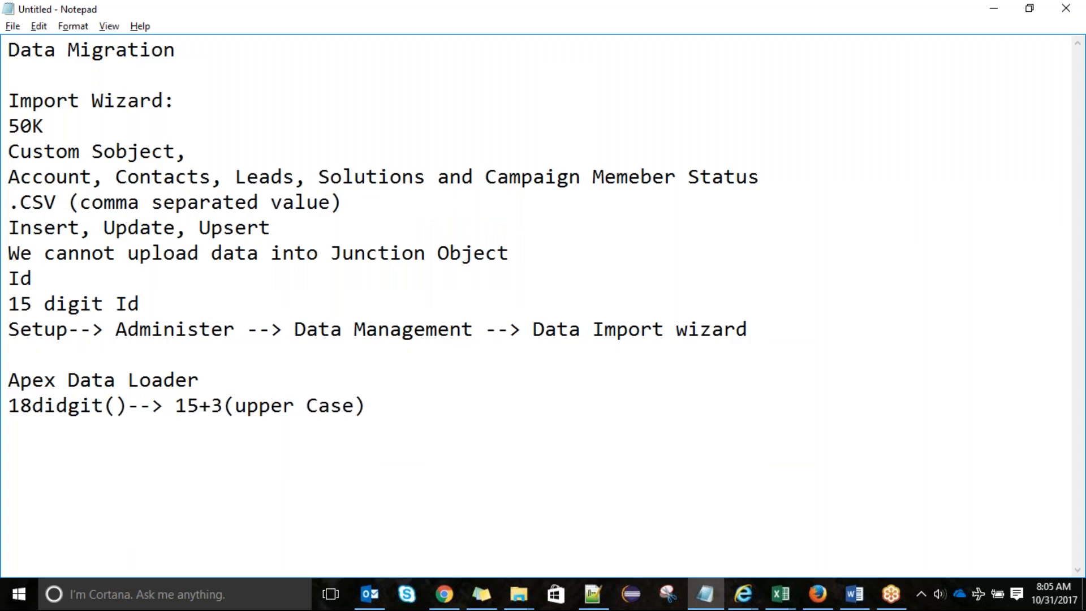
key(alt+Tab)
key(alt+Tab)
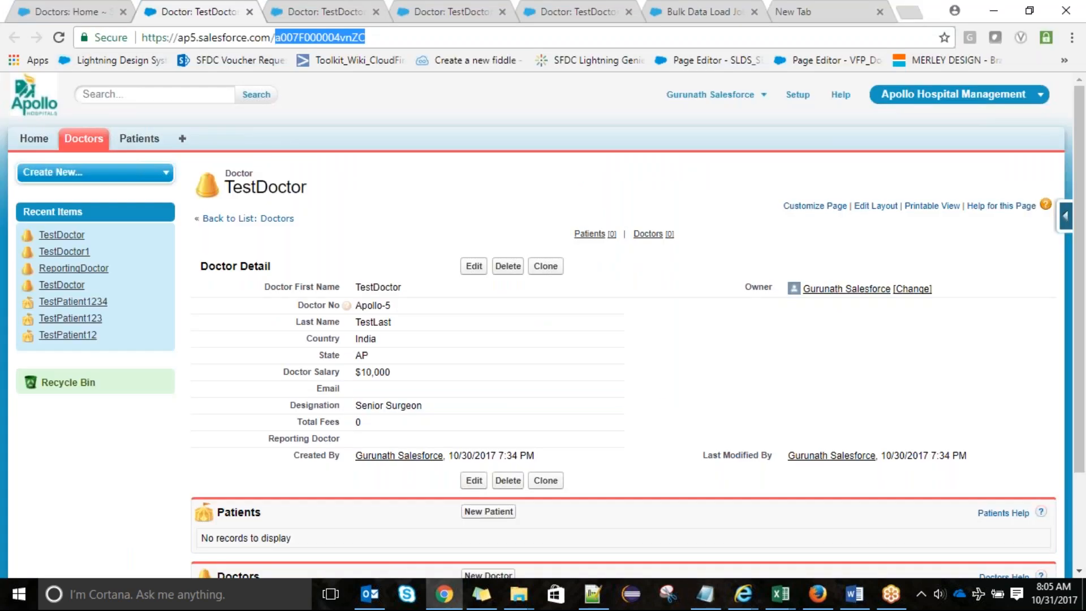
Step: Paste the TestDoctor and TestDoctor1 record IDs into A2 and A3, widening column A
key(alt+Tab)
key(alt+Tab)
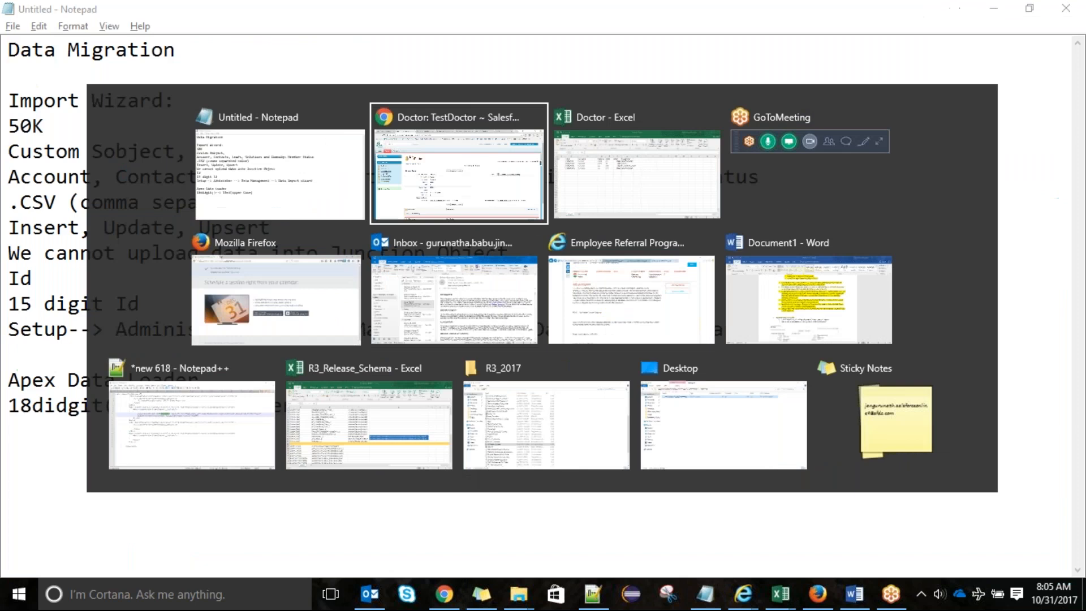
key(alt+Tab)
key(ctrl+v)
key(Return)
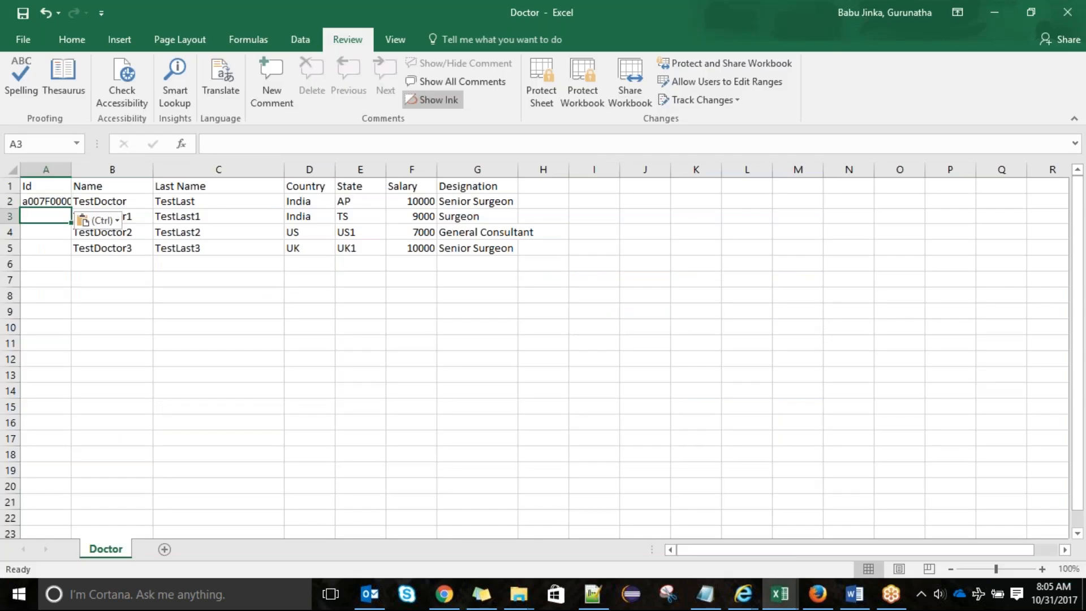
drag(71, 174, 129, 174)
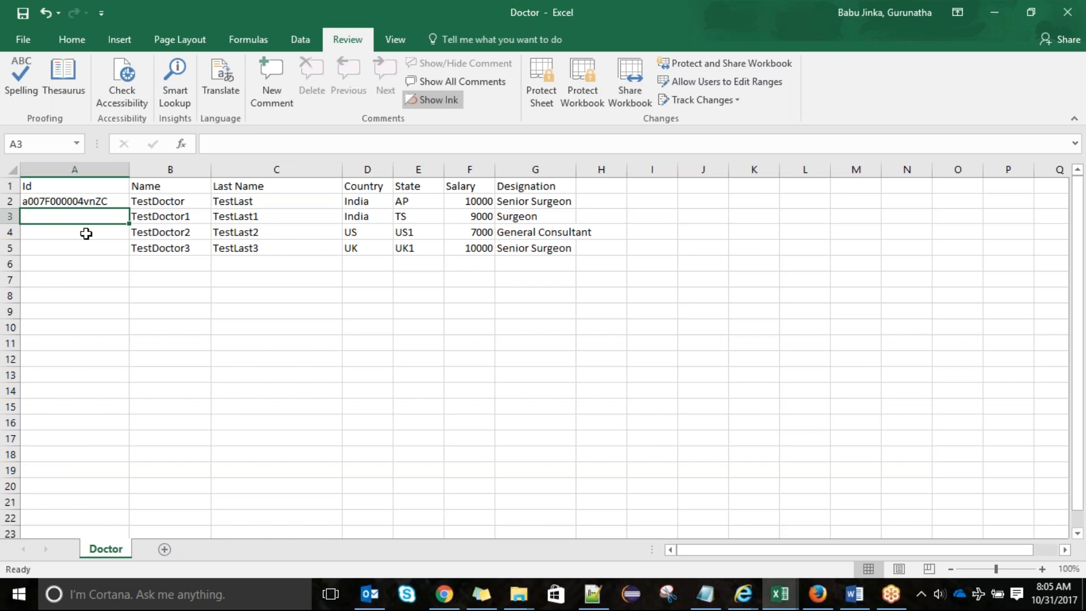
key(alt+Tab)
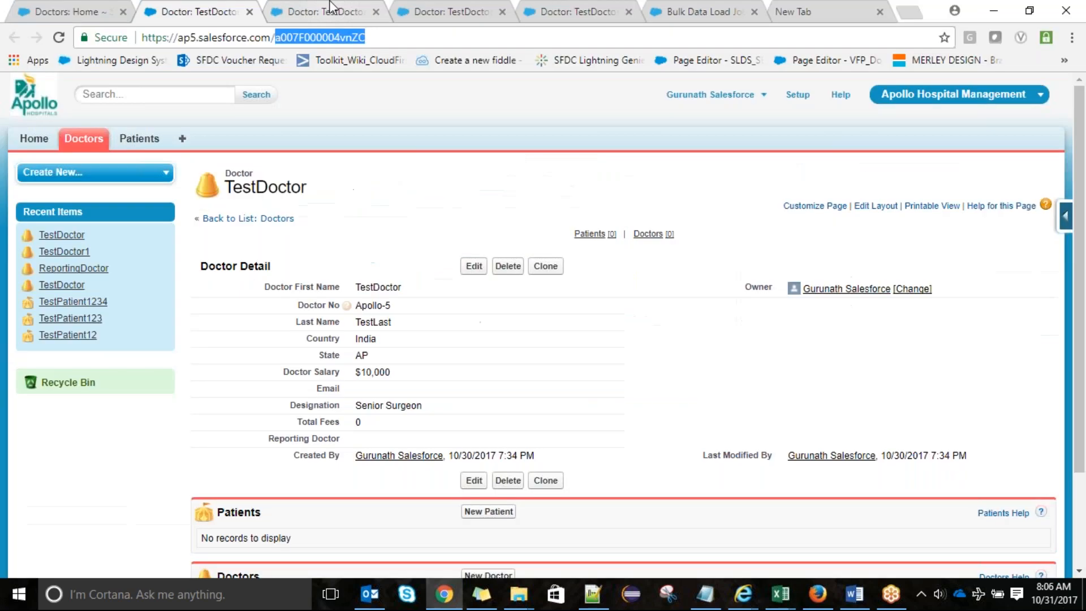
click(327, 8)
double_click(297, 38)
key(ctrl+c)
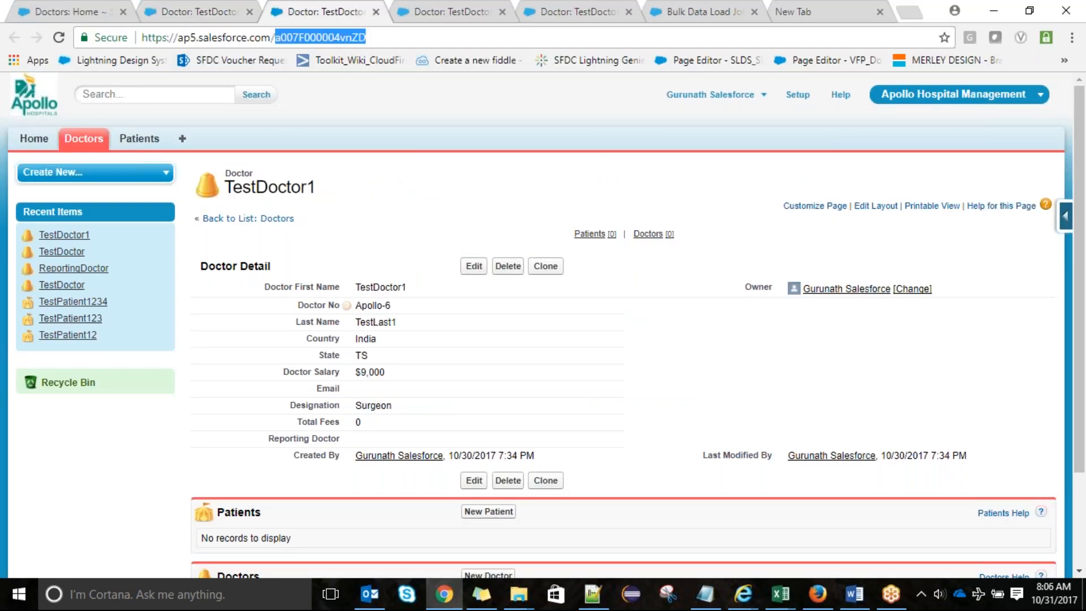
key(alt+Tab)
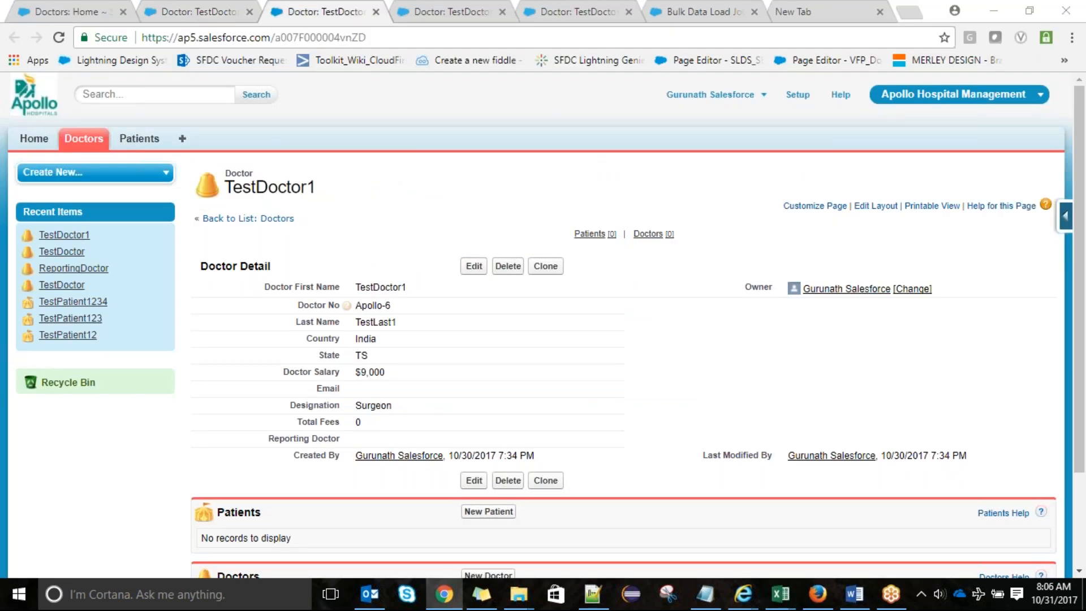
key(ctrl+v)
key(Return)
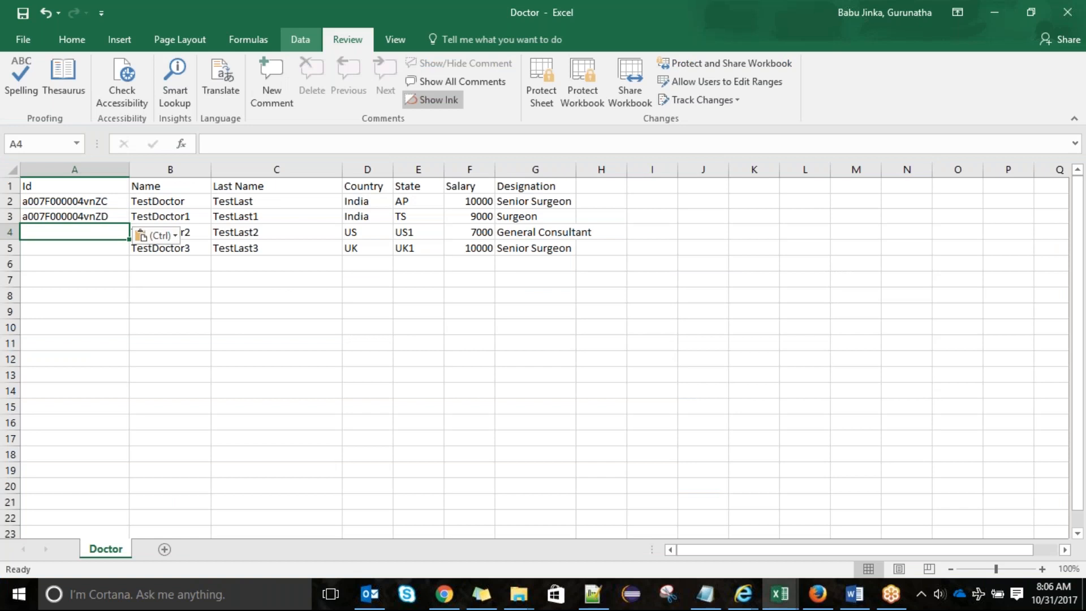
Step: Copy the TestDoctor2 and TestDoctor3 record IDs from their Salesforce URLs into A4 and A5
key(alt+Tab)
key(alt+Tab)
key(alt+Tab)
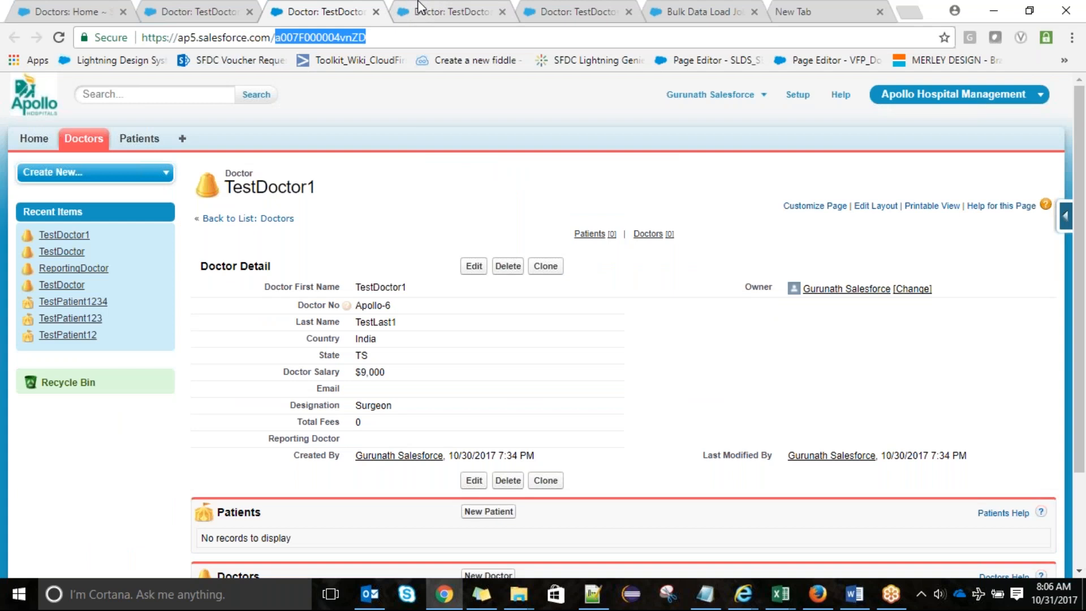
click(418, 8)
double_click(351, 37)
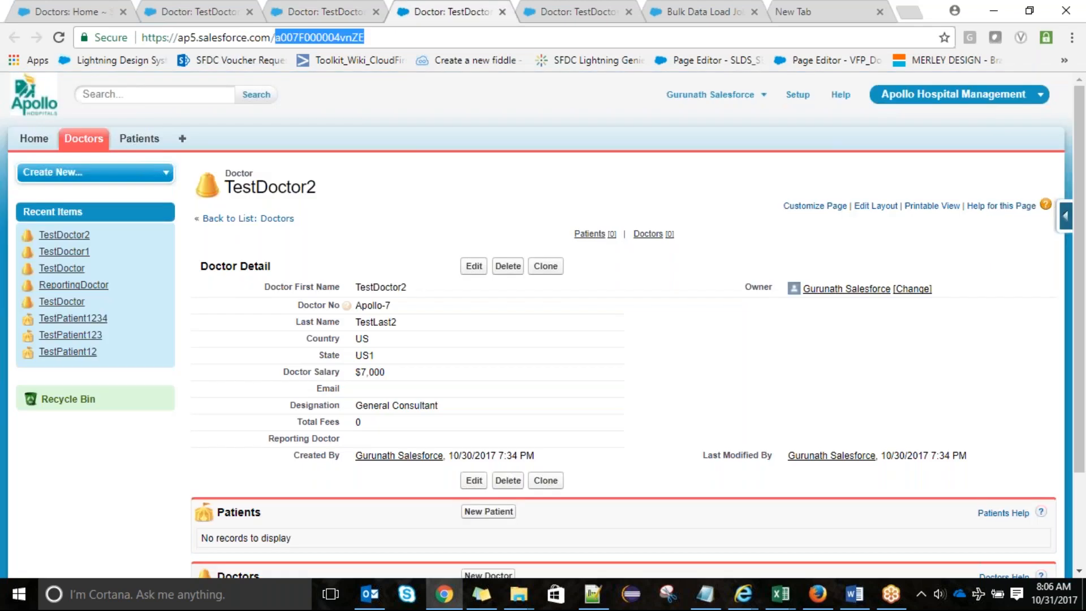
key(ctrl+c)
key(alt+Tab)
key(ctrl+v)
key(Return)
key(alt+Tab)
click(587, 7)
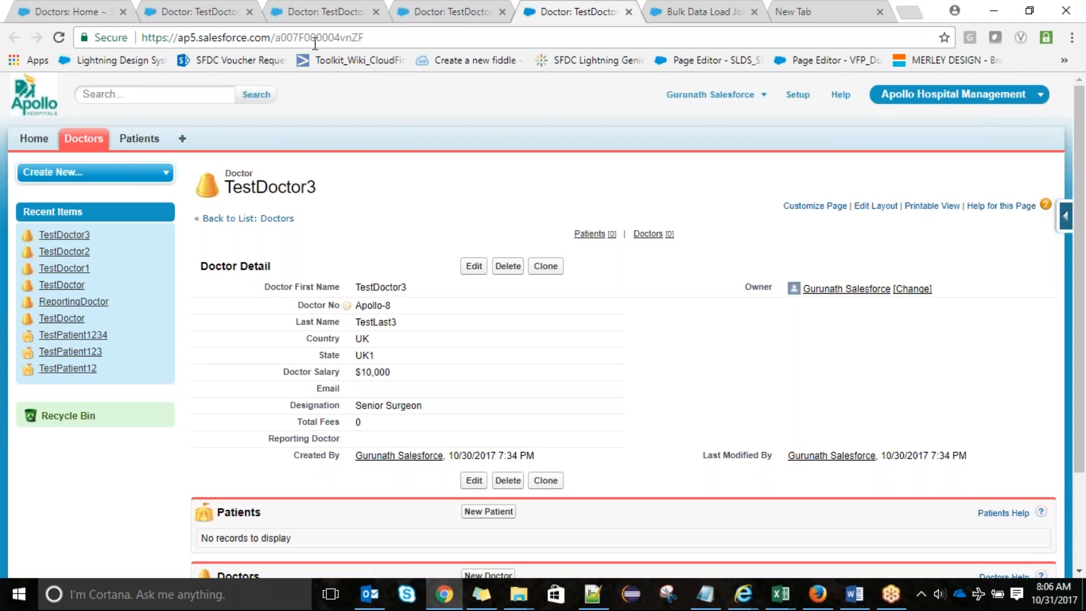
double_click(315, 38)
key(alt+Tab)
key(ctrl+v)
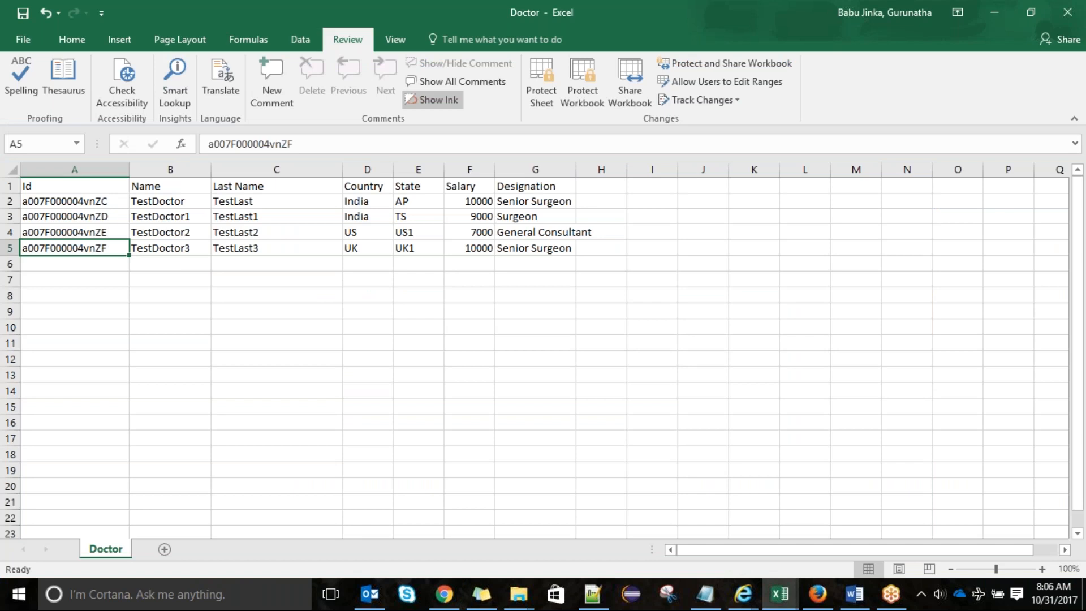
Step: Rename B2:B5 to TestDoctor11, TestDoctor121, TestDoctor231 and TestDoctor341, then return to Chrome
double_click(200, 203)
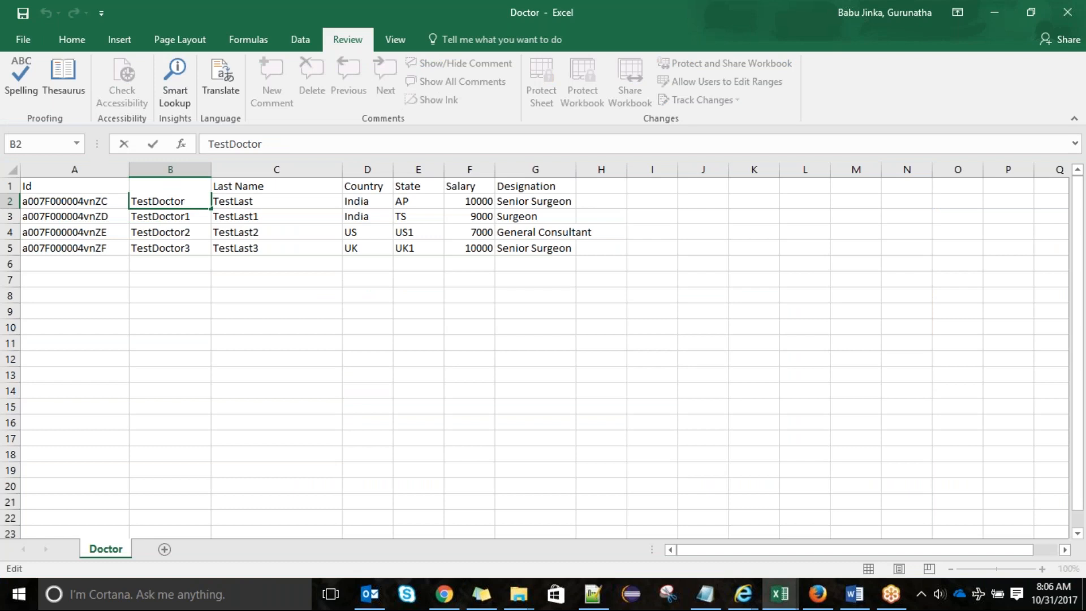
text(12)
key(BackSpace)
text(1)
click(198, 216)
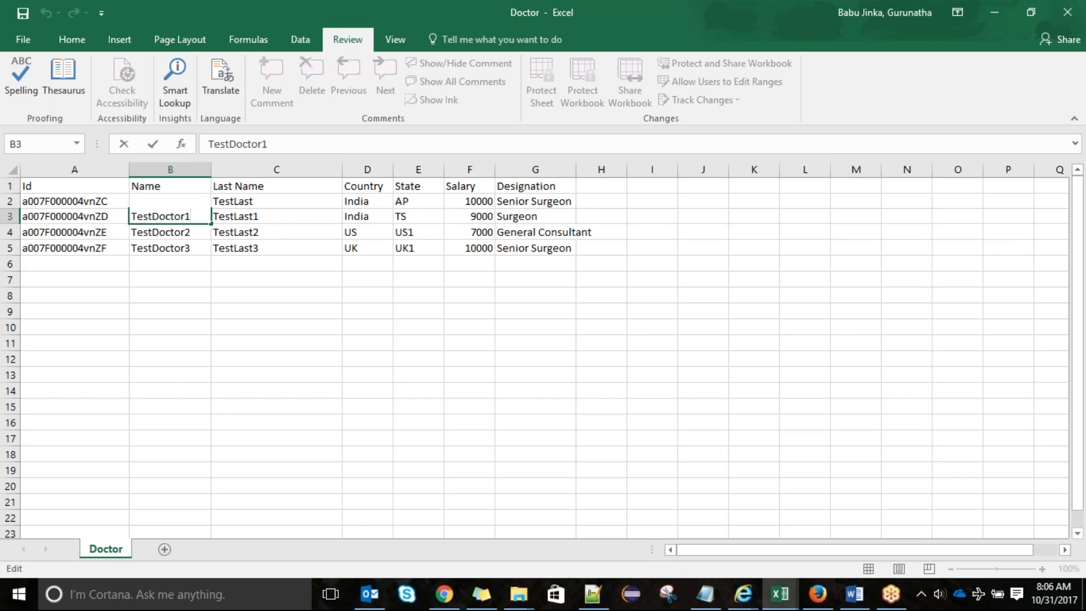
text(21)
double_click(196, 229)
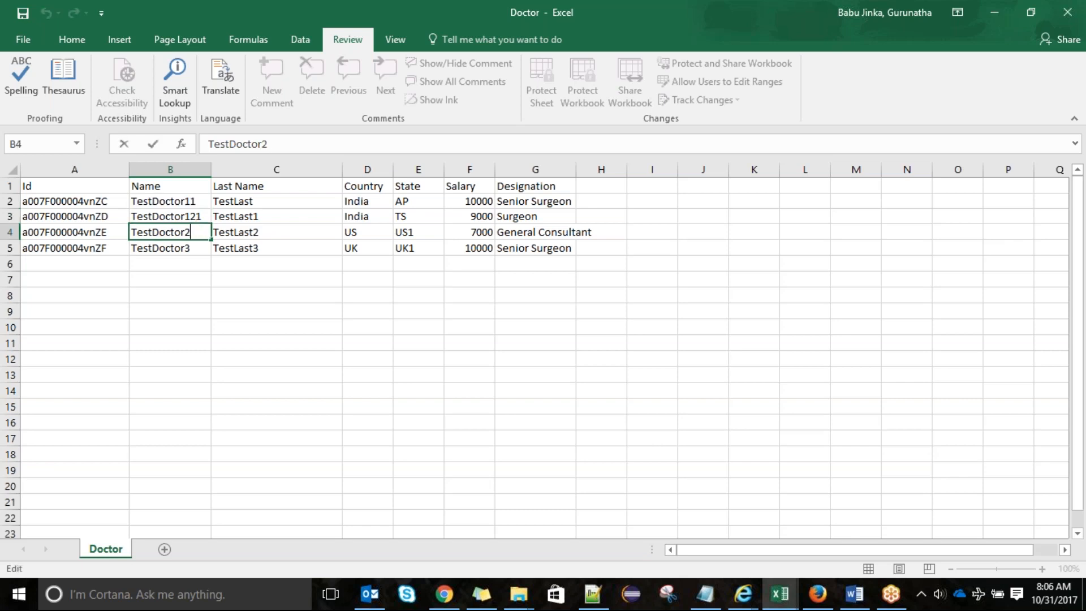
text(31)
click(198, 249)
double_click(197, 249)
text(41)
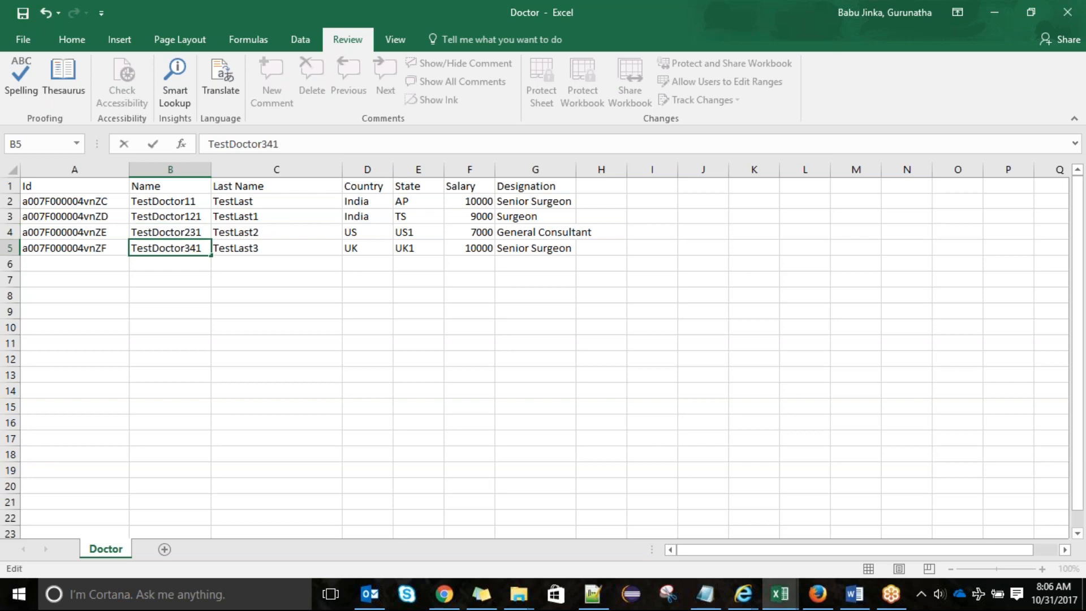
click(292, 308)
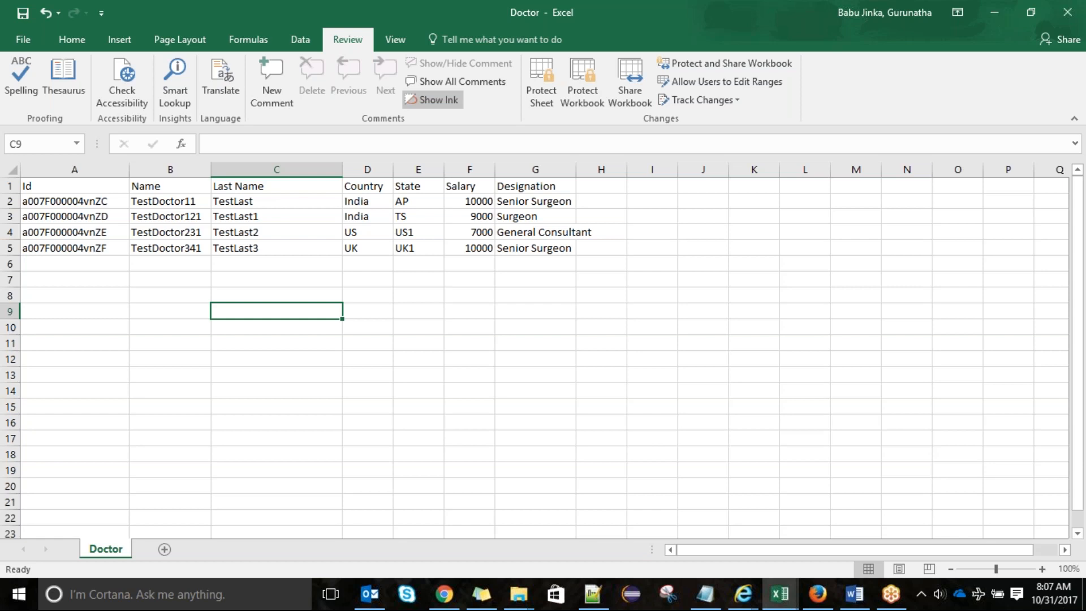
key(alt+Tab)
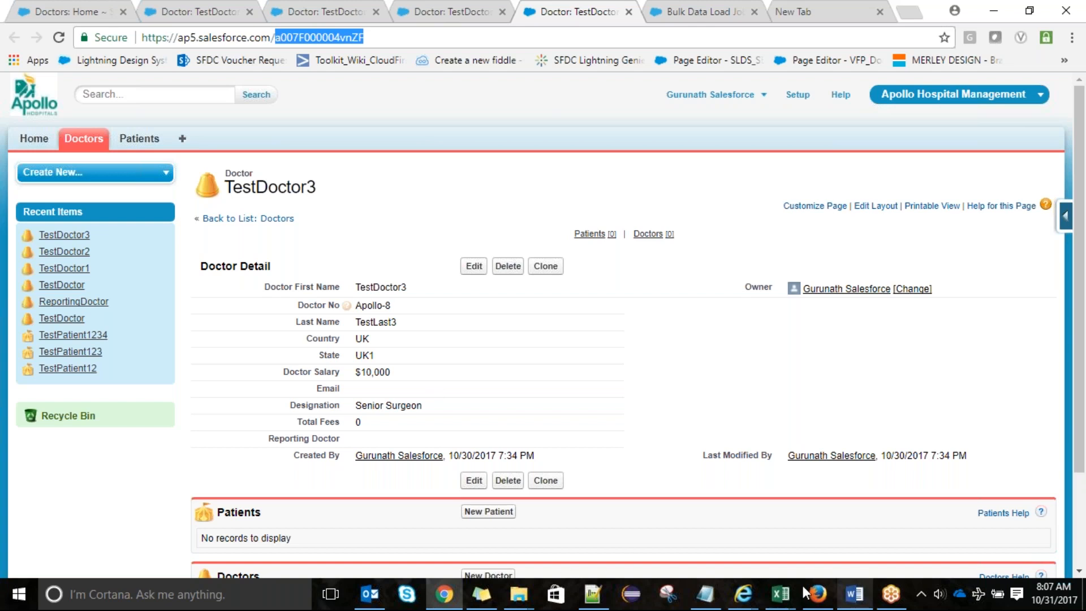
Step: Launch the Data Import Wizard from Setup > Data Management
click(721, 3)
scroll(1084, 199, down, 9)
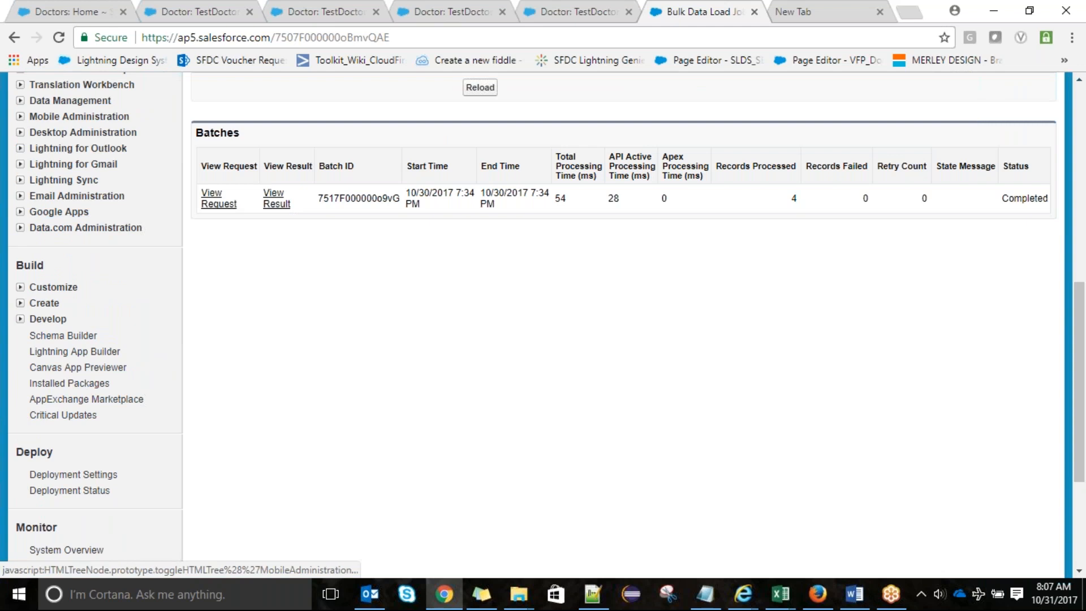
click(21, 100)
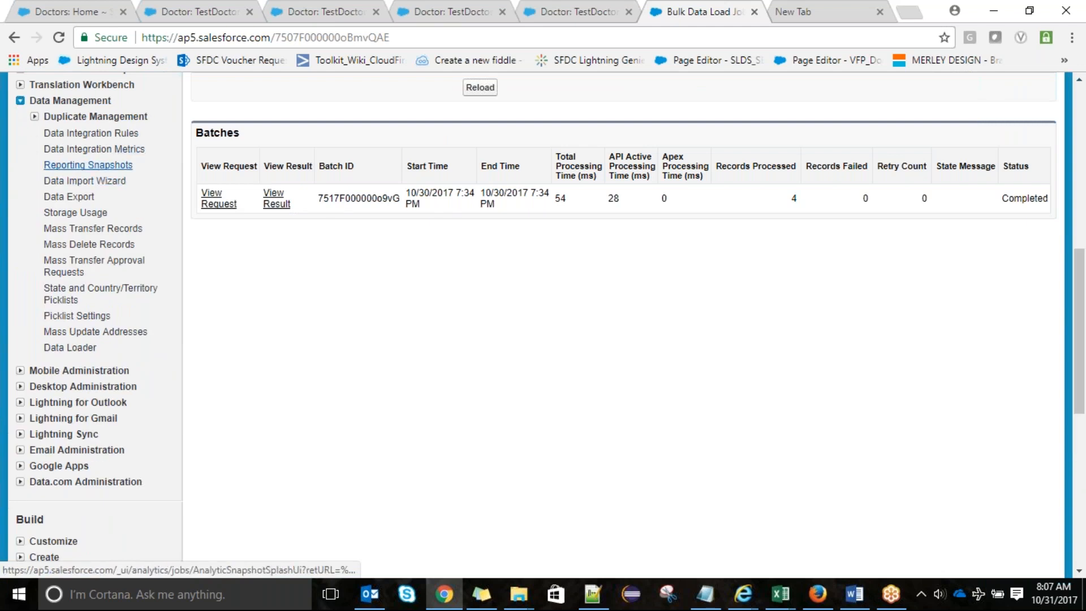
click(89, 181)
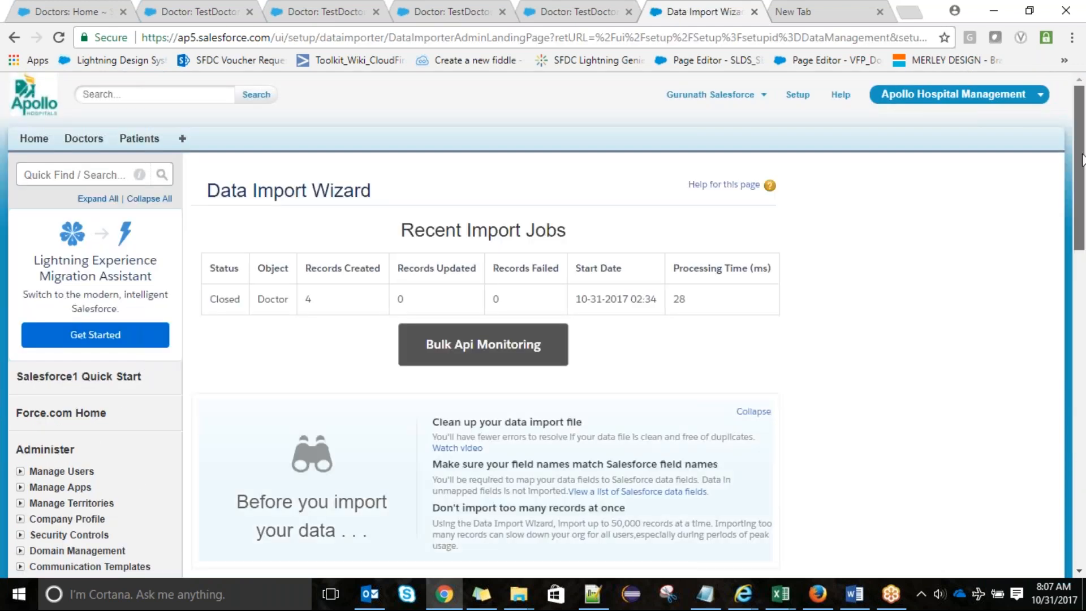
drag(1082, 161, 1082, 294)
click(444, 400)
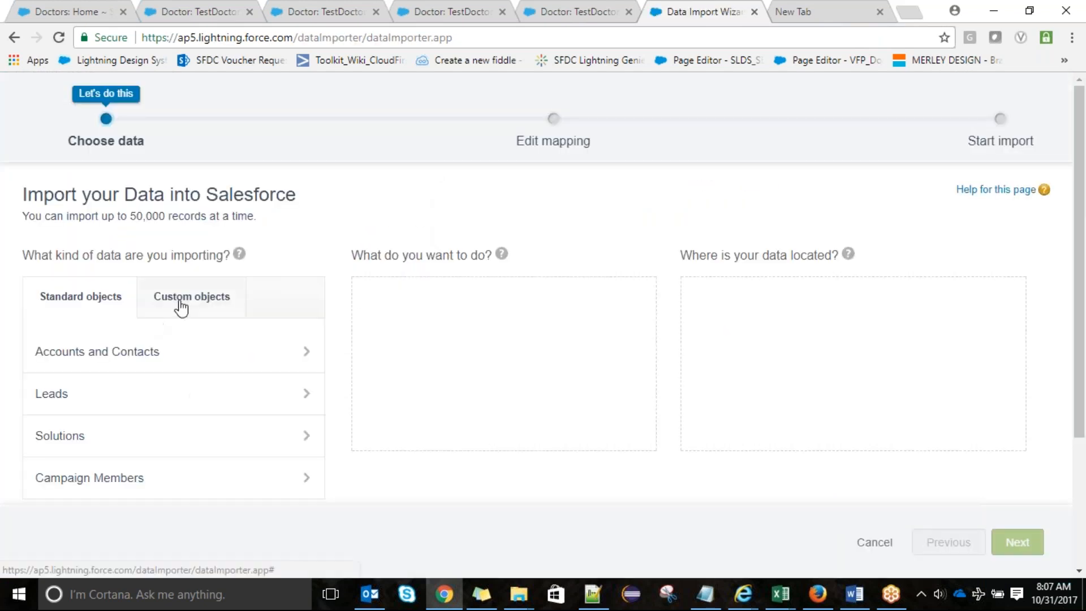
Step: Choose Doctors, Update existing records, match by Salesforce.com ID, with CSV as the source
click(179, 299)
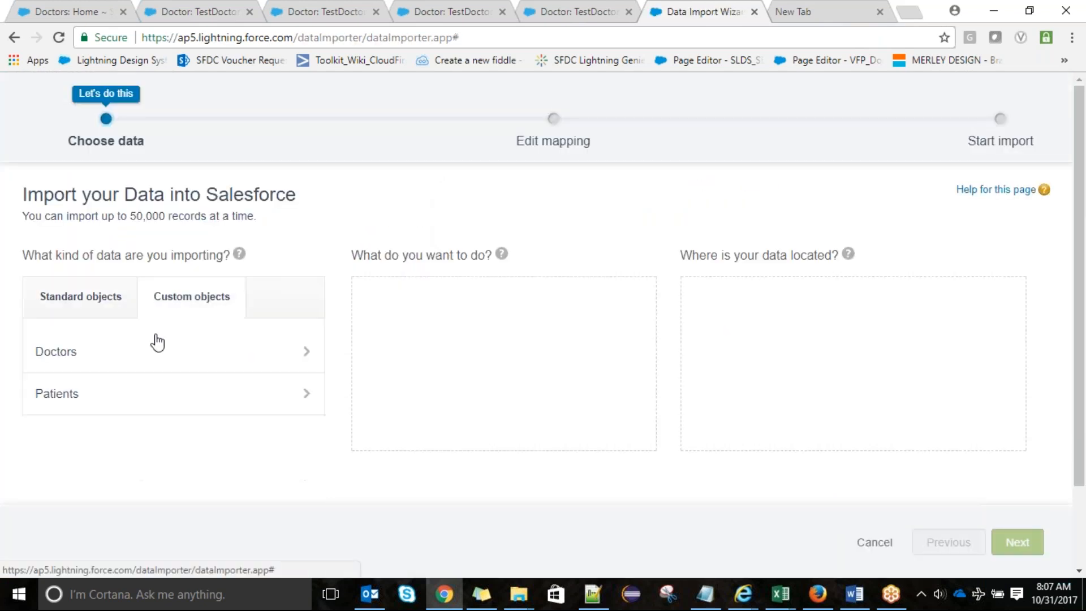
click(230, 359)
click(424, 357)
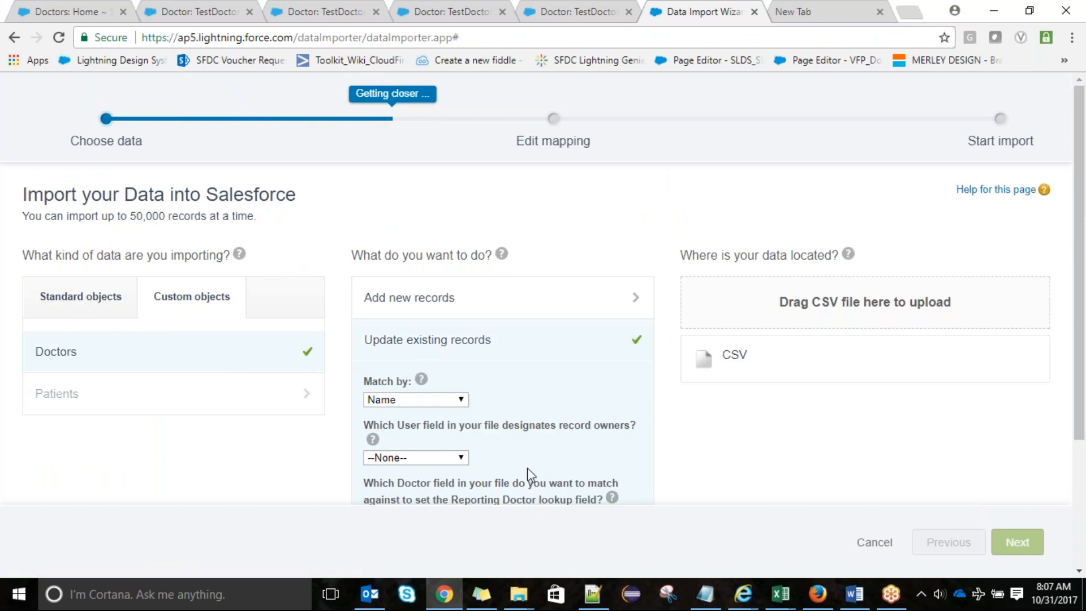
click(429, 399)
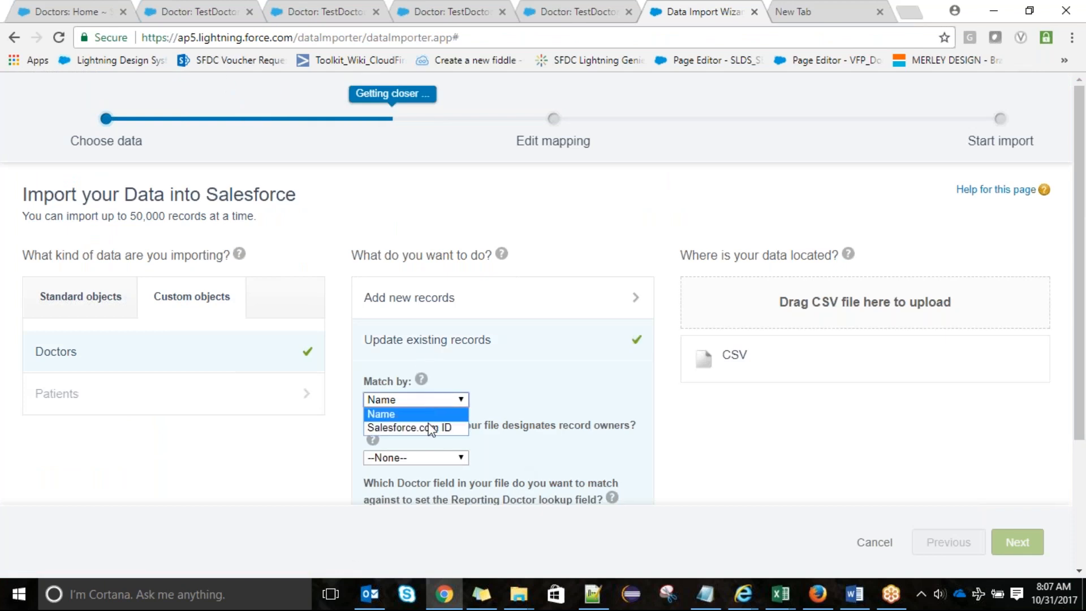
click(430, 428)
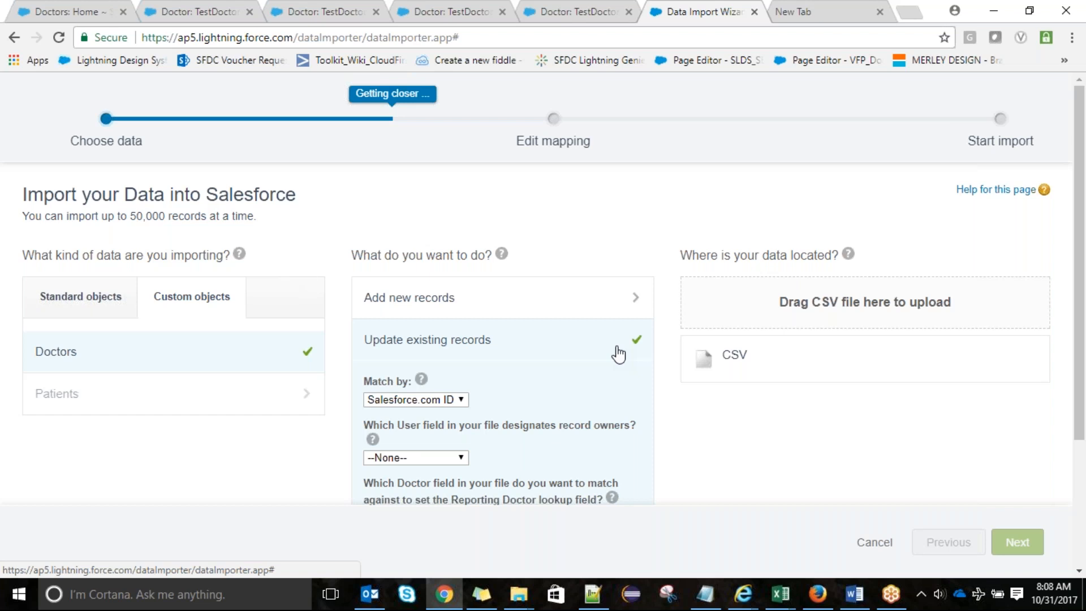
click(731, 366)
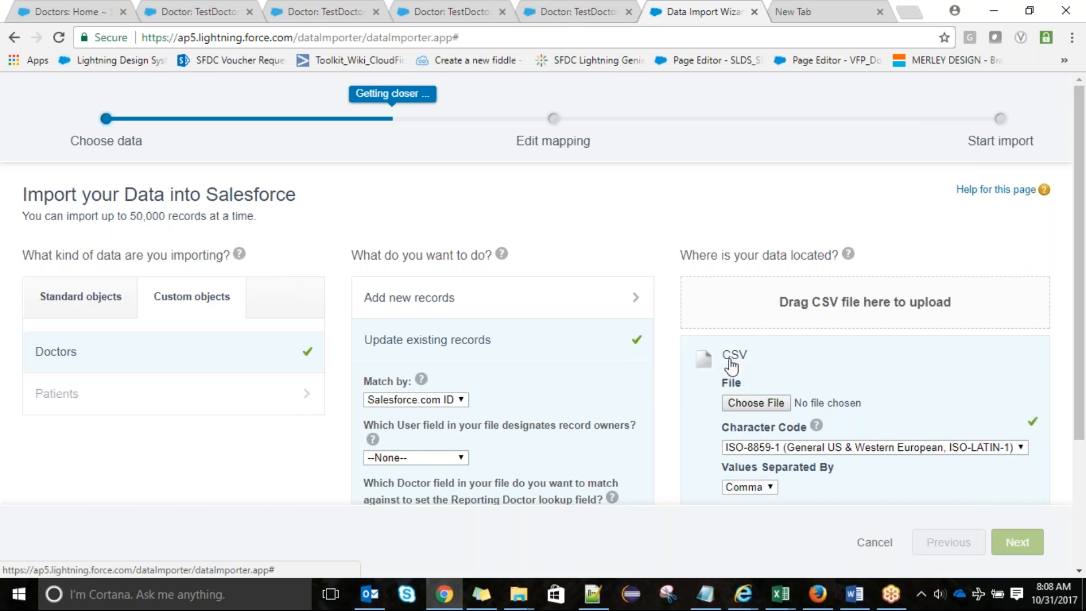
Step: Load Doctor.csv and advance to Edit mapping, where every column except Salary is auto-mapped
click(744, 410)
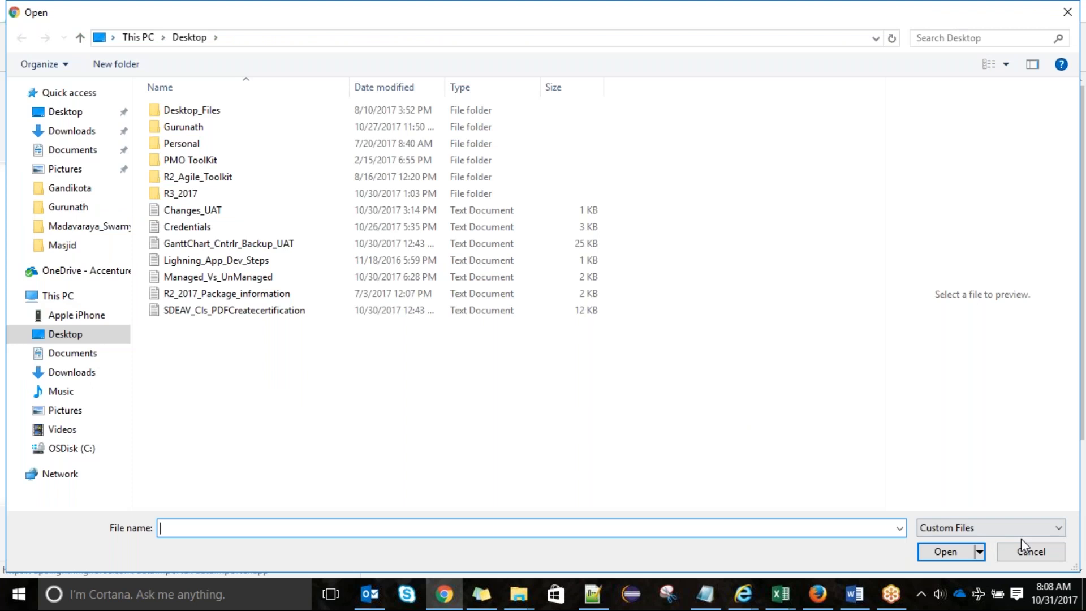
click(1020, 553)
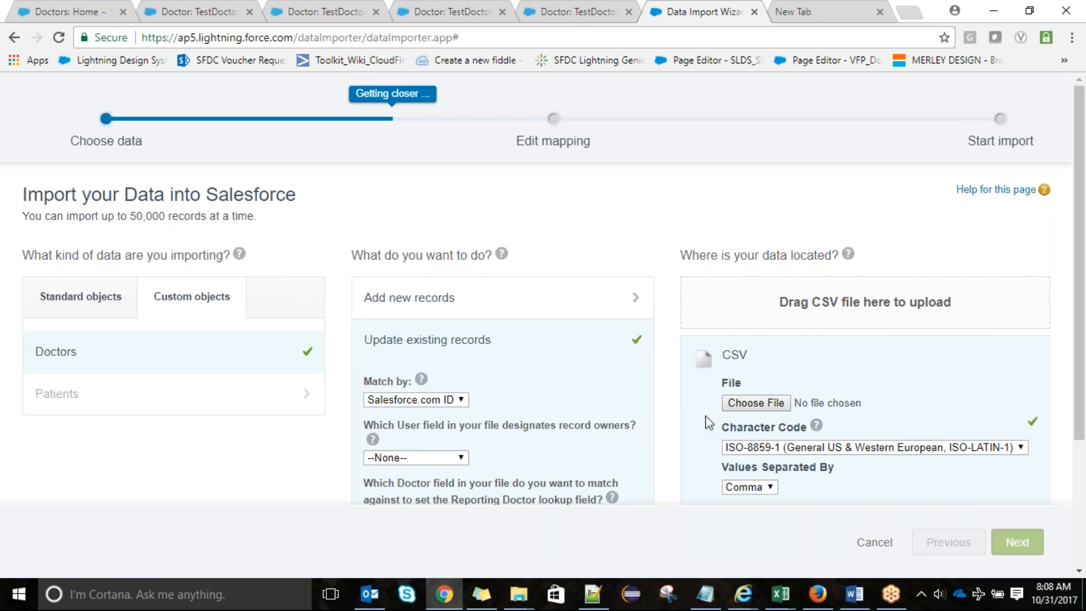
click(749, 404)
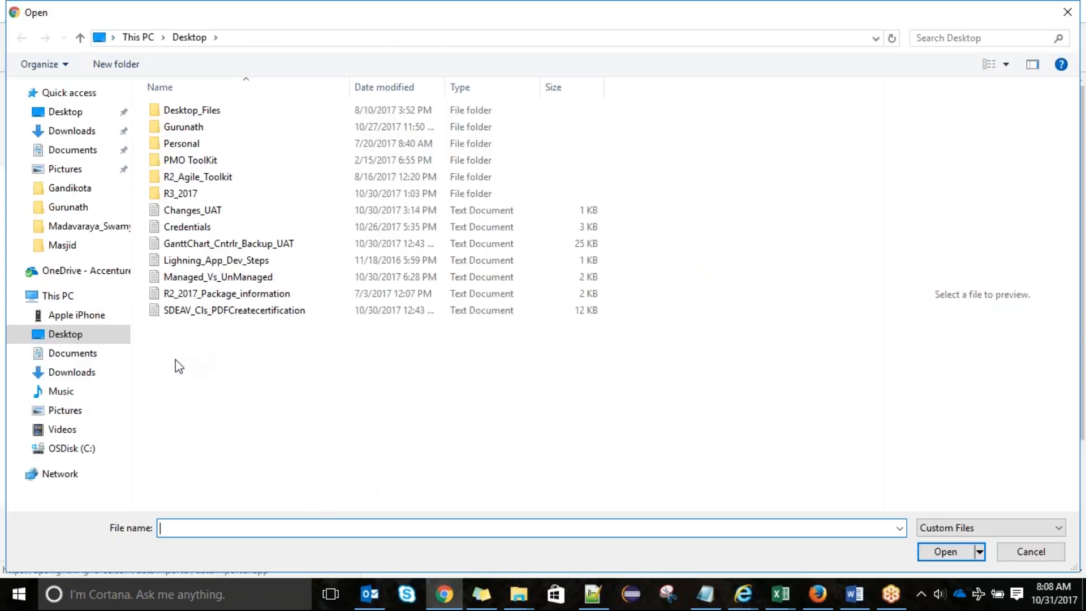
text(doc)
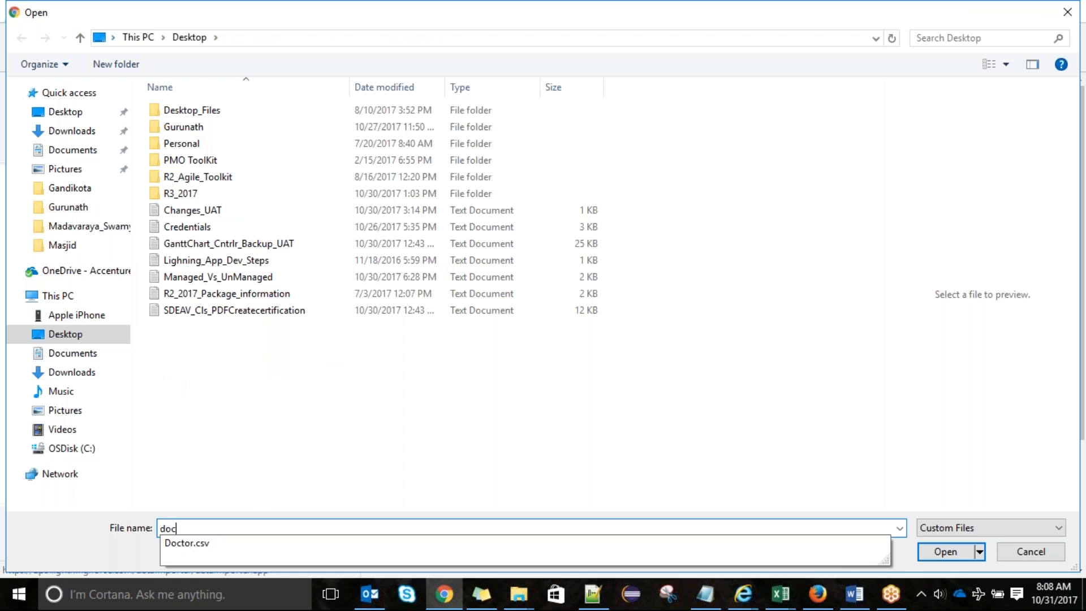
key(Down)
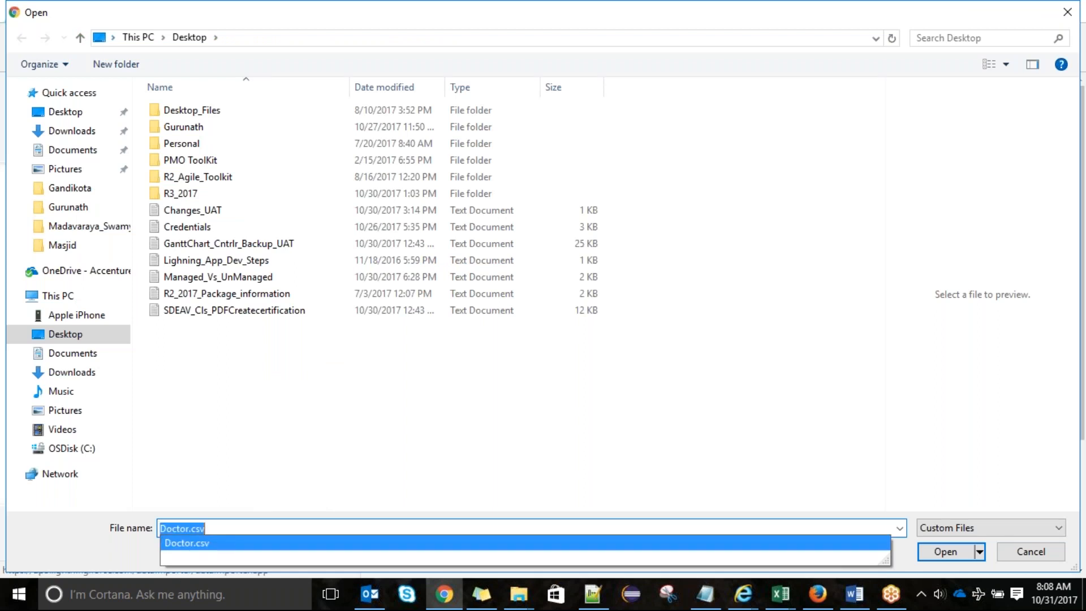
key(Return)
click(1012, 542)
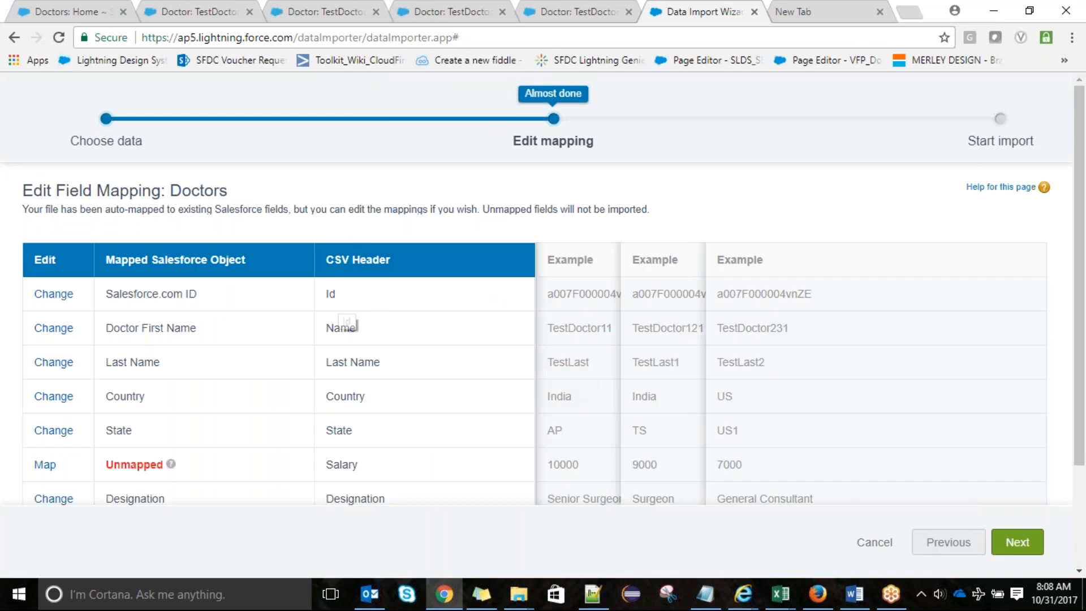
Step: Map the unmapped Salary column to the Doctor Salary field
double_click(150, 293)
click(45, 465)
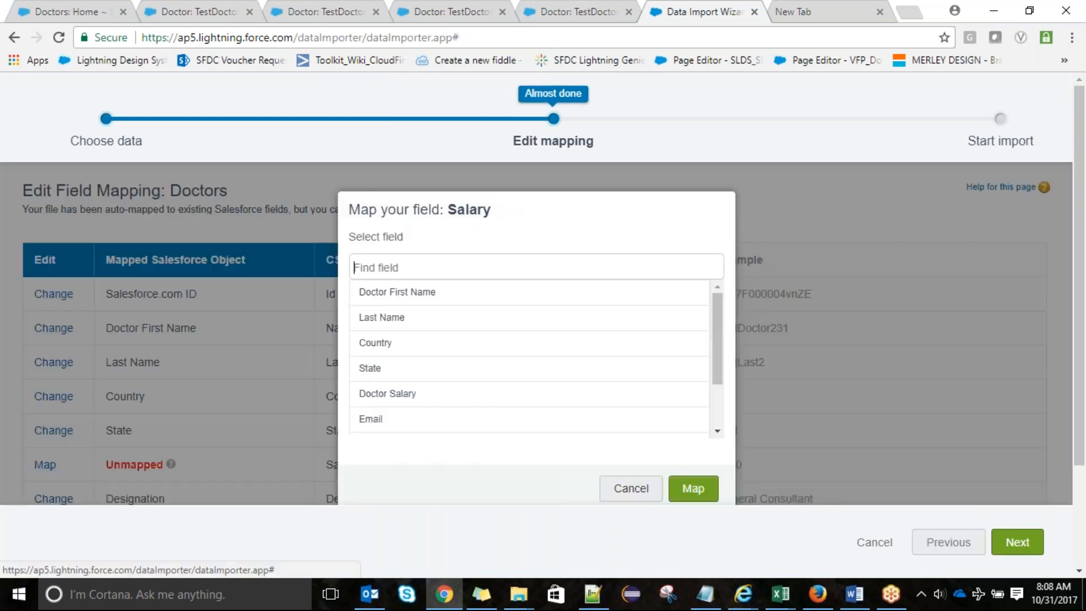
click(560, 398)
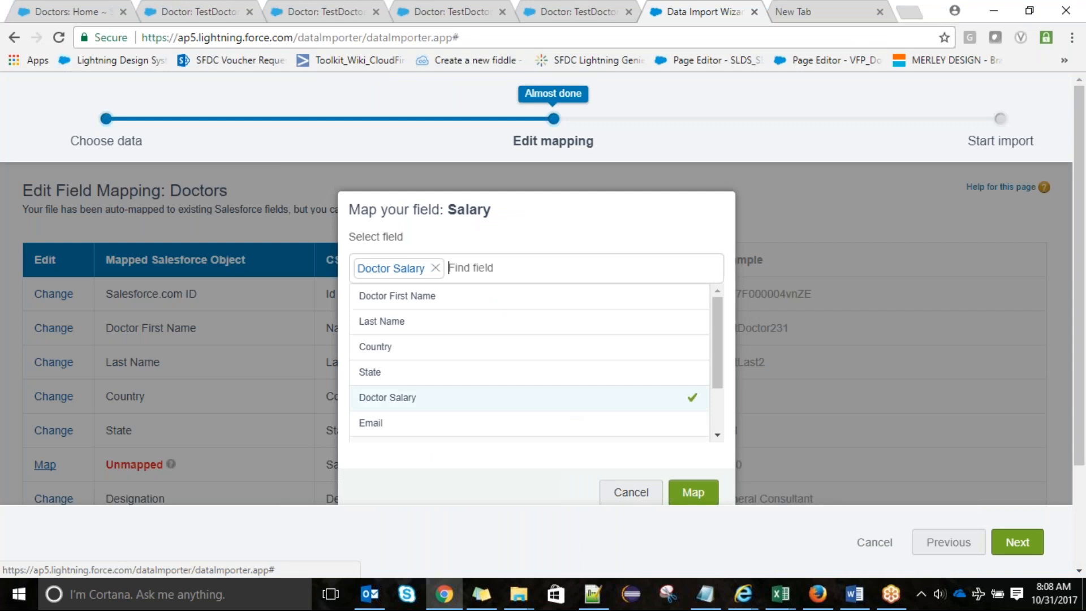
click(693, 492)
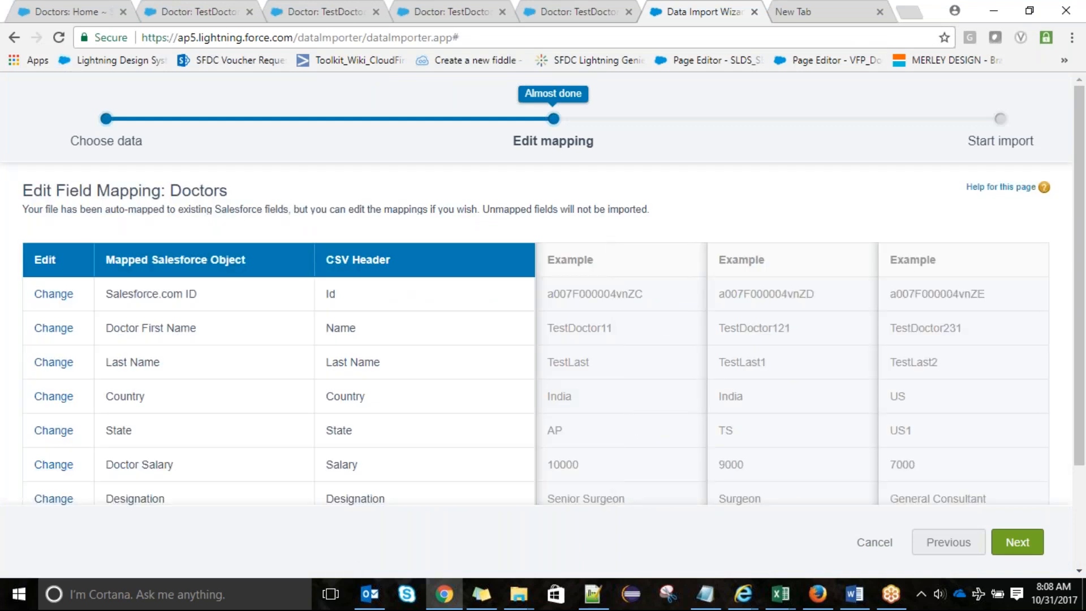
Step: Run the update import, reaching the job page showing 4 records processed and 0 failed
click(1017, 542)
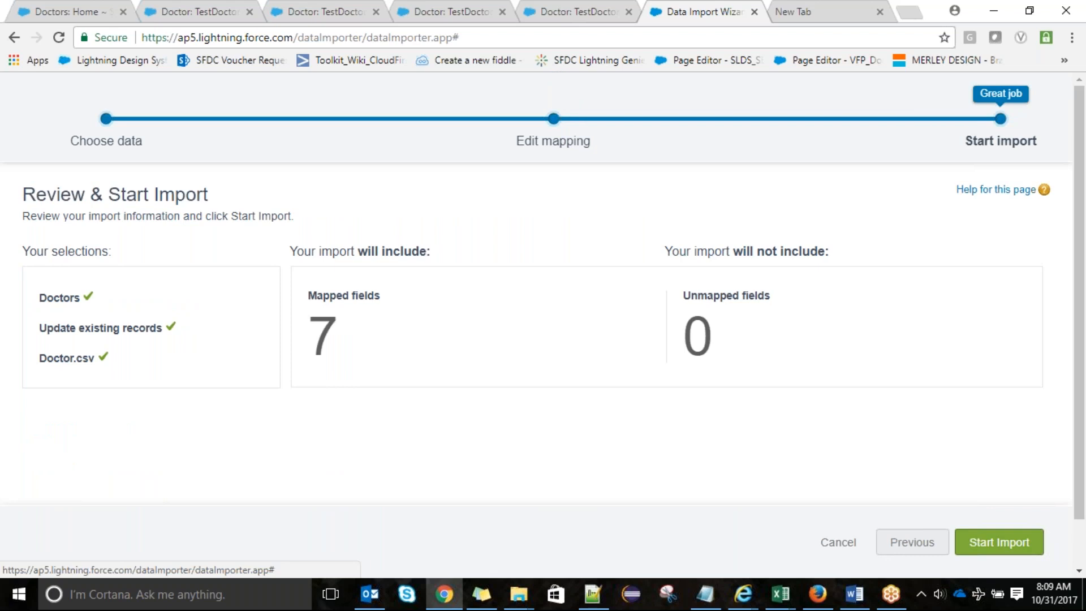
click(1012, 542)
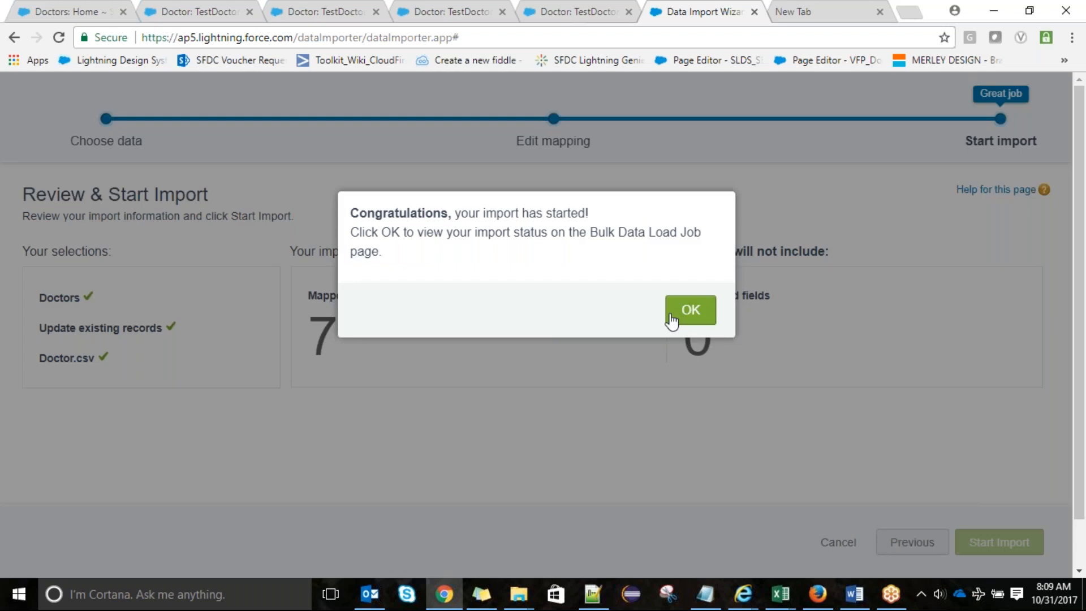
click(680, 314)
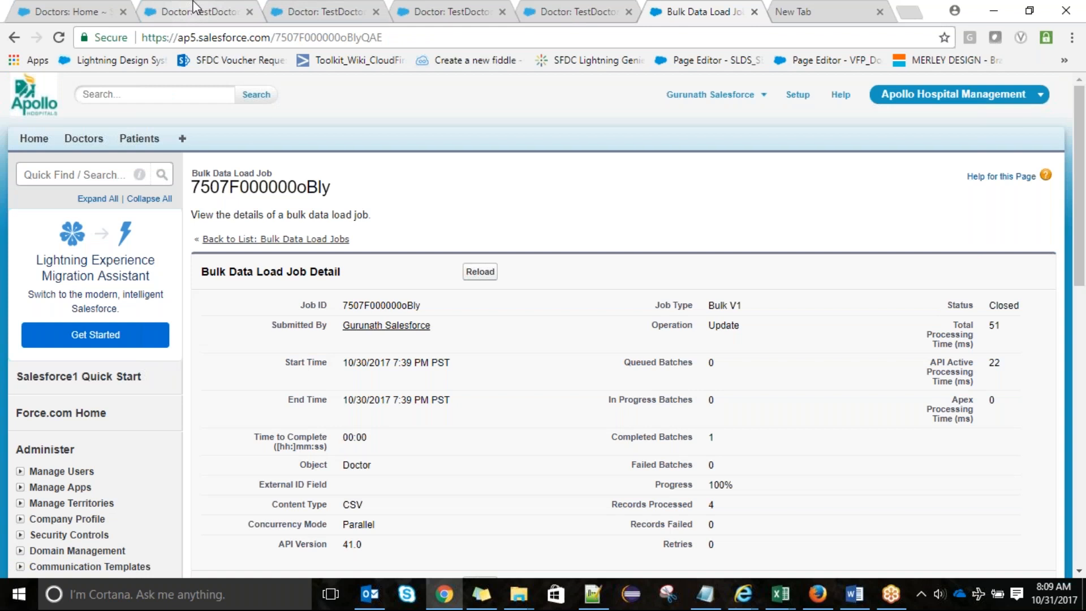
Step: Reload the open doctor record pages so TestDoctor231 and TestDoctor341 show the imported updates
click(193, 7)
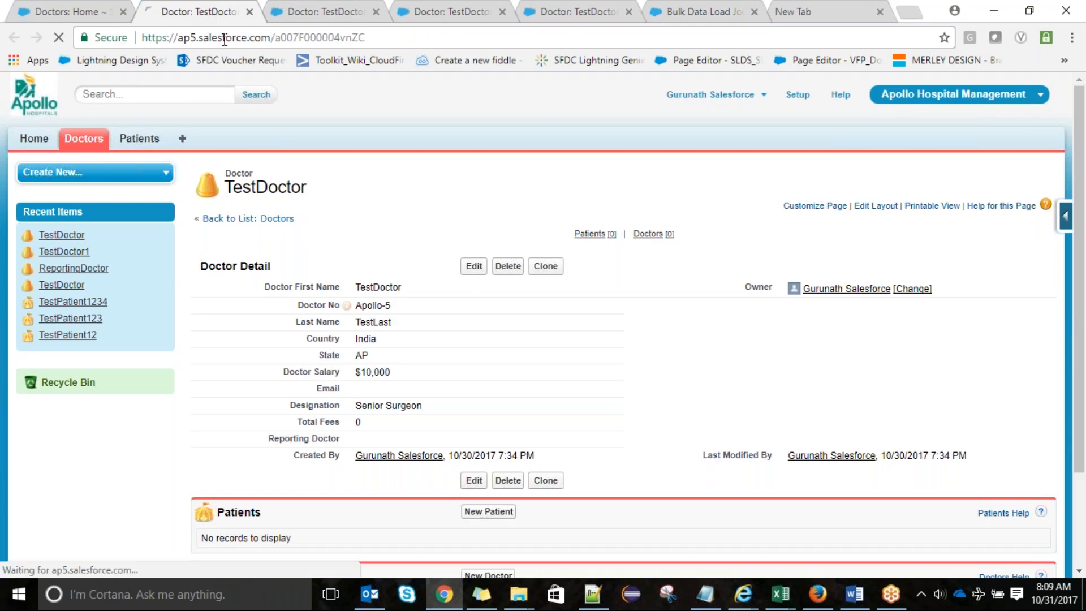
click(294, 8)
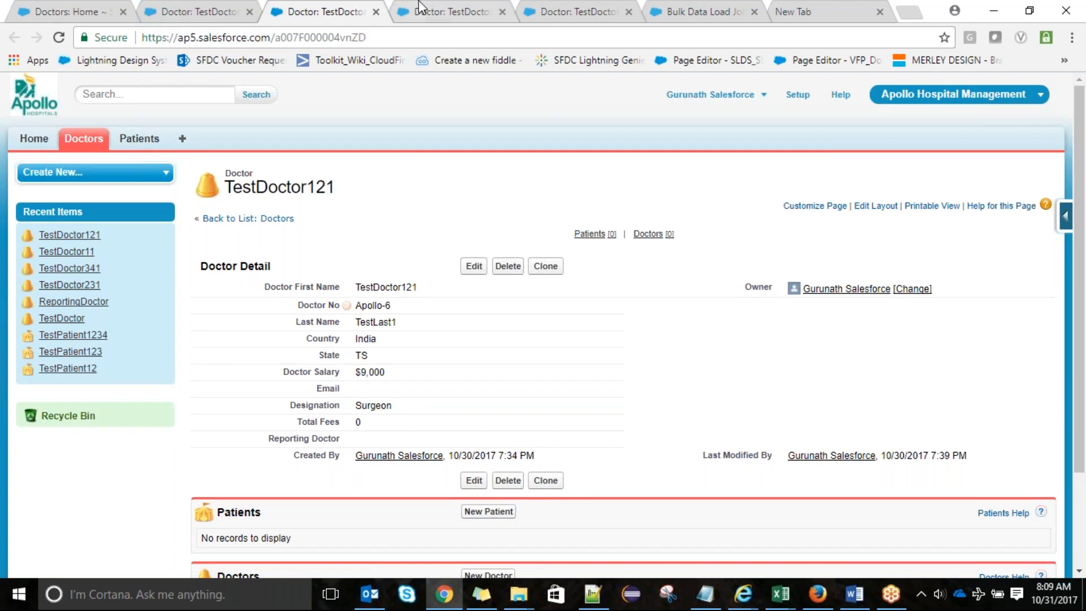
click(419, 8)
click(415, 35)
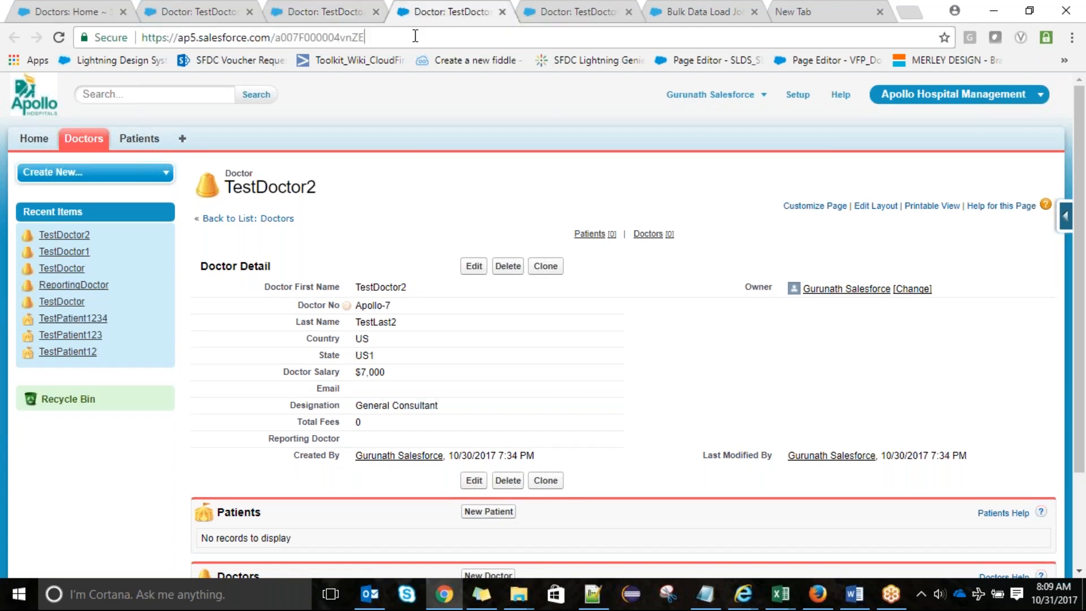
key(Return)
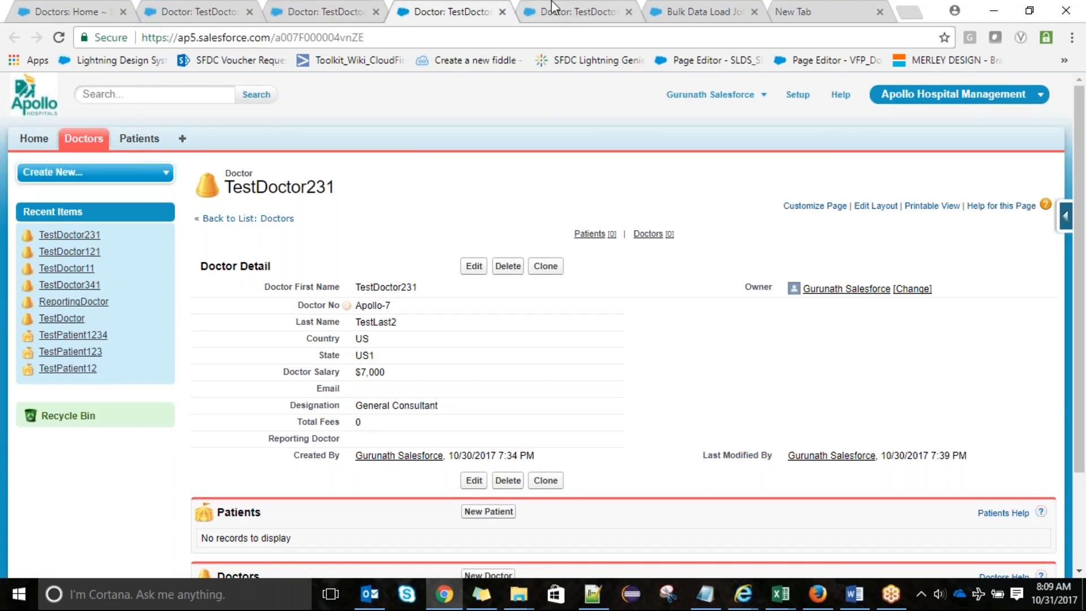
click(571, 8)
click(455, 35)
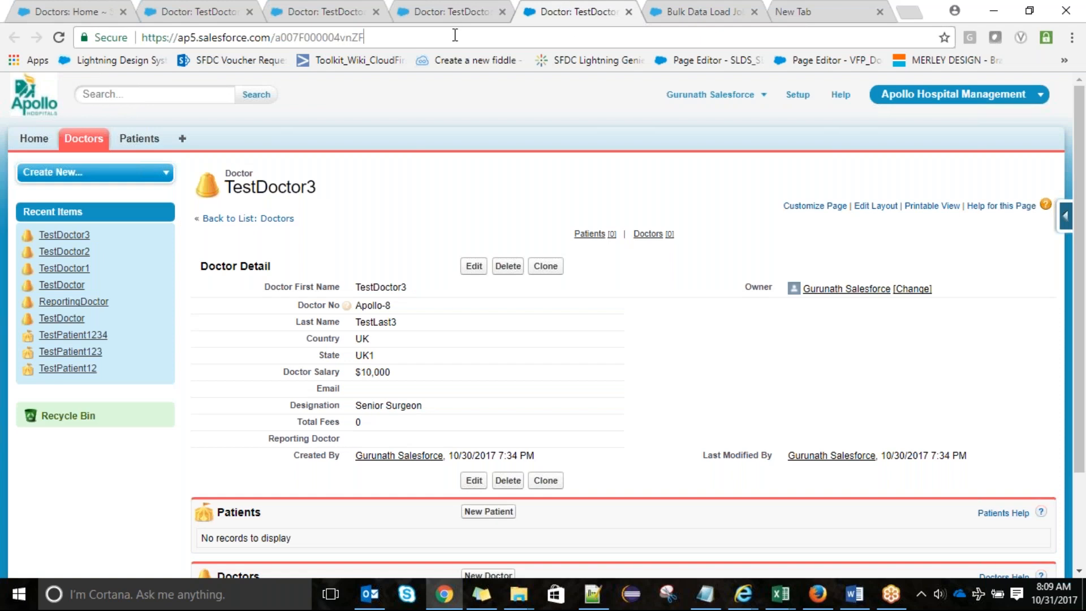
key(Return)
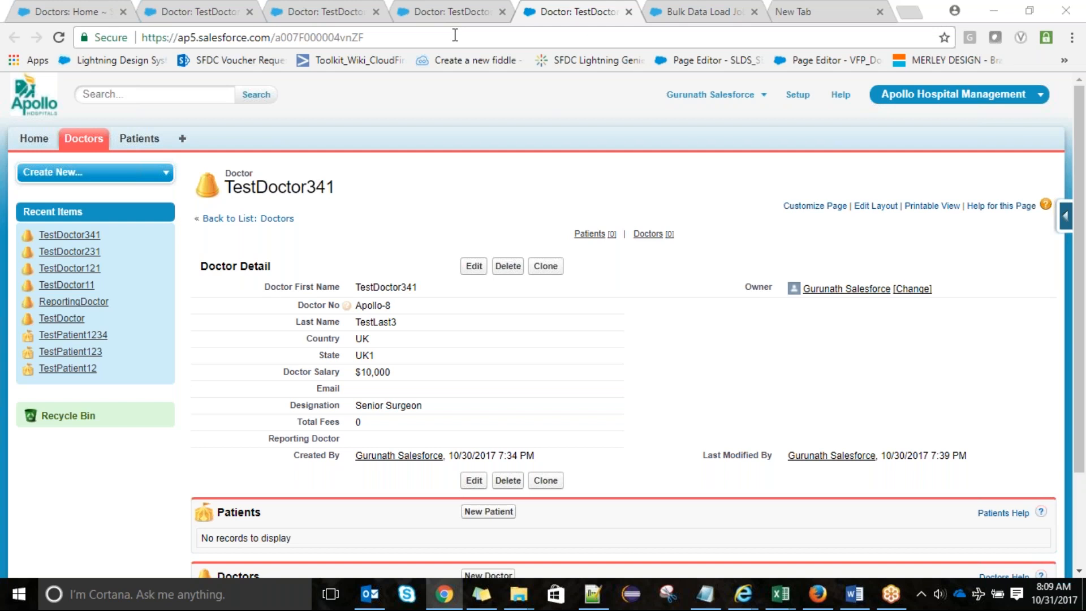
Step: Copy the doctor rows B4:G5 into rows 6–7 and widen column B
key(alt+Tab)
drag(386, 254, 558, 244)
key(ctrl+c)
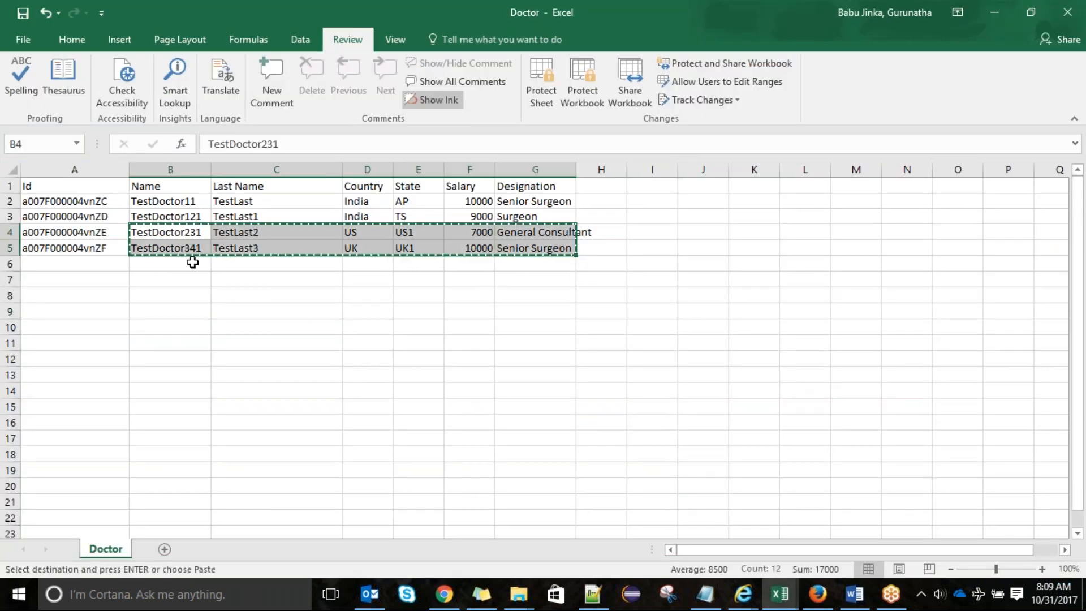
click(185, 265)
key(ctrl+v)
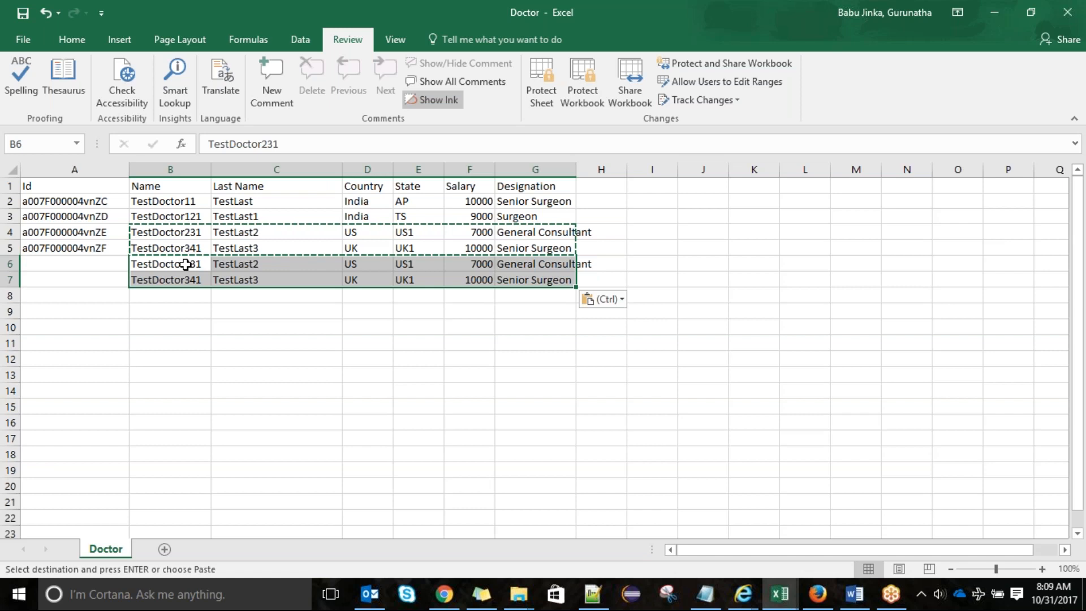
drag(208, 167, 272, 174)
Step: Append 0 to the doctor names in B2:B5
double_click(225, 202)
text(o)
key(BackSpace)
text(0)
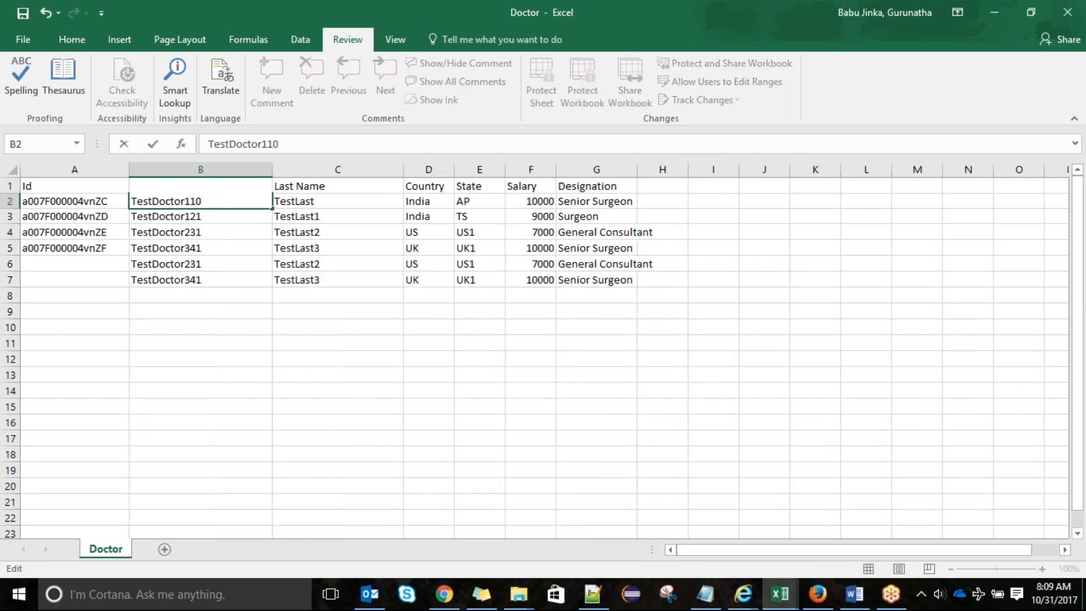
double_click(249, 219)
text(0)
double_click(230, 232)
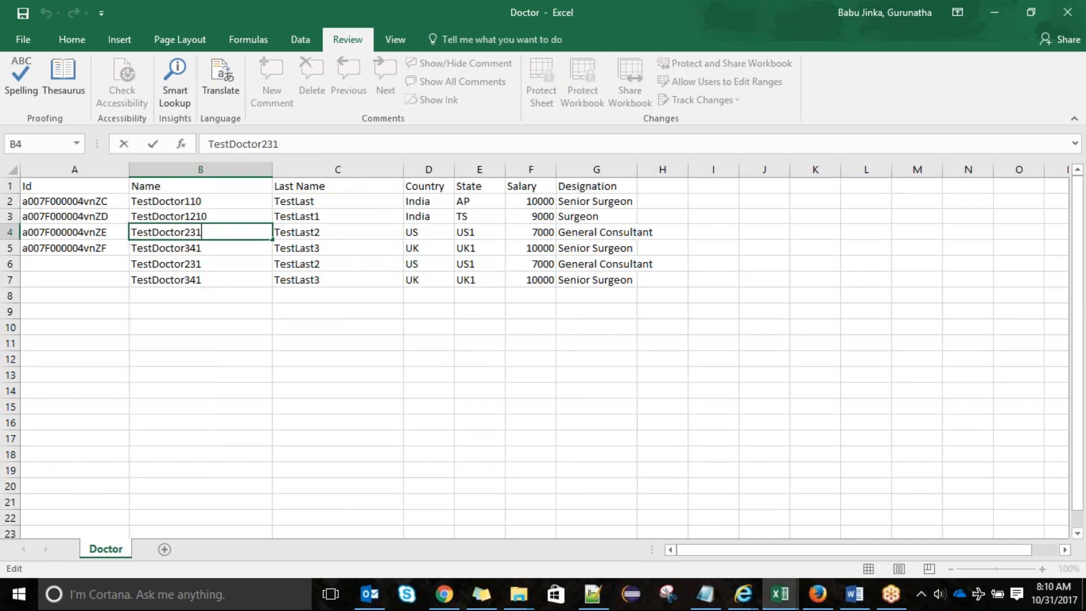
text(0)
double_click(230, 248)
text(0)
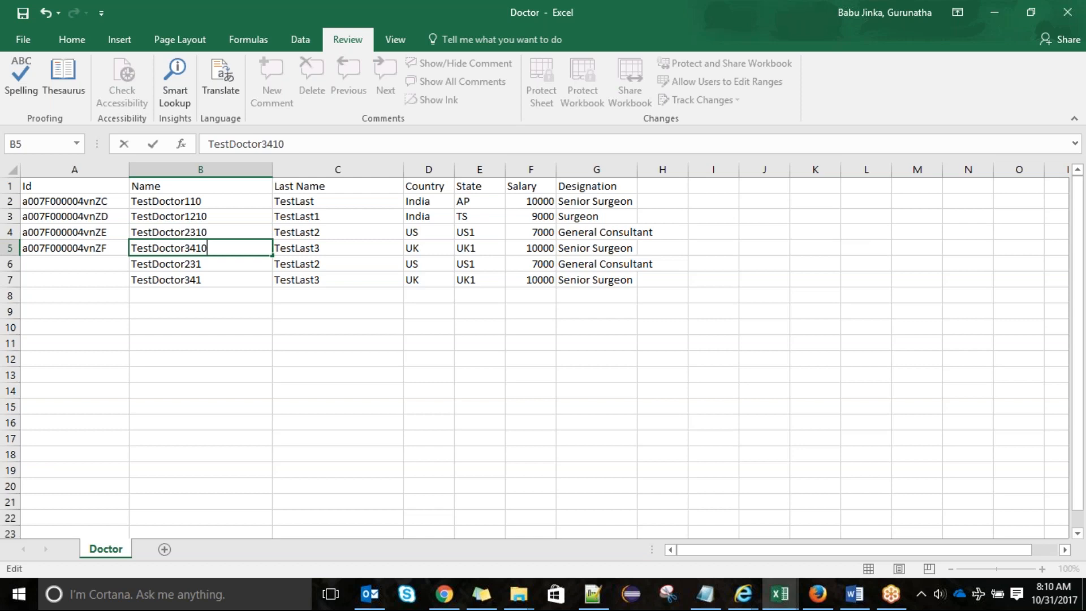
Step: Append 9 to names in B6:B7, giving TestDoctor2319 and TestDoctor3419, and save
double_click(230, 262)
text(9)
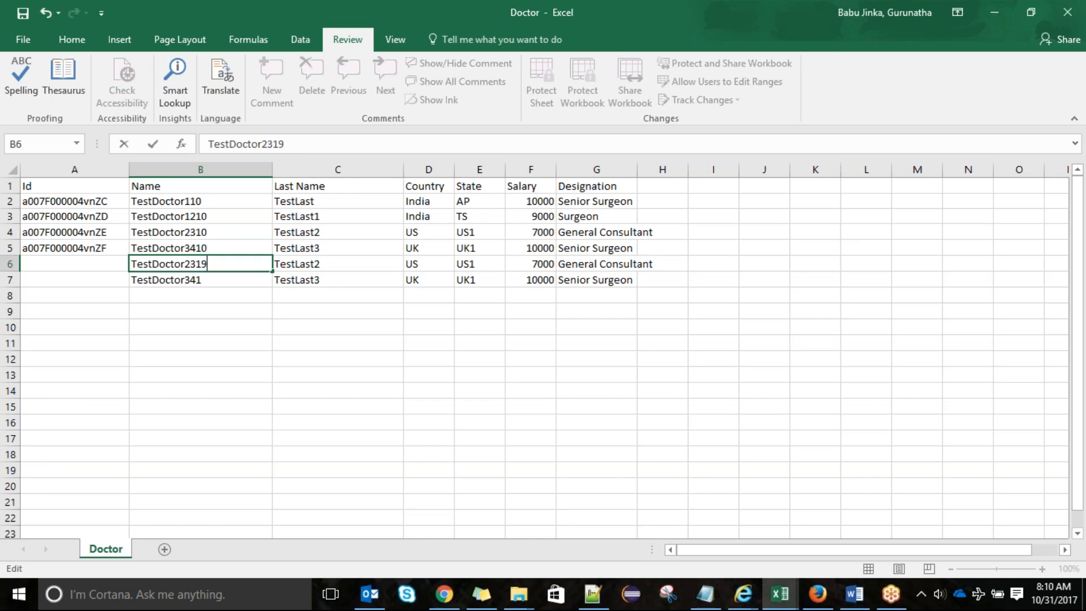
double_click(230, 281)
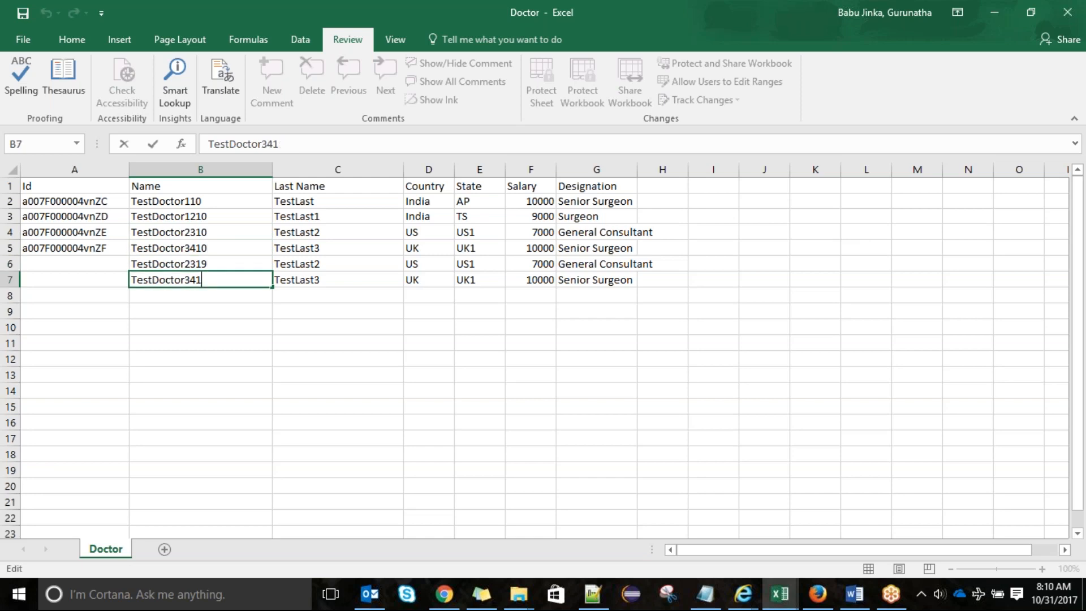
text(9)
key(ctrl+s)
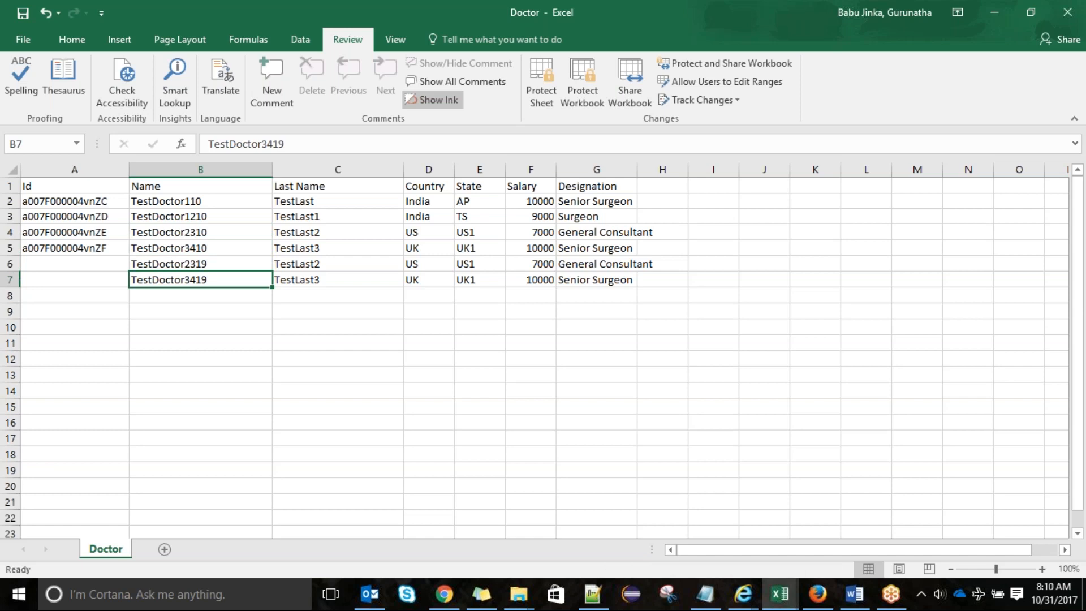
key(alt+Tab)
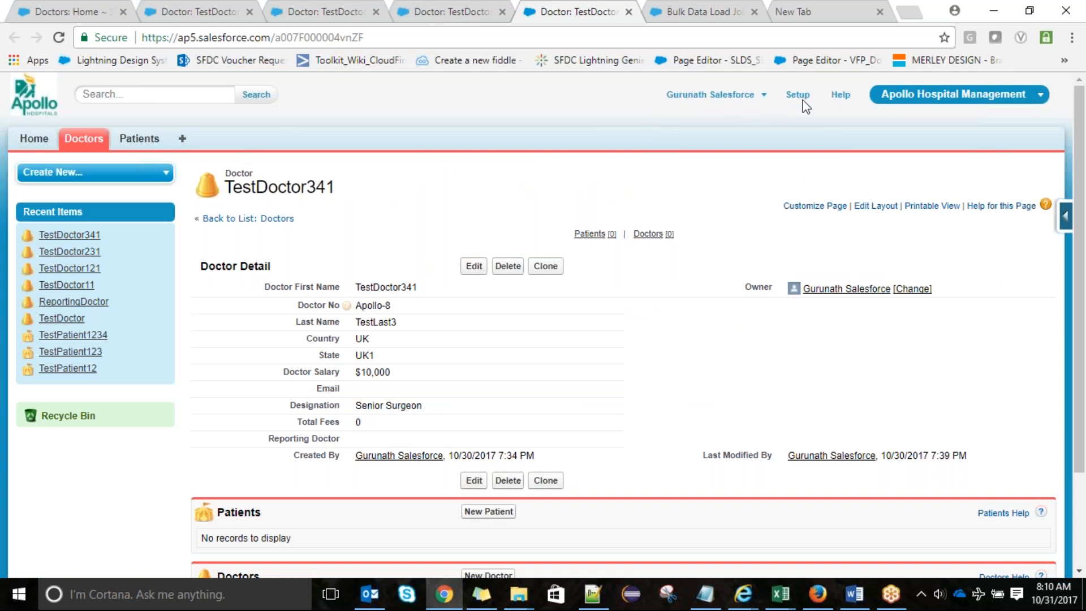
Step: Expand Data Management in Setup and open the Data Loader page
click(695, 3)
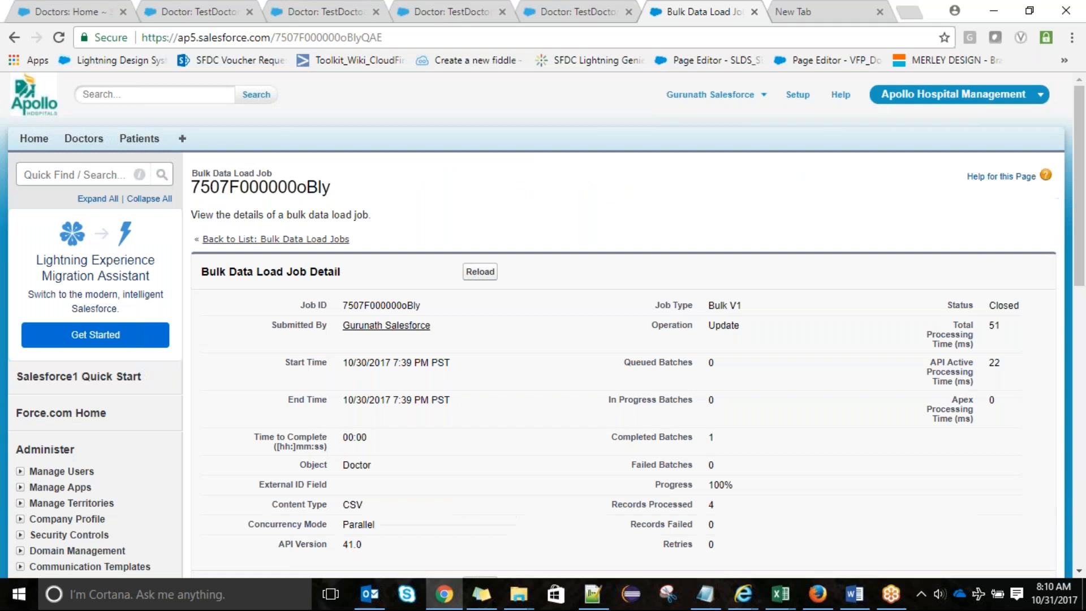
scroll(1084, 246, down, 2)
scroll(1085, 246, down, 5)
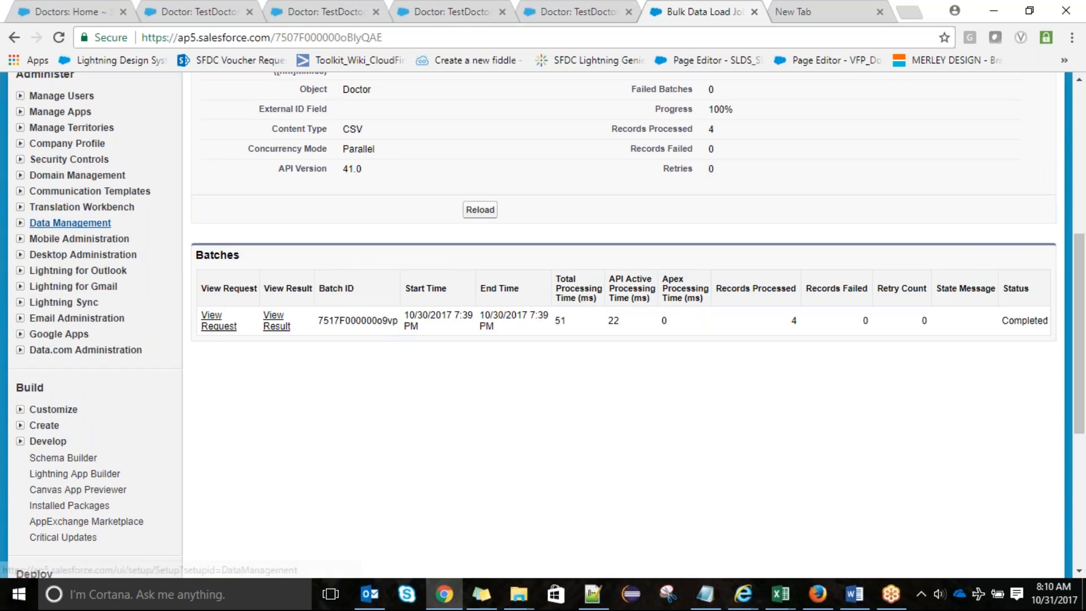
click(20, 224)
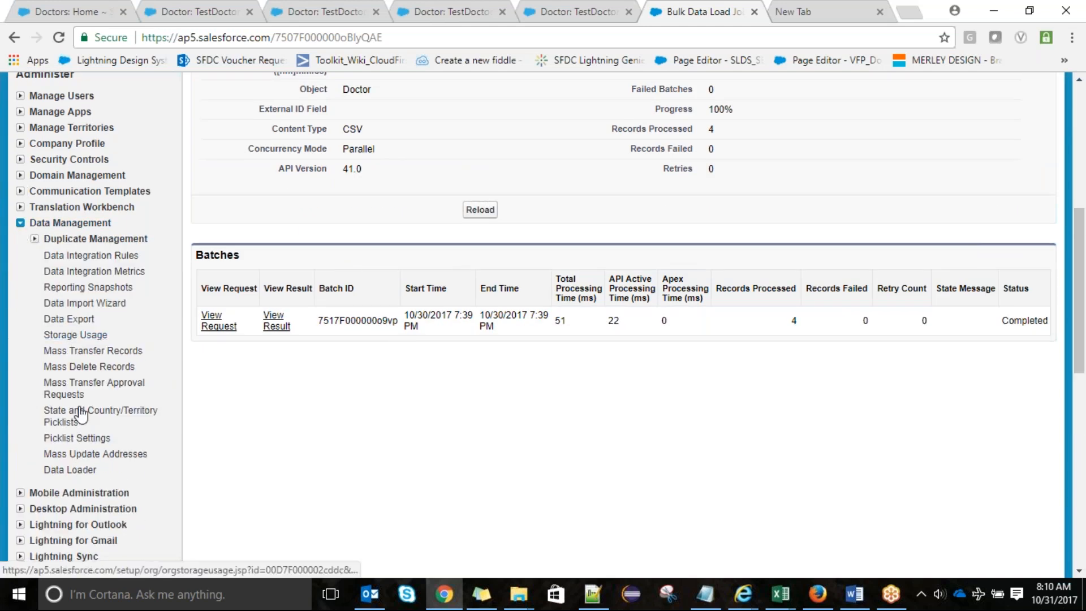
click(85, 471)
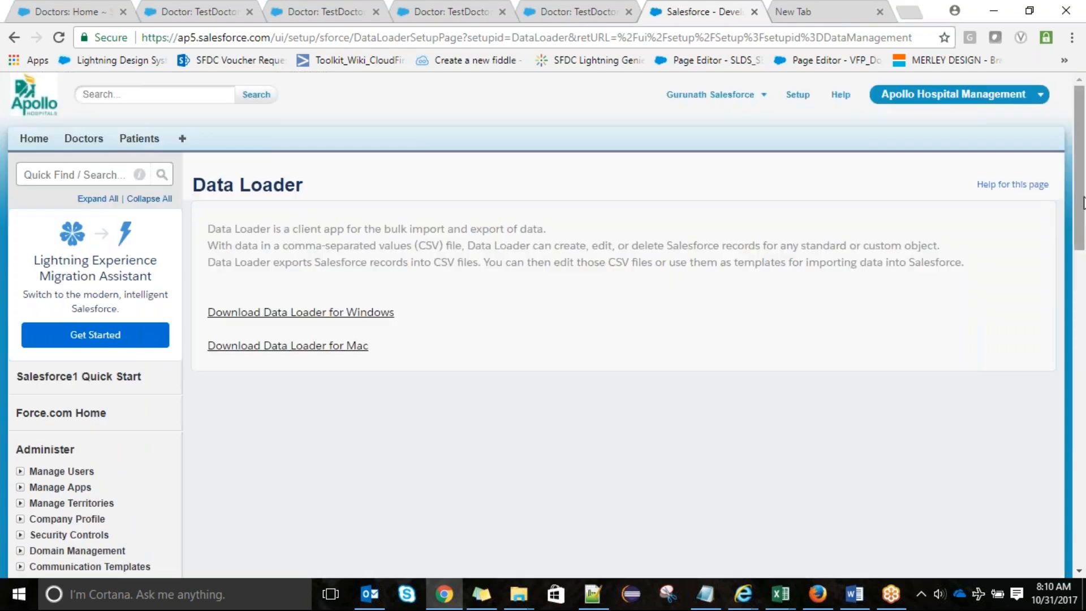
Step: Open the Data Import Wizard setup page and launch the wizard
drag(1080, 203, 1081, 310)
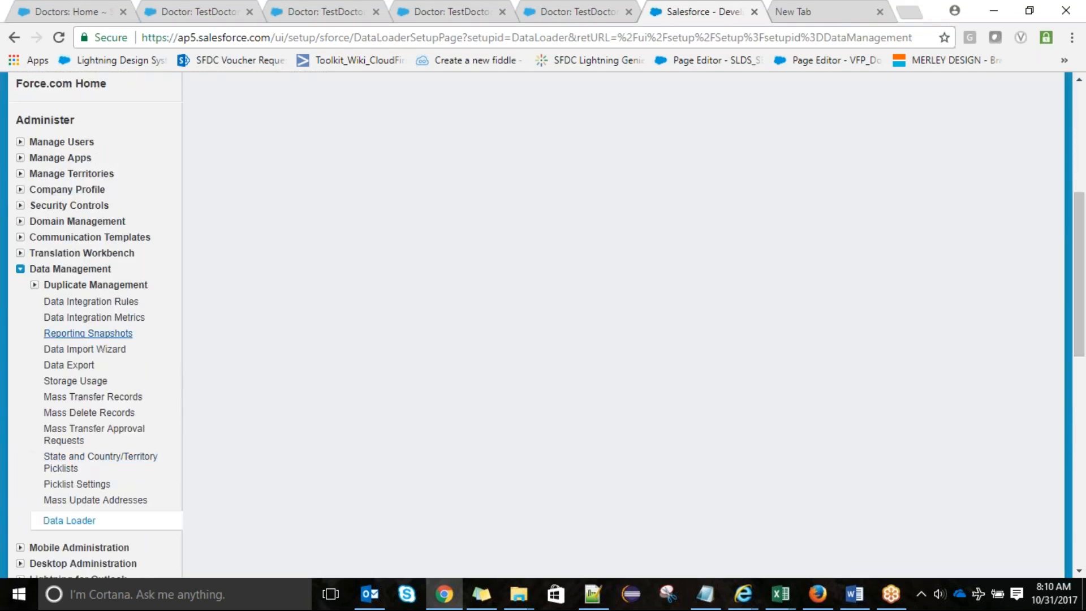
click(84, 349)
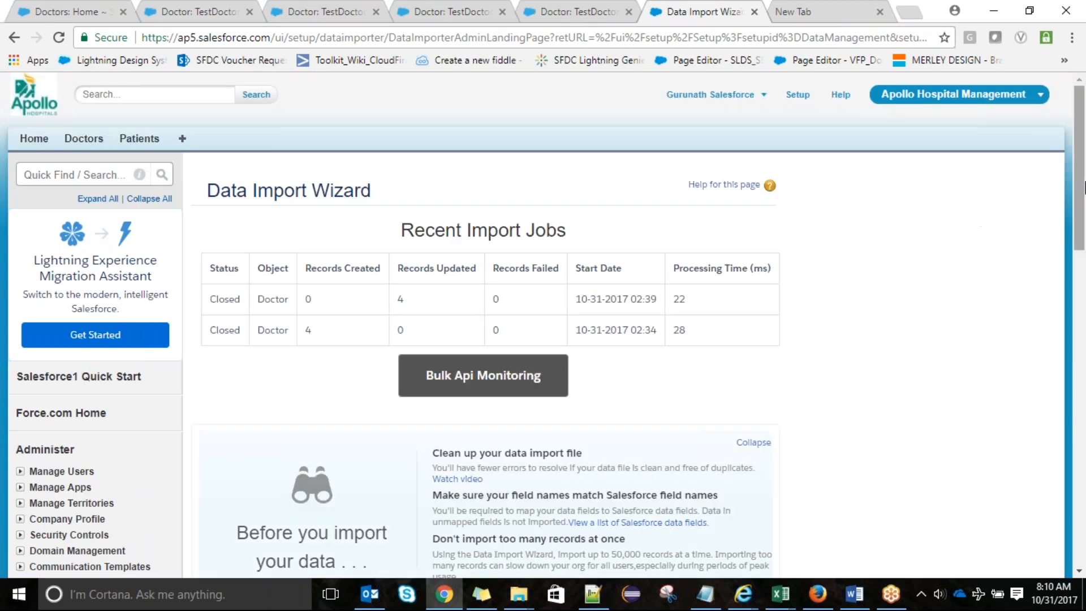
scroll(1084, 211, down, 1)
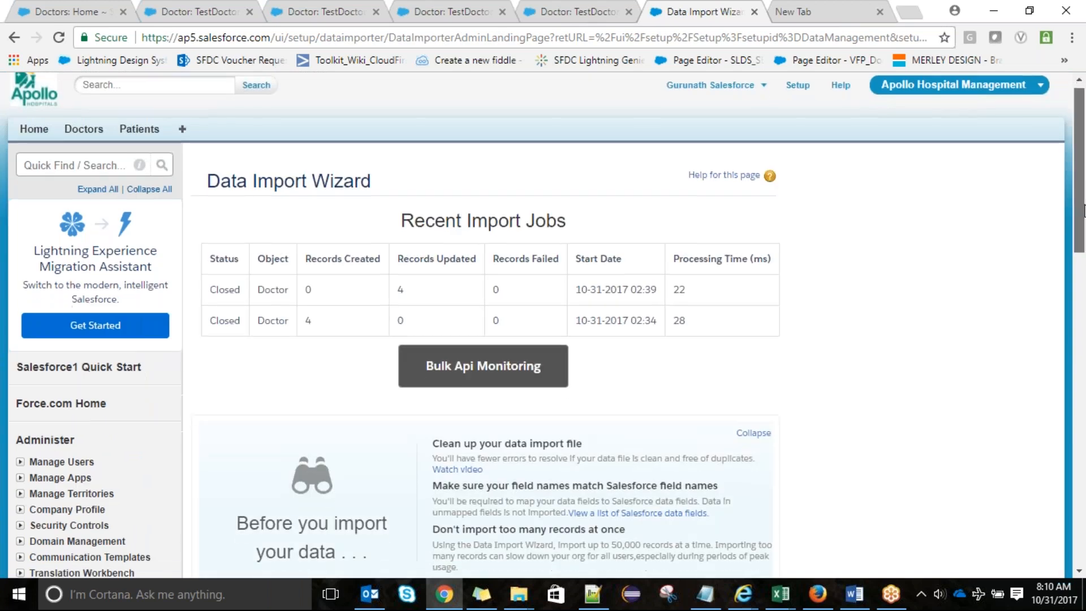
scroll(1084, 210, down, 6)
drag(1084, 306, 1061, 334)
scroll(1084, 191, down, 1)
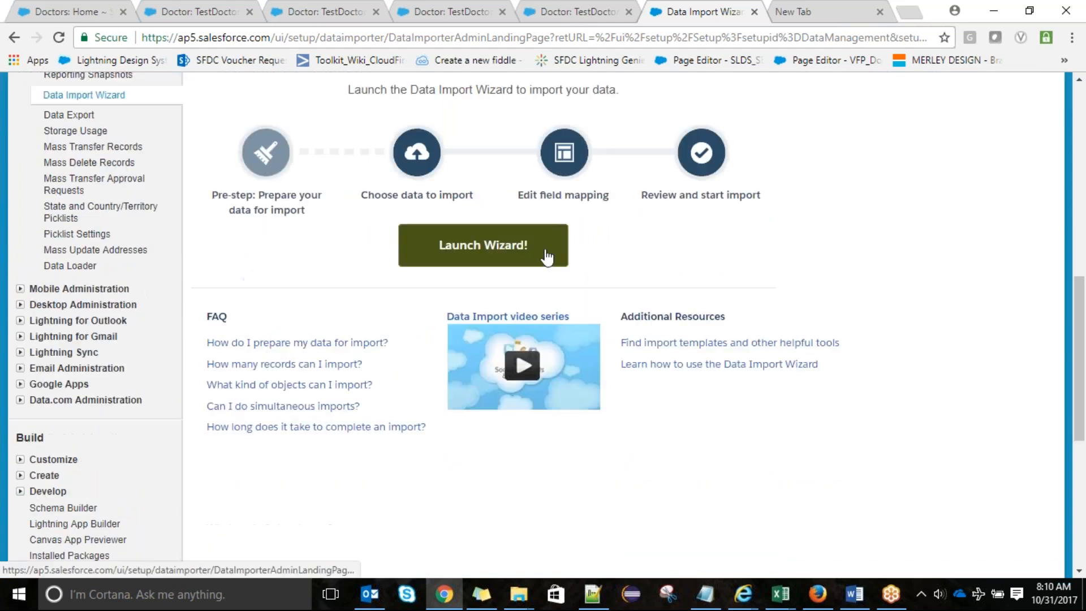
click(545, 256)
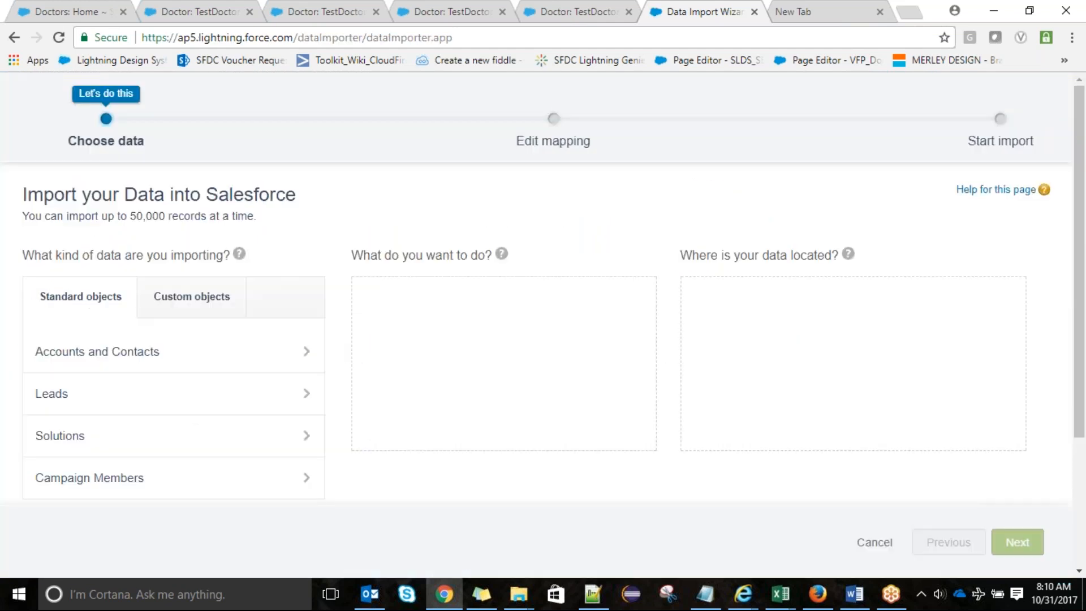
Step: Import into Doctors, adding new and updating existing records matched by Salesforce.com ID
click(181, 309)
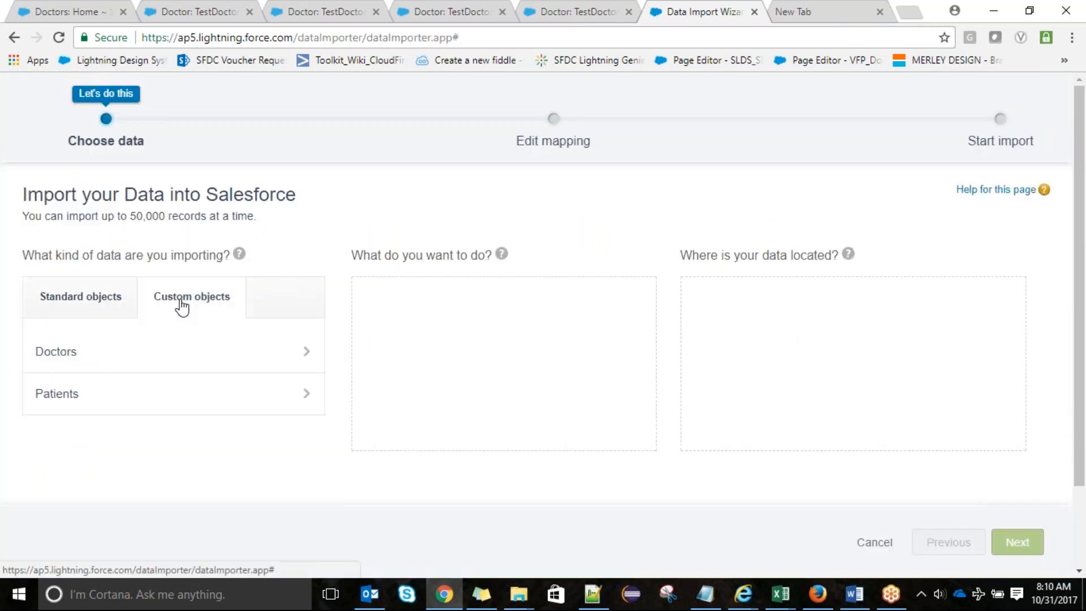
click(226, 354)
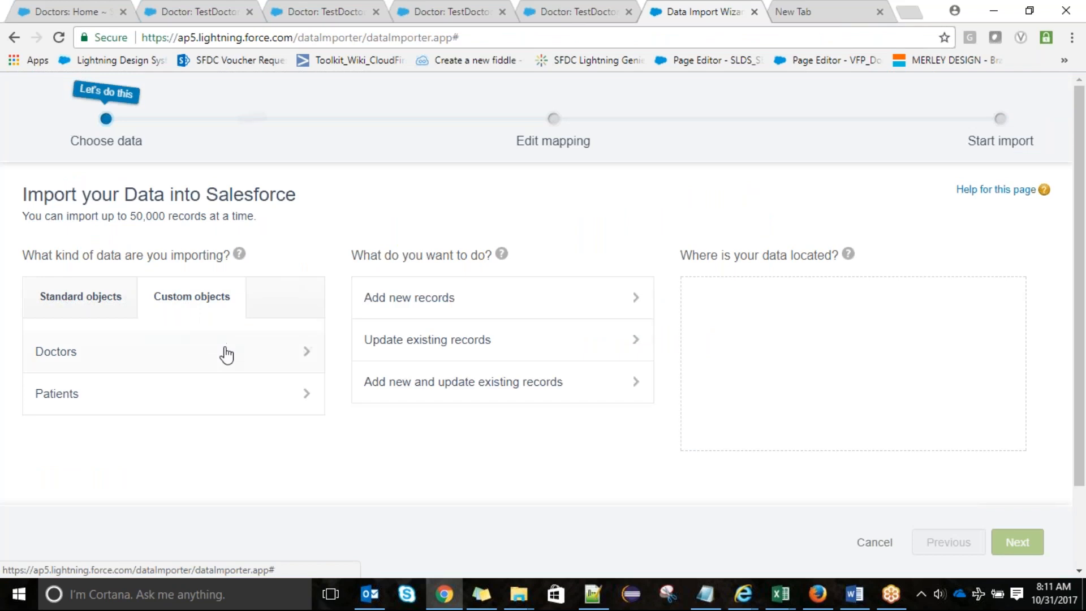
click(425, 384)
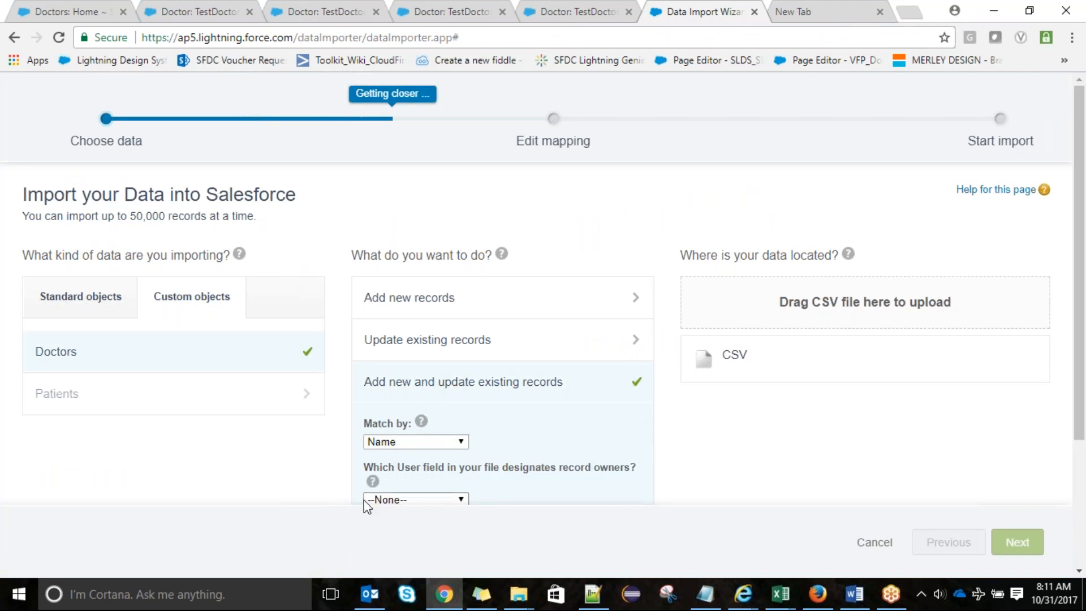
click(390, 442)
click(392, 468)
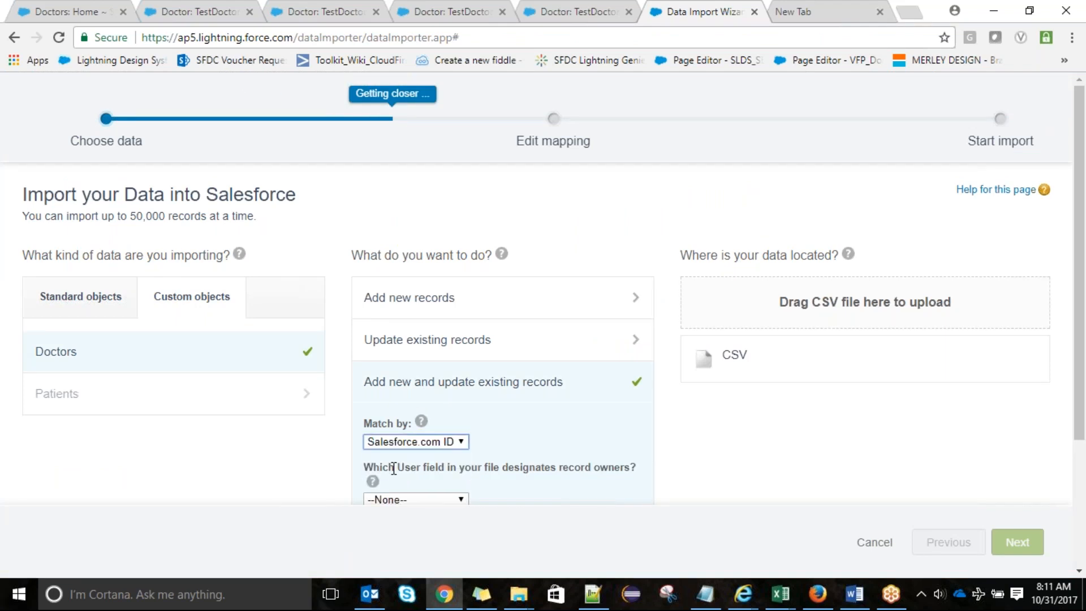
Step: Upload Doctor.csv as the CSV file and continue to field mapping
click(714, 363)
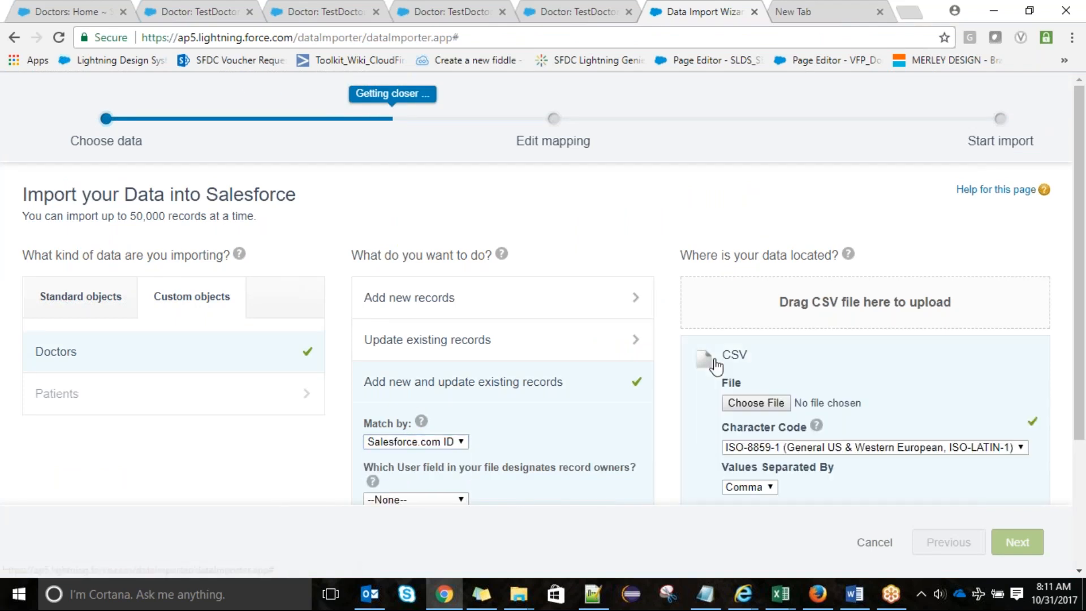
click(763, 409)
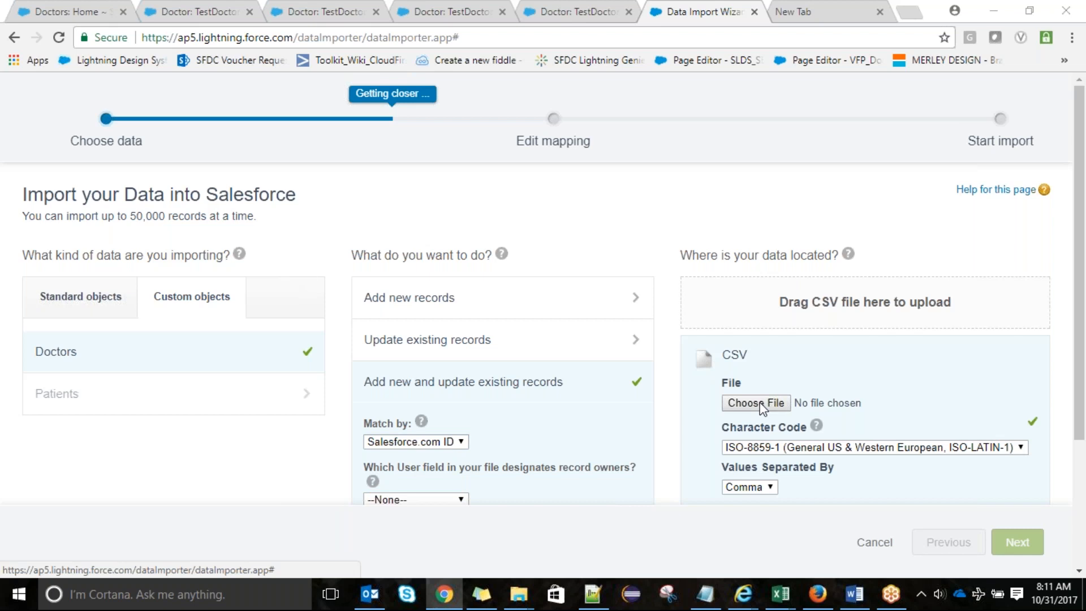
text(doc)
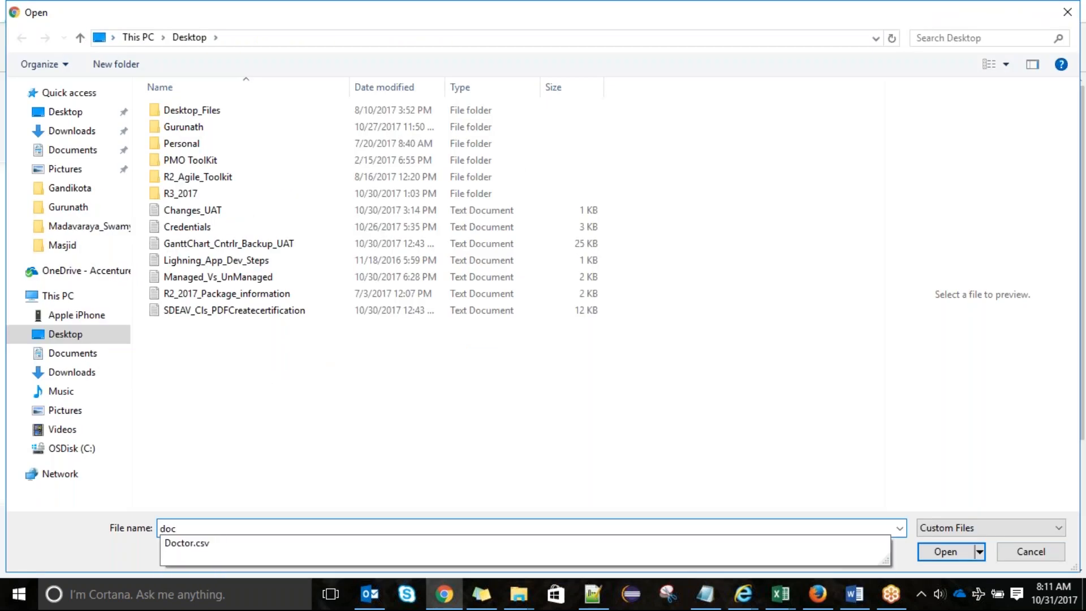
key(Down)
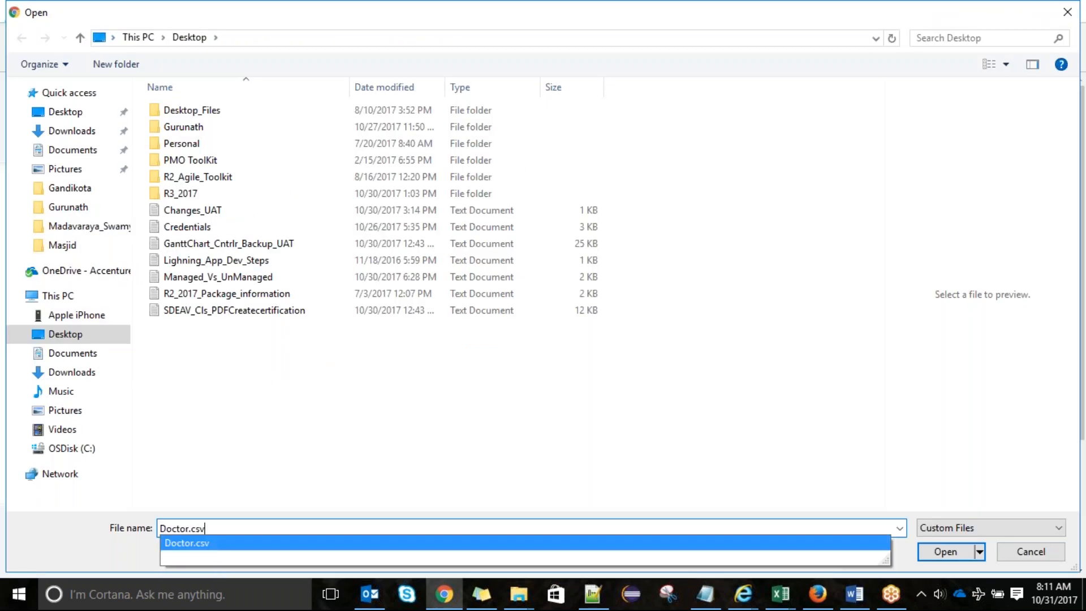
key(Return)
click(1007, 542)
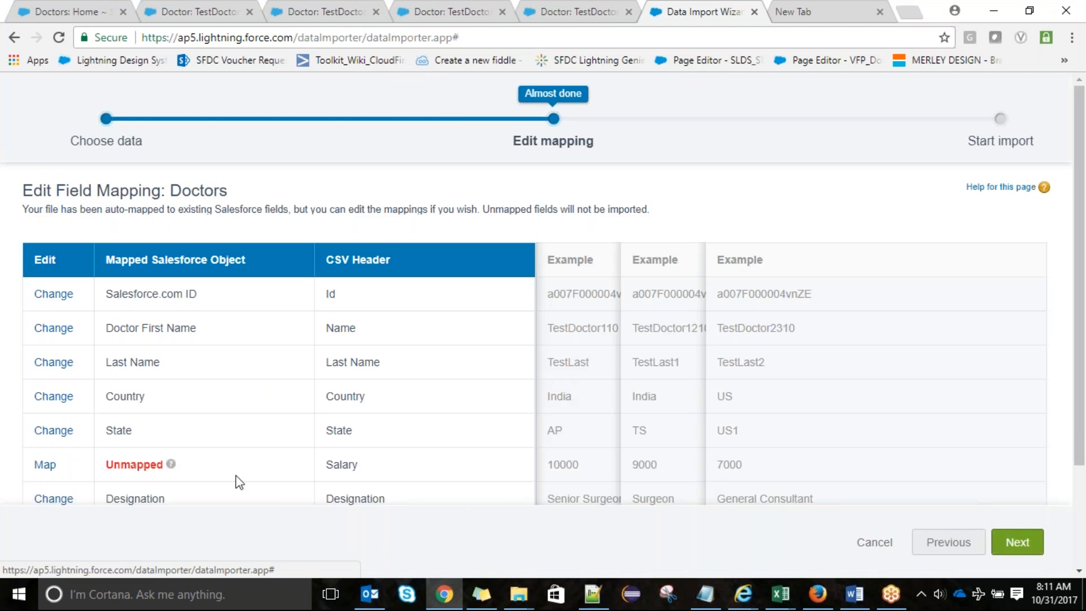
Step: Map Salary to Doctor Salary for 7 mapped fields, then list all six Doctors
click(45, 465)
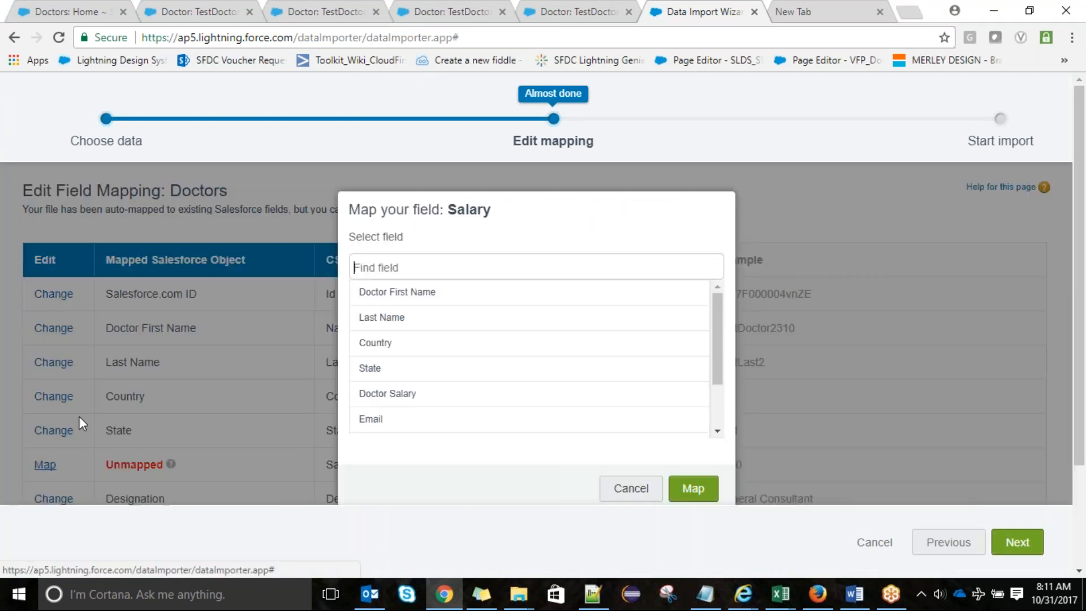
click(465, 405)
click(705, 502)
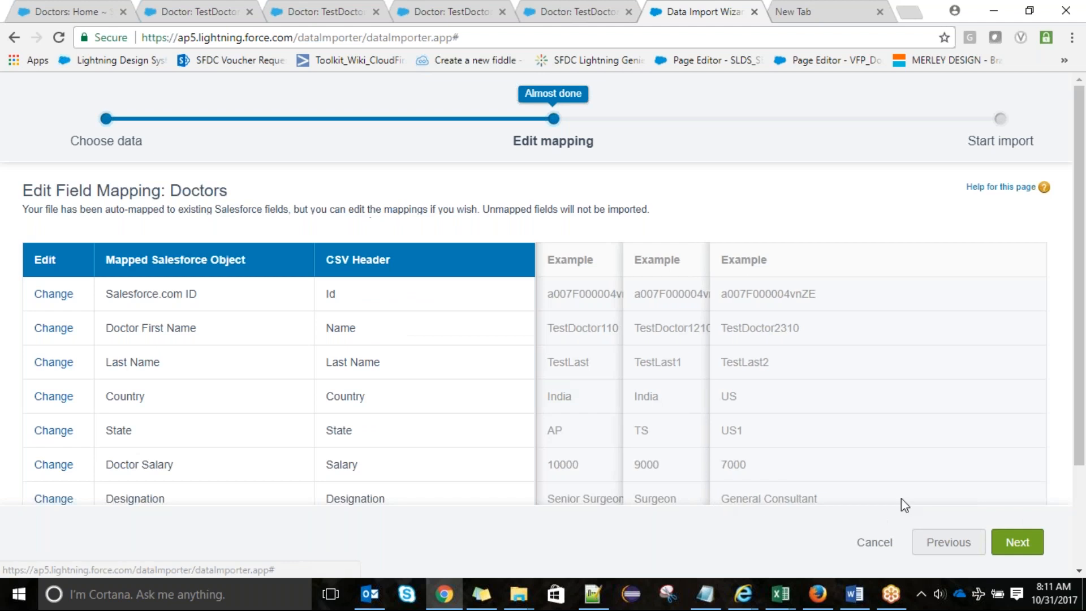
click(1007, 542)
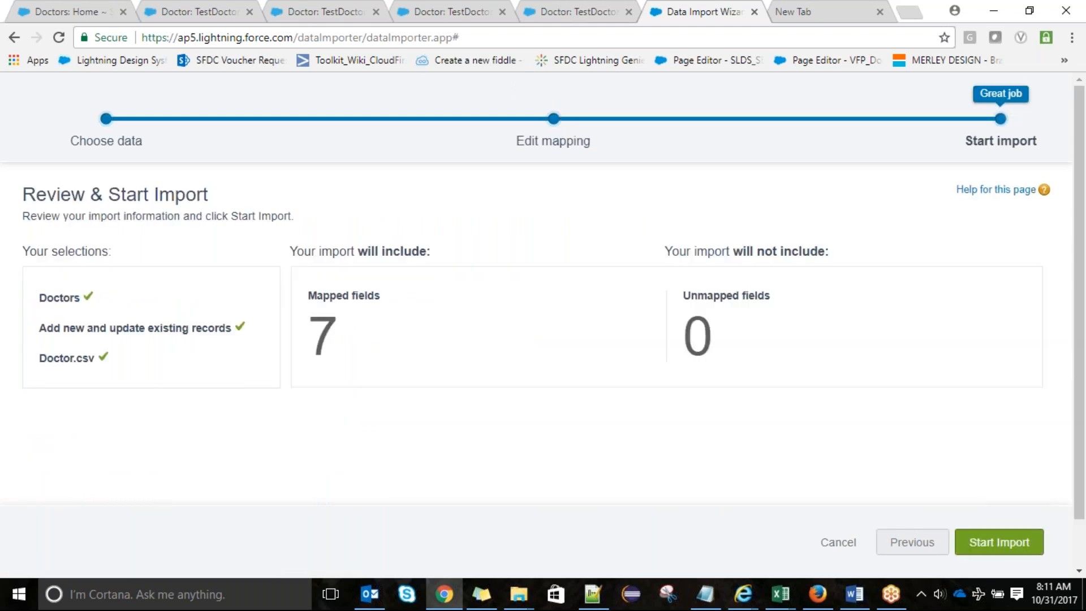
click(57, 8)
click(273, 220)
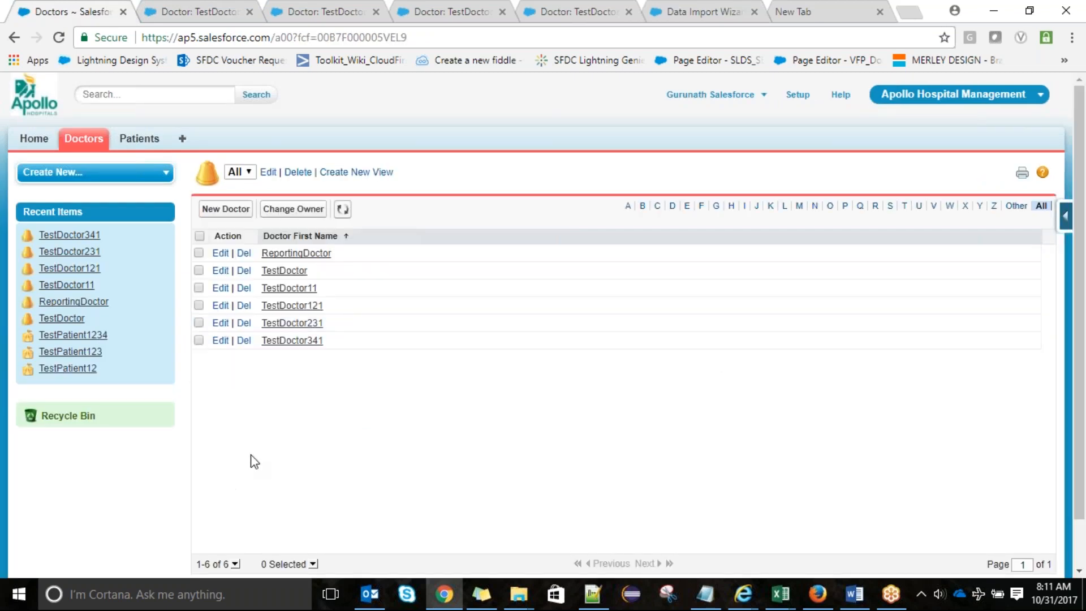
Step: Start the Doctor import, then refresh the Doctors list to show eight records
click(699, 8)
click(987, 552)
click(701, 315)
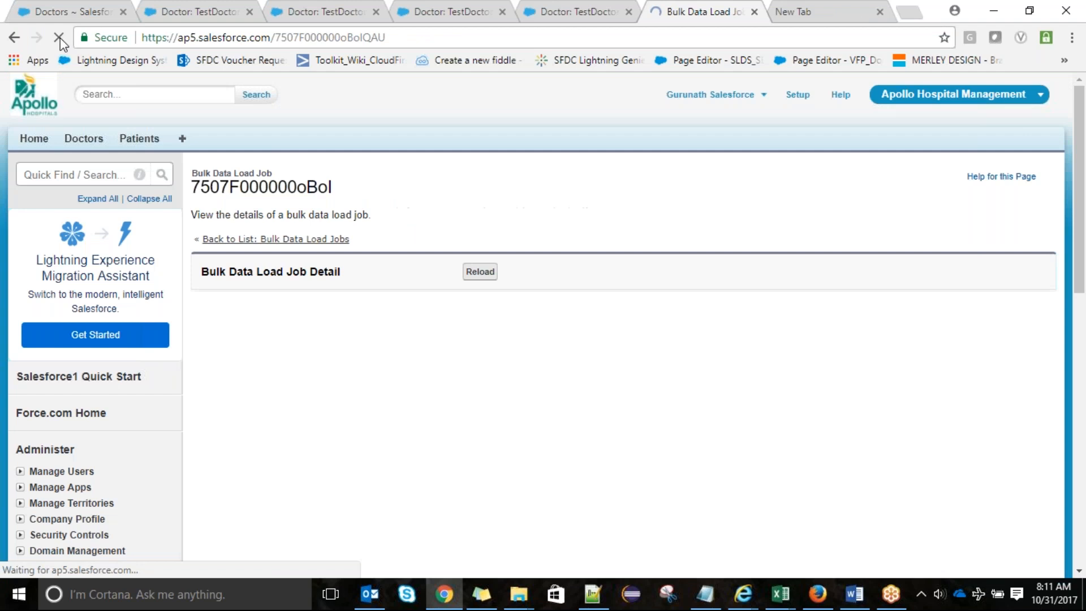
click(65, 11)
click(342, 210)
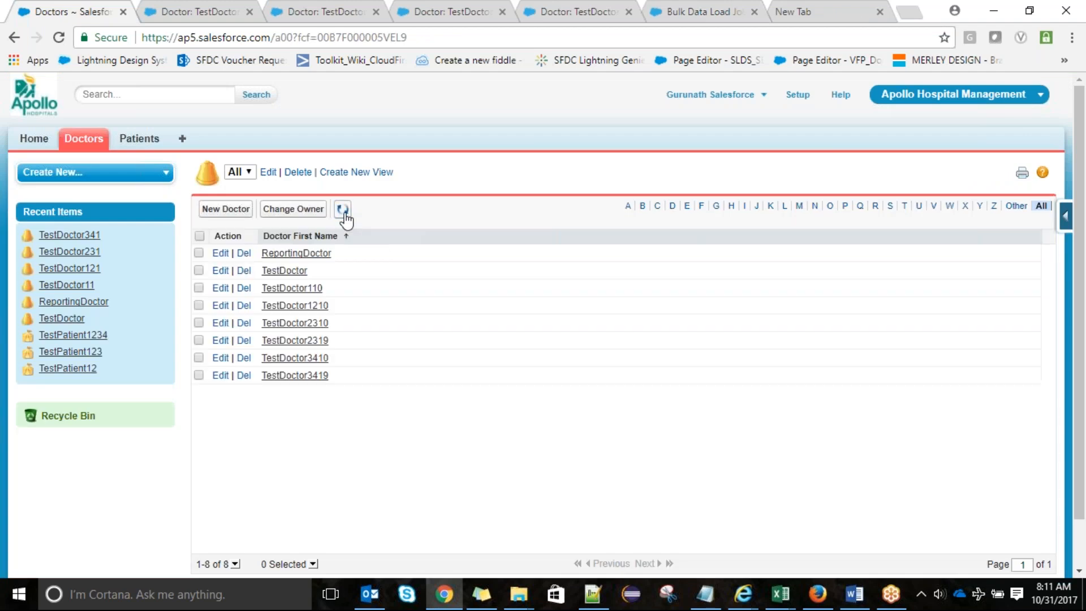
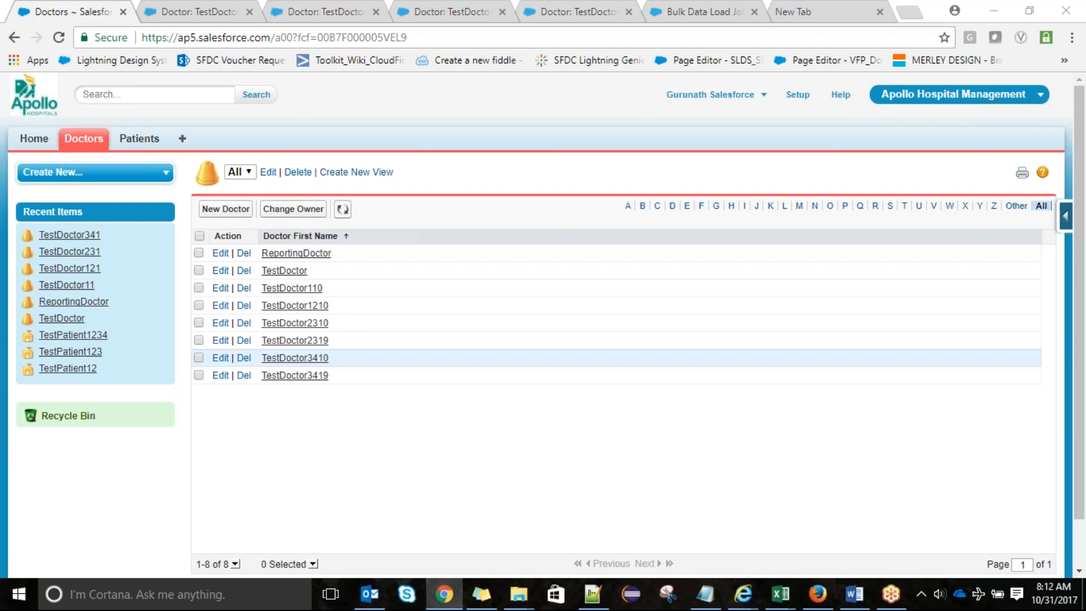
Step: Switch from the Salesforce Doctors list to the Data Migration notes in Notepad
key(alt+Tab)
key(alt+Tab)
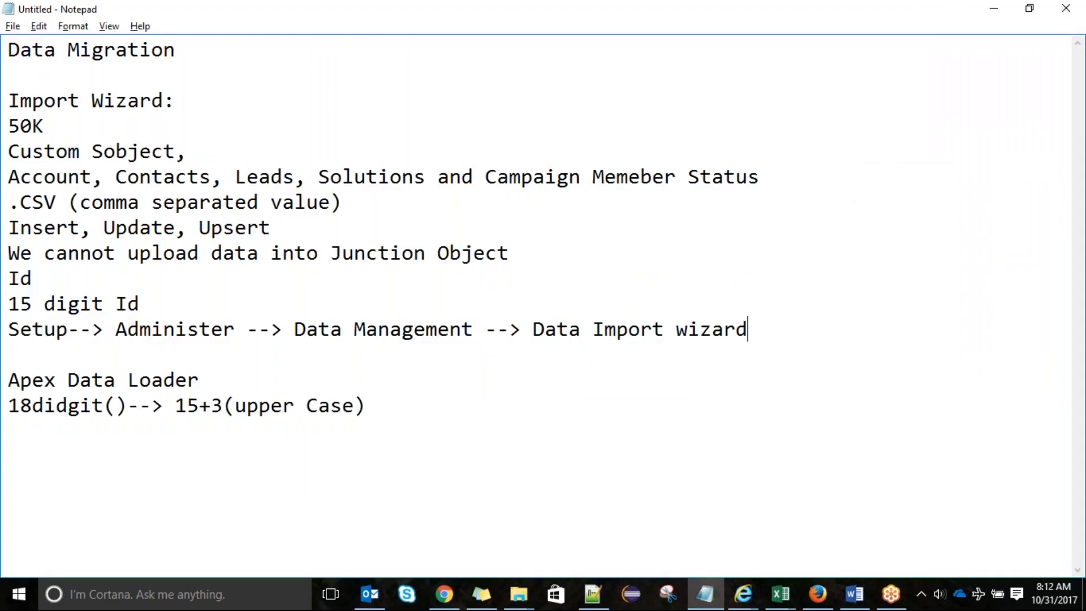
Step: Add the lines '50 Million', 'Sobject' and '.CSV' below the Apex Data Loader notes
click(377, 405)
key(Return)
key(Return)
text(50 Million)
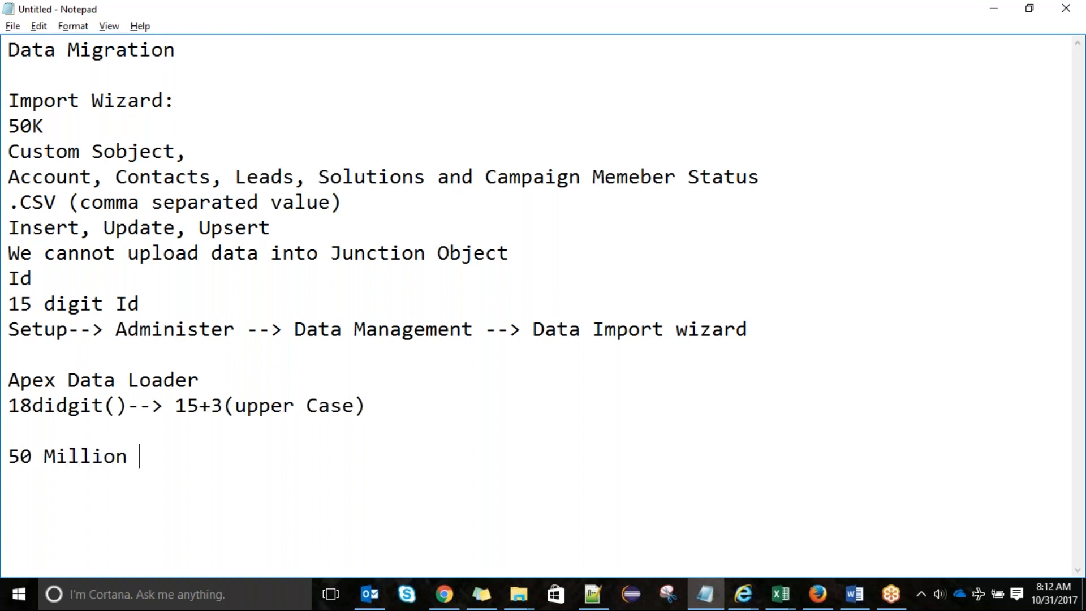
key(Return)
text(Sobject)
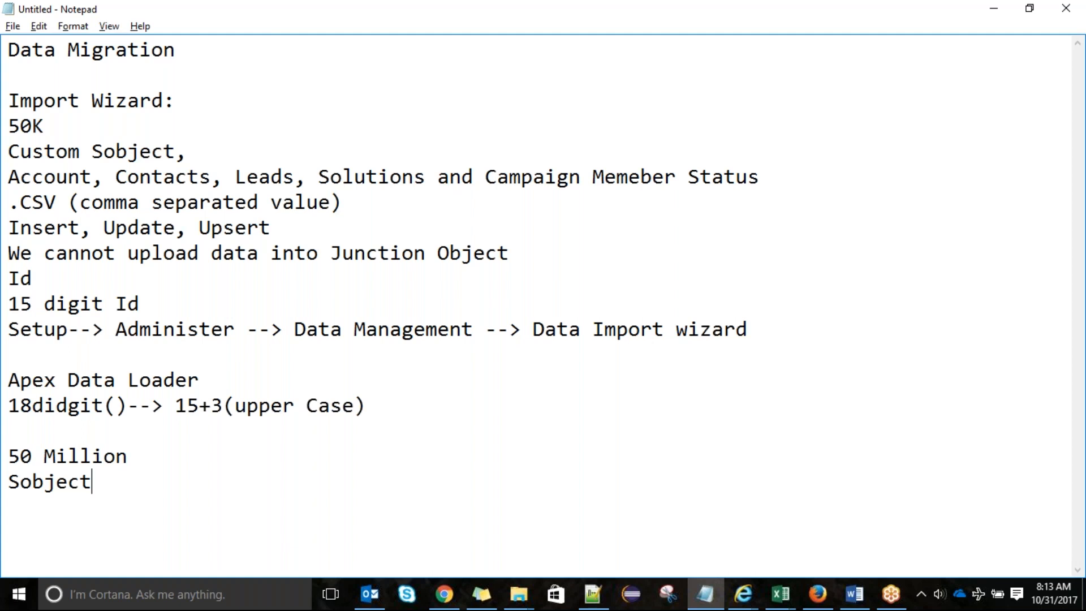
key(Return)
text(.CSV)
key(Return)
click(315, 227)
Step: Copy the 'Insert, Update, Upsert' line below .CSV and extend it with Delete, Hard Delete, EXport and Export All
drag(315, 226, 7, 228)
key(ctrl+c)
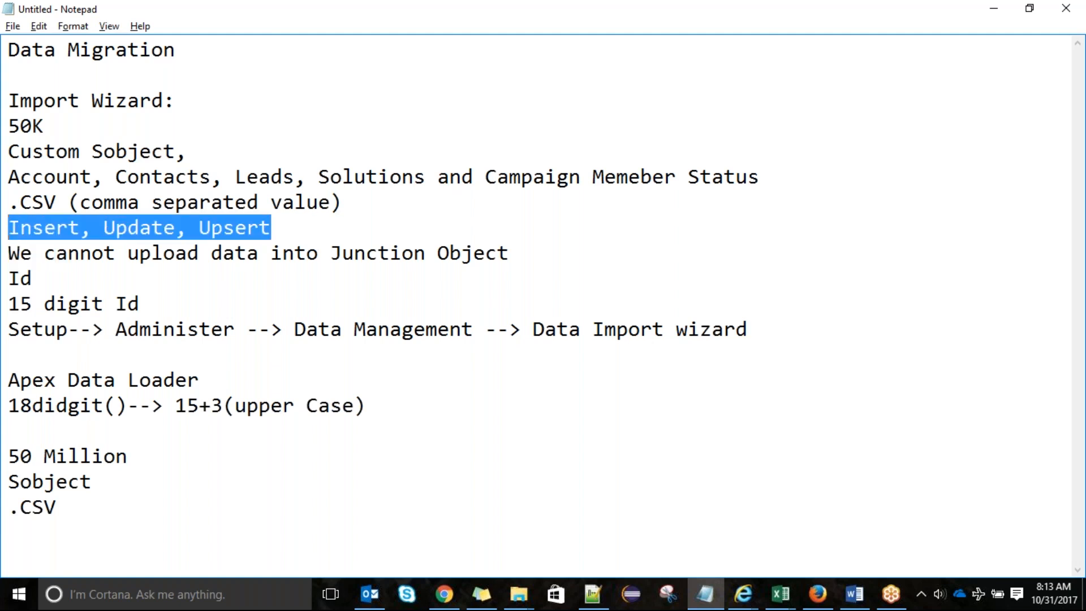
click(85, 511)
key(Down)
key(ctrl+v)
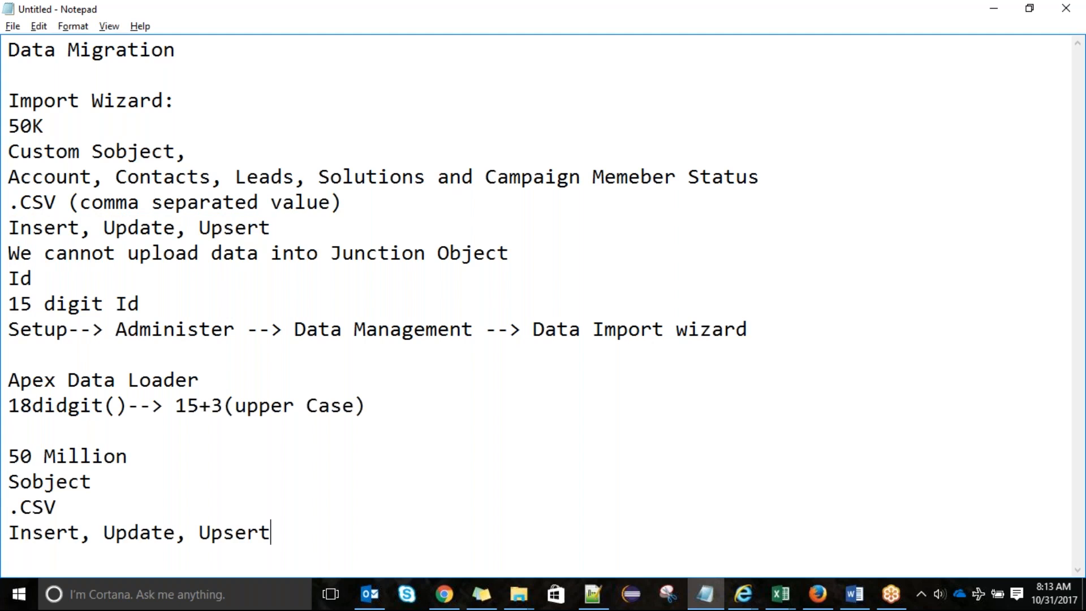
text(, Delete,)
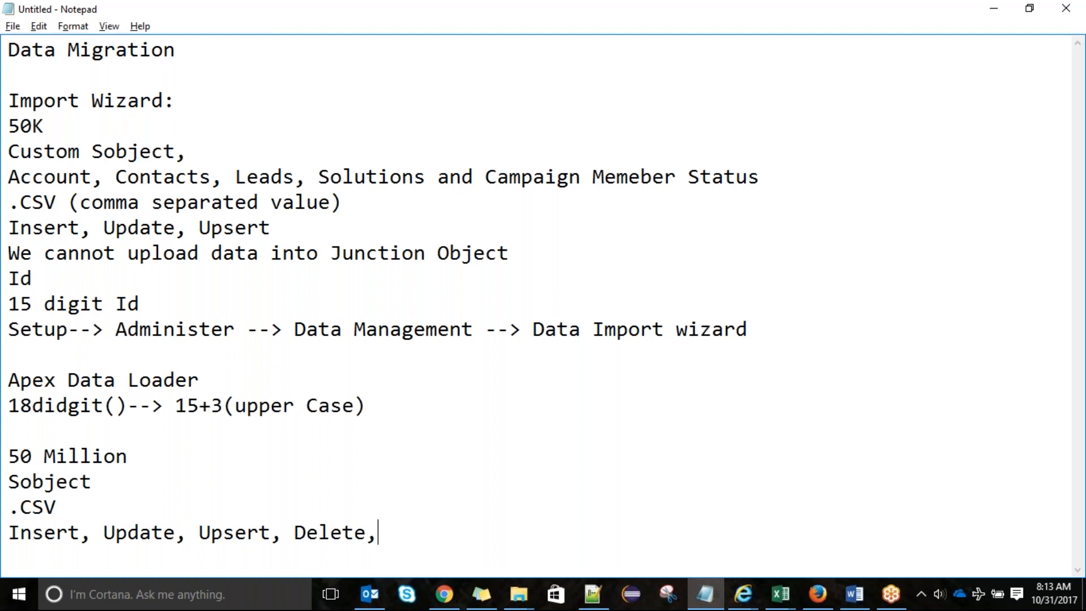
text(Hard Delete)
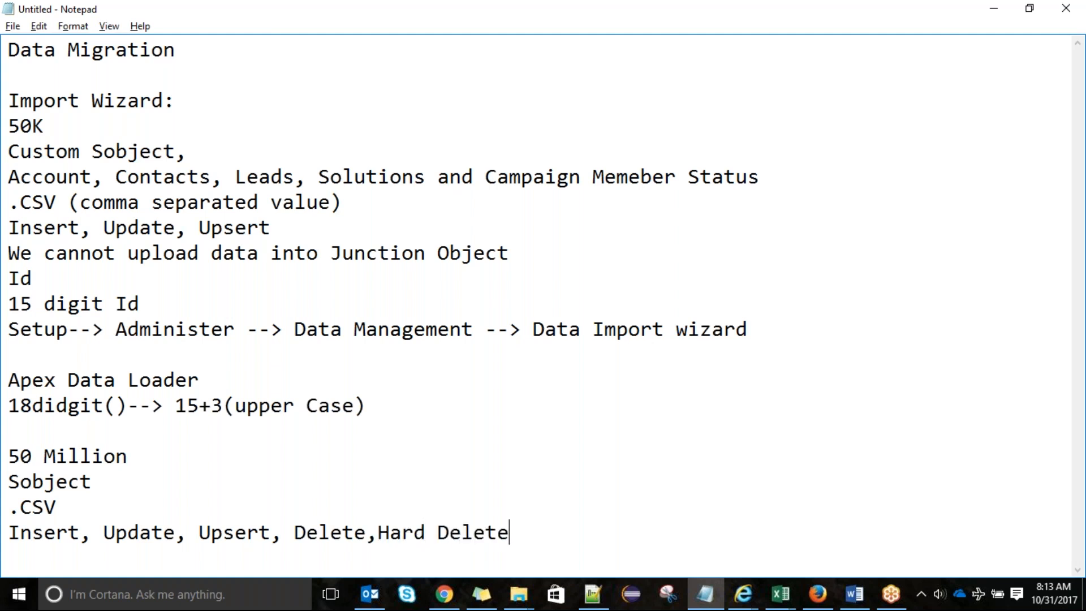
text(, EXport)
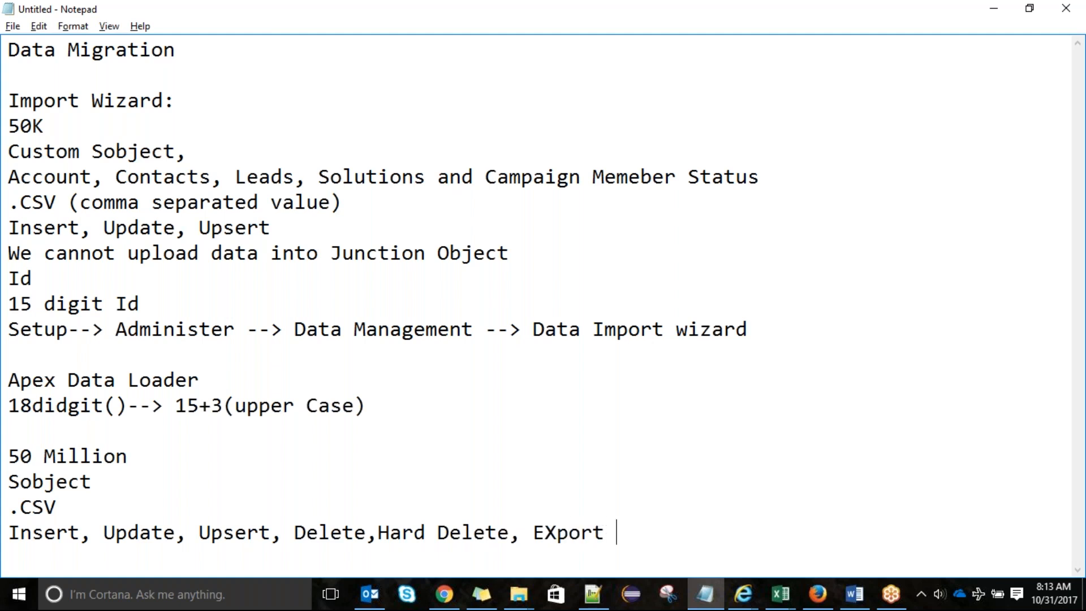
text( and Export )
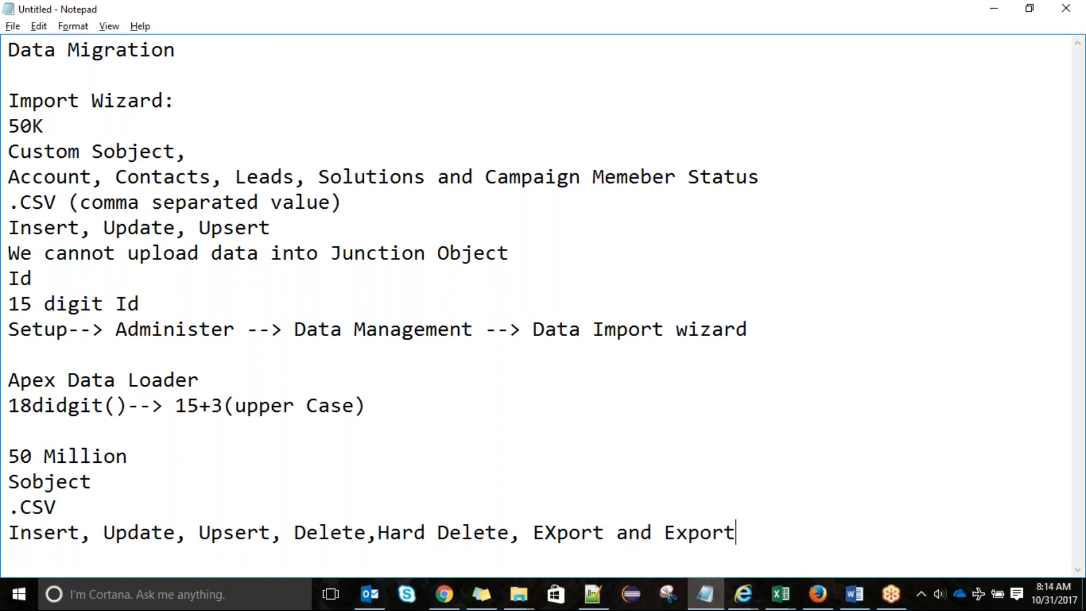
text(All)
Step: In Salesforce, go to Setup > Data Management > Data Loader from the Bulk Data Load Job page
key(alt+Tab)
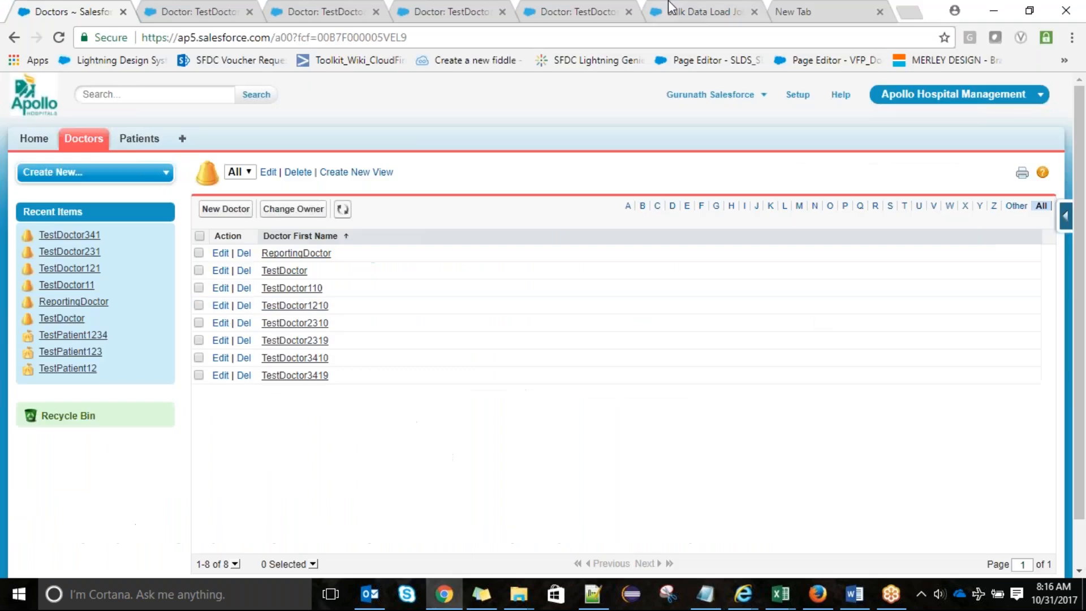
click(678, 12)
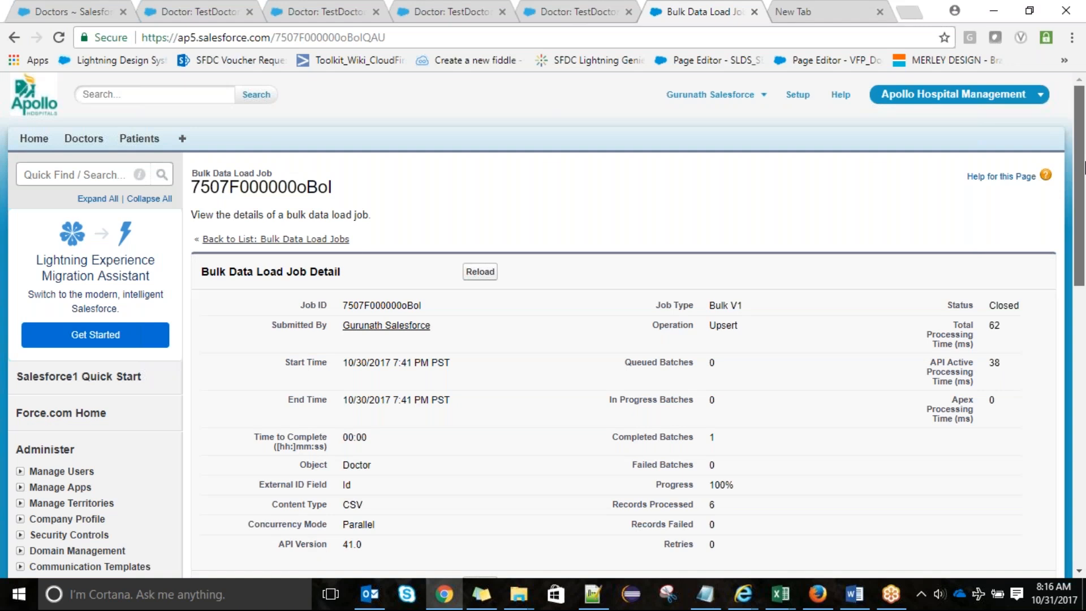
scroll(1081, 170, down, 7)
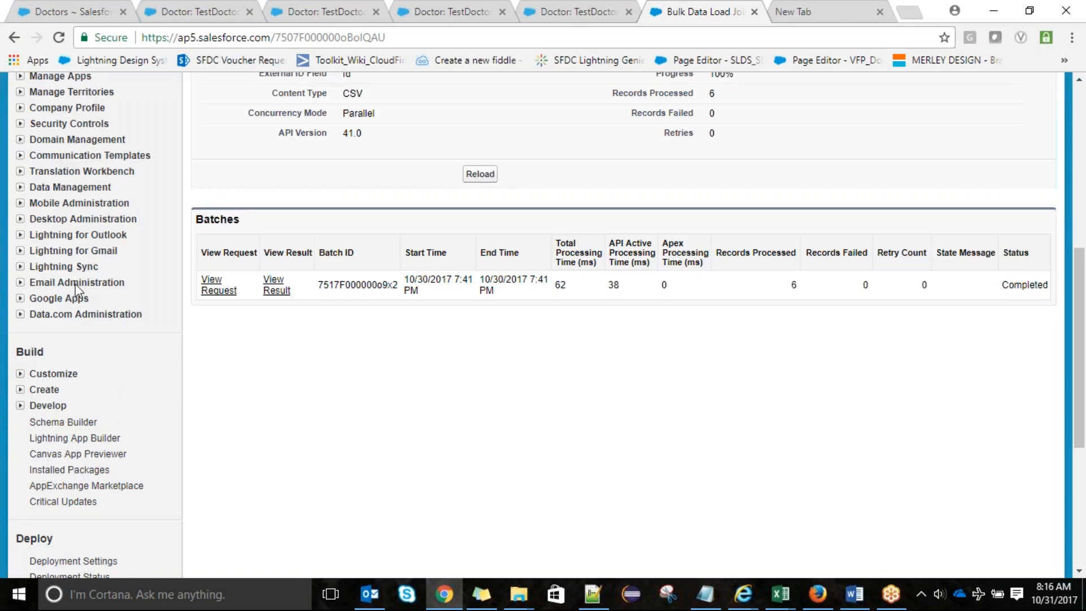
click(20, 186)
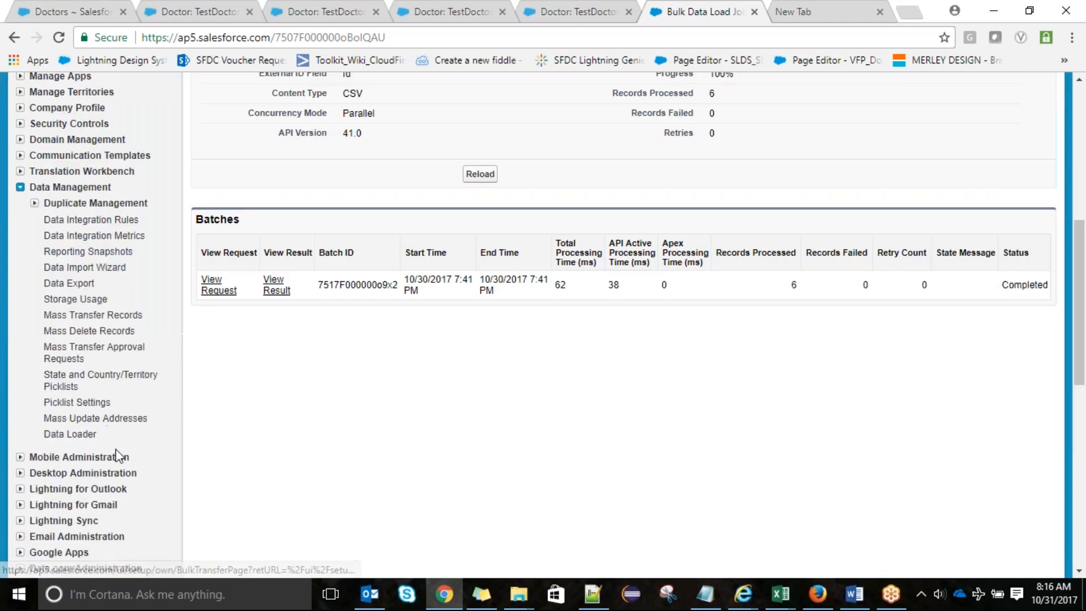
click(77, 434)
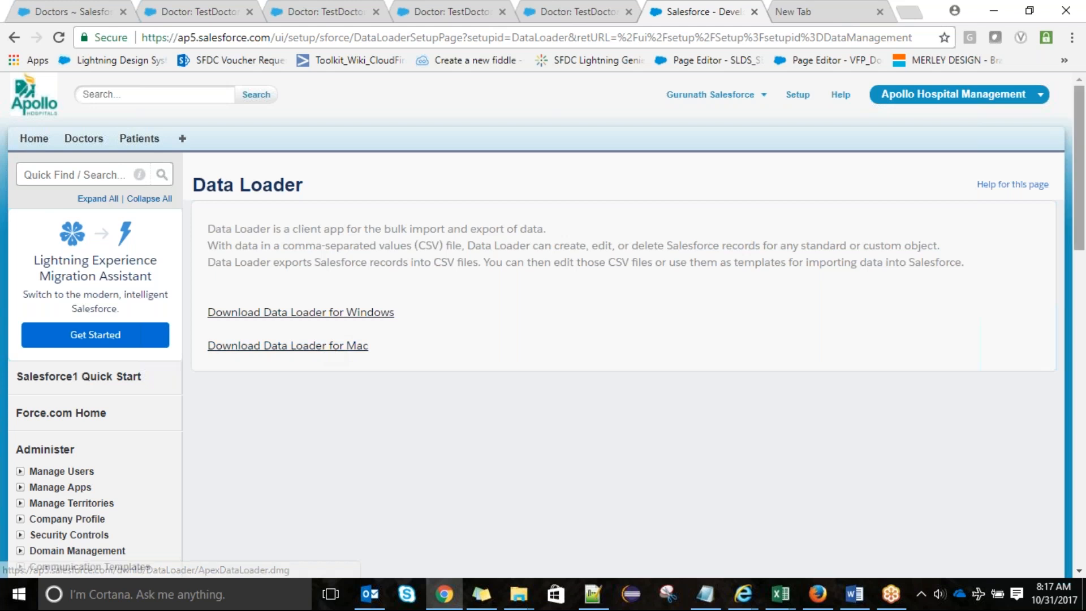
Step: Search Windows for 'data' to find the Data Loader desktop app
scroll(1083, 226, down, 1)
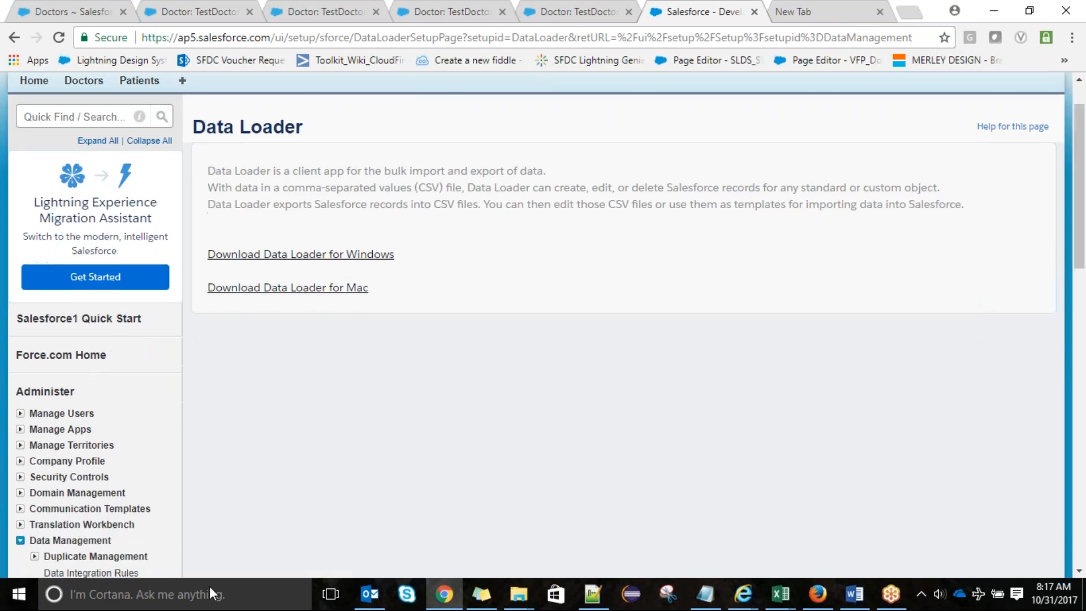
click(198, 591)
text(data)
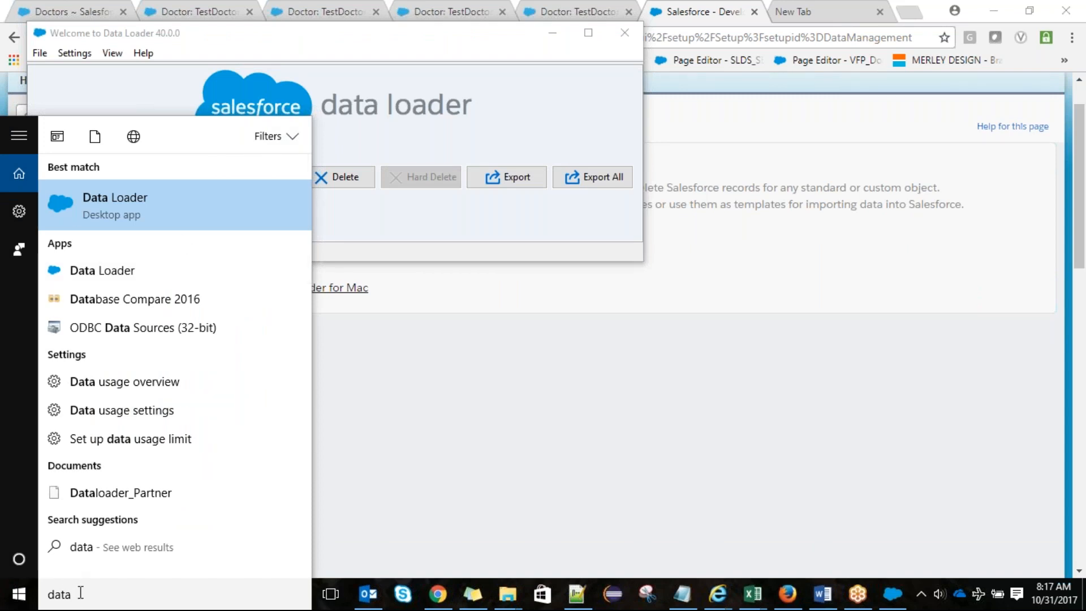
Step: Clear the search, bring Data Loader forward and start an Insert operation
key(BackSpace)
key(BackSpace)
key(BackSpace)
key(BackSpace)
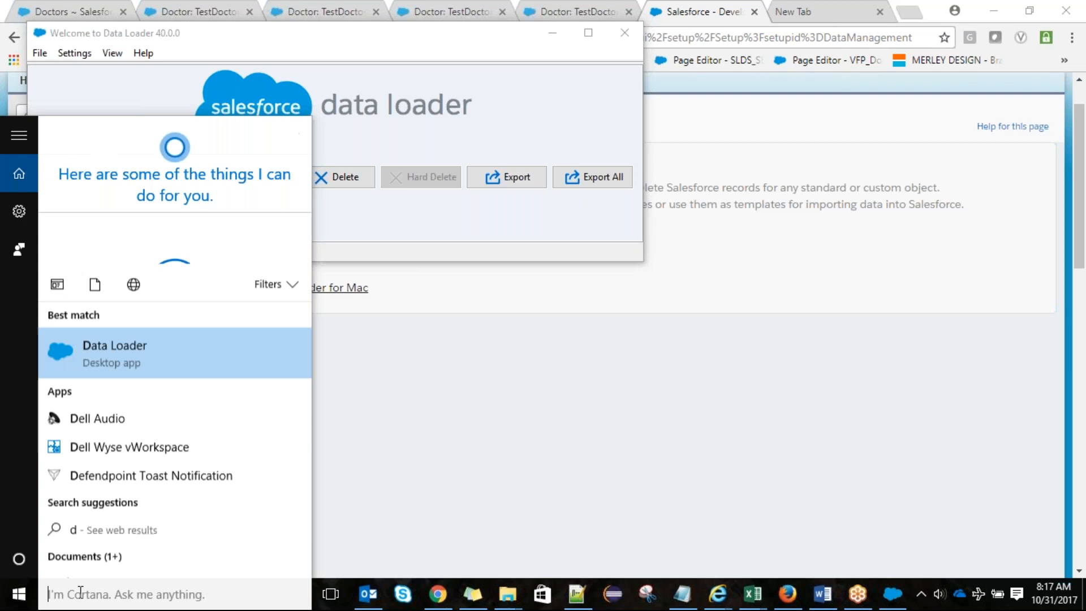
click(474, 486)
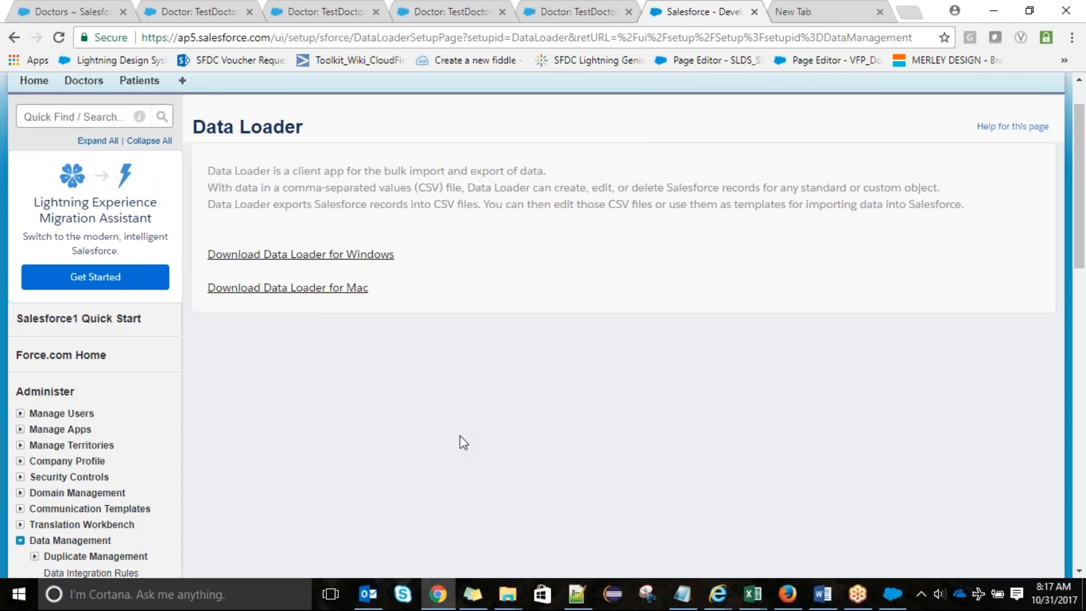
click(891, 603)
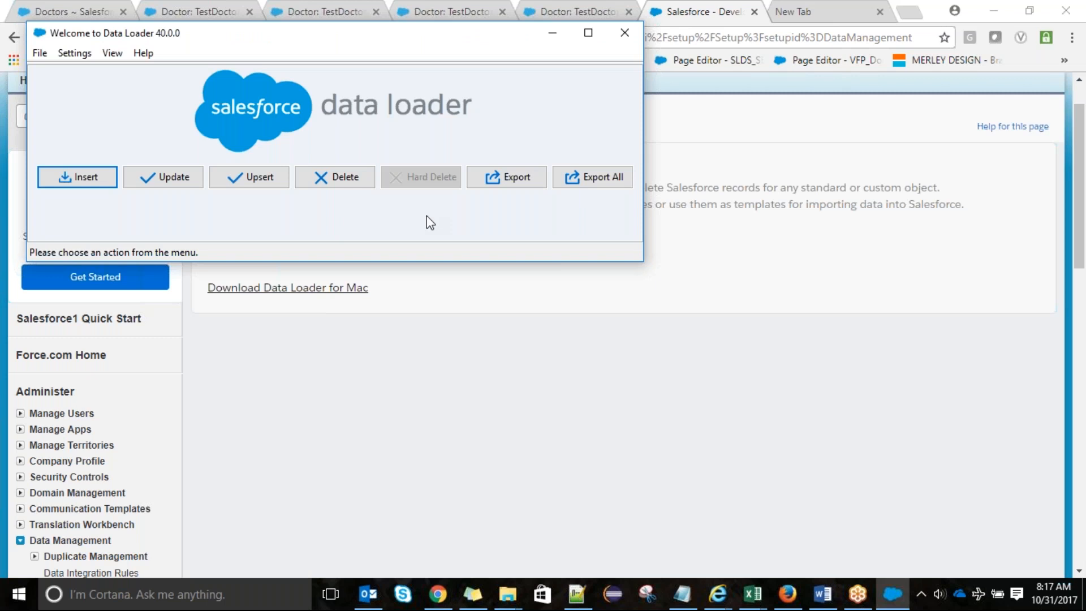
click(87, 184)
Step: Try logging in with password authentication, a corrected username and the account password, which fails
click(286, 271)
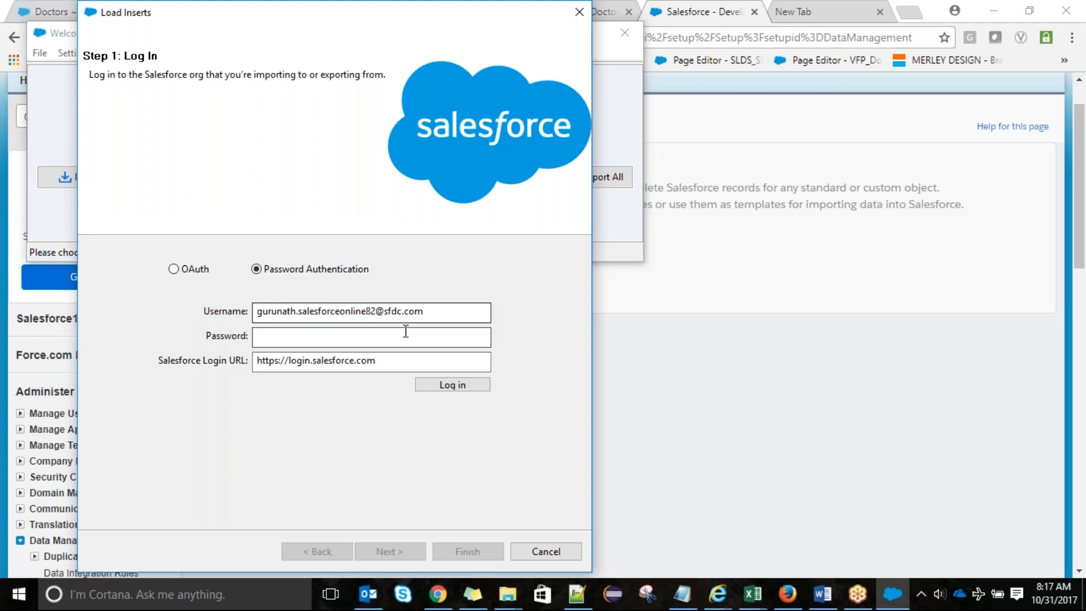
click(360, 360)
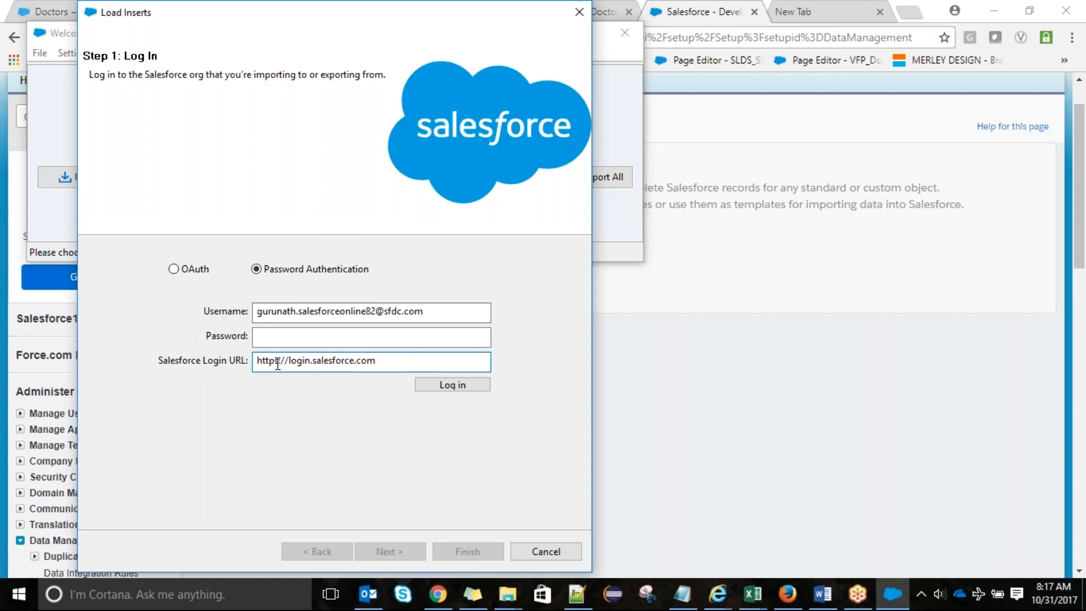
triple_click(300, 363)
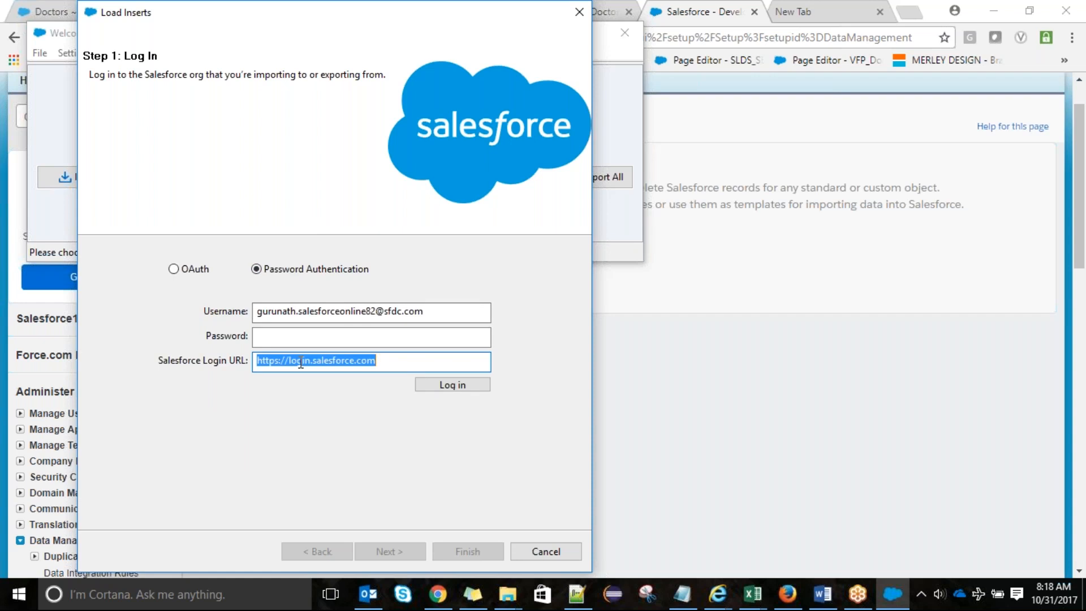
click(378, 311)
key(BackSpace)
key(BackSpace)
text(91)
click(373, 337)
text(*********)
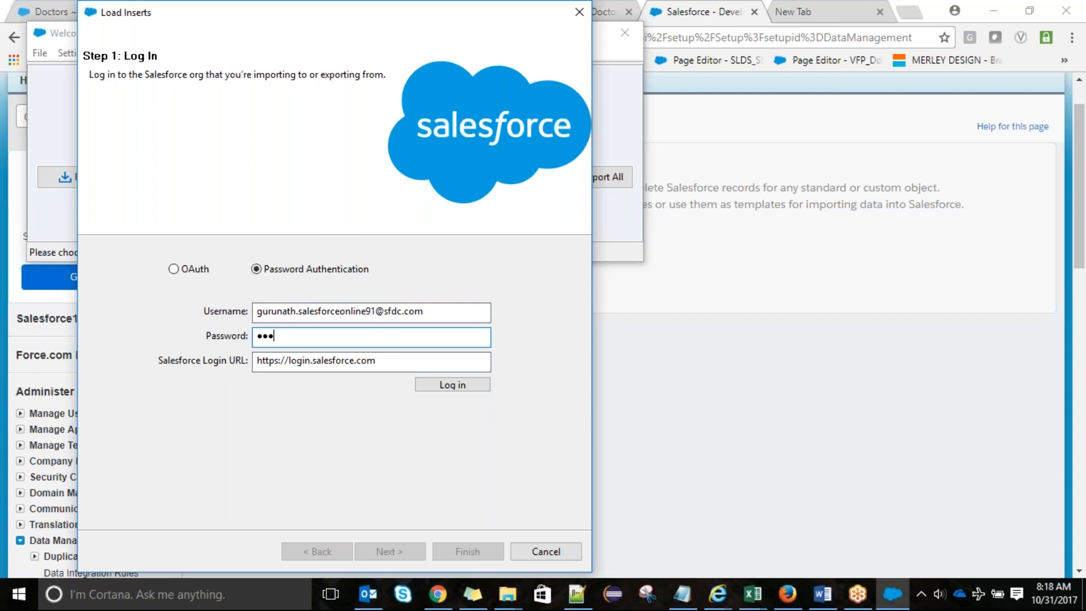
text(****)
click(482, 386)
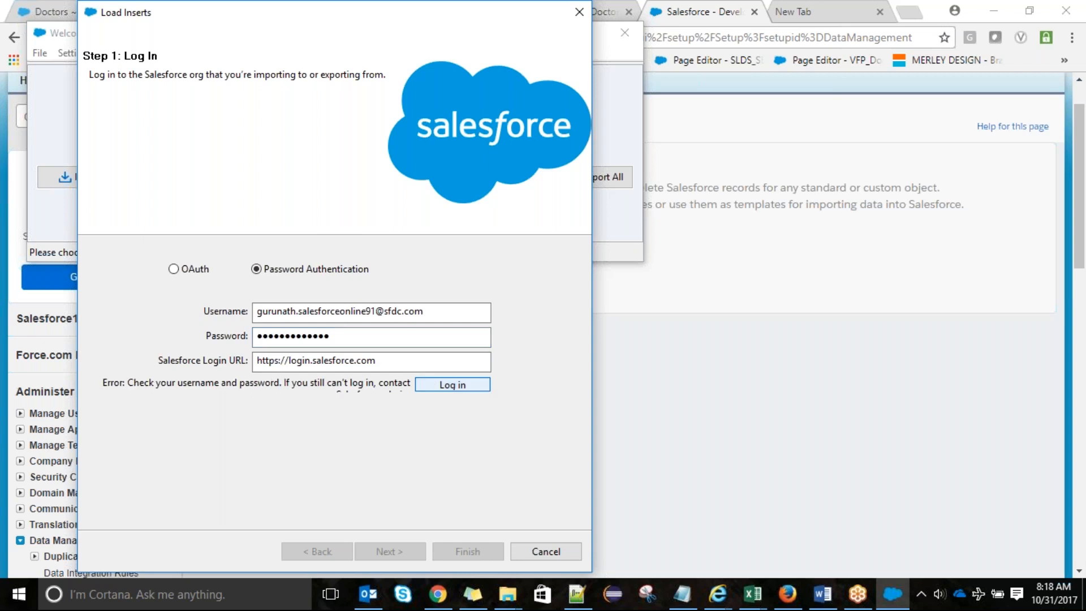
click(354, 340)
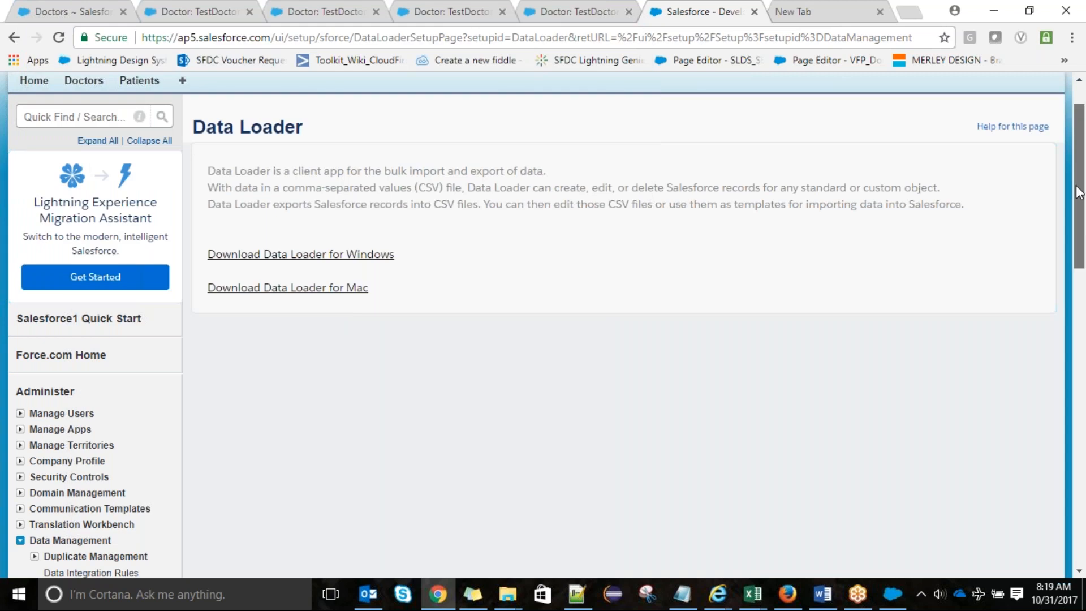
Step: Reset the security token from My Settings > Personal > Reset My Security Token
drag(1079, 192, 1070, 116)
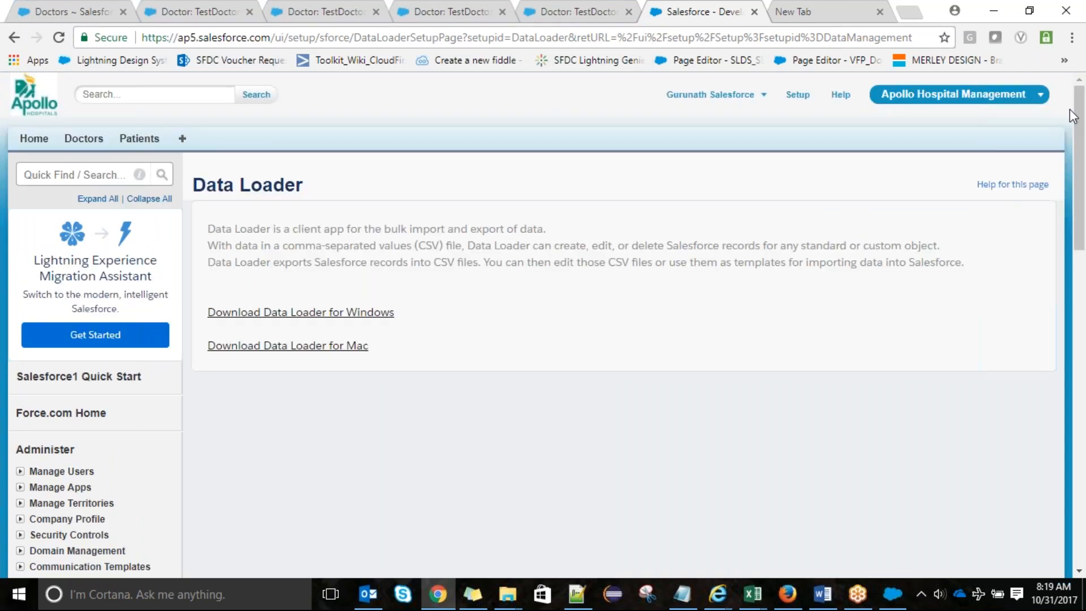
click(746, 99)
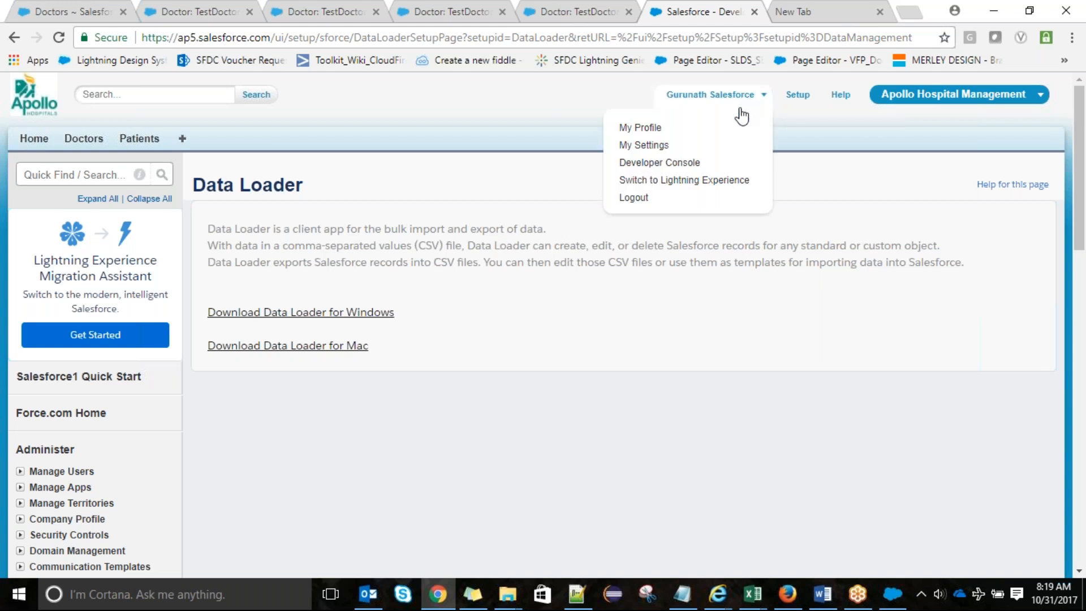
middle_click(681, 148)
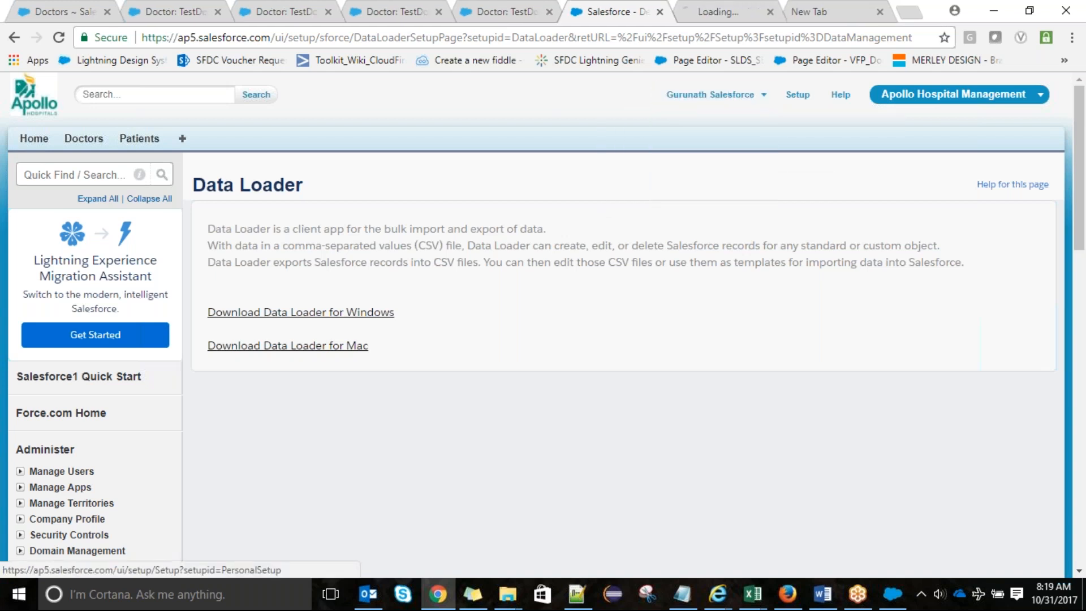
click(695, 6)
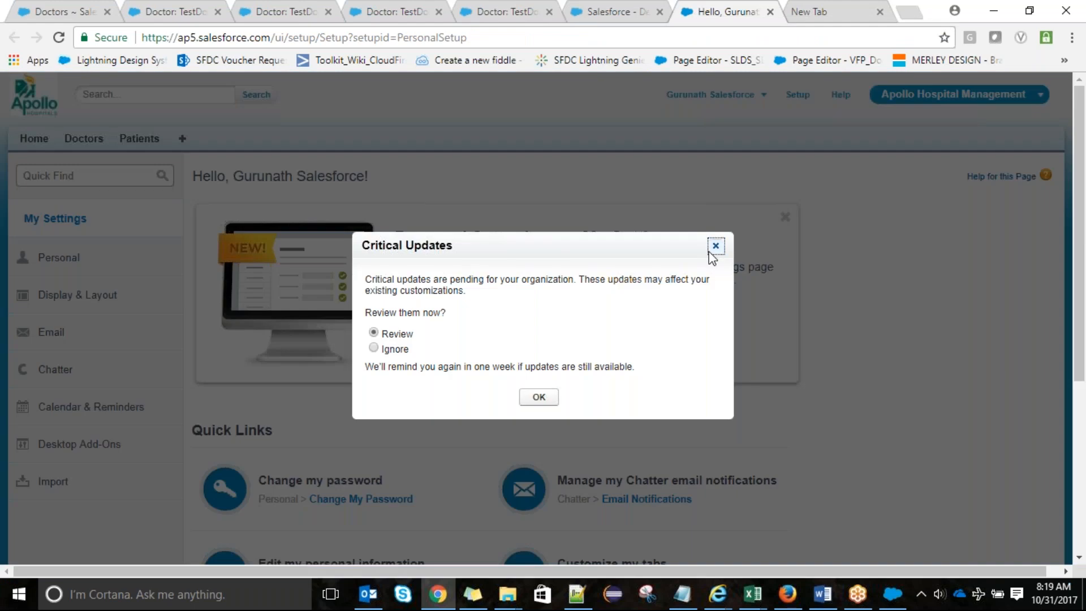
click(711, 252)
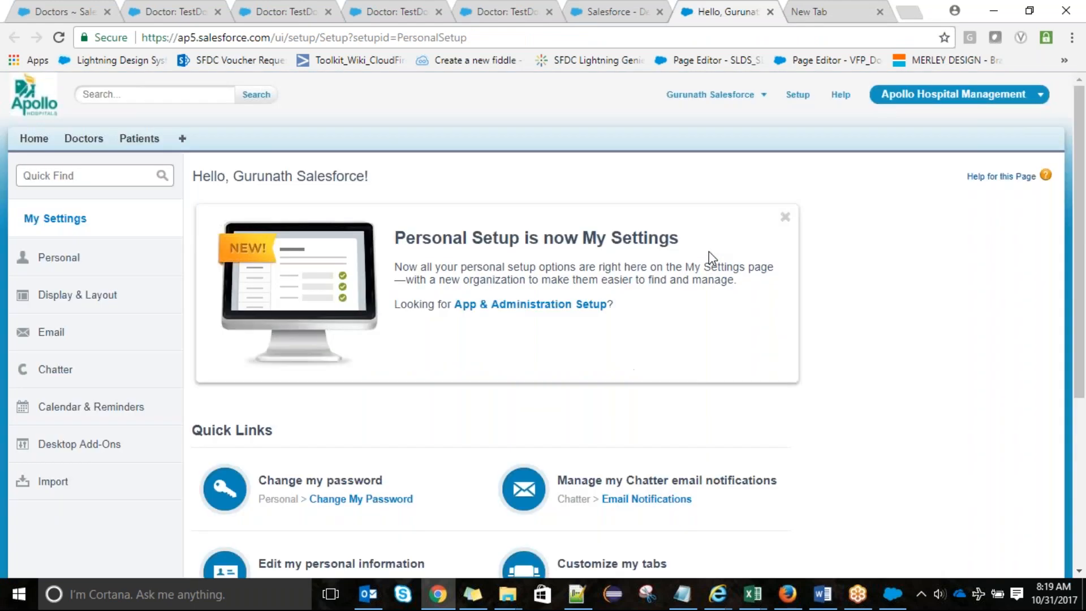
scroll(130, 233, down, 3)
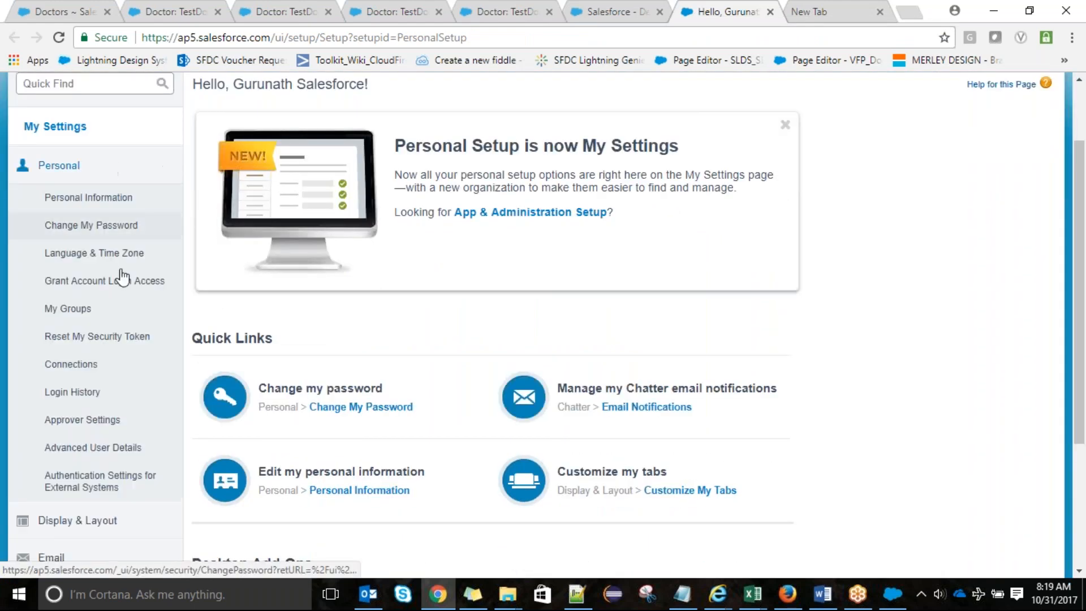
click(113, 337)
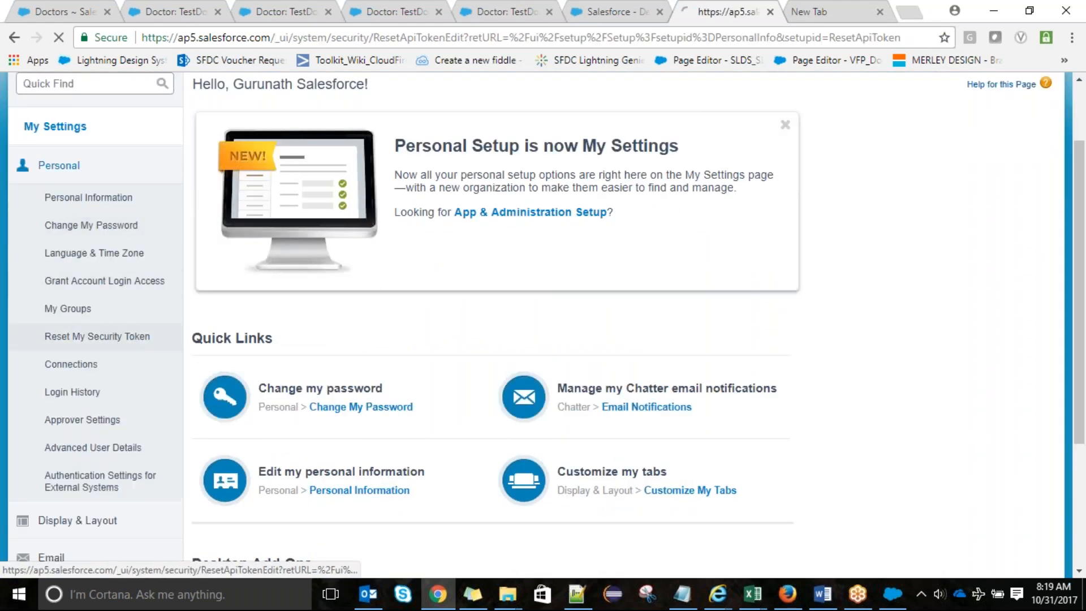
click(264, 325)
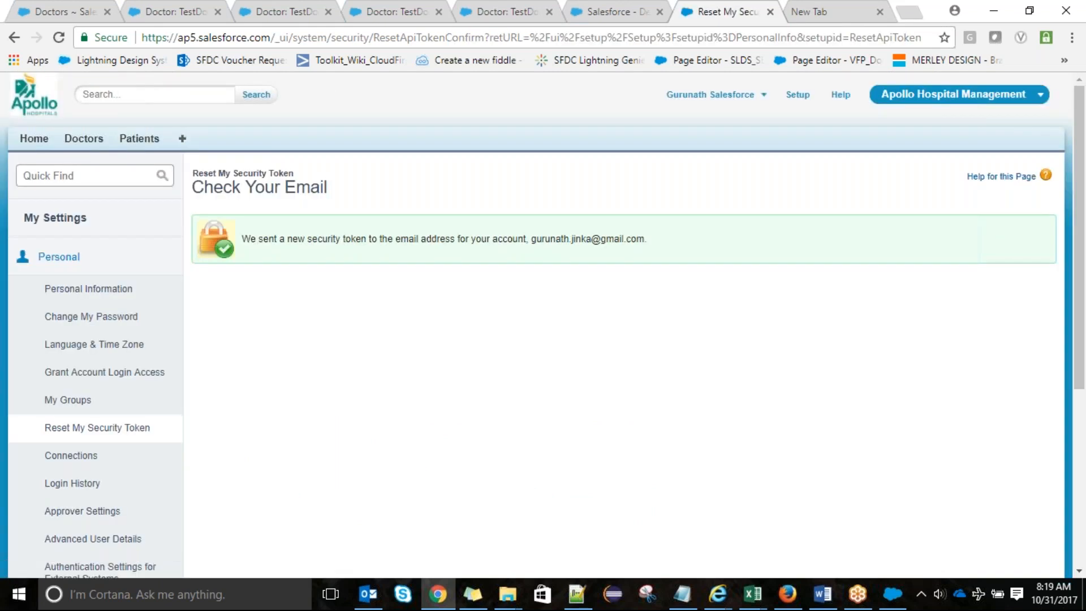
Step: Open Gmail in a new tab and copy the token from the 'Your new Salesforce security token' e-mail
key(ctrl+t)
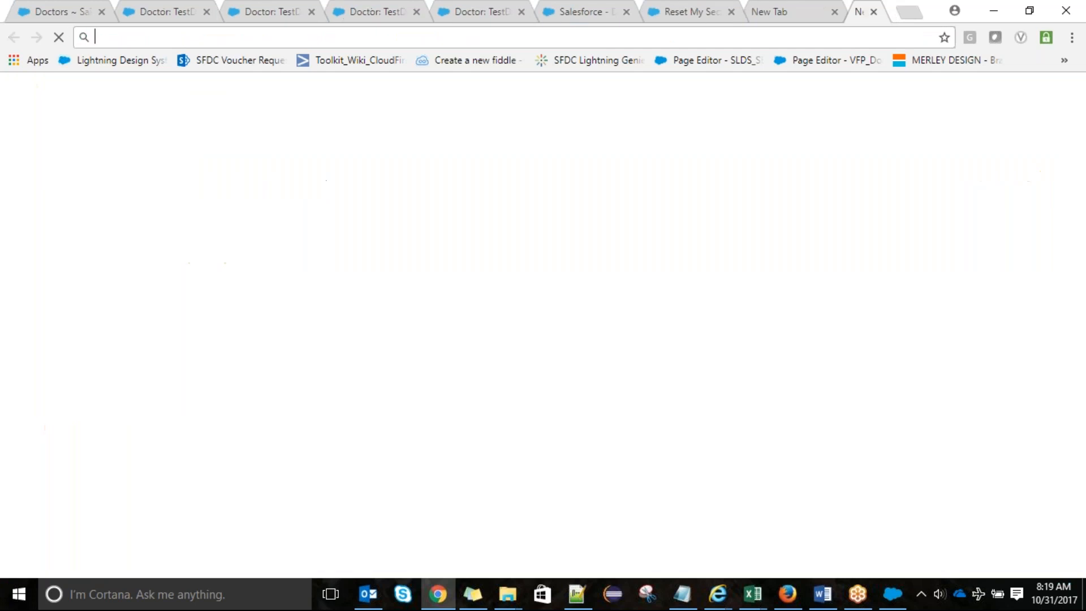
text(g.m)
key(BackSpace)
key(BackSpace)
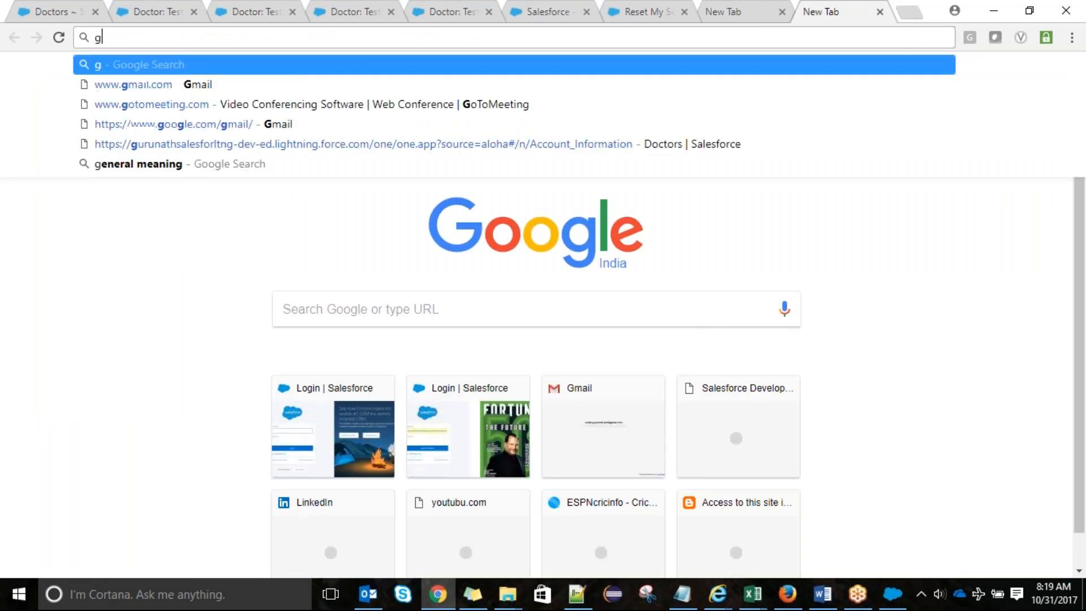
text(mail)
key(Return)
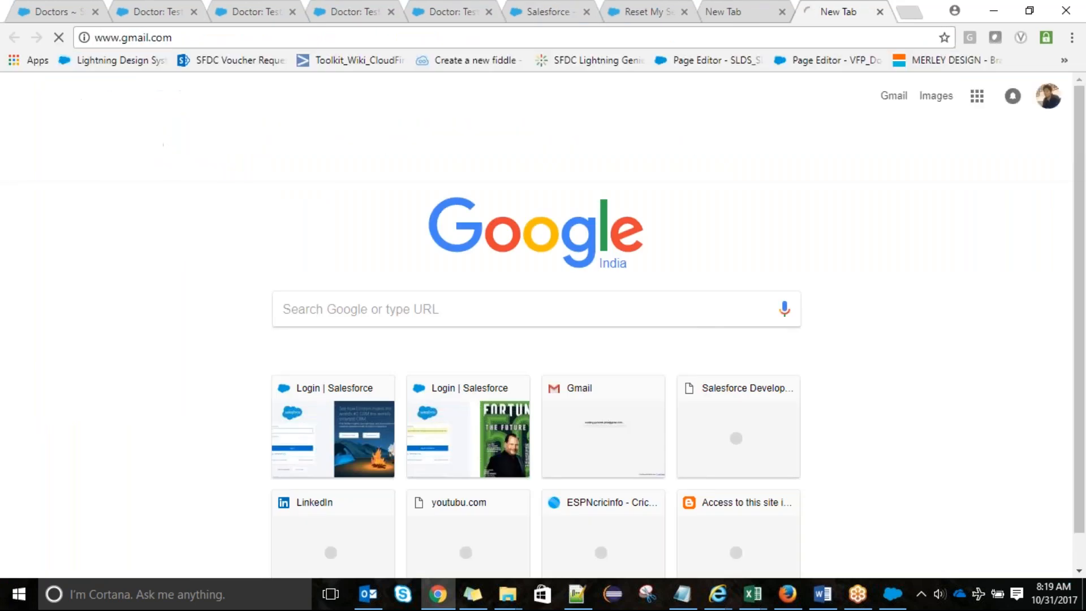
drag(815, 15, 343, 45)
drag(343, 45, 142, 7)
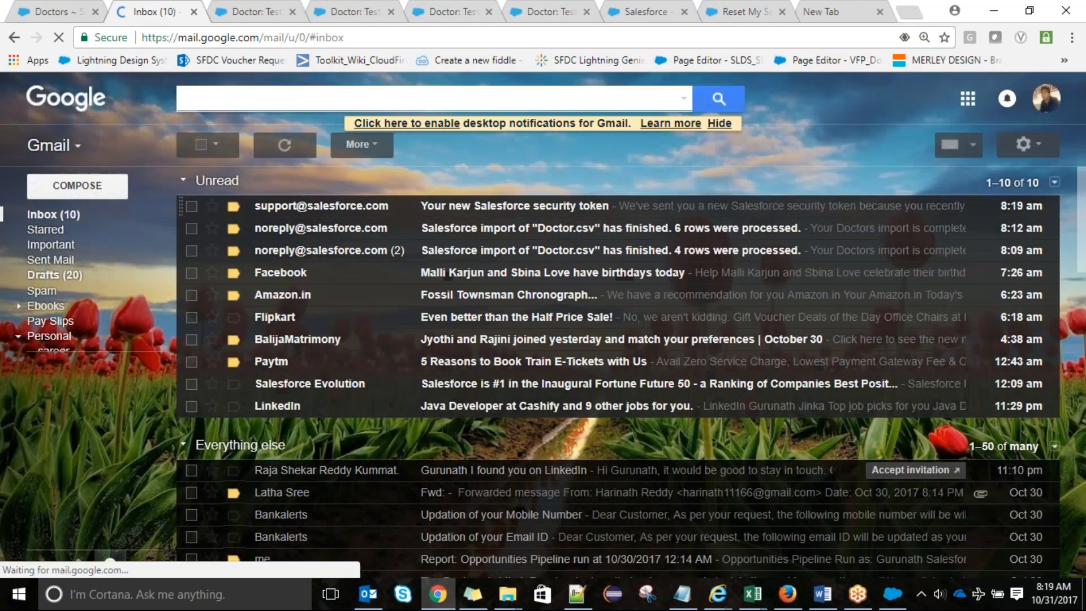
click(504, 211)
double_click(489, 311)
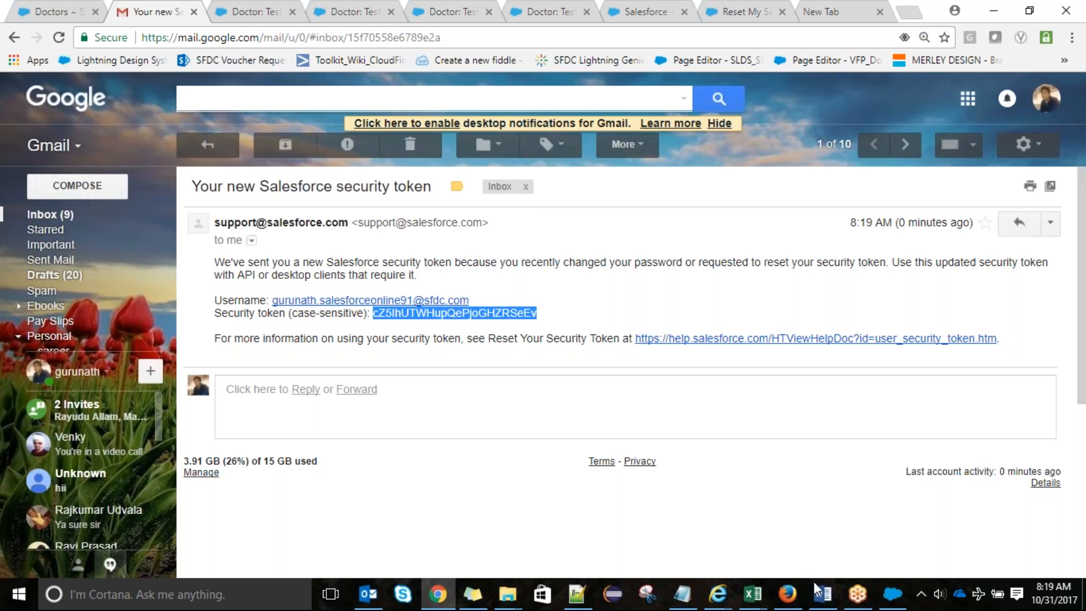
click(907, 594)
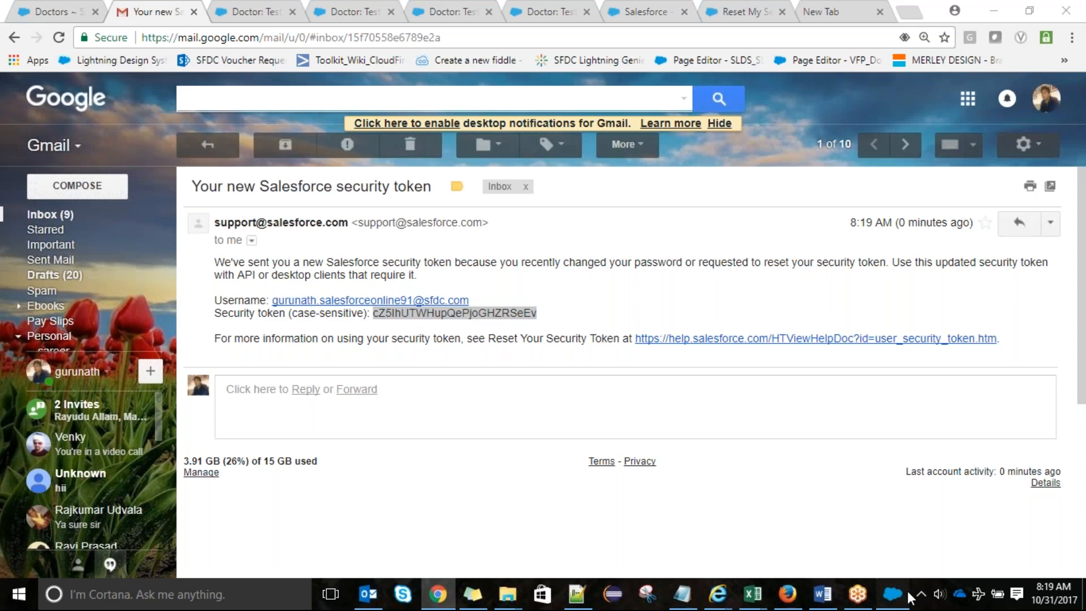
Step: Append the security token to the password, log in, and advance to Step 2 object selection
key(ctrl+v)
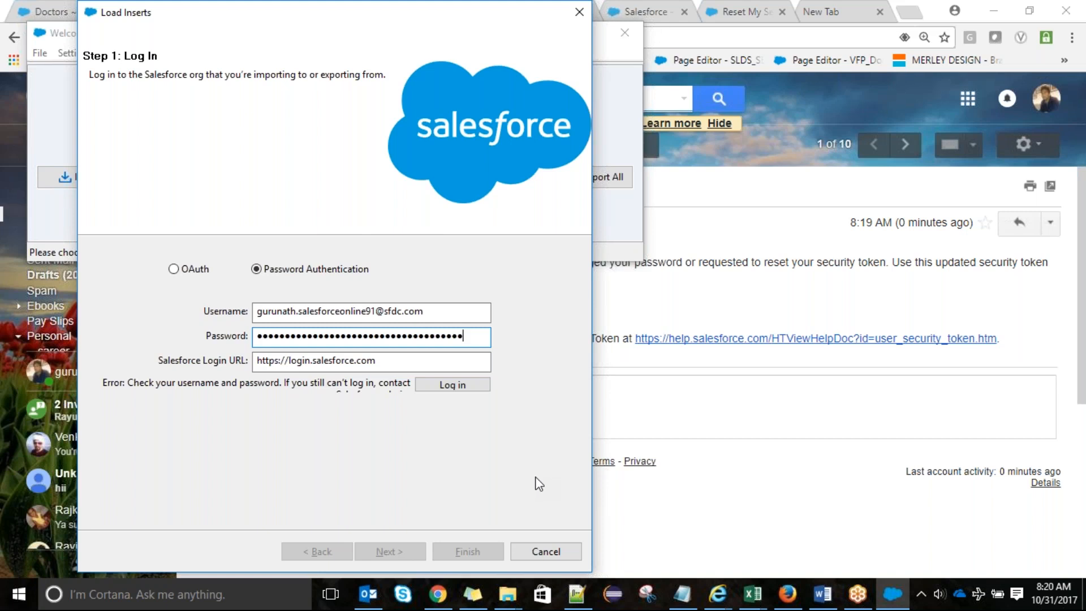
click(464, 391)
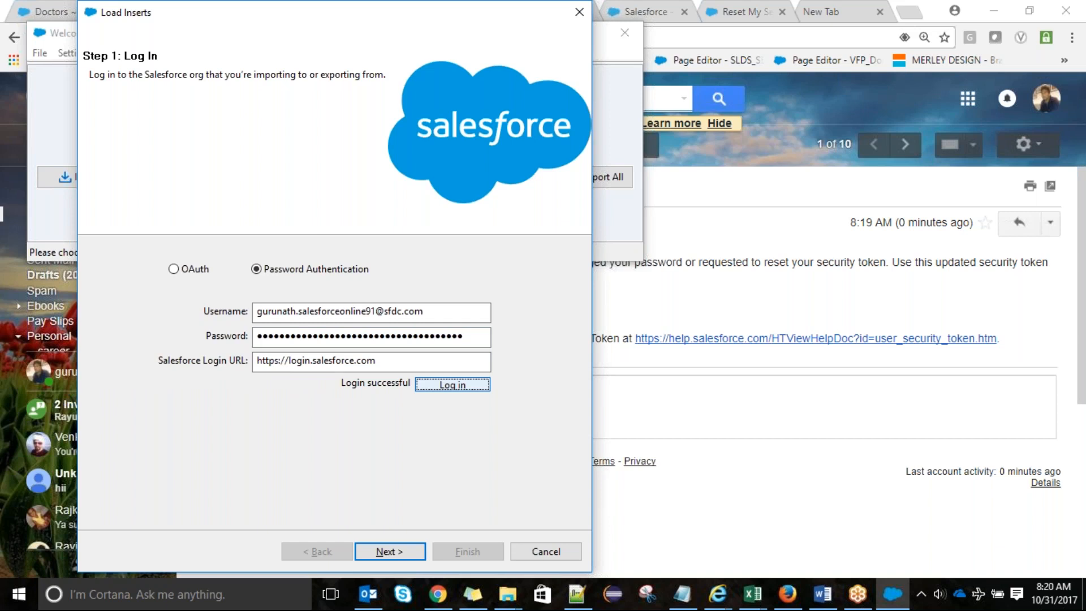
click(389, 552)
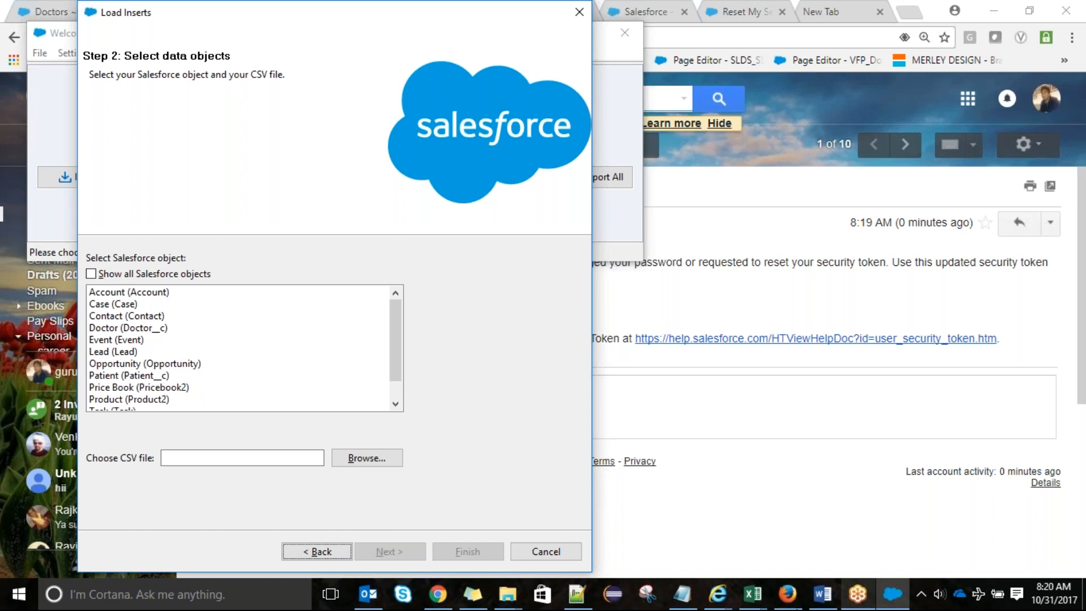
Step: Bring up the Doctor workbook in Excel and delete its Id column
mouse_move(760, 597)
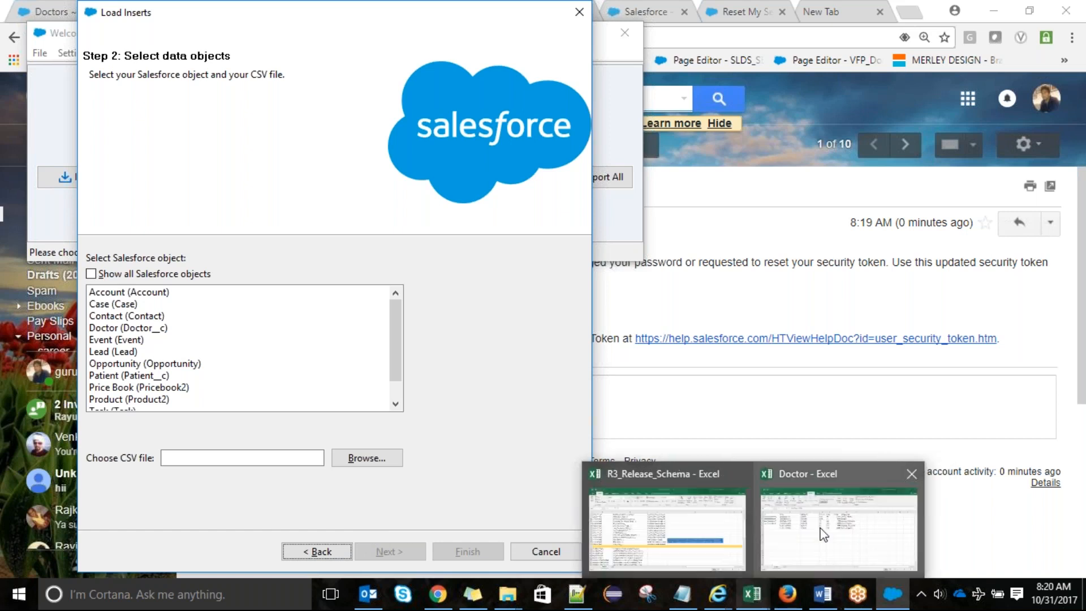
click(824, 534)
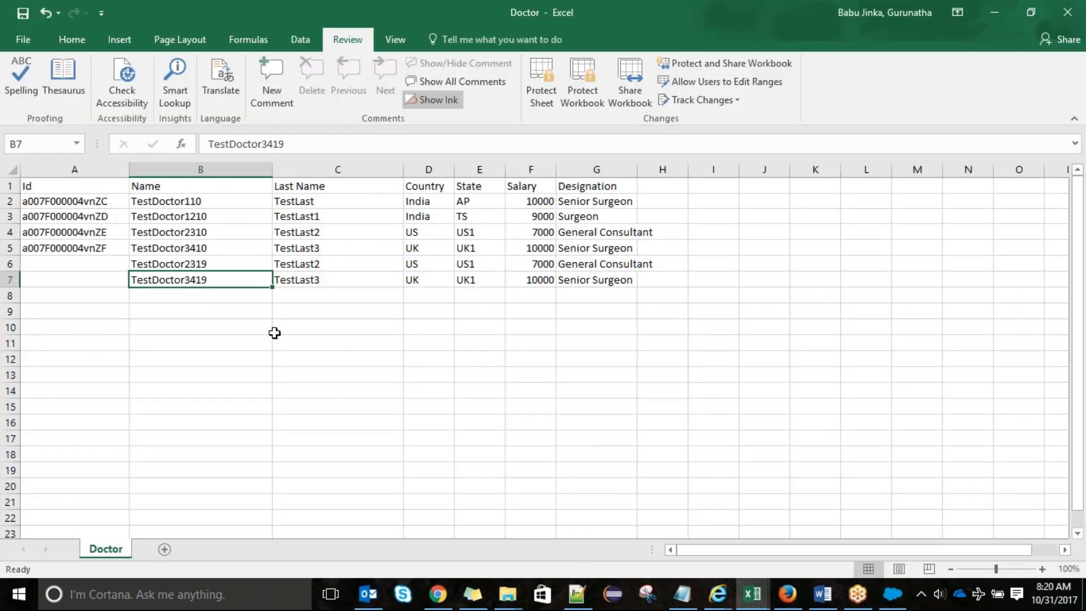
click(90, 170)
right_click(91, 170)
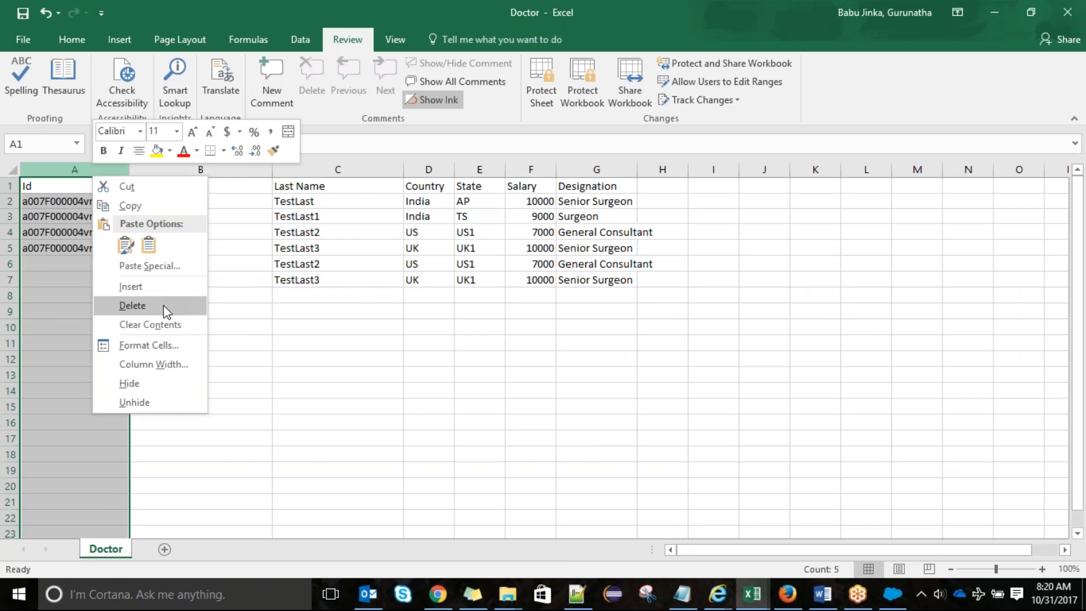
click(164, 306)
Step: Append 8 to the names TestDoctor110, TestDoctor1210 and TestDoctor2310
double_click(129, 202)
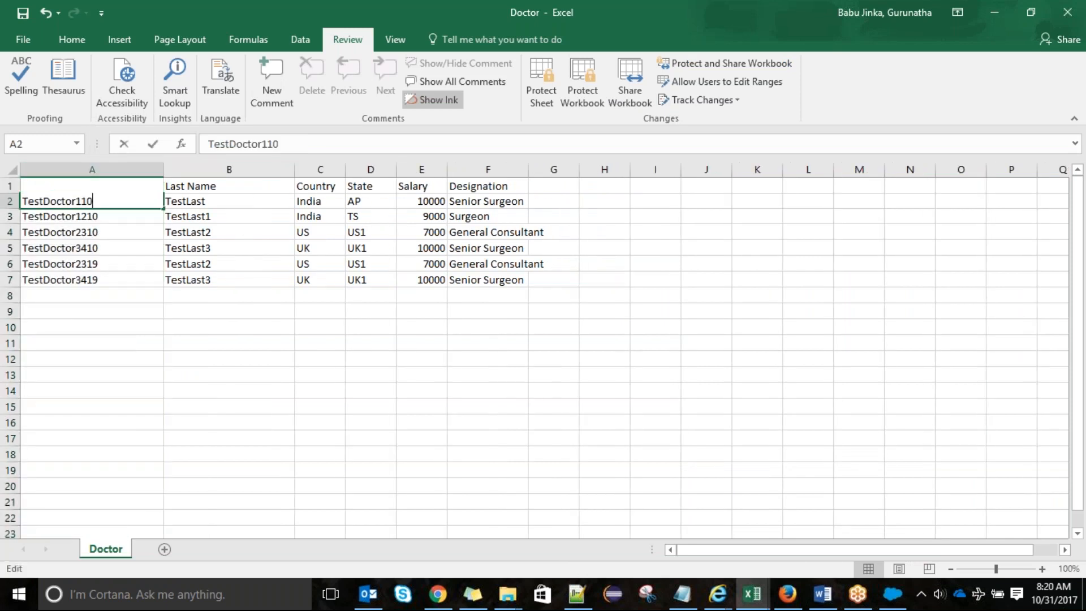
text(8)
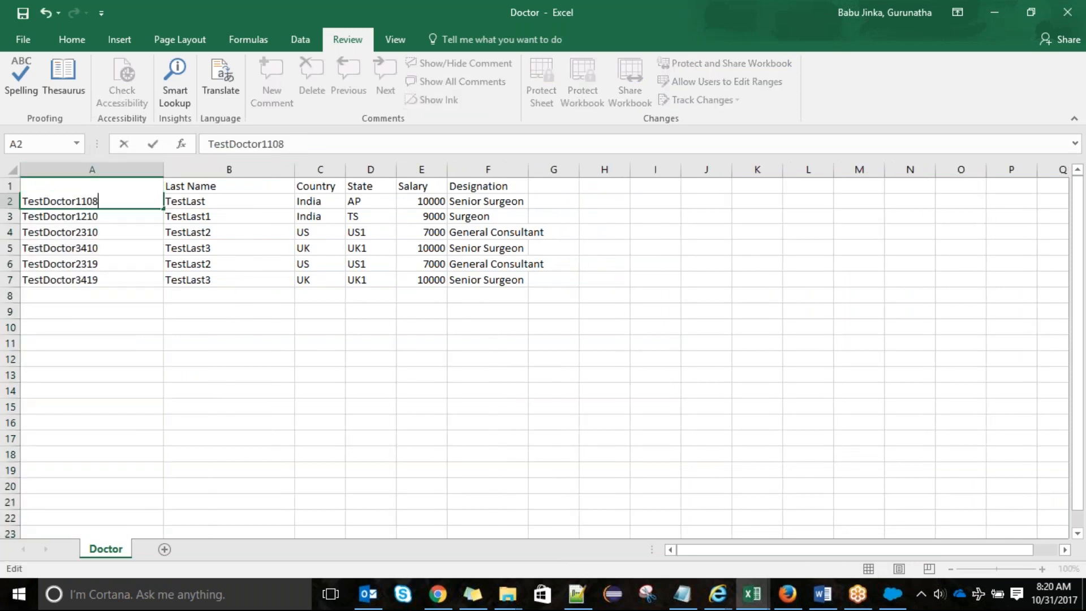
click(142, 217)
double_click(142, 217)
text(8)
double_click(142, 238)
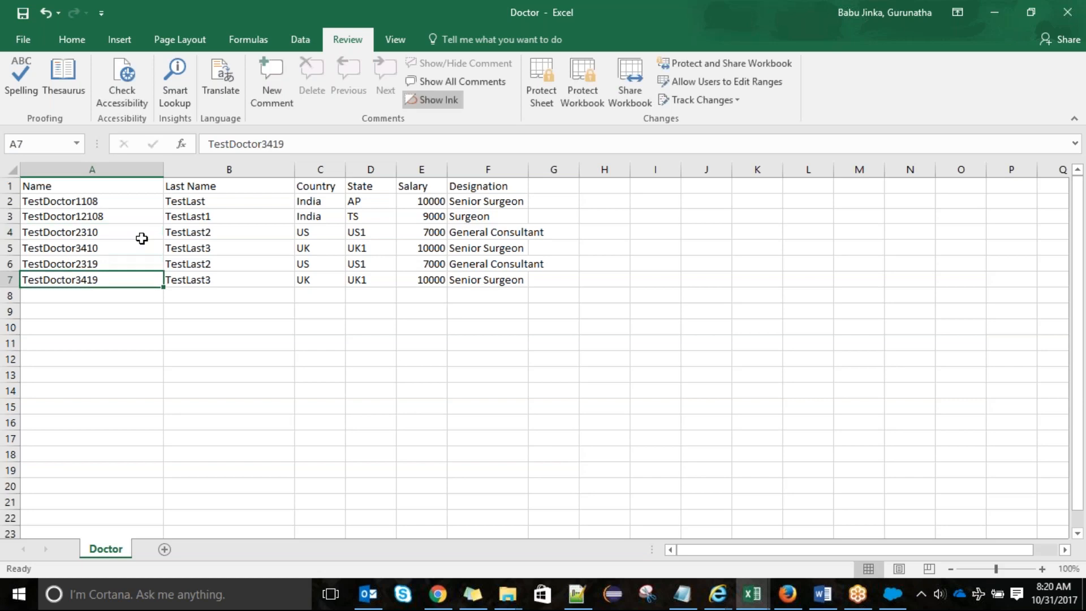
click(130, 229)
double_click(130, 229)
text(8)
Step: Append 8 to TestDoctor3410, TestDoctor2319 and TestDoctor3419, then save the workbook
click(137, 251)
double_click(137, 251)
text(8)
click(133, 266)
double_click(132, 266)
text(8)
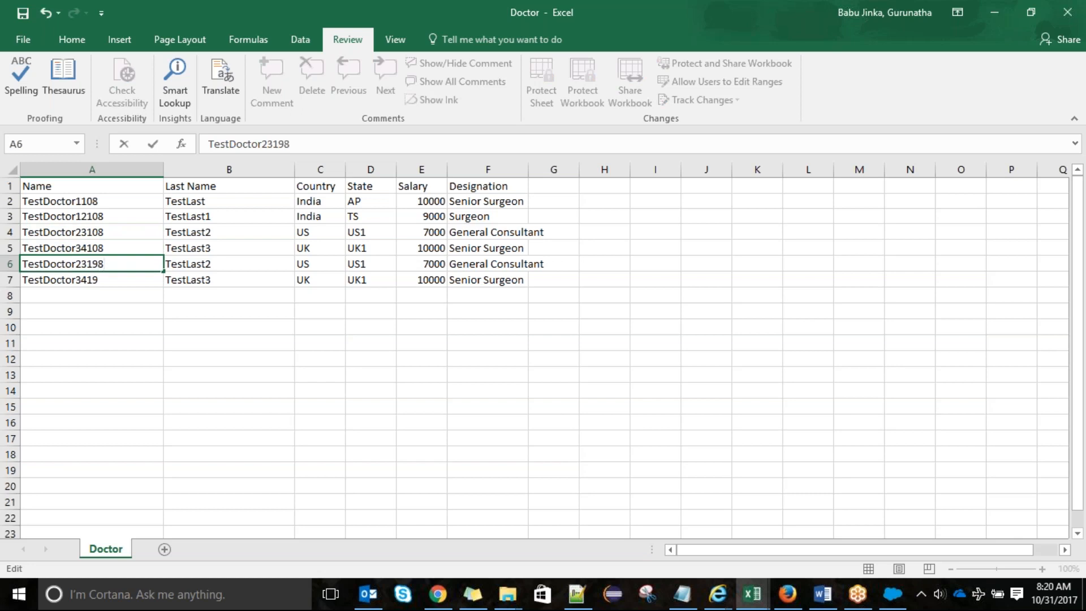
click(119, 281)
double_click(119, 281)
text(8)
key(ctrl+s)
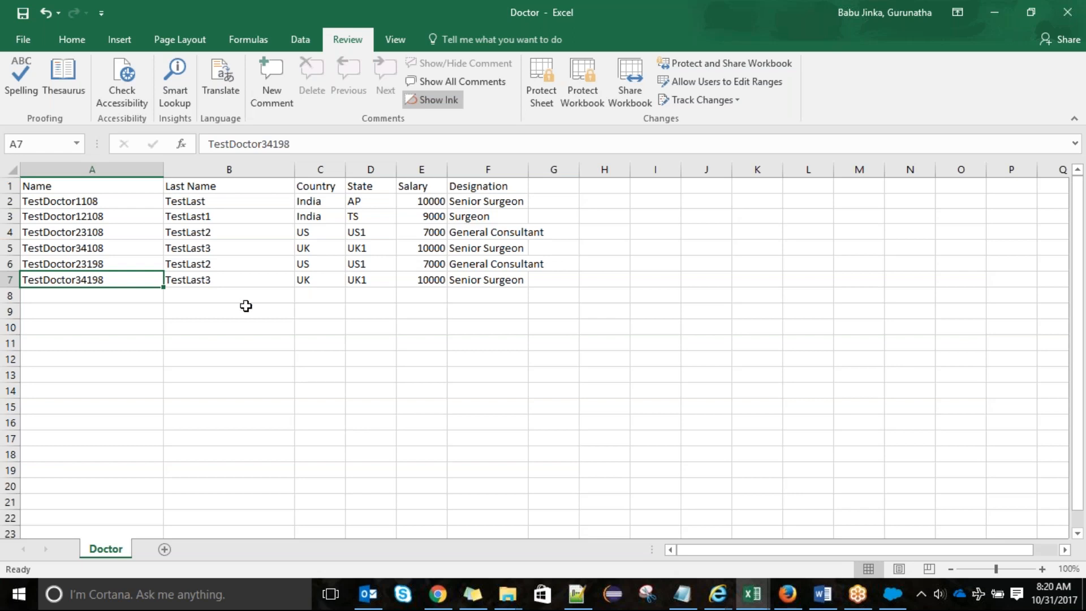
key(alt+Tab)
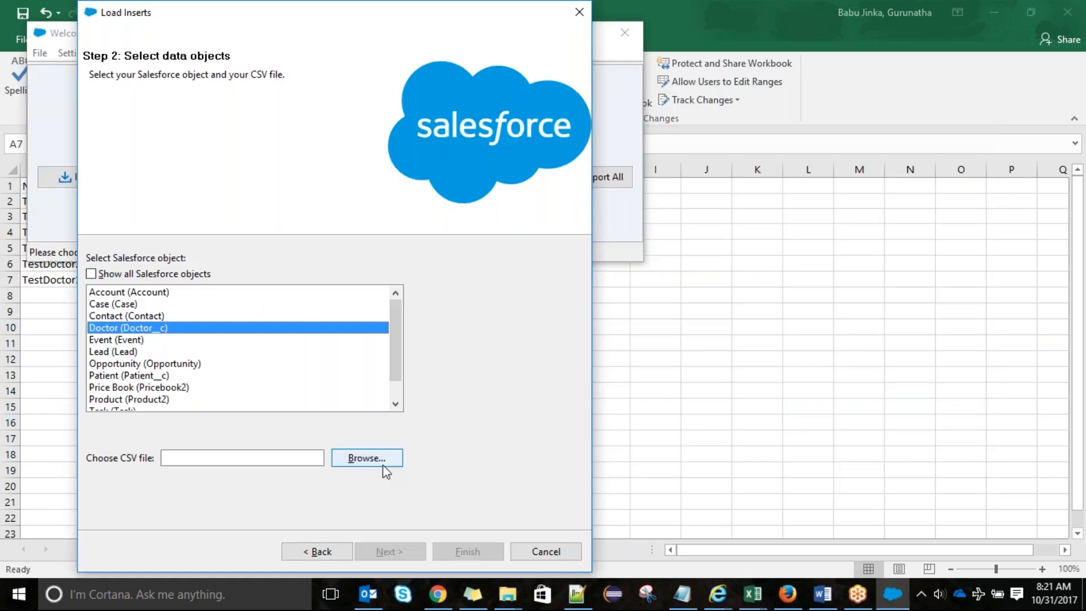
Step: Load Desktop\Doctor.csv for the Doctor object and accept the 6-record data selection
click(379, 461)
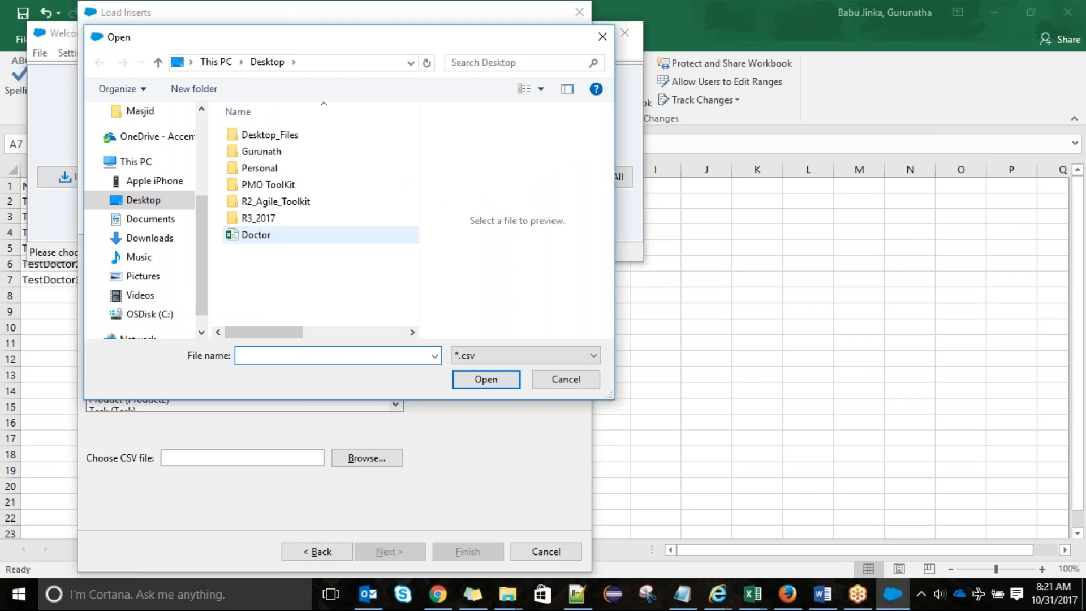
double_click(256, 235)
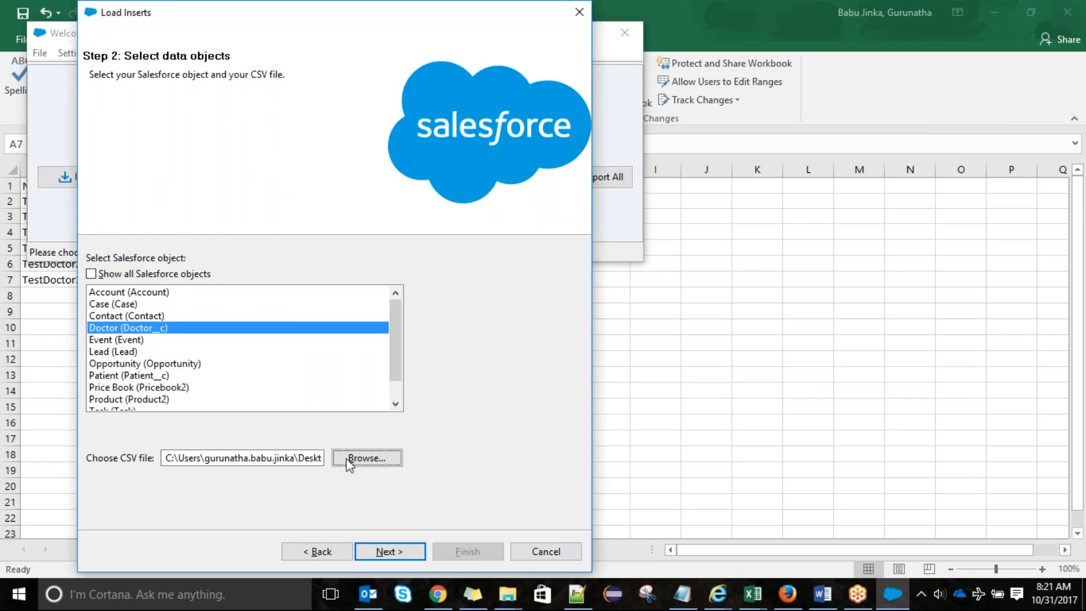
click(391, 552)
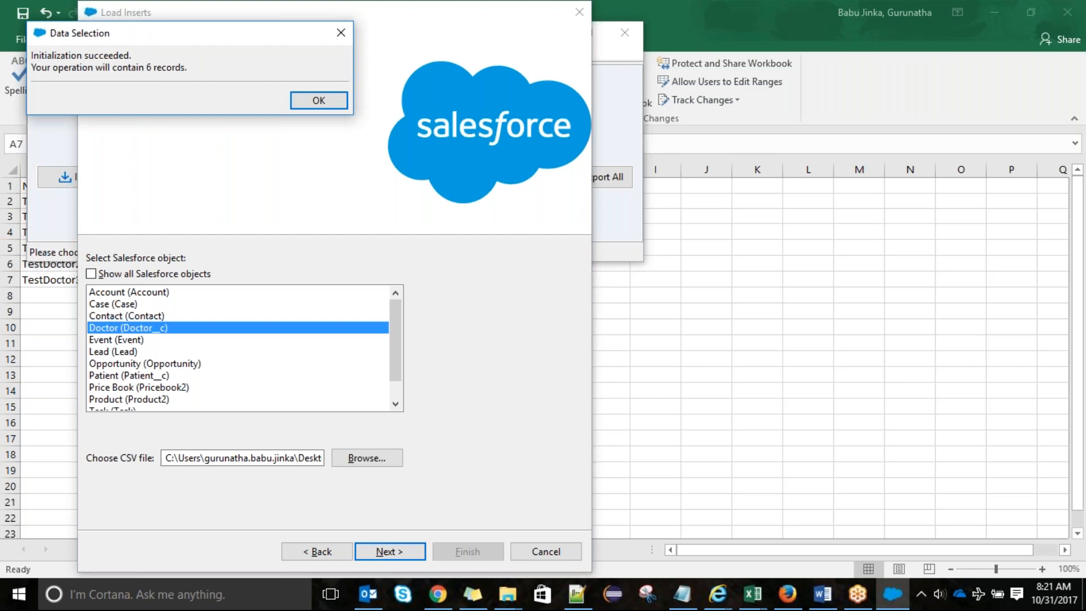
click(298, 102)
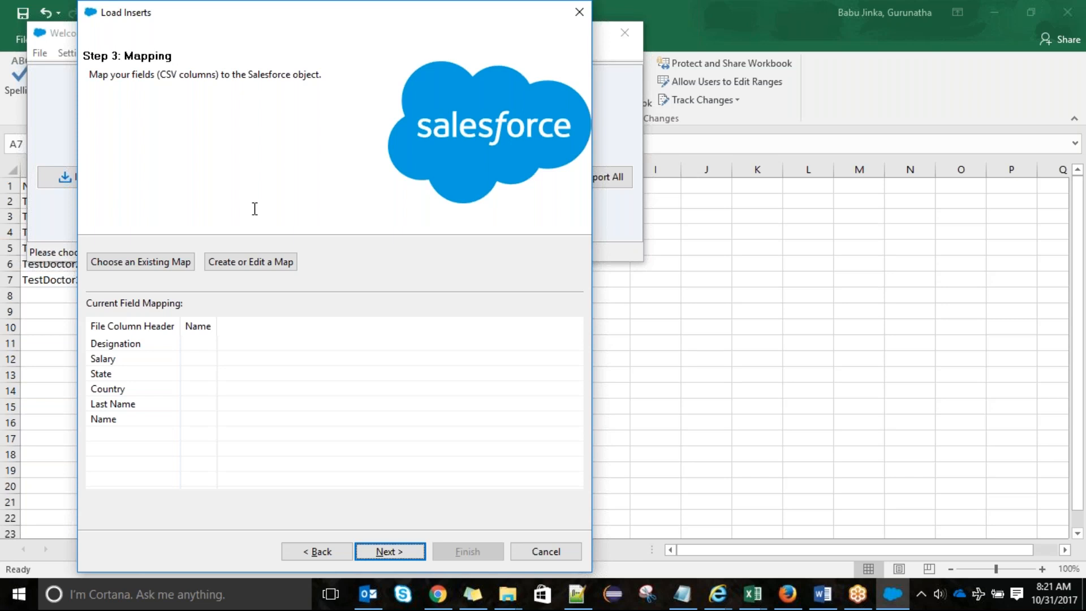
Step: Auto-match CSV columns to Doctor fields and map the Salary column to Doctor_Salary__c
click(241, 264)
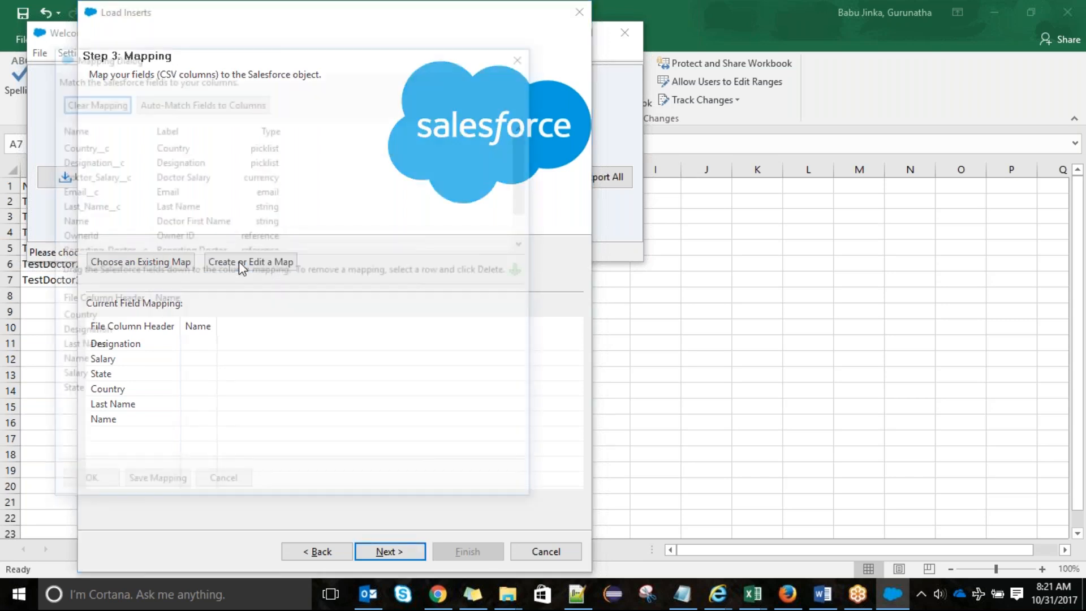
click(237, 102)
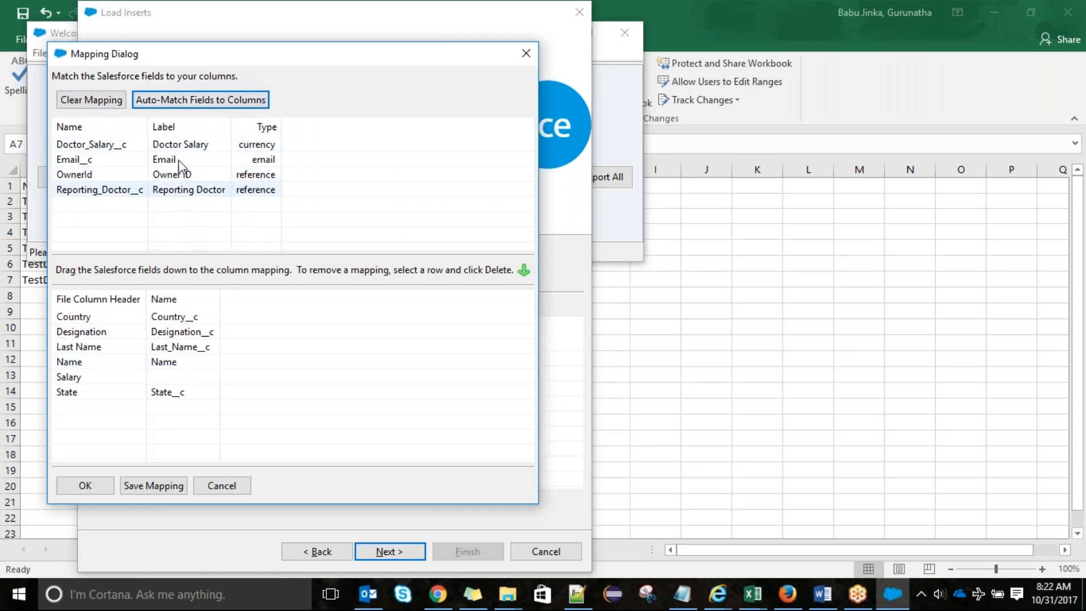
drag(178, 146, 204, 379)
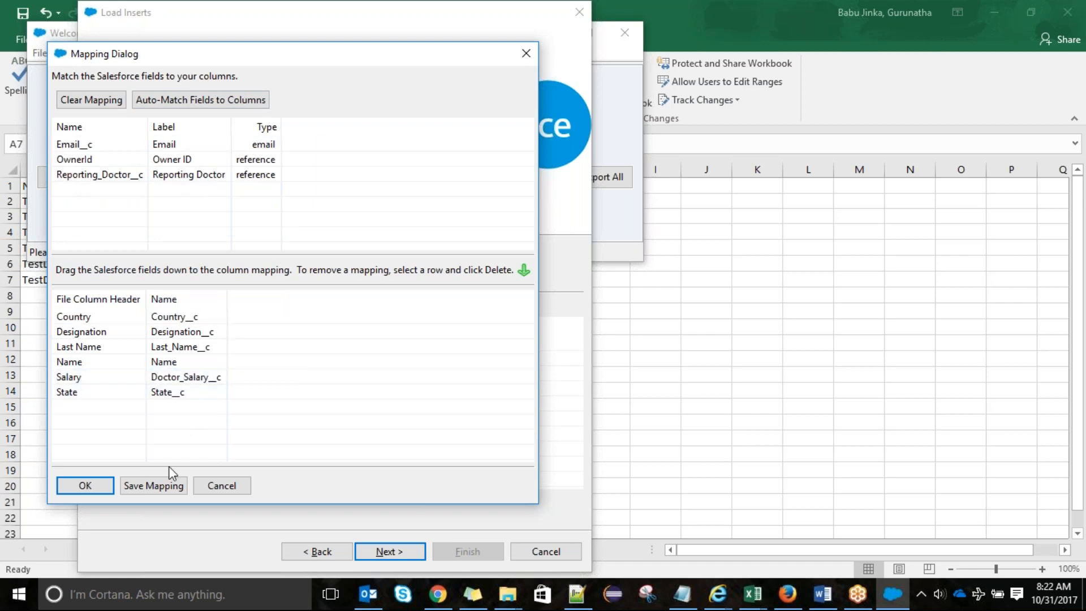
Step: Save the field mapping as 'mapping' on the Desktop and advance to the Finish step
click(163, 488)
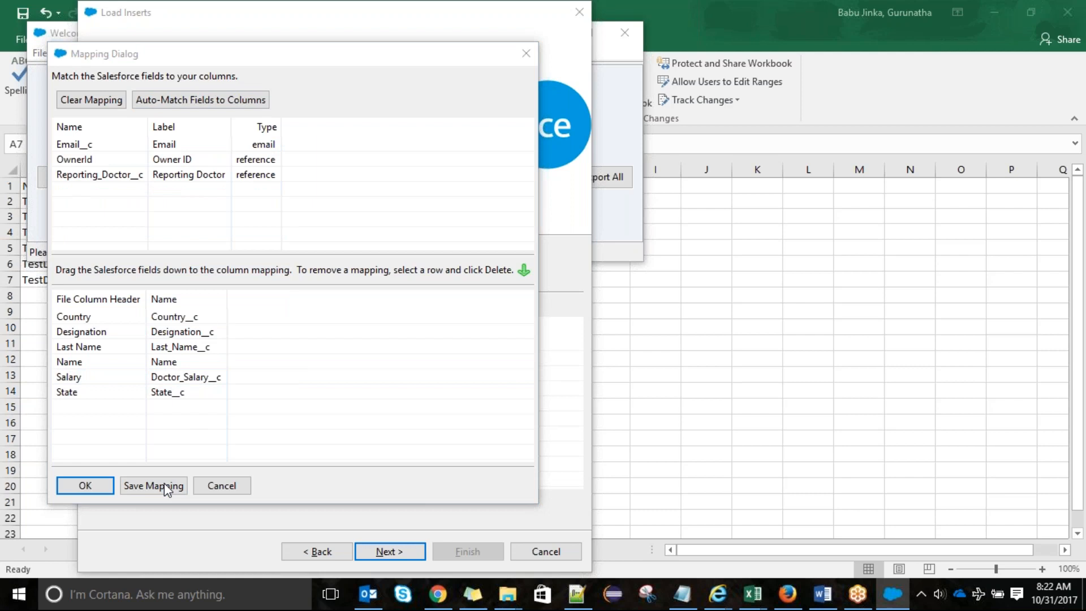
click(161, 364)
text(ma)
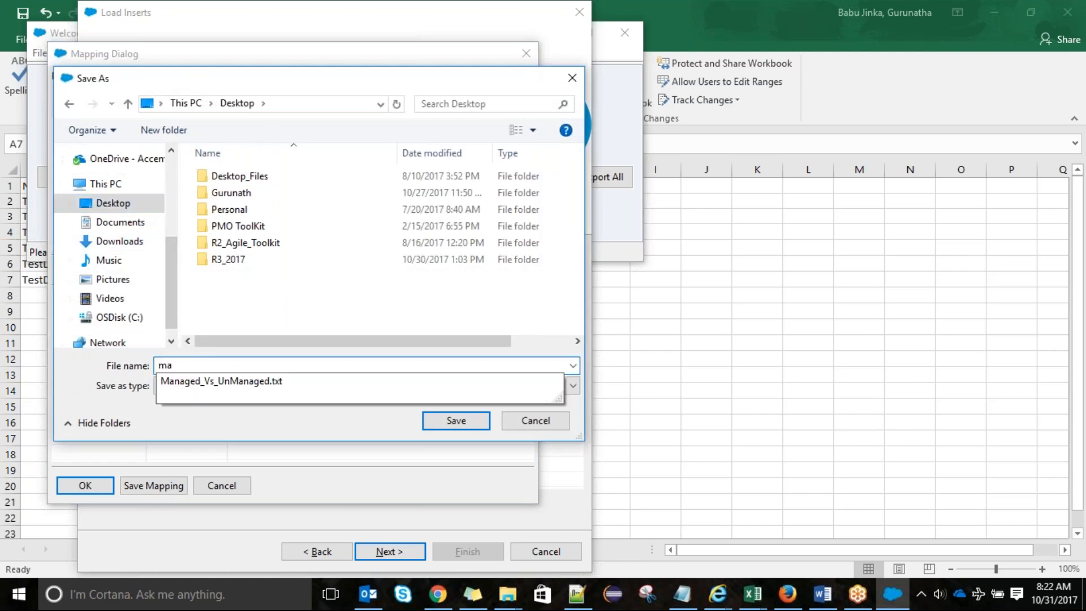
text(pping)
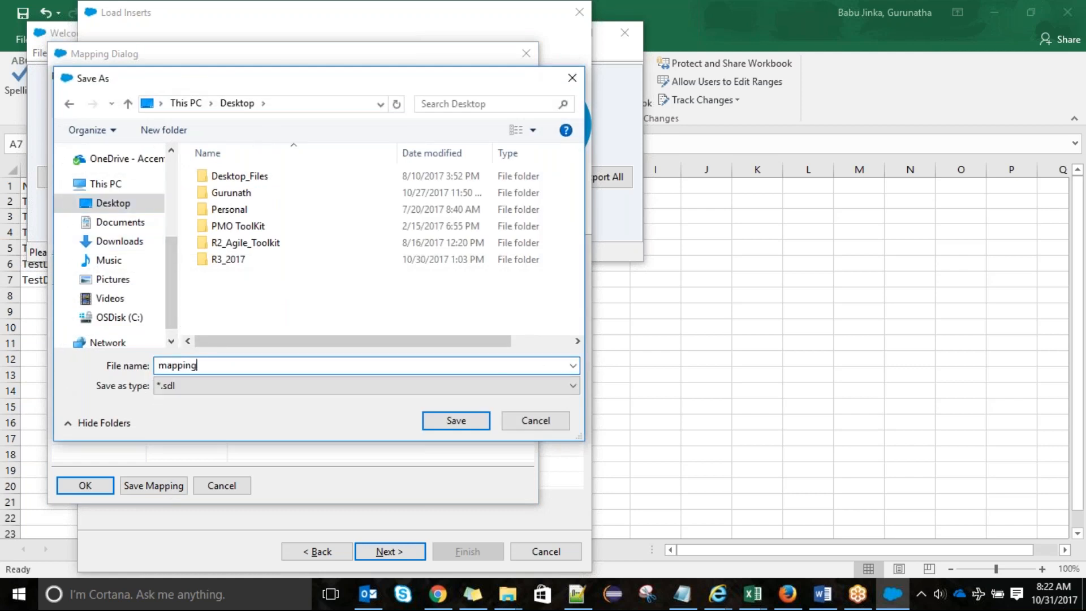
click(453, 424)
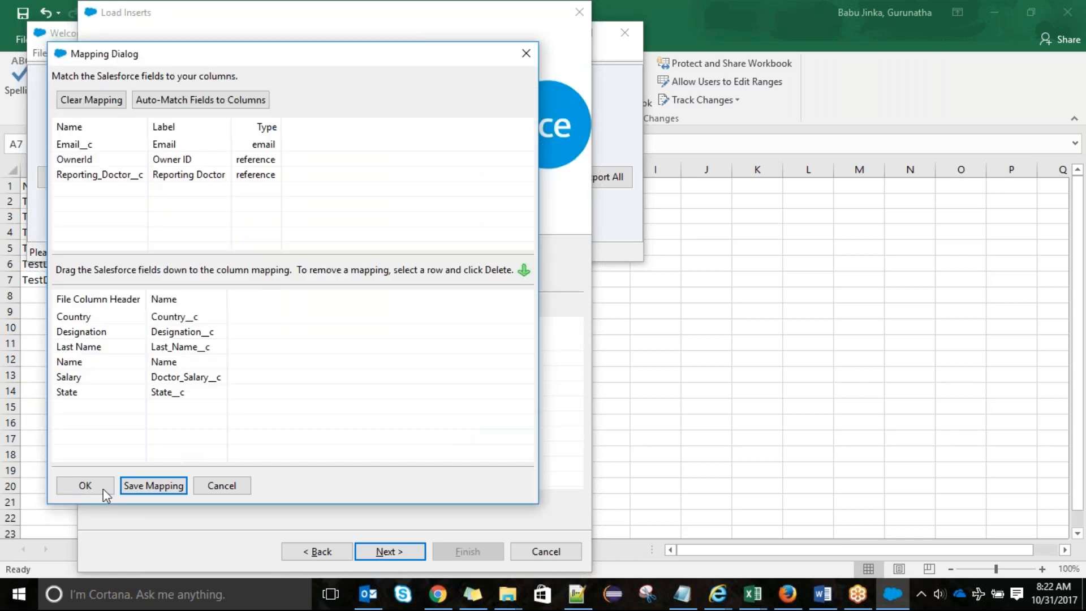
click(86, 486)
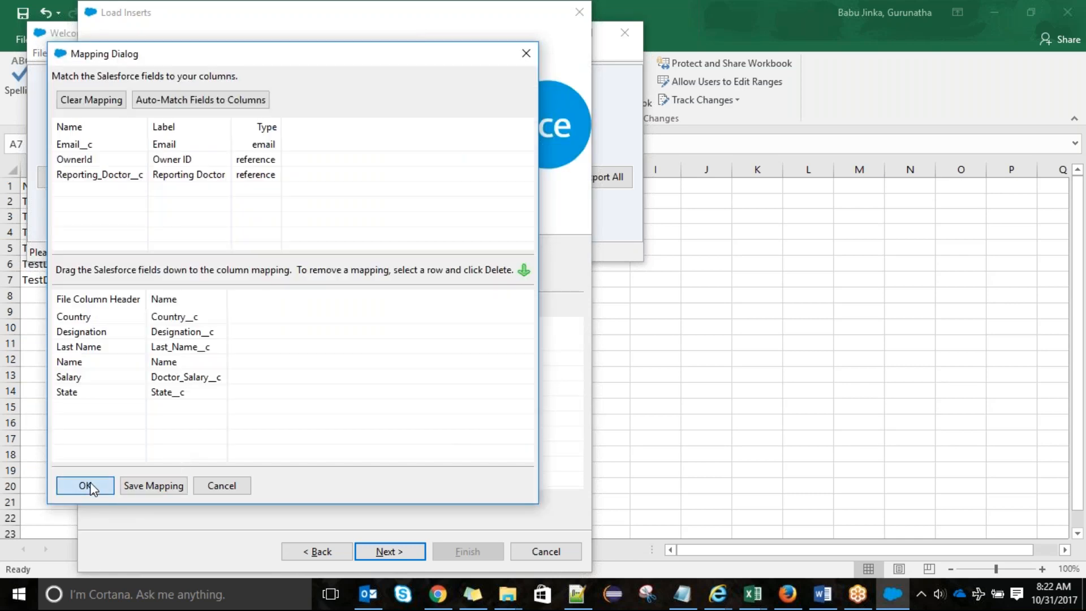
click(387, 551)
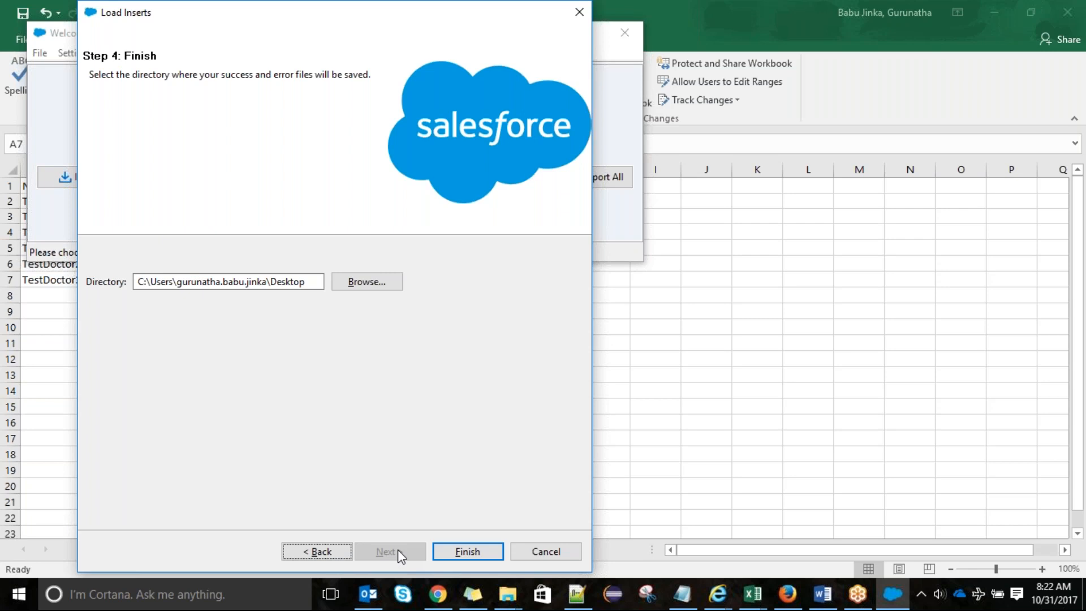
Step: Run and confirm the insert, review the 6 successful inserts, then close the wizard
click(481, 553)
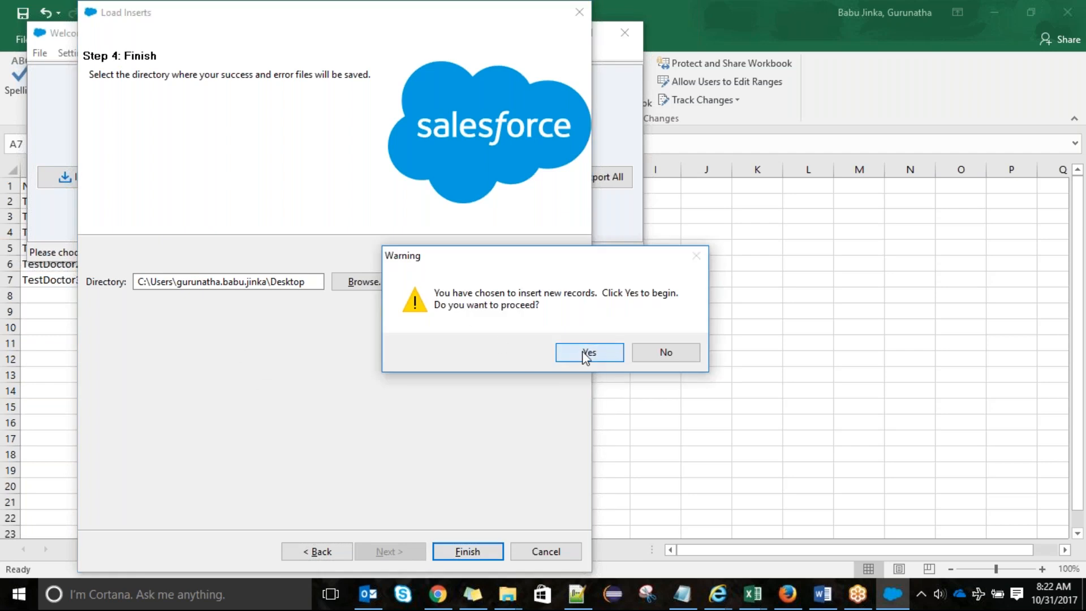
click(585, 353)
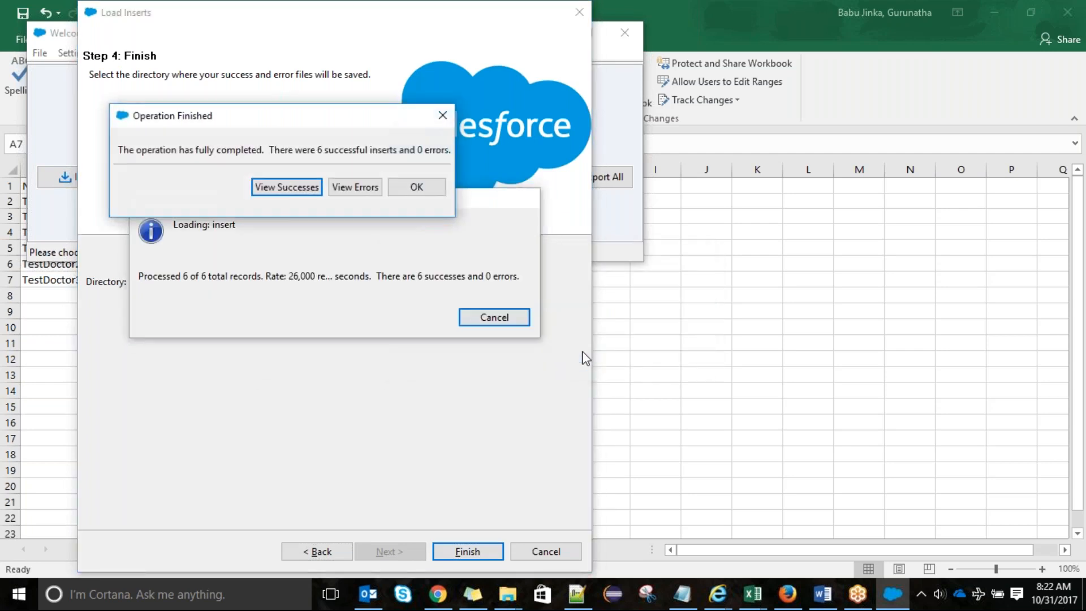
click(267, 187)
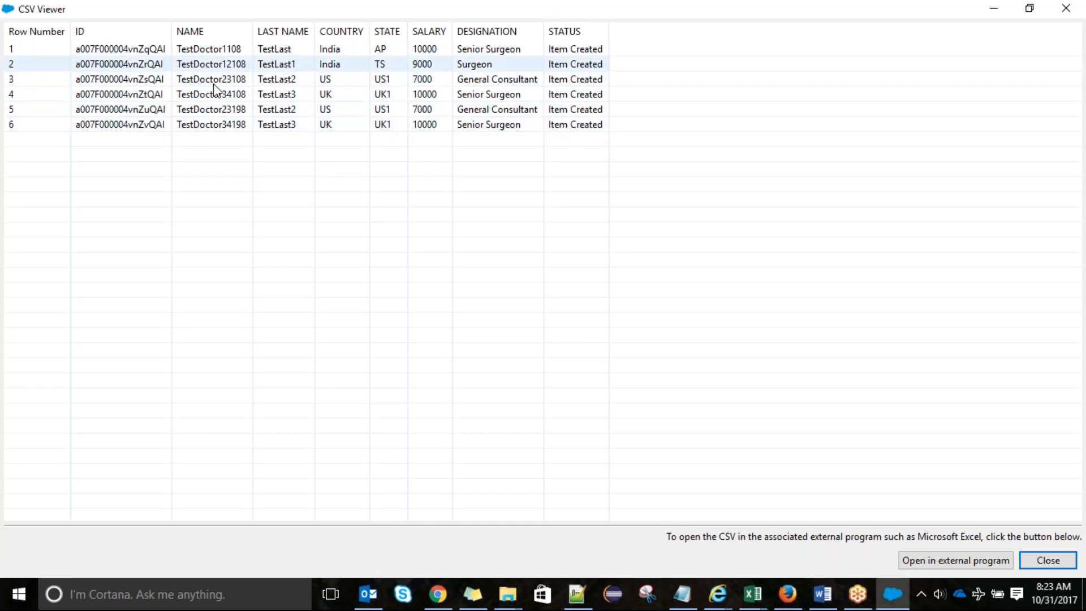
click(1051, 559)
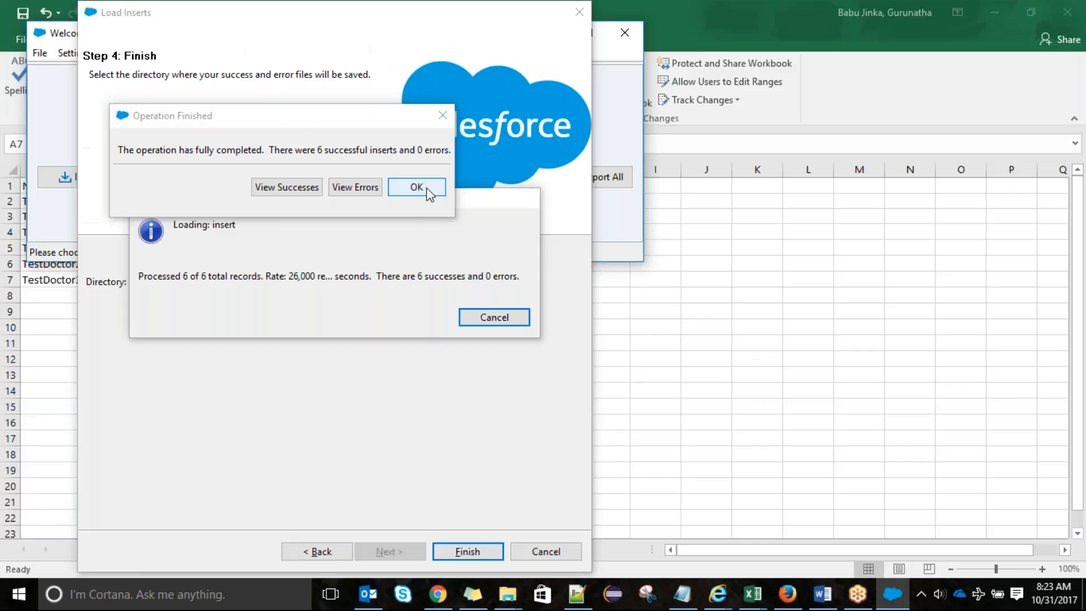
click(419, 186)
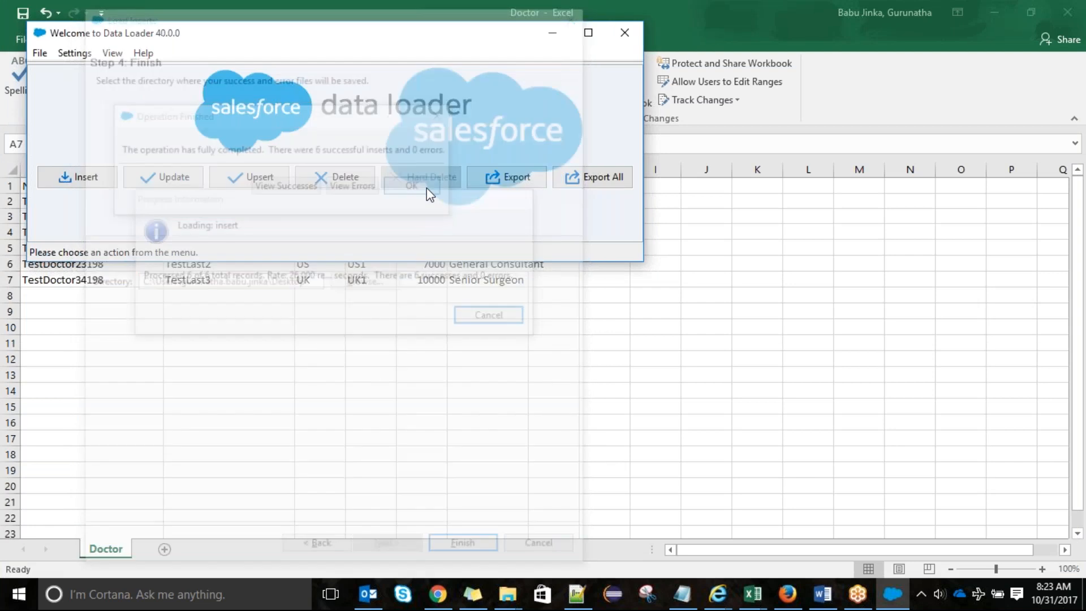
Step: Refresh the Salesforce Doctors list in Chrome to show the six new TestDoctor records
key(alt+Tab)
key(alt+Tab)
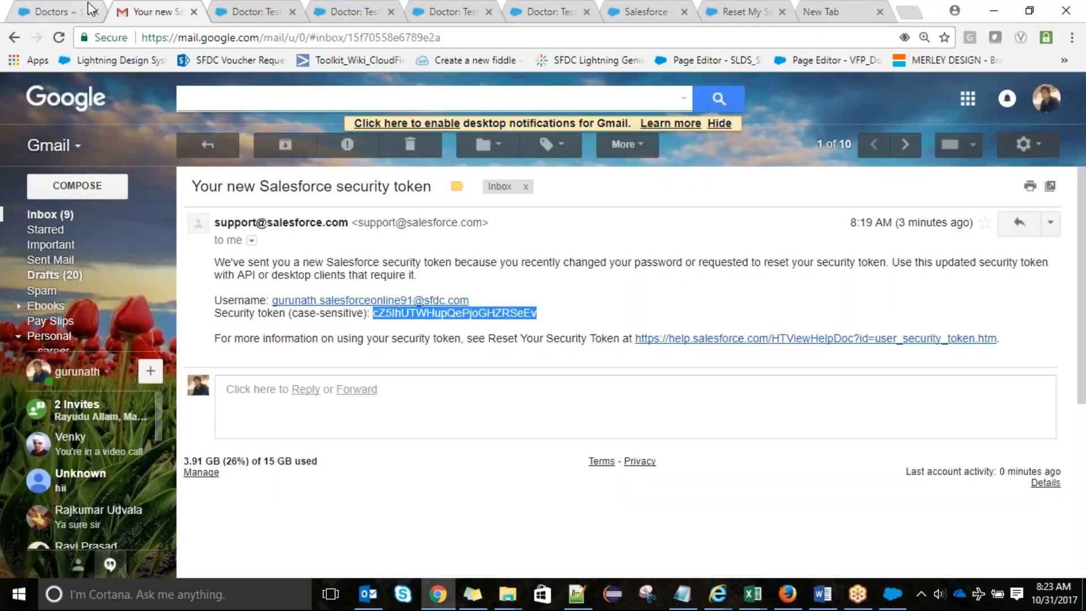
drag(91, 8, 170, 10)
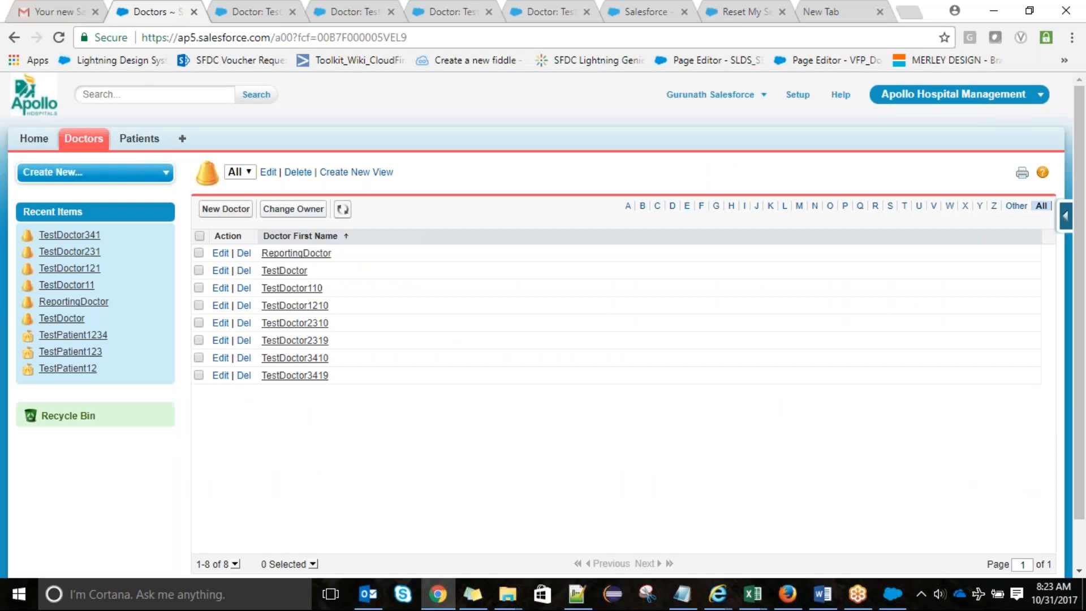
click(343, 211)
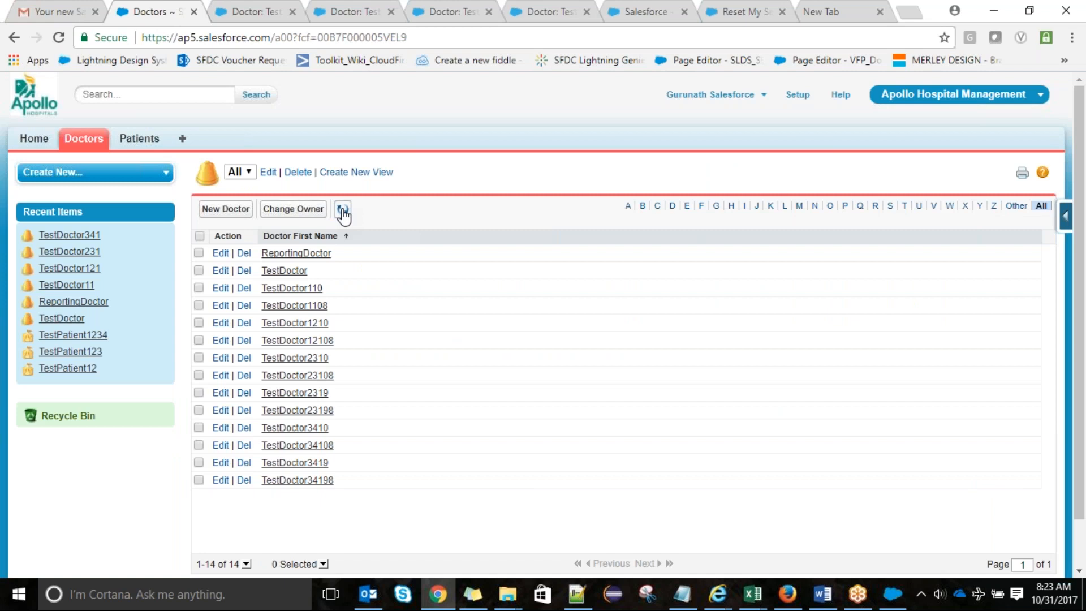
key(alt+Tab)
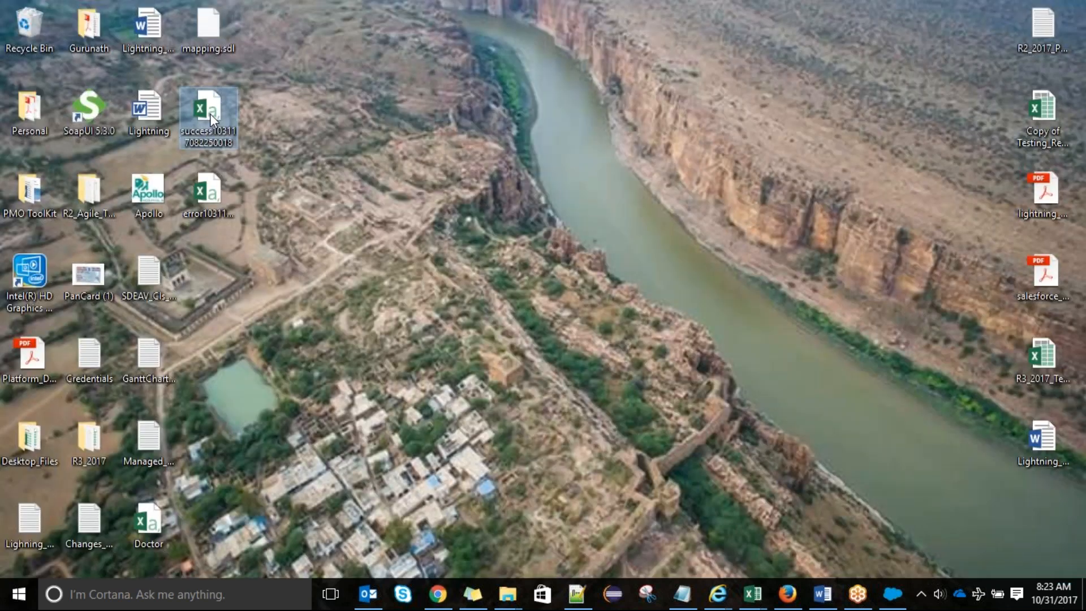
Step: Rename the desktop success results file to Doctor_Update and open it in Excel
right_click(210, 114)
click(277, 375)
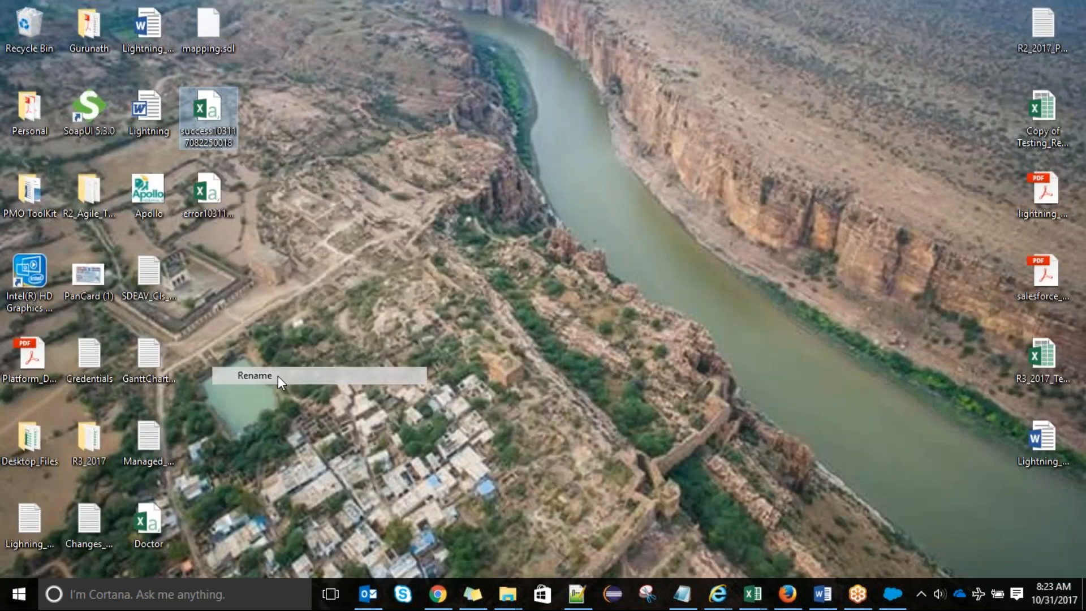
text(Doctor)
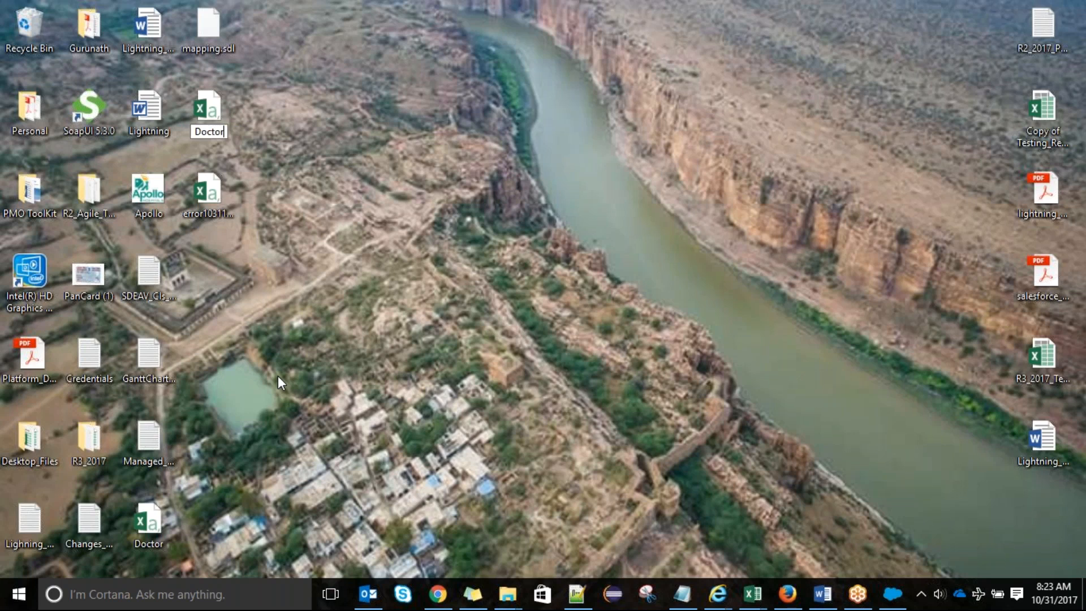
text(_Update)
key(Return)
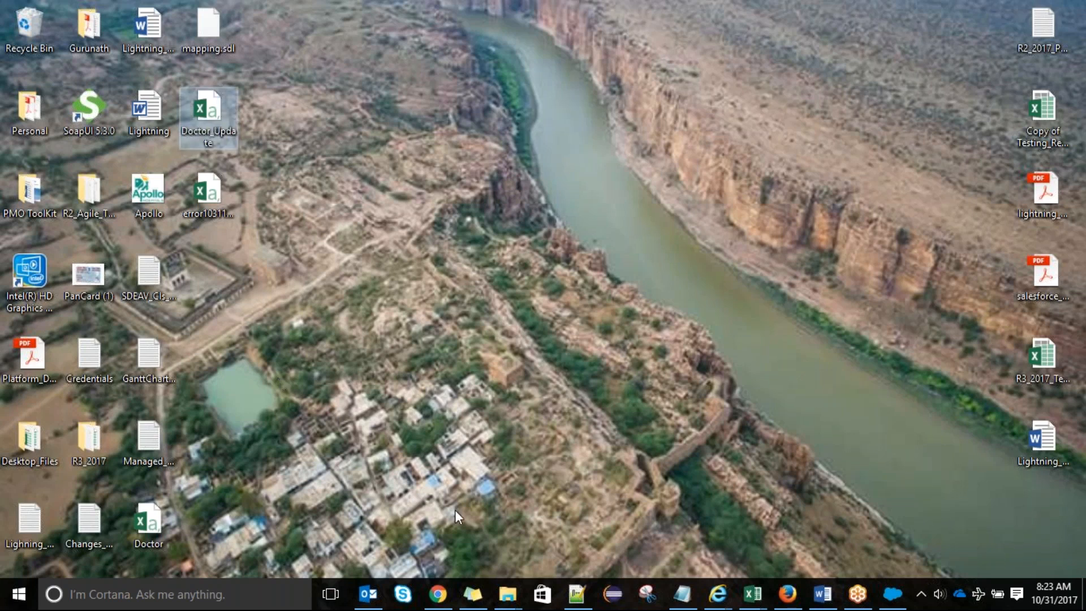
double_click(211, 112)
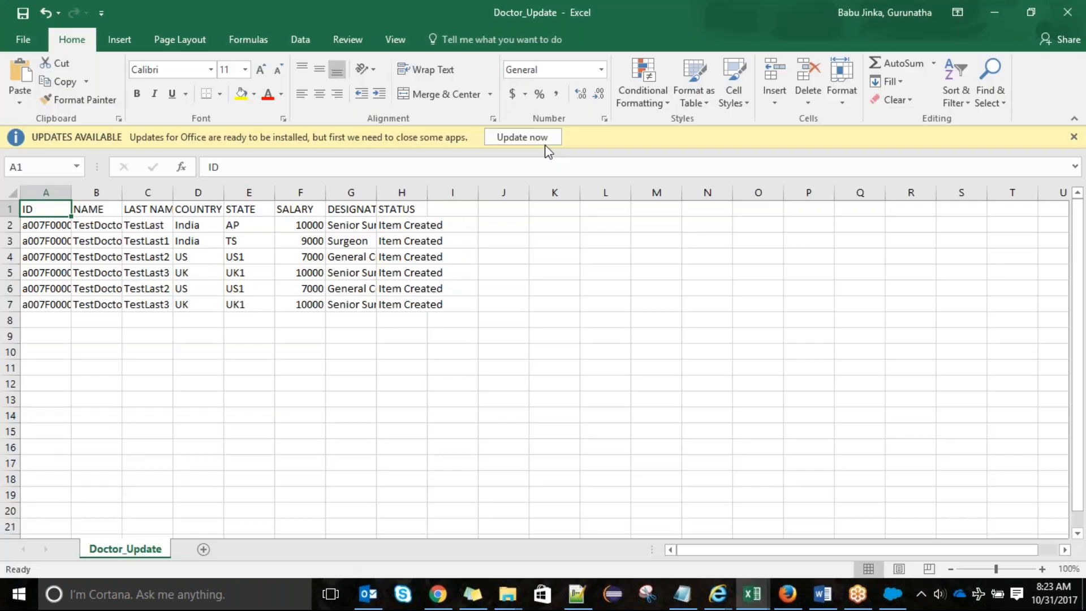
Step: Delete the STATUS column and widen columns A, B, C and G to fit their contents
click(543, 142)
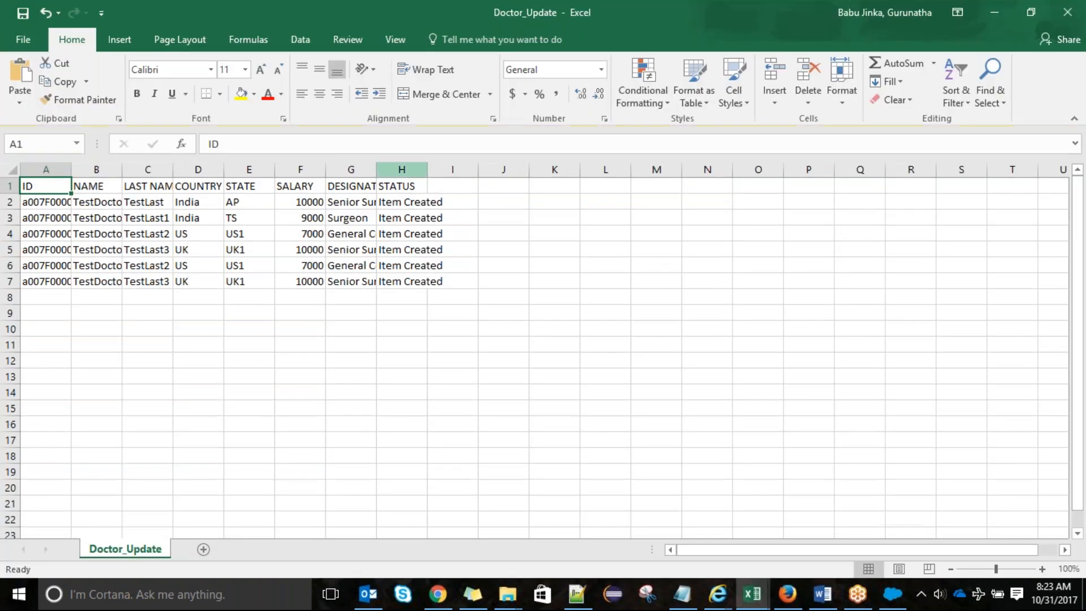
click(402, 171)
right_click(401, 176)
click(456, 308)
double_click(382, 171)
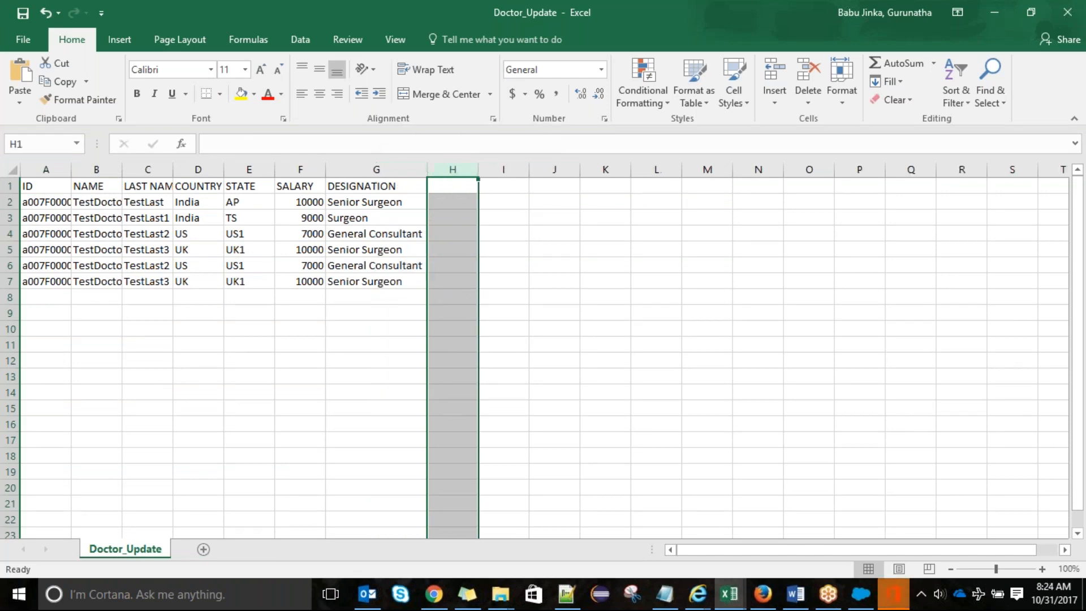
double_click(172, 170)
double_click(121, 170)
drag(73, 169, 72, 170)
double_click(72, 170)
click(100, 335)
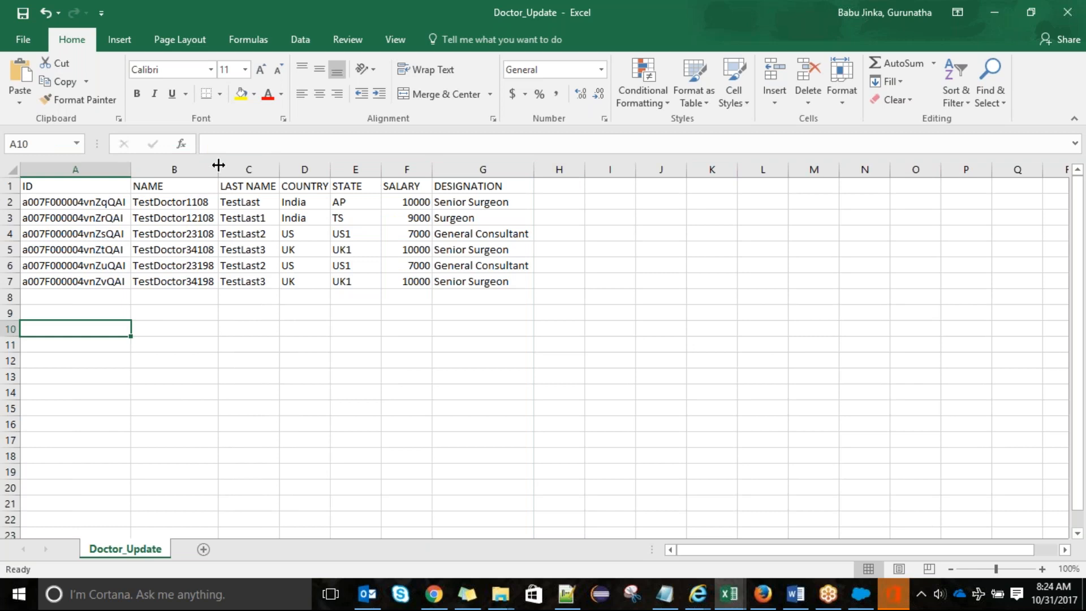
drag(219, 165, 268, 165)
Step: Append 9 to the doctor names in cells B2 through B4
double_click(252, 202)
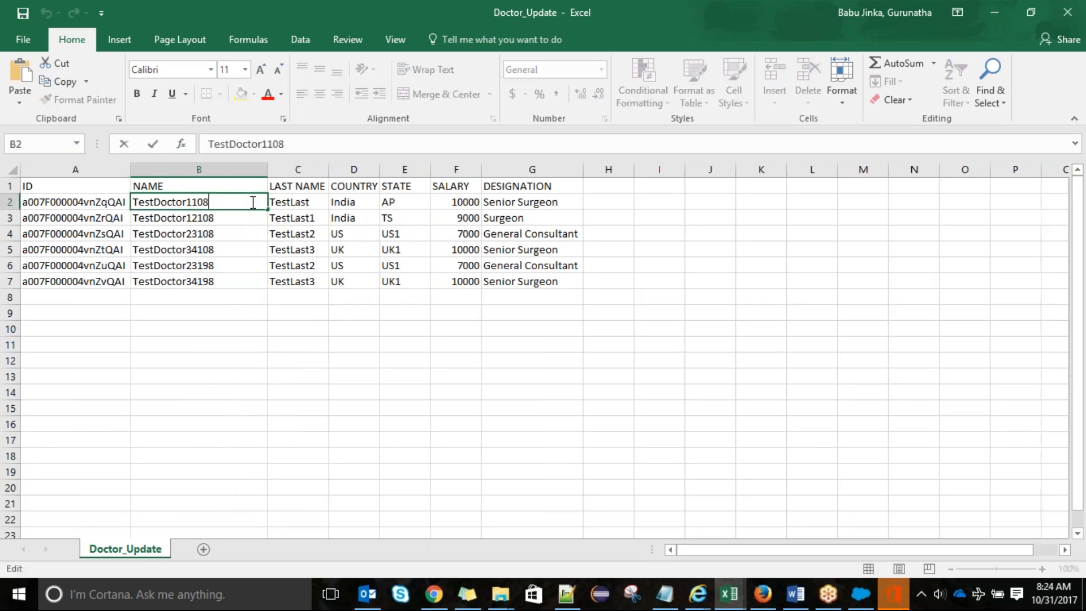
text(9)
double_click(251, 220)
text(9)
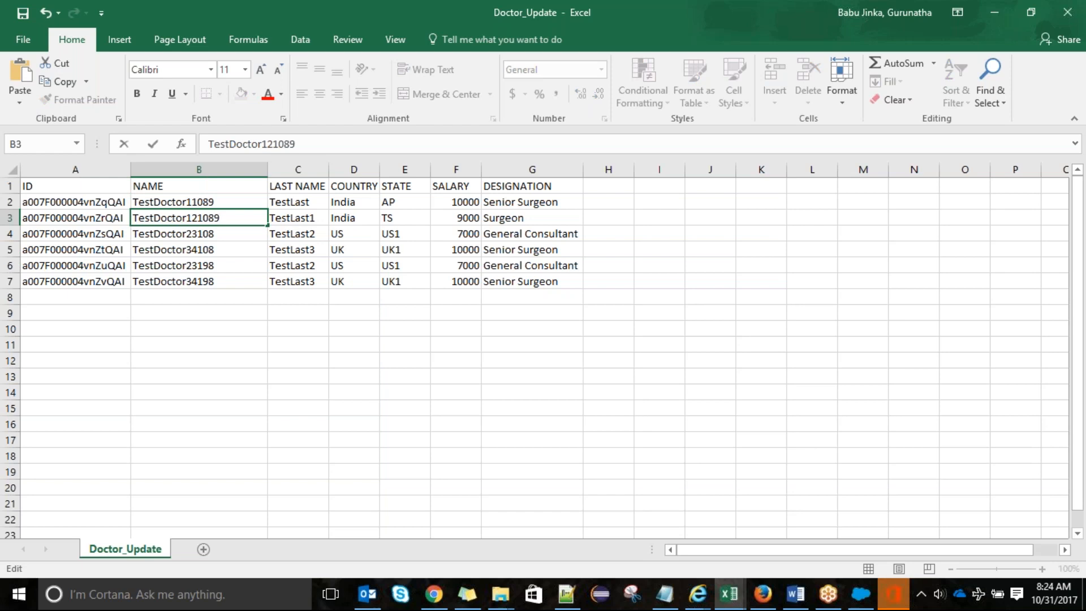
double_click(251, 239)
click(240, 229)
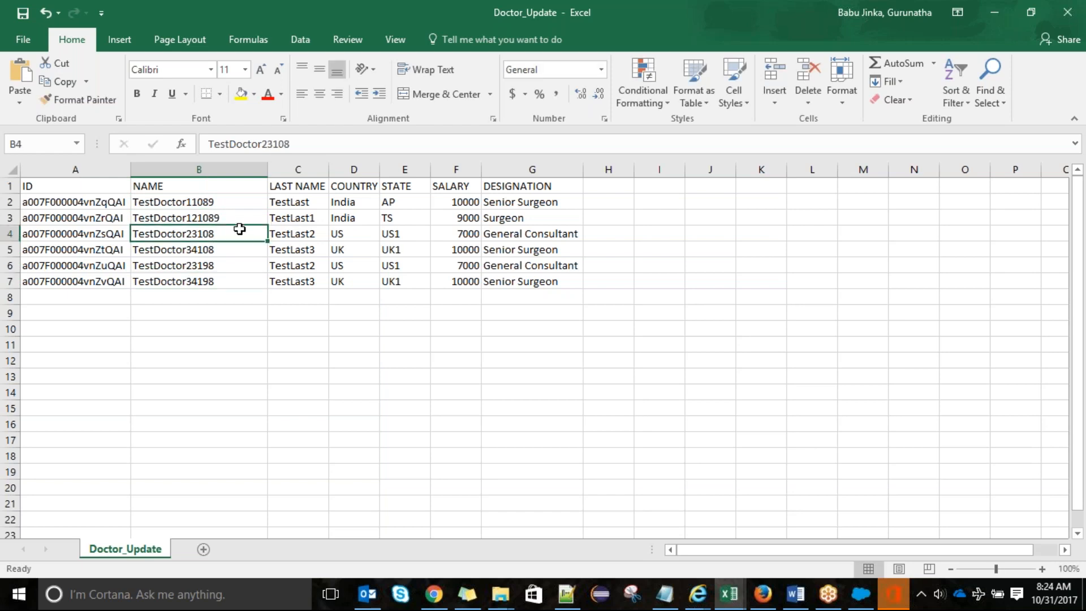
double_click(240, 229)
text(9)
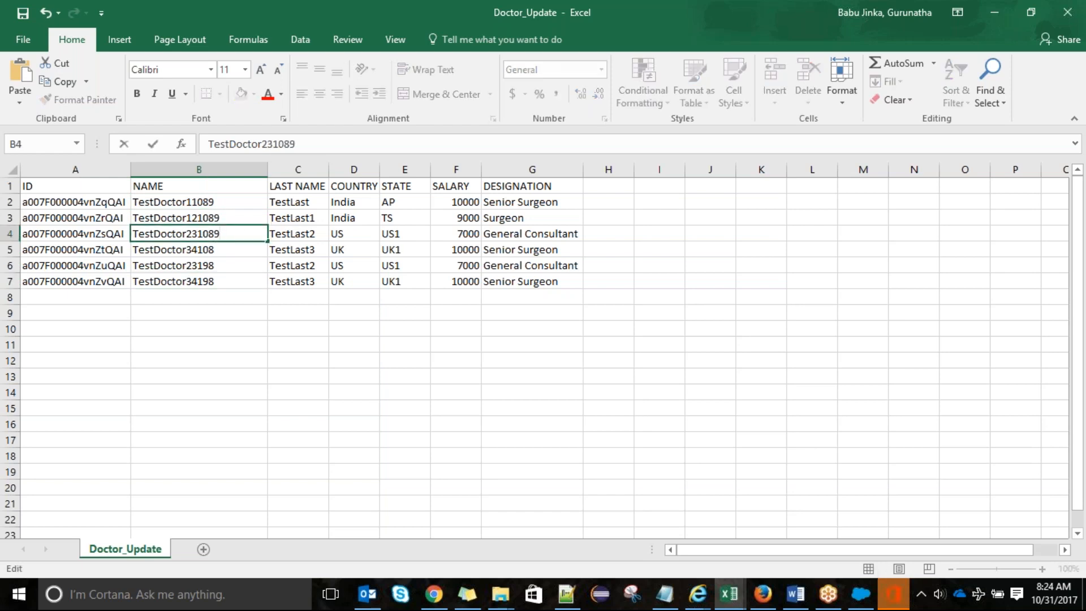
Step: Append 9 to the doctor names in cells B5 through B7 and save the workbook
click(235, 250)
double_click(235, 250)
text(9)
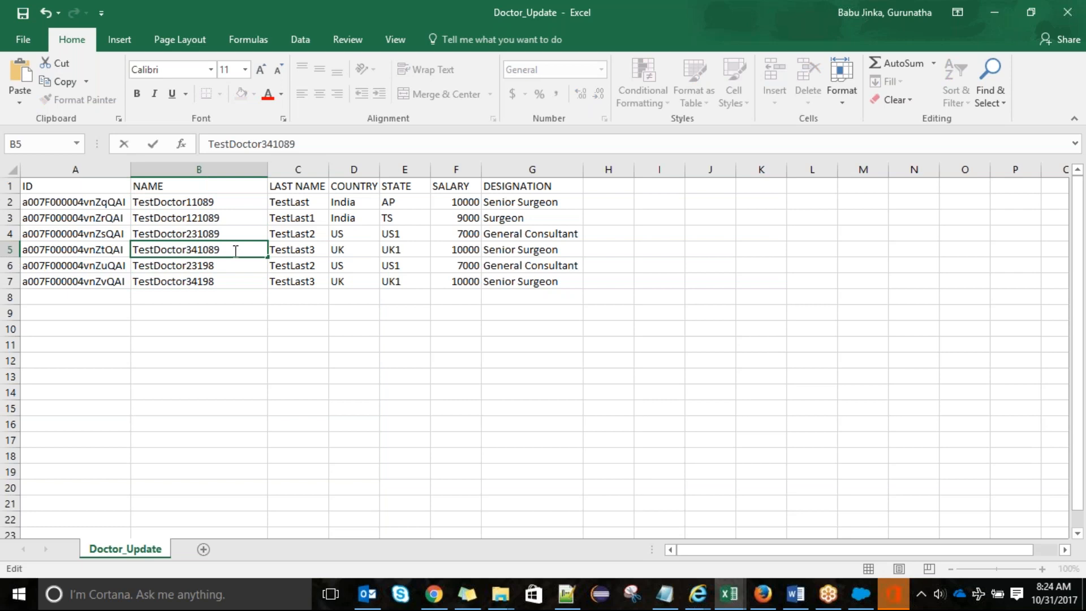
click(234, 265)
double_click(234, 266)
text(9)
click(231, 281)
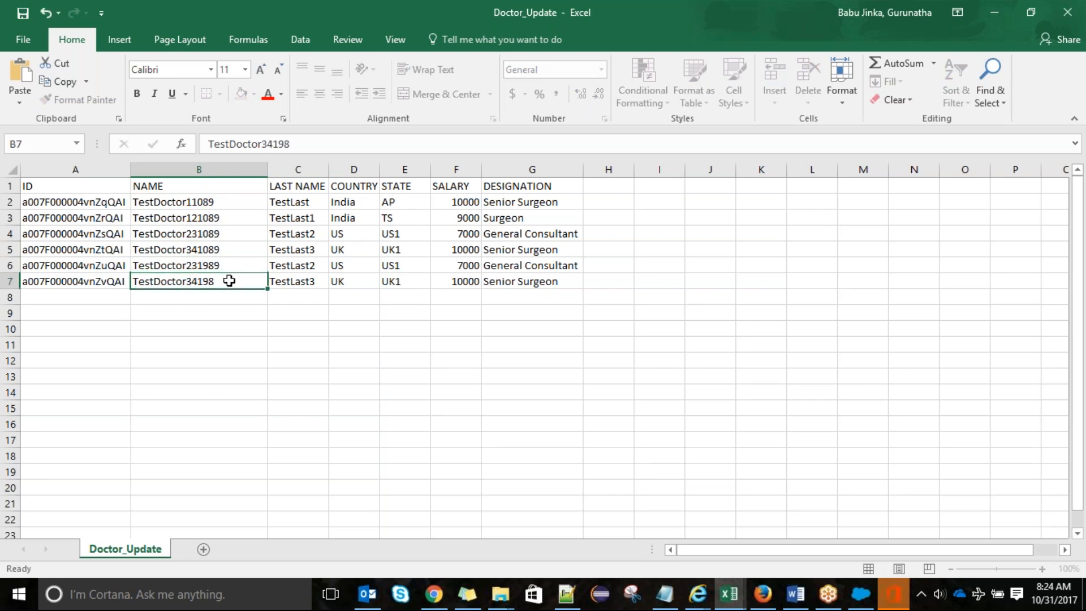
double_click(231, 281)
text(9)
key(ctrl+s)
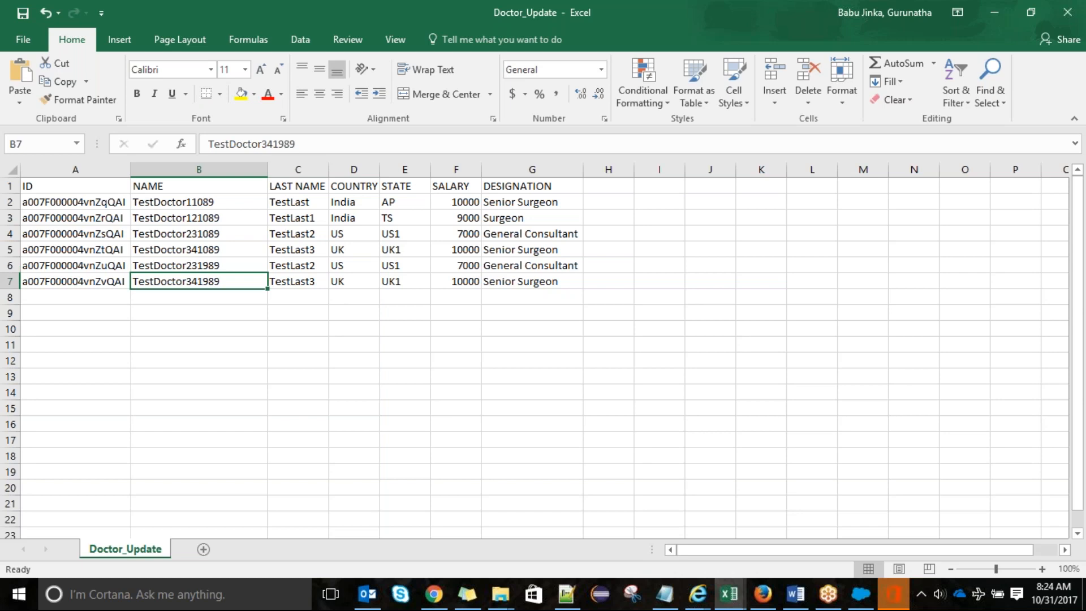
click(313, 199)
click(314, 220)
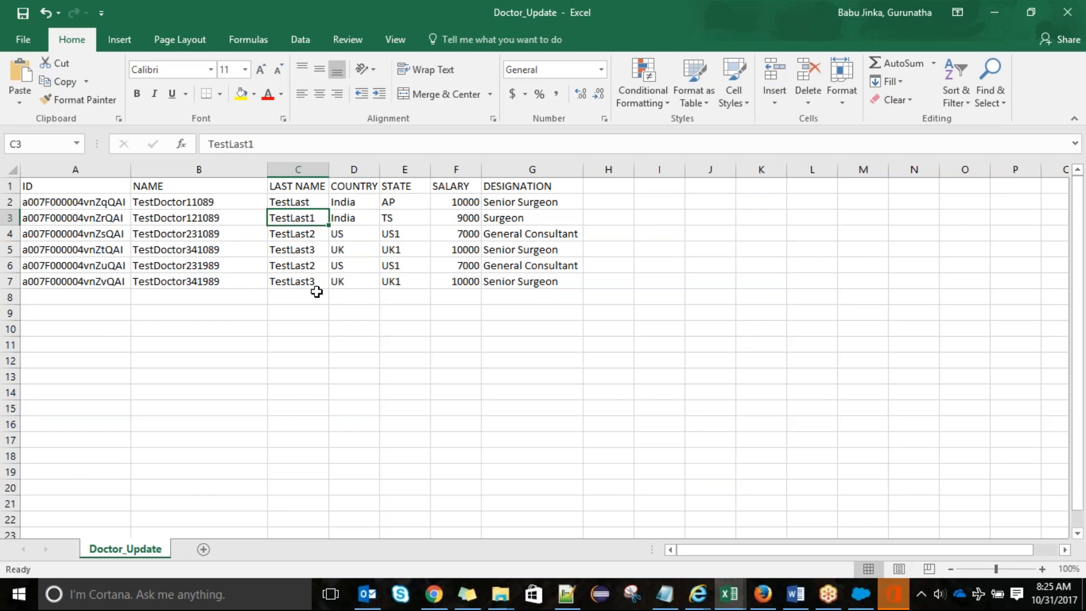
Step: Start a Doctor update from Doctor_Update.csv and accept the 6-record data selection
key(alt+Tab)
key(Tab)
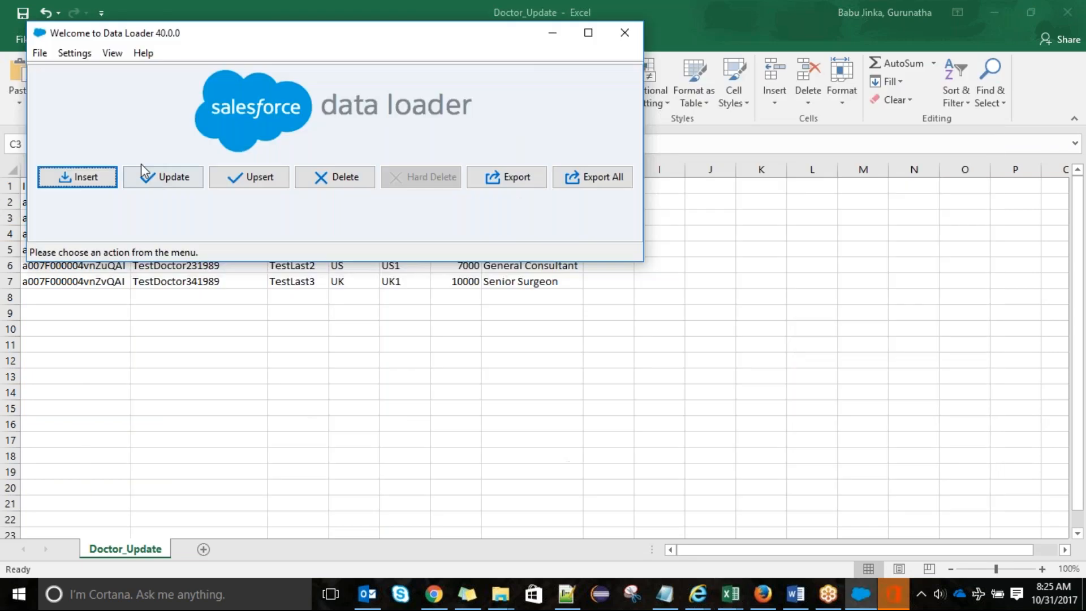
click(153, 183)
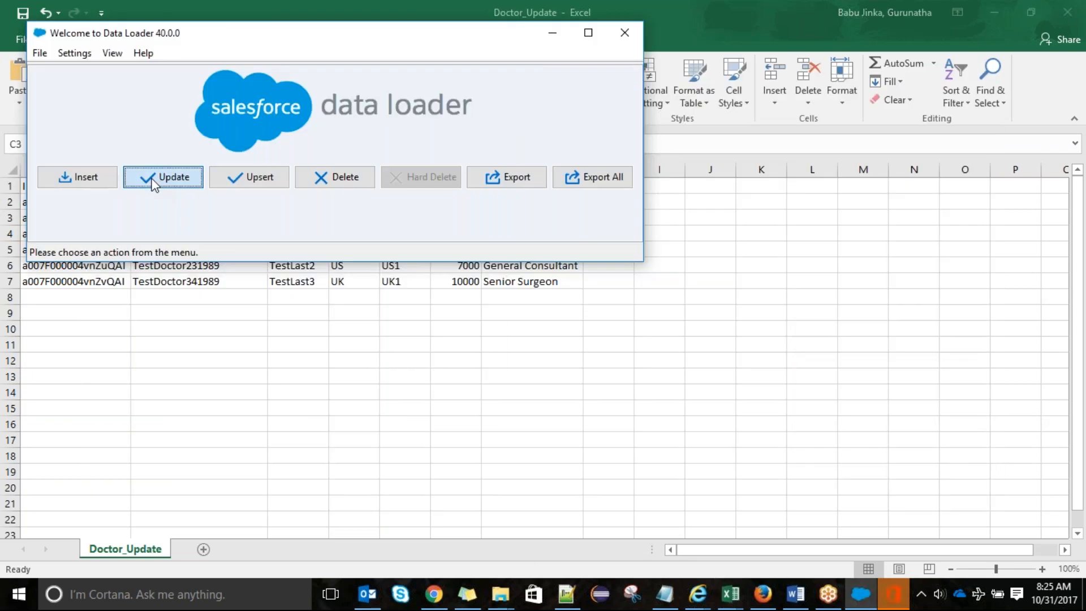
click(188, 333)
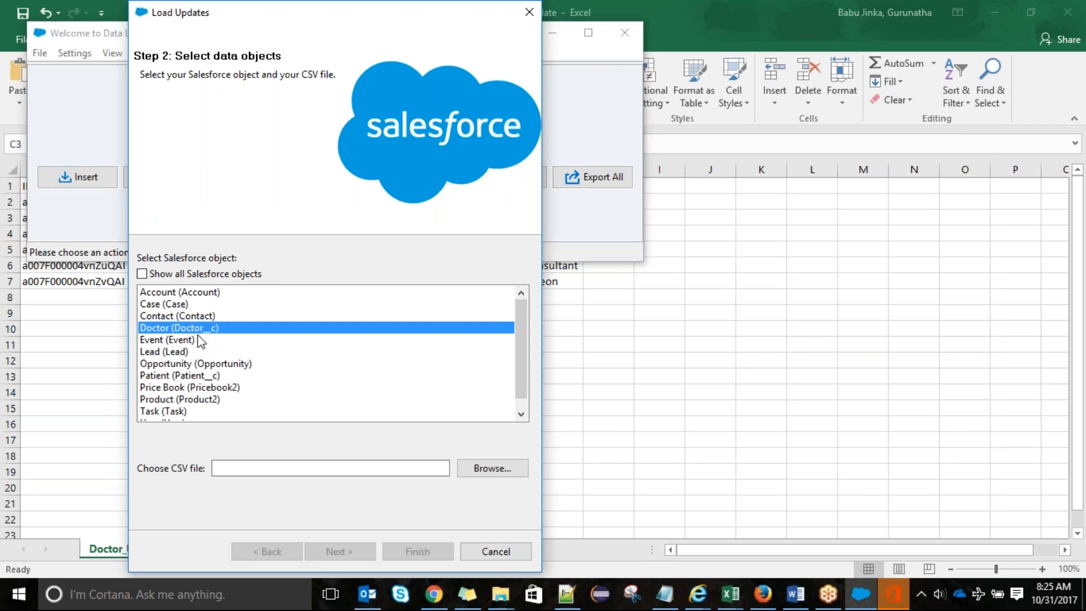
click(462, 474)
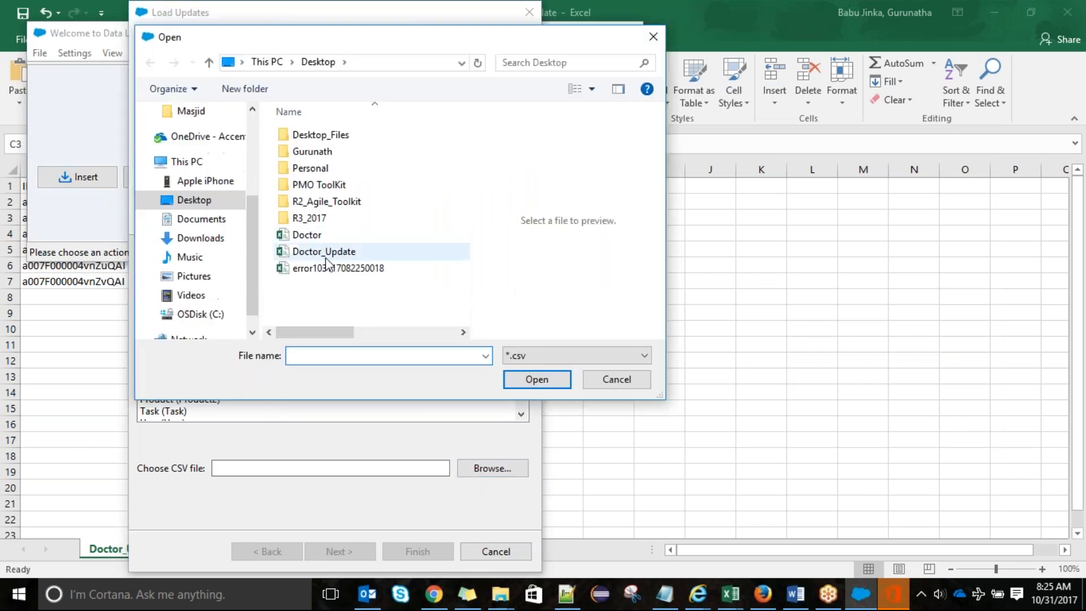
double_click(323, 252)
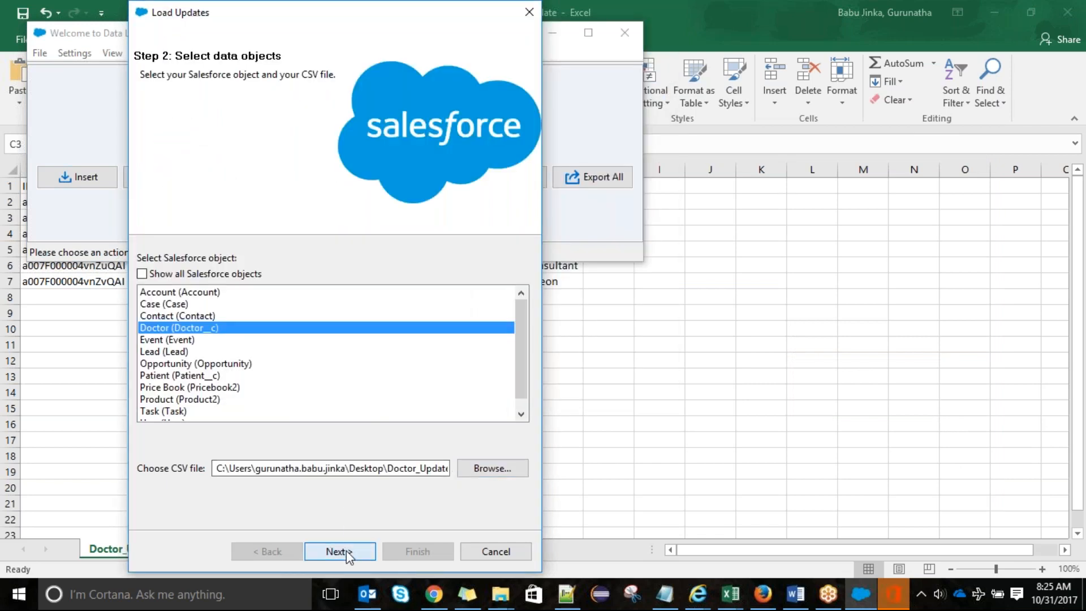
click(346, 551)
click(400, 184)
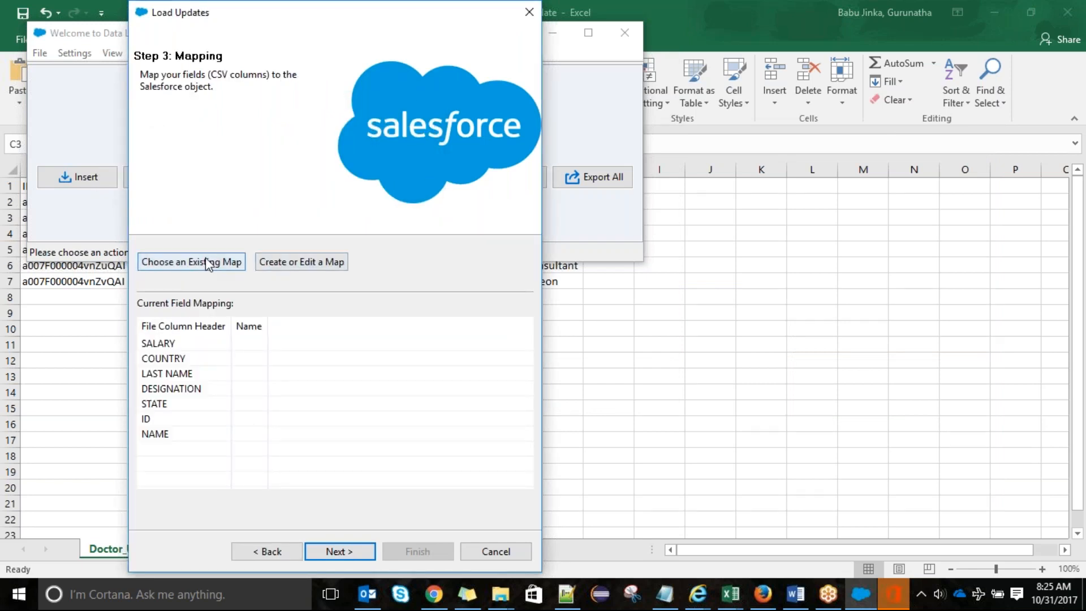
Step: Load the existing mapping.sdl field mapping
click(208, 262)
text(ma)
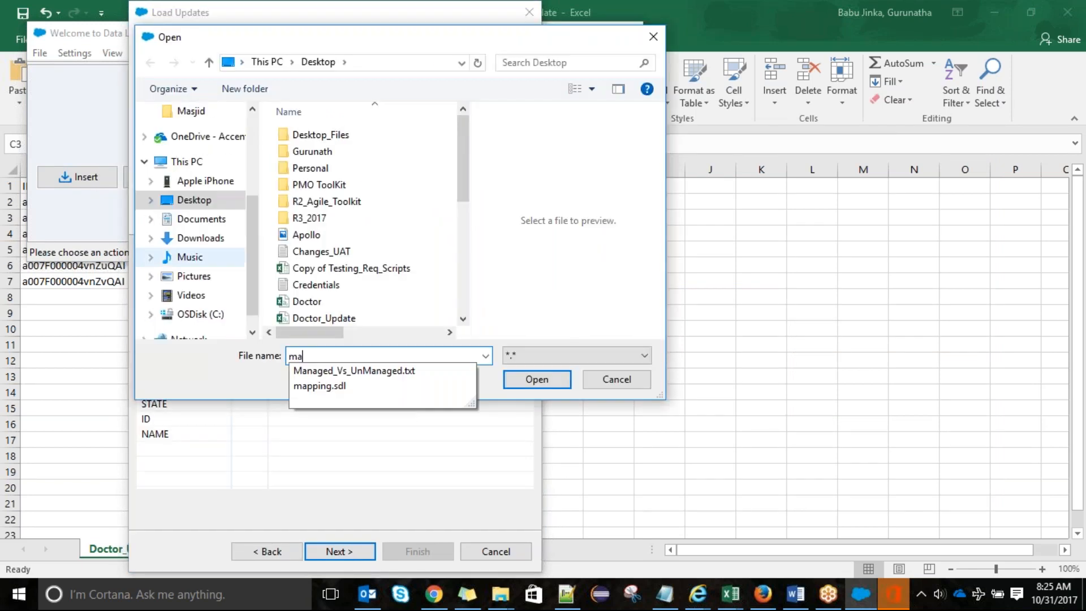
key(Down)
key(Down)
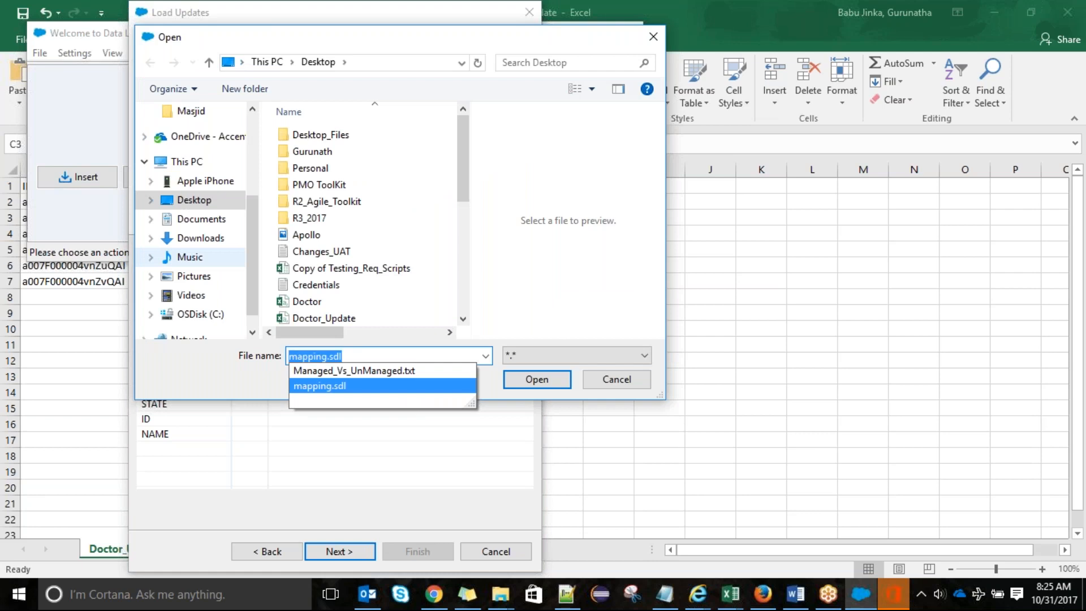
key(Return)
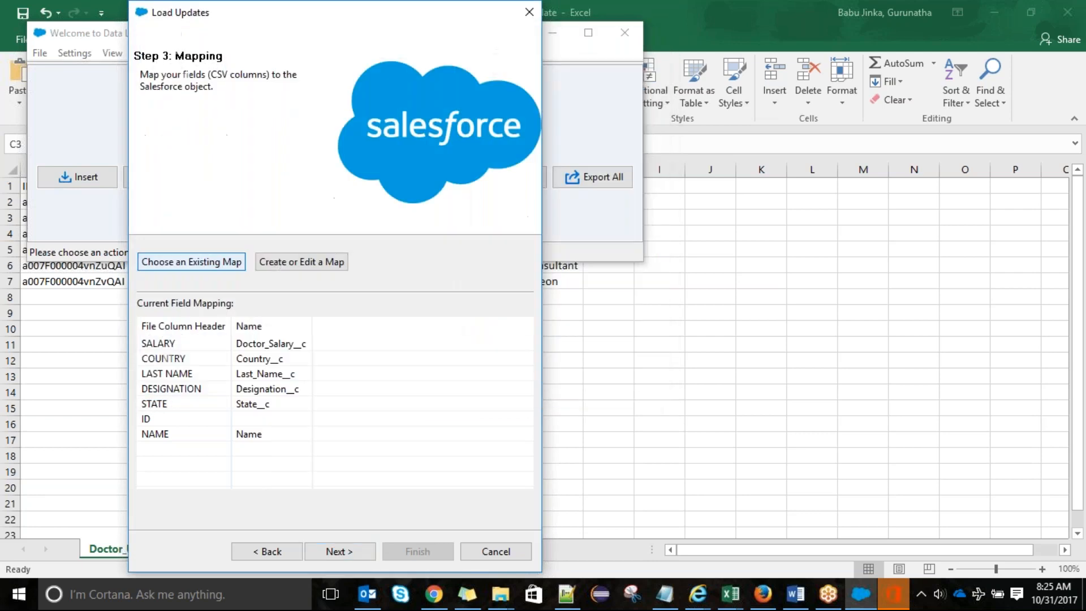
Step: Auto-match all seven columns, including ID to Id, and overwrite mapping.sdl with the result
click(291, 263)
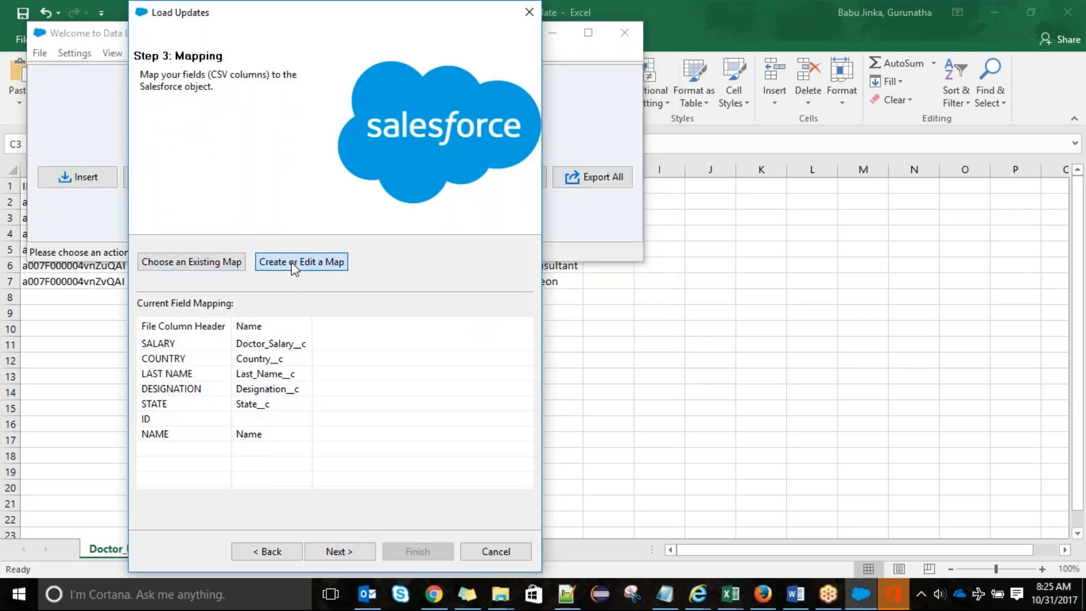
click(271, 182)
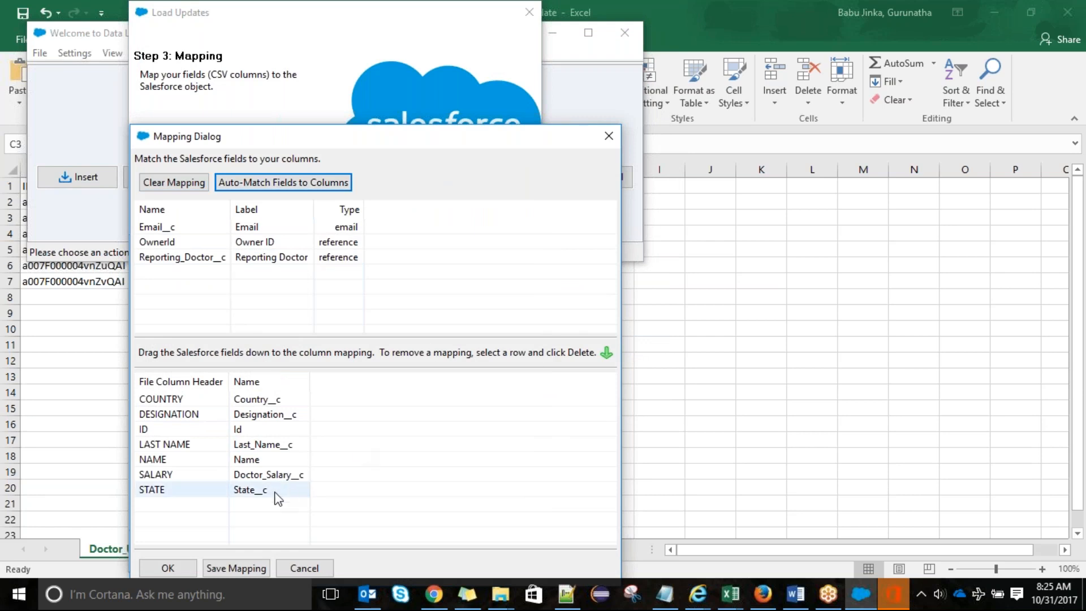
click(223, 567)
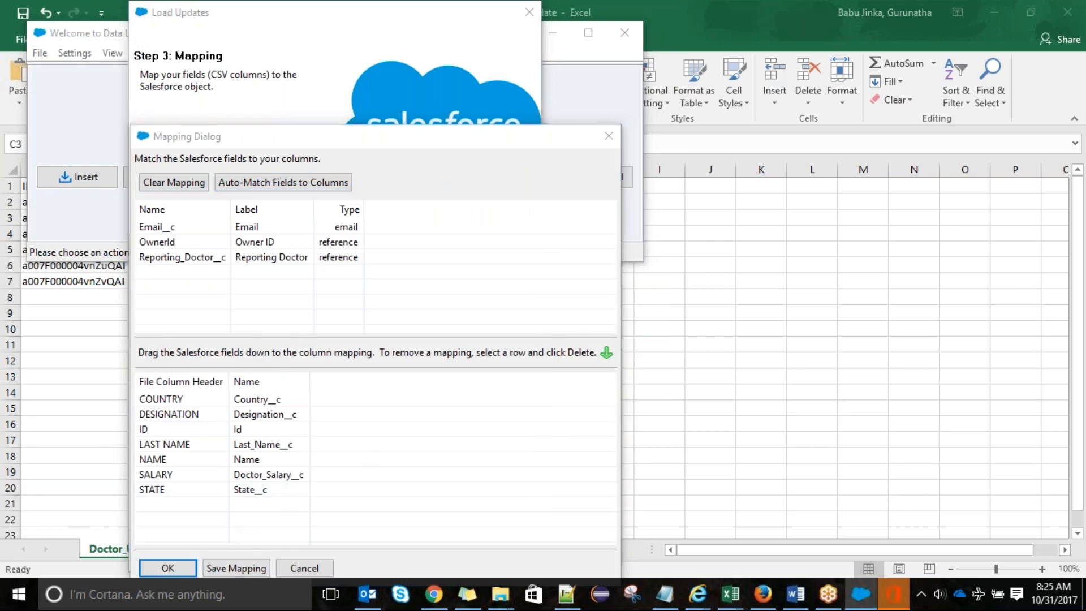
click(557, 502)
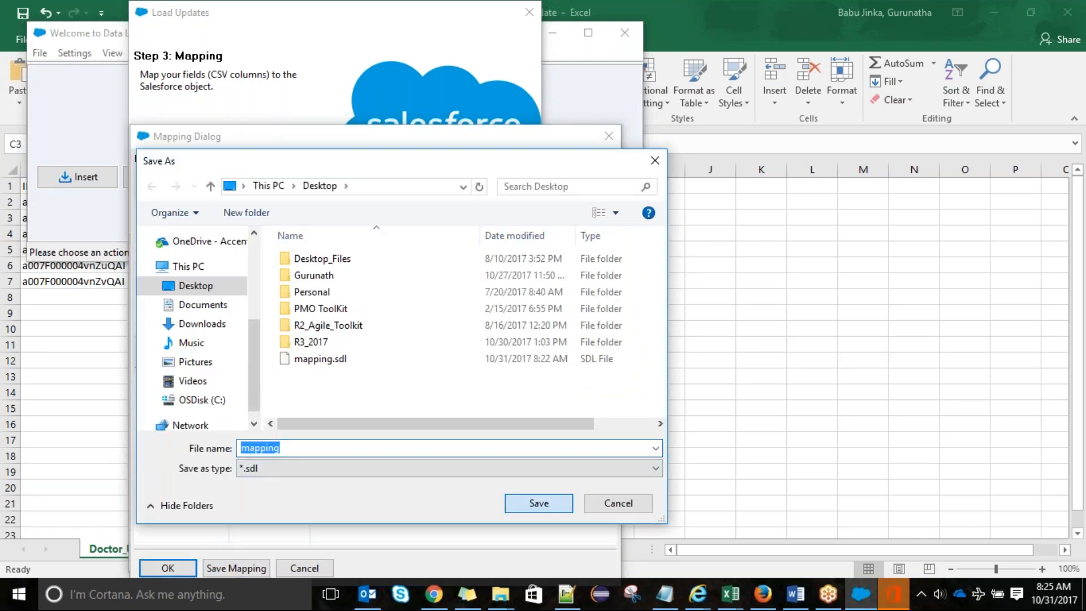
click(617, 352)
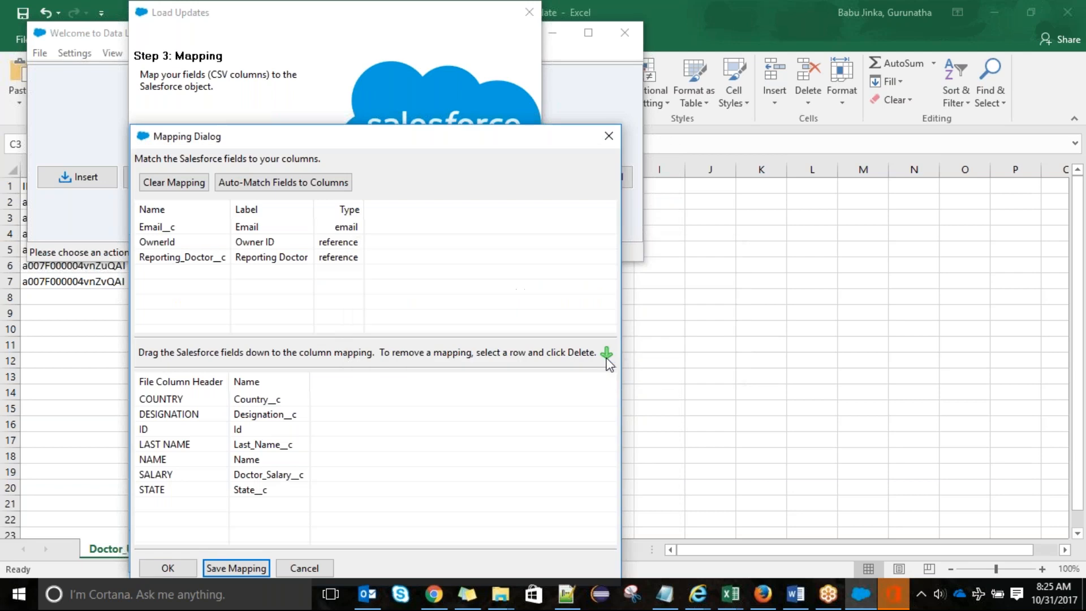
click(168, 569)
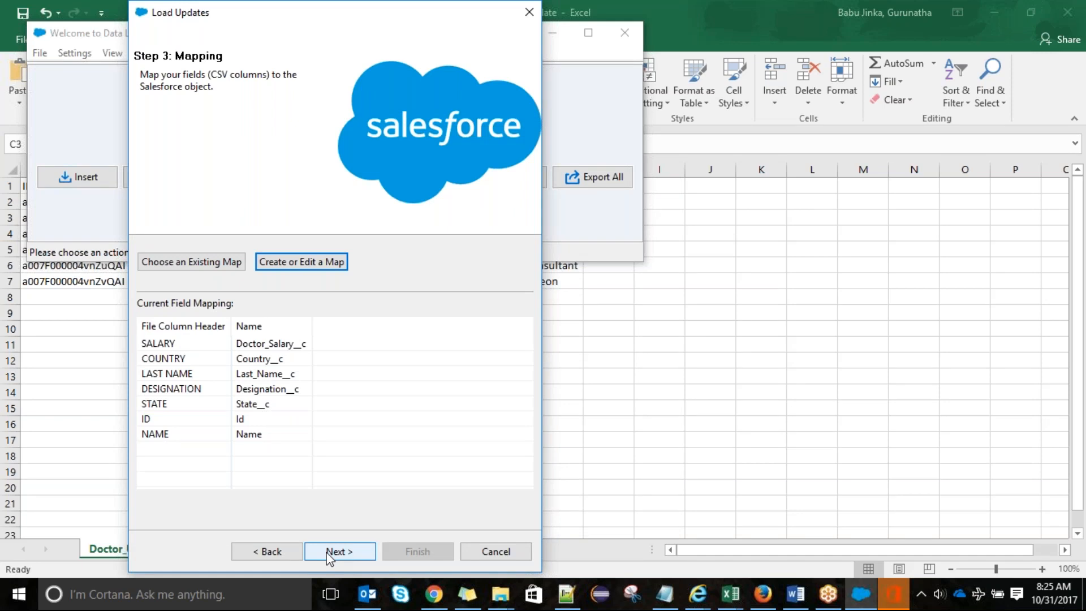
Step: Run and confirm the Doctor update, review the 6 successful updates, then close the wizard
click(328, 553)
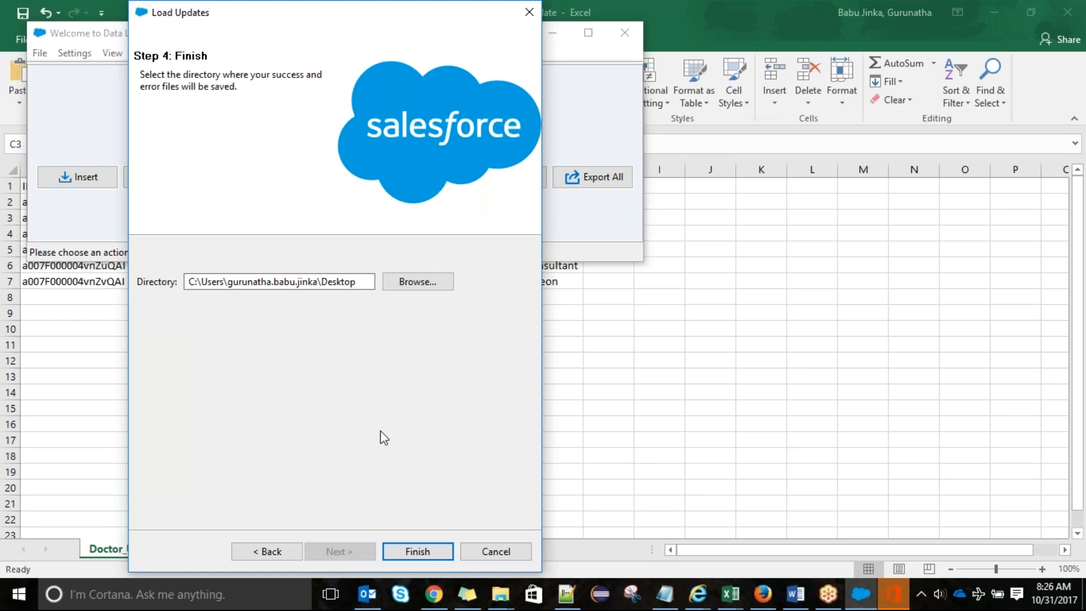
click(433, 548)
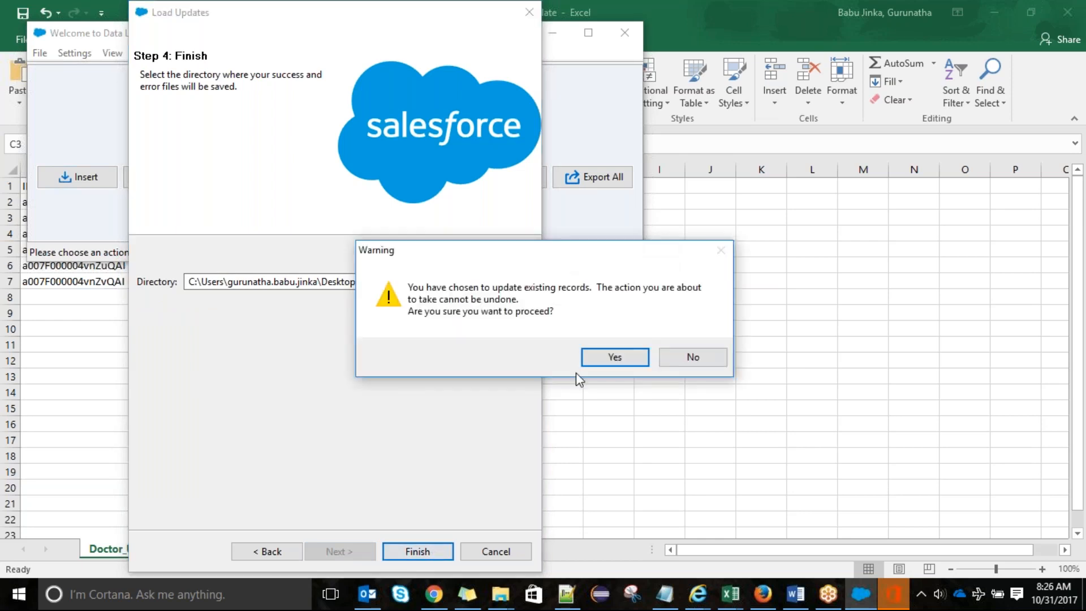
click(590, 356)
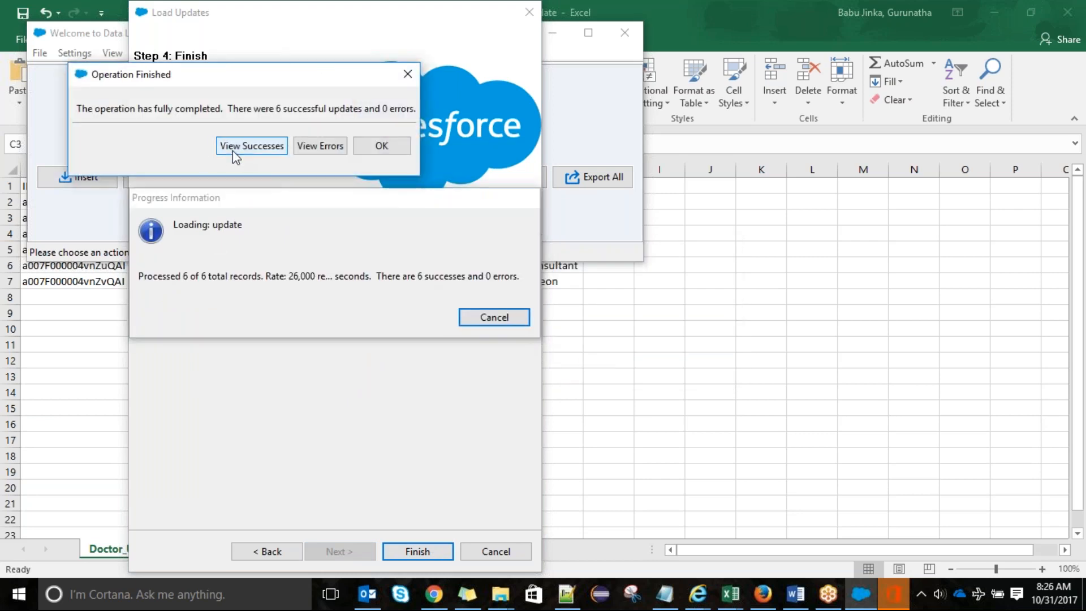
click(232, 146)
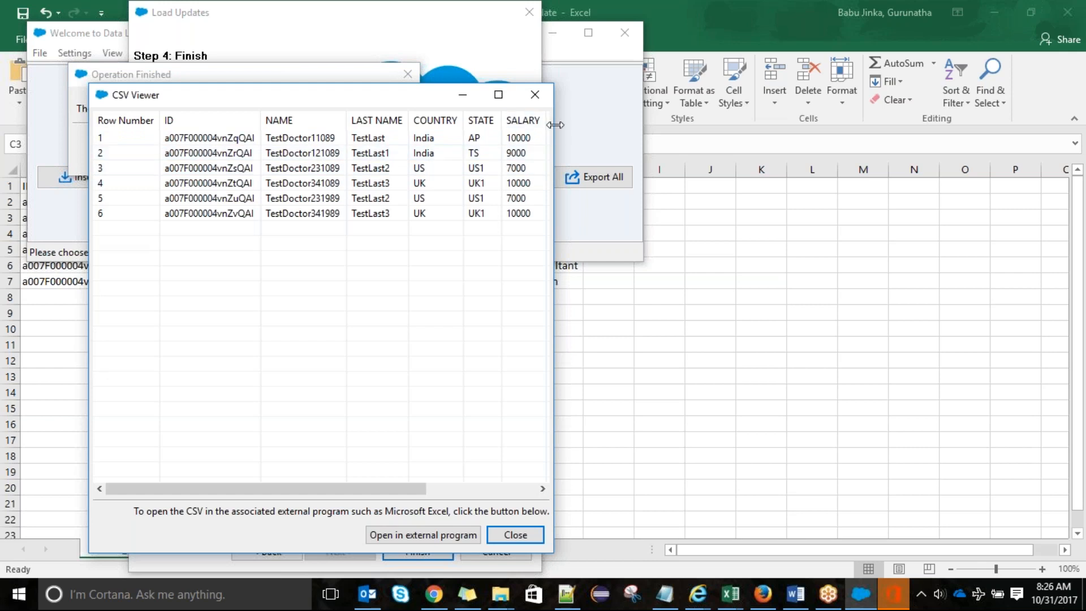
click(499, 96)
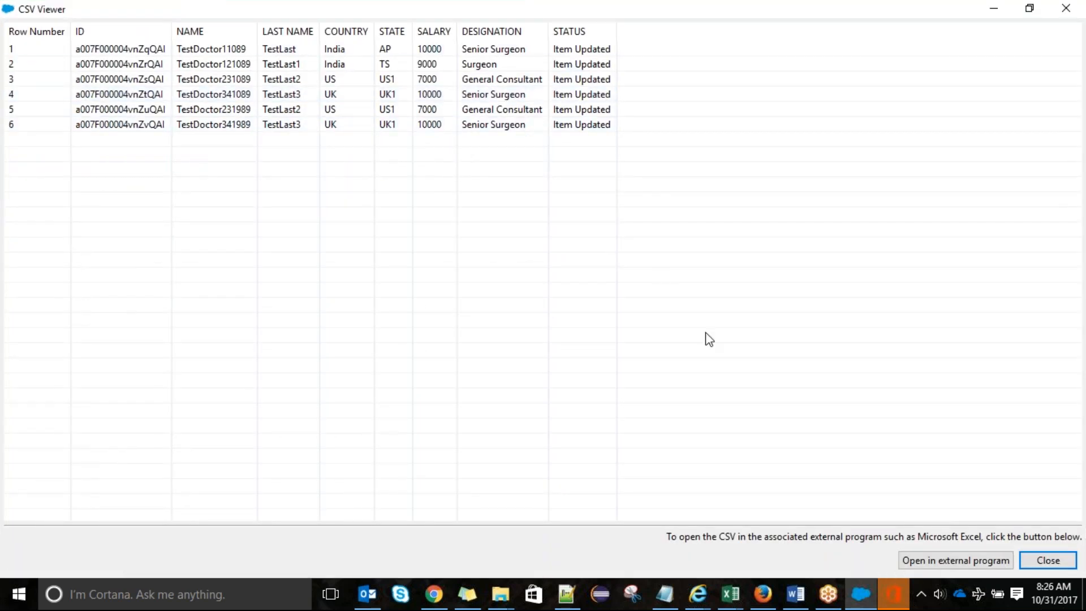
click(1041, 559)
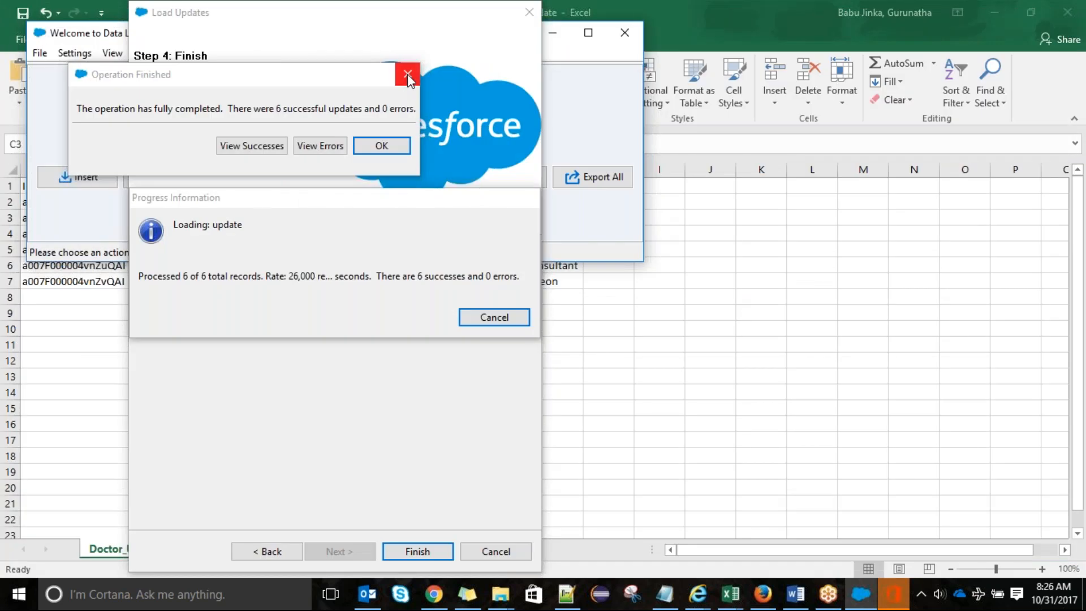
click(407, 73)
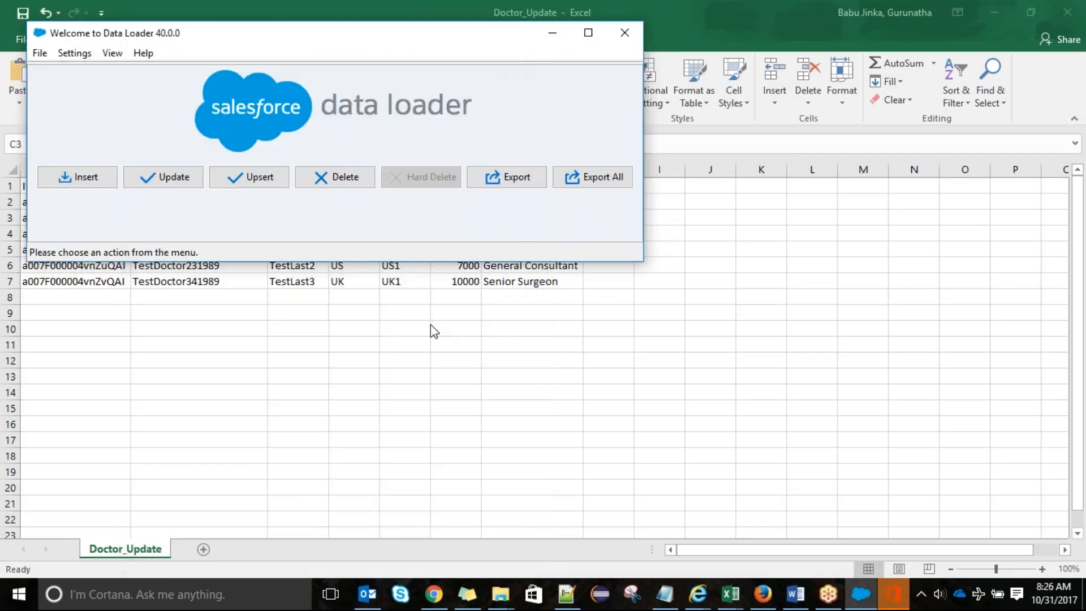
click(431, 325)
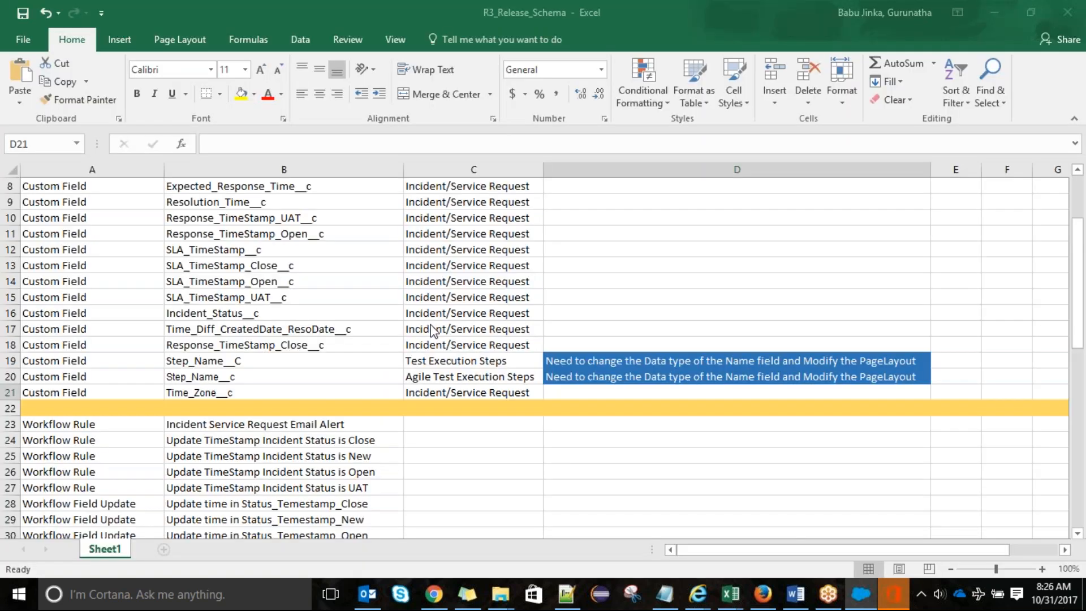
Step: Rename the newest success CSV on the desktop to Doctor_Upsert
key(super+d)
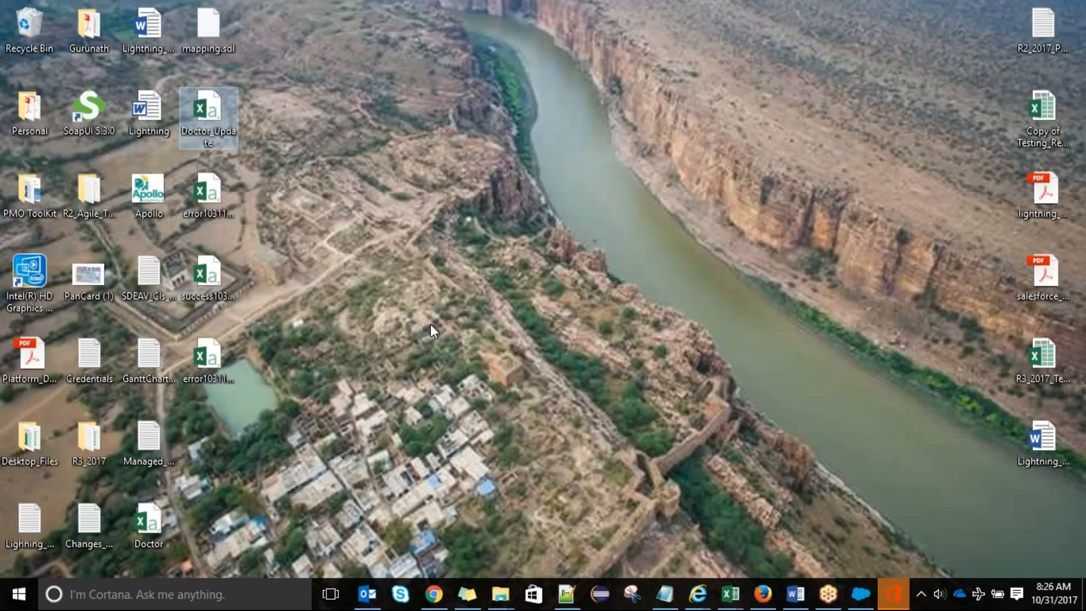
click(215, 287)
right_click(214, 286)
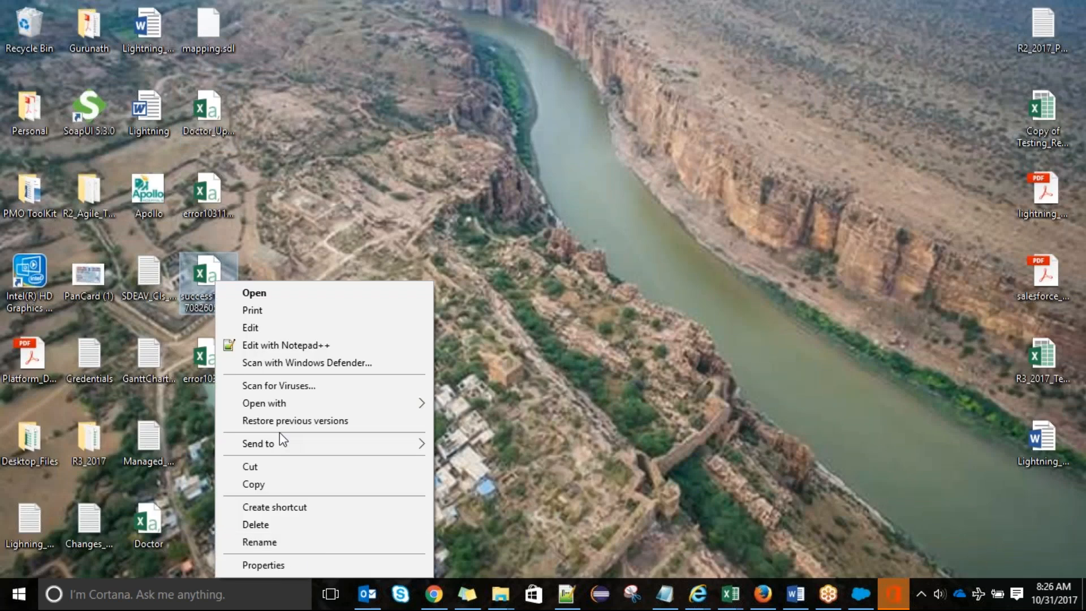
click(298, 541)
text(Doctor)
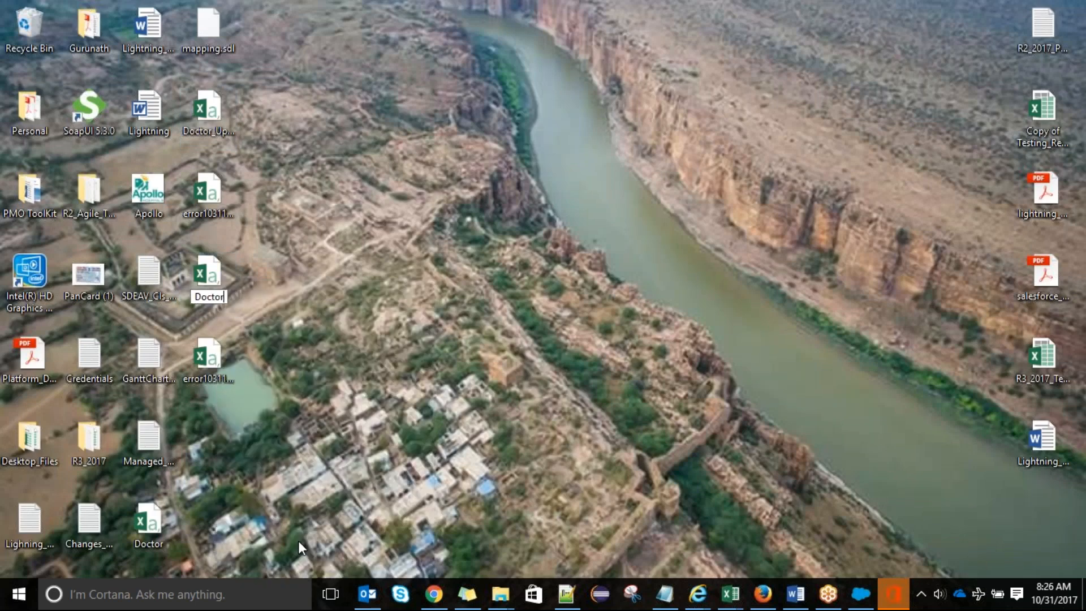
text(_Upsert)
key(Return)
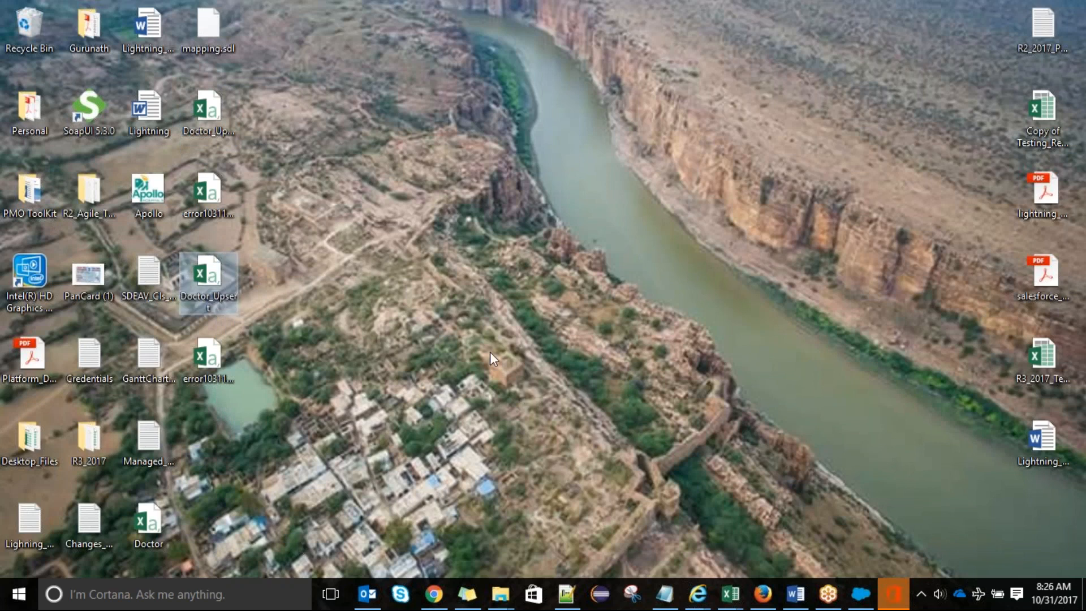
Step: Open Doctor_Upsert and delete the STATUS column H
double_click(223, 280)
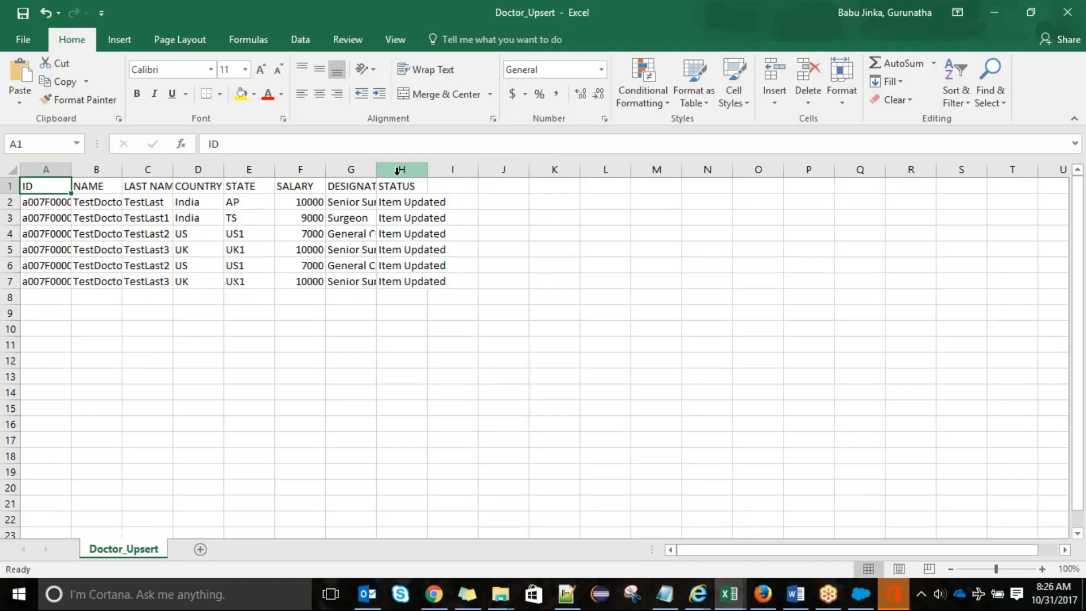
click(401, 170)
right_click(399, 171)
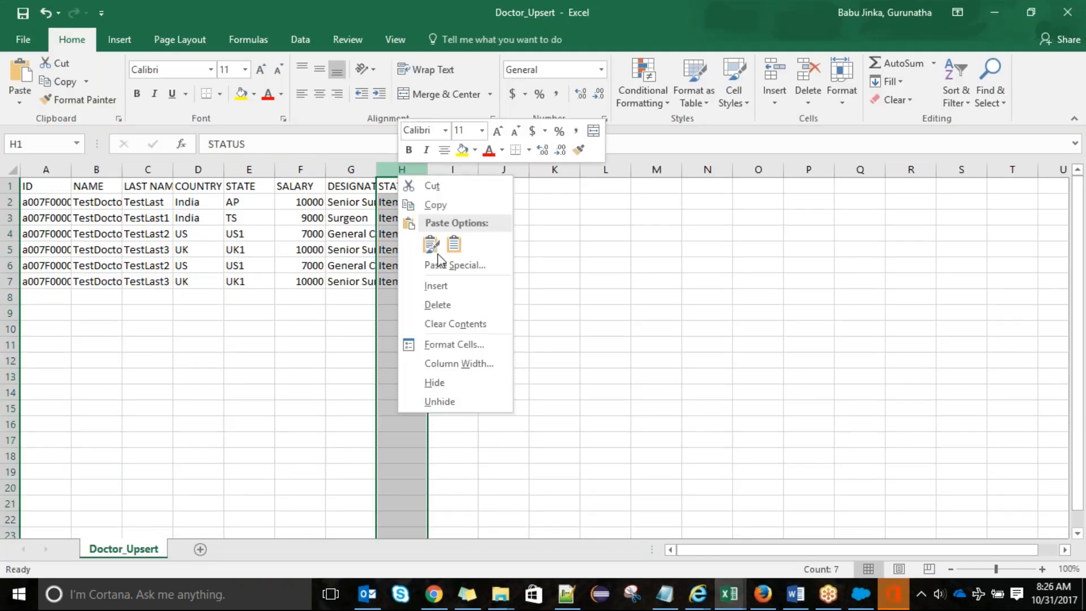
click(439, 306)
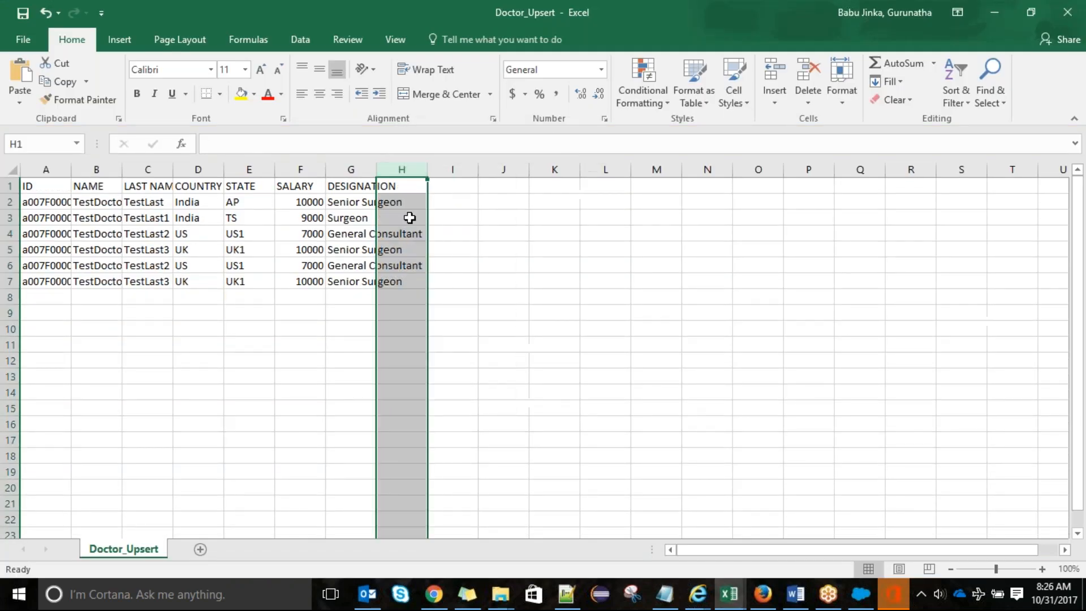
Step: Auto-fit the DESIGNATION, NAME and ID columns and widen NAME further
double_click(376, 168)
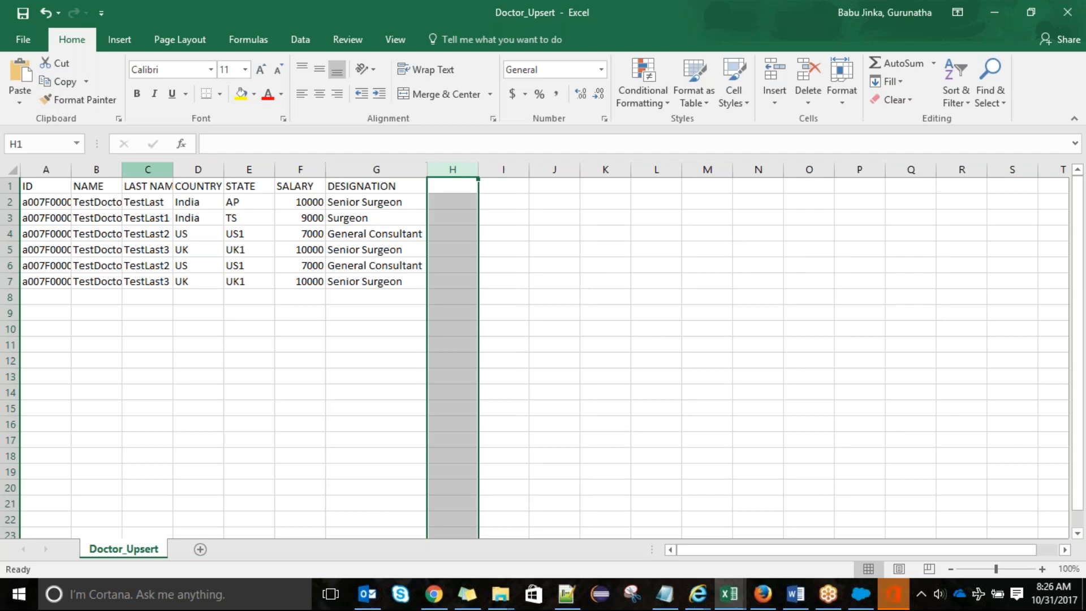
drag(123, 171, 123, 171)
double_click(123, 171)
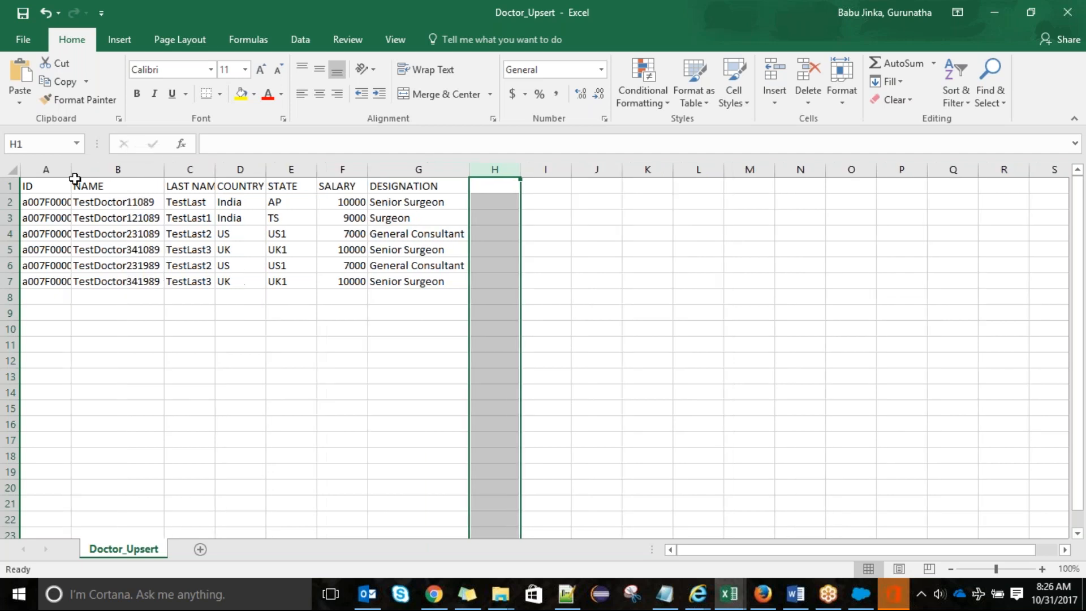
double_click(71, 171)
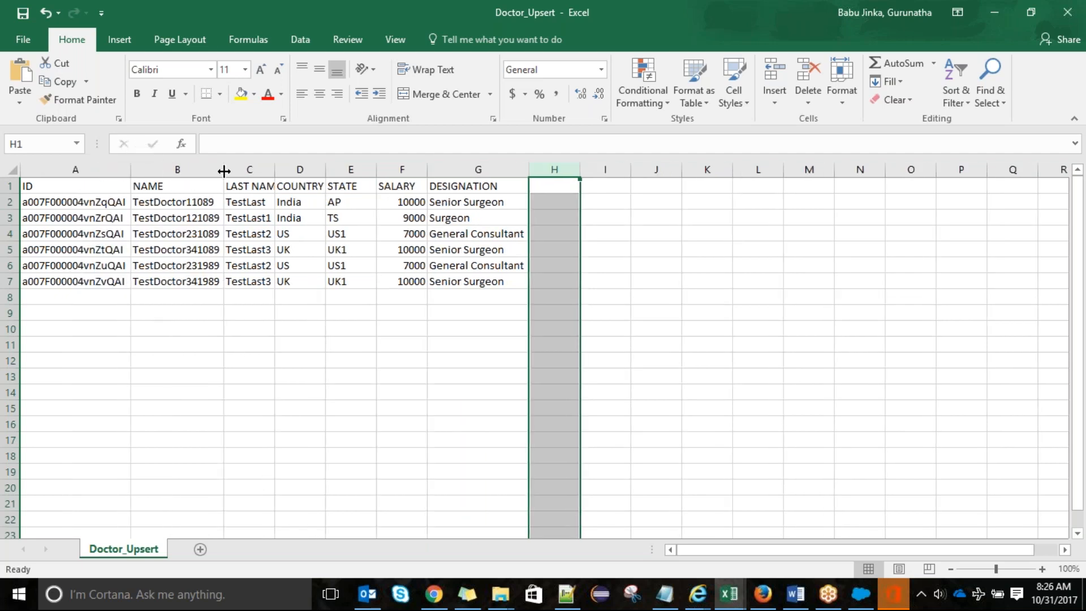
drag(224, 172, 285, 181)
Step: Append 0 to the doctor names in B2, B3 and B4
click(241, 202)
double_click(241, 202)
text(0)
click(242, 221)
double_click(243, 220)
text(0)
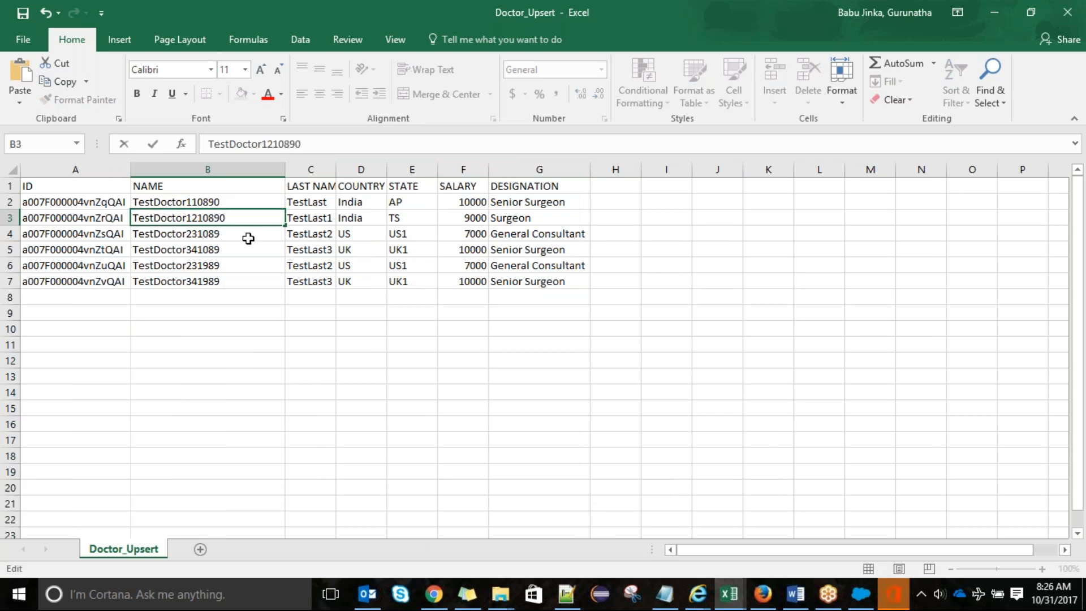
key(Return)
key(Down)
key(Down)
key(Down)
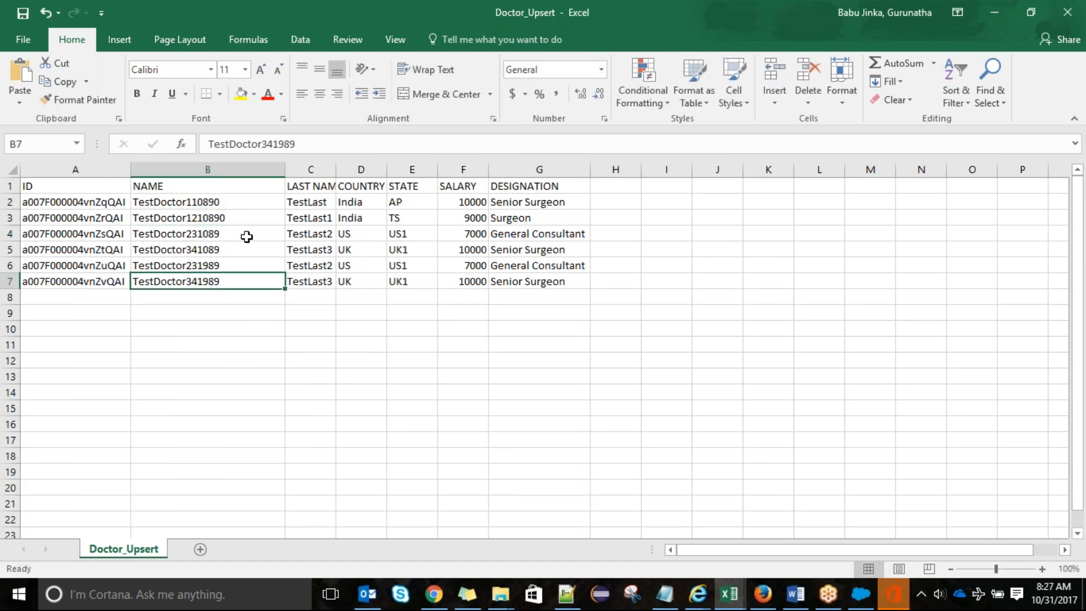
click(249, 239)
double_click(249, 238)
text(0)
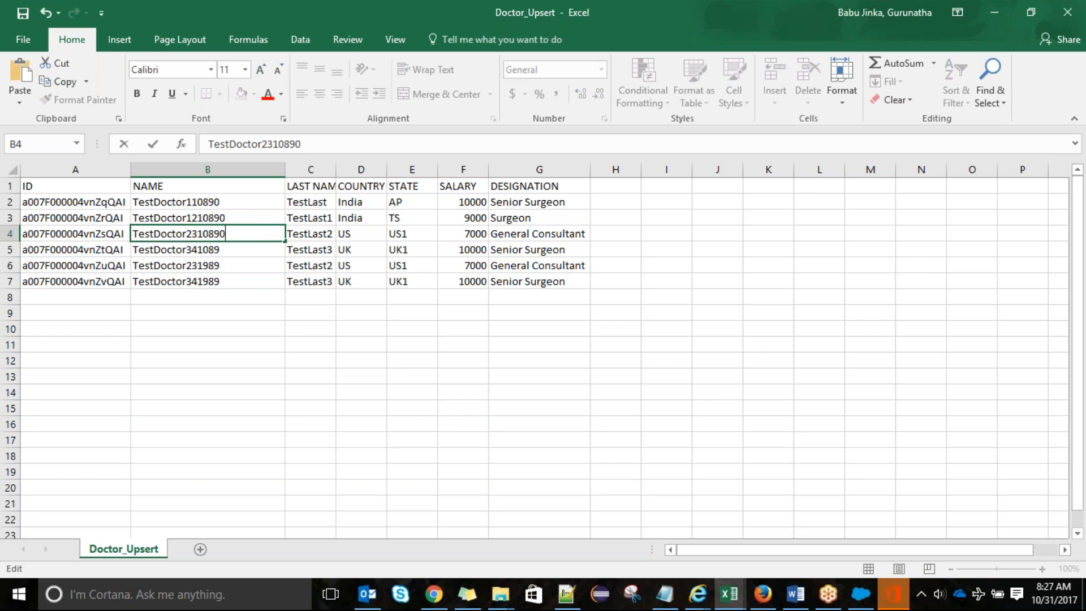
Step: Append 0 to the names in B5, B6 and B7, ending with 890, and select B6:G7
click(242, 249)
double_click(243, 250)
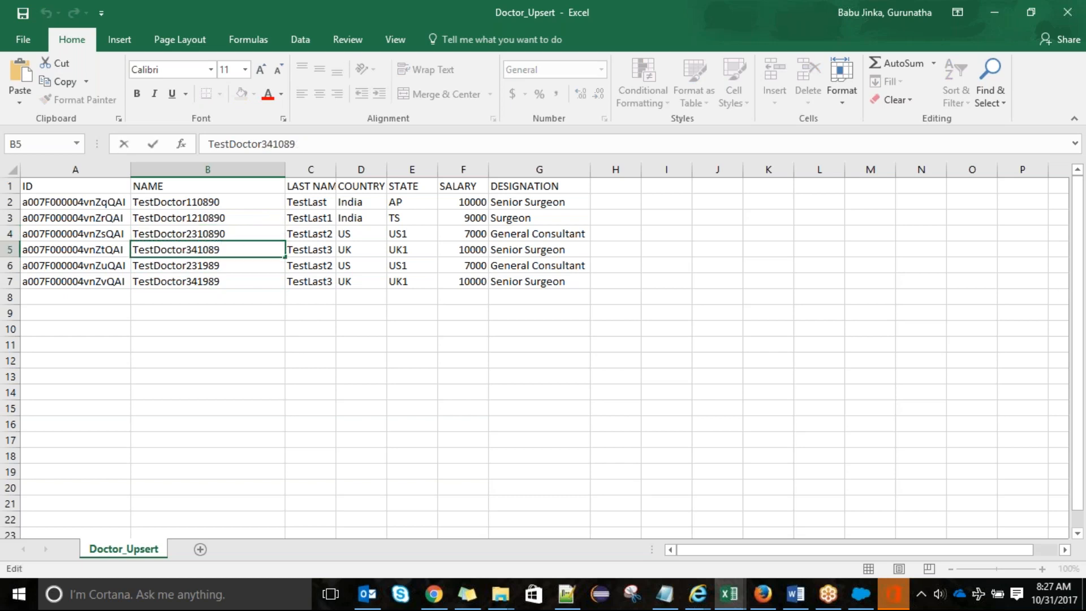
text(0)
click(241, 264)
double_click(241, 264)
text(0)
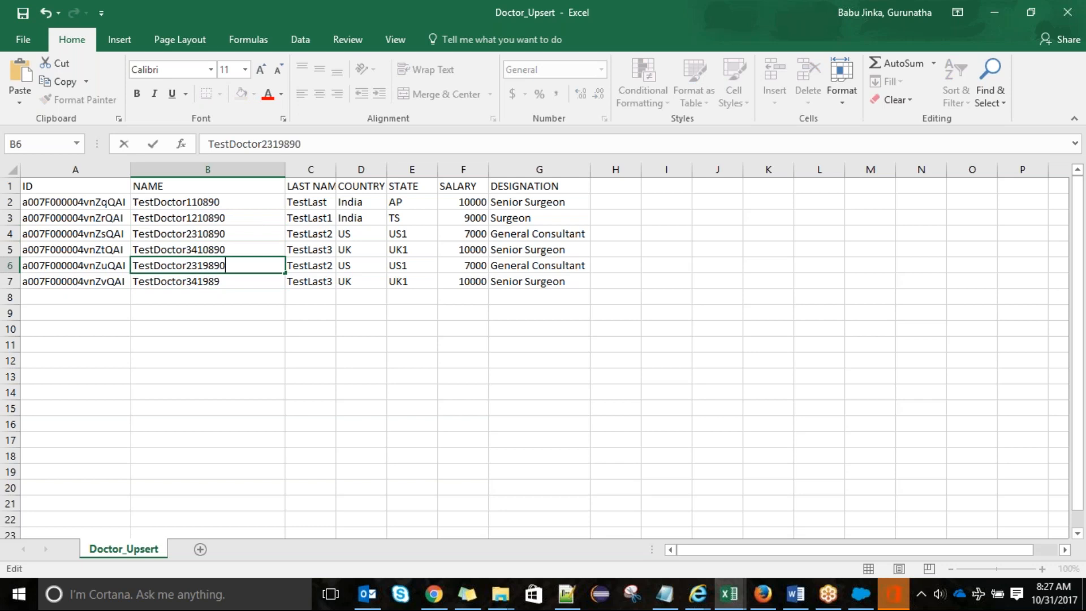
click(240, 280)
double_click(241, 280)
text(0)
drag(229, 263, 580, 273)
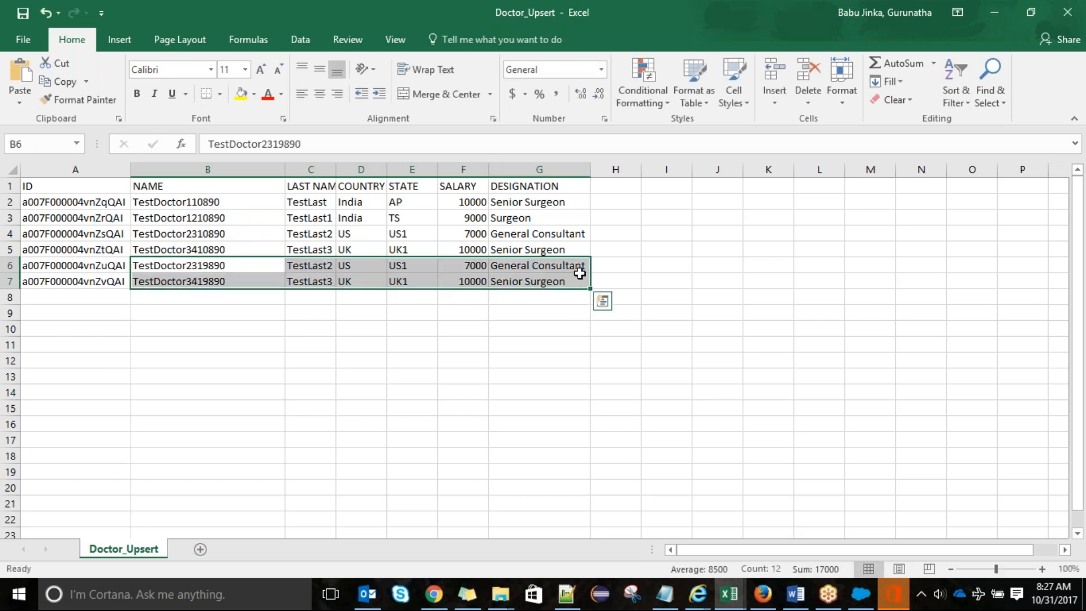
Step: Copy rows B6:G7 into B8 and change the B8 name to TestDoctor2319891
key(ctrl+c)
click(254, 297)
key(ctrl+v)
key(F2)
key(BackSpace)
text(1)
Step: Change the B9 name to TestDoctor3419891
click(251, 317)
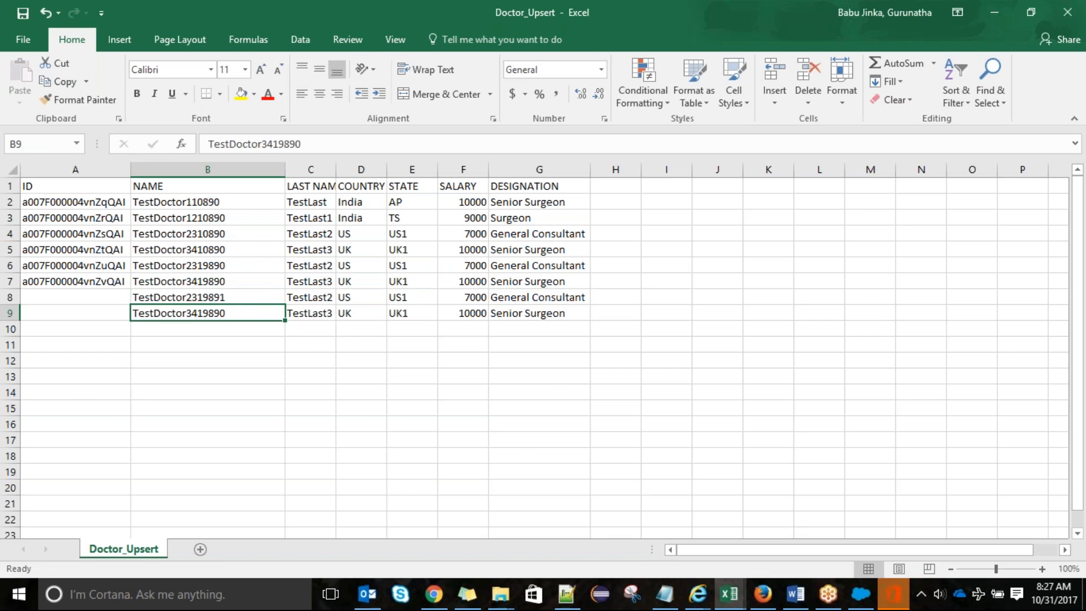
key(F2)
key(BackSpace)
text(1)
key(ctrl+Return)
click(247, 356)
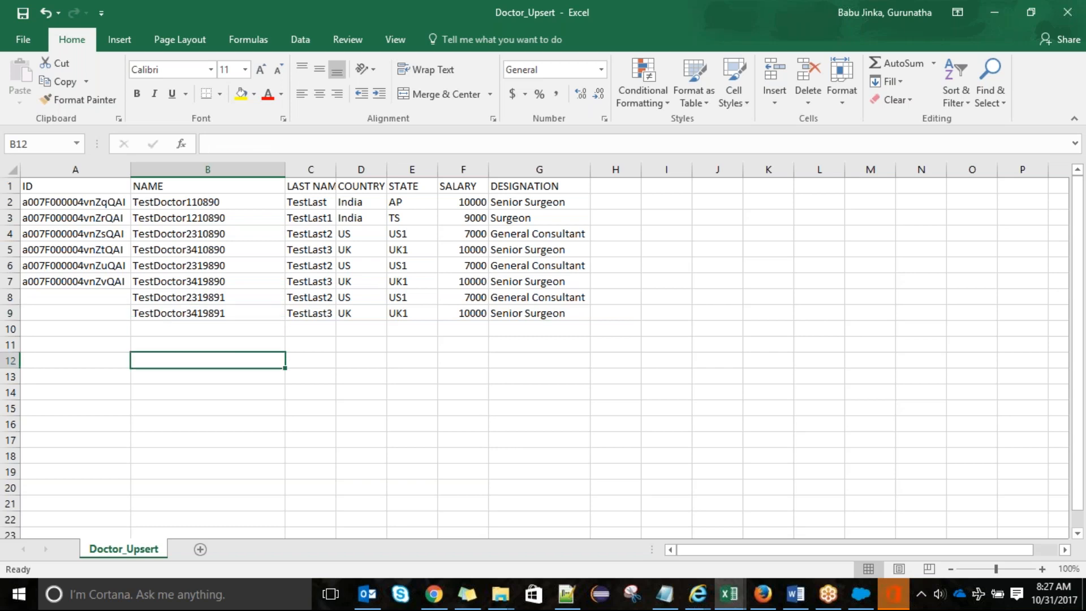
key(alt+Tab)
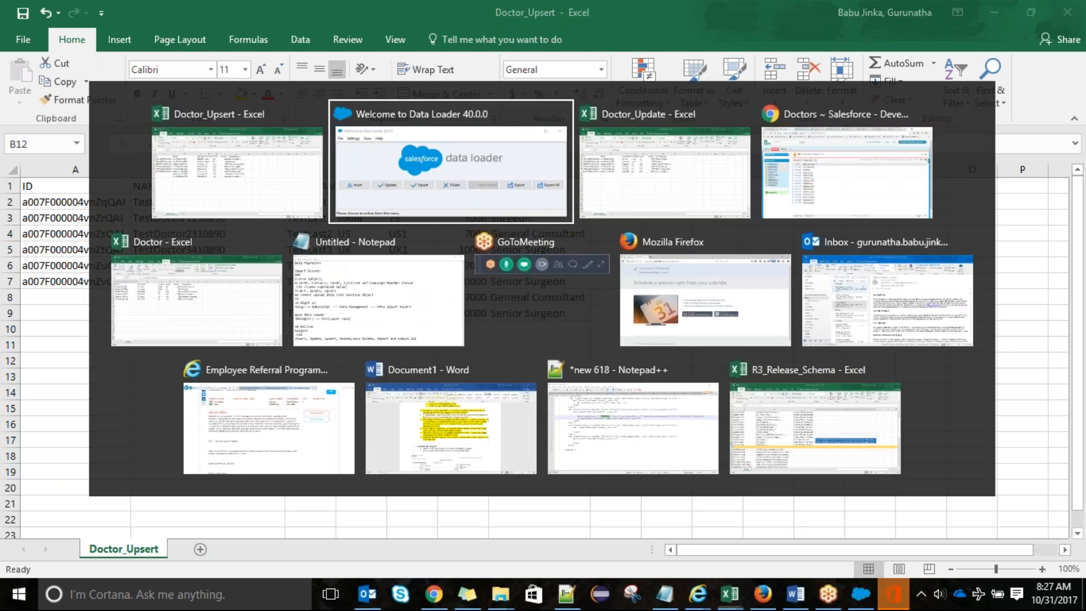
Step: Set up a Doctor upsert from Doctor_Upsert.csv with 8 records, matching on Id
click(250, 177)
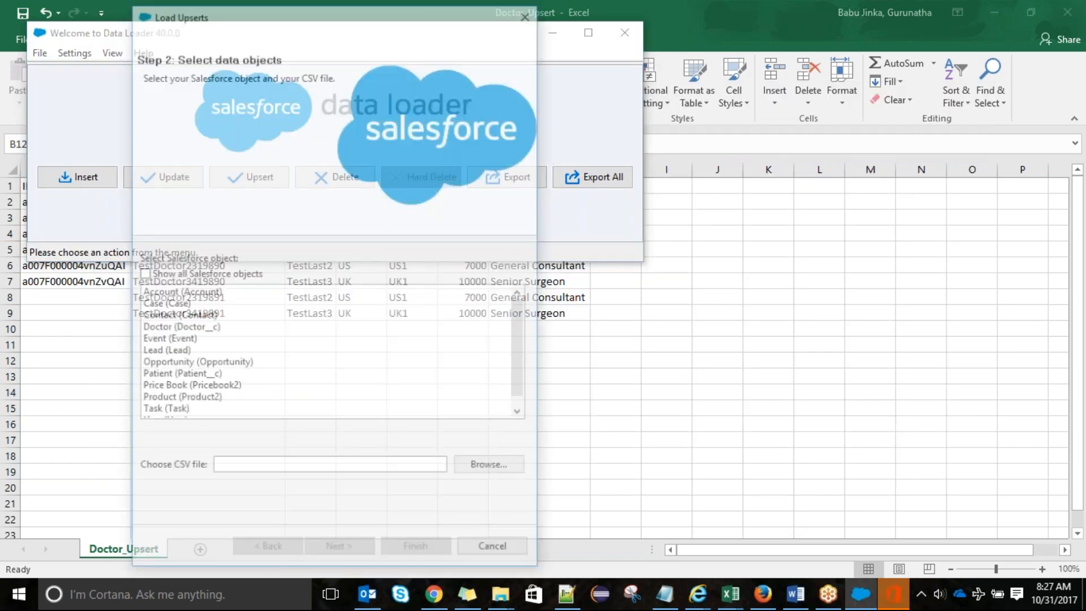
click(211, 329)
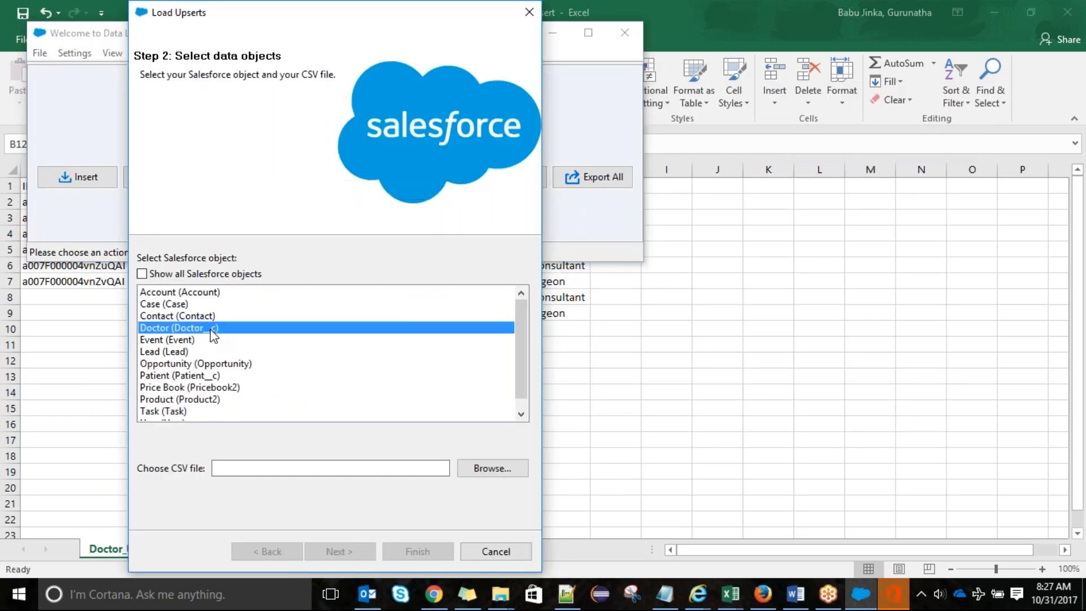
click(477, 470)
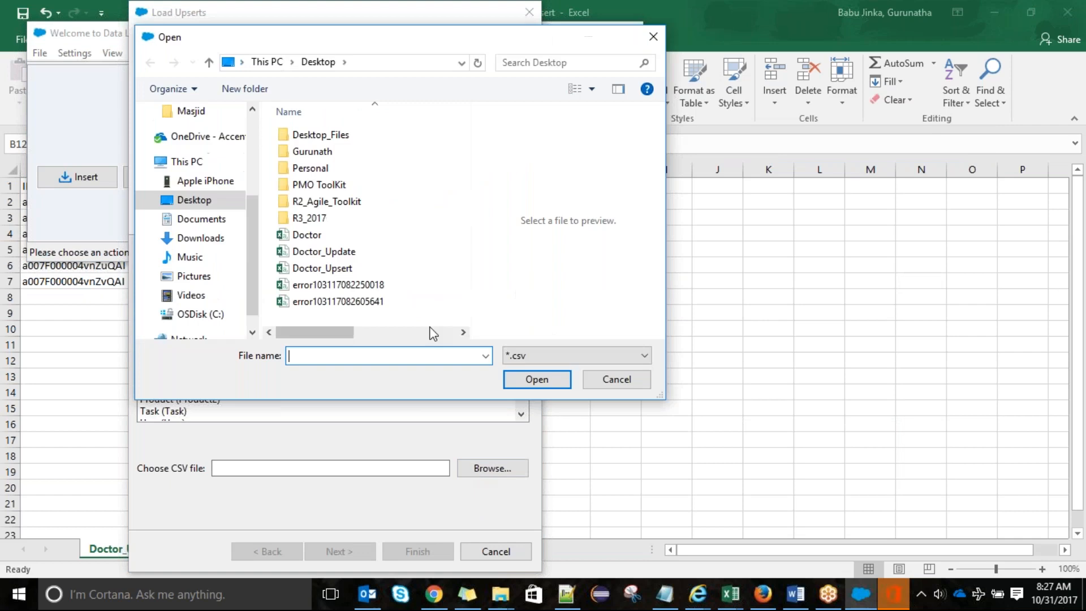
click(323, 268)
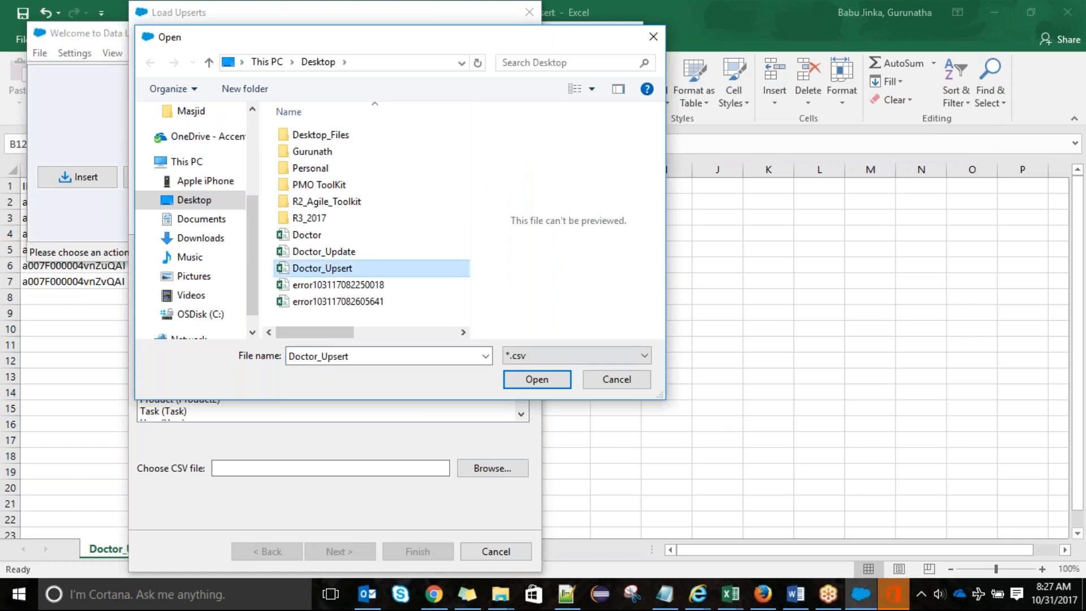
click(549, 380)
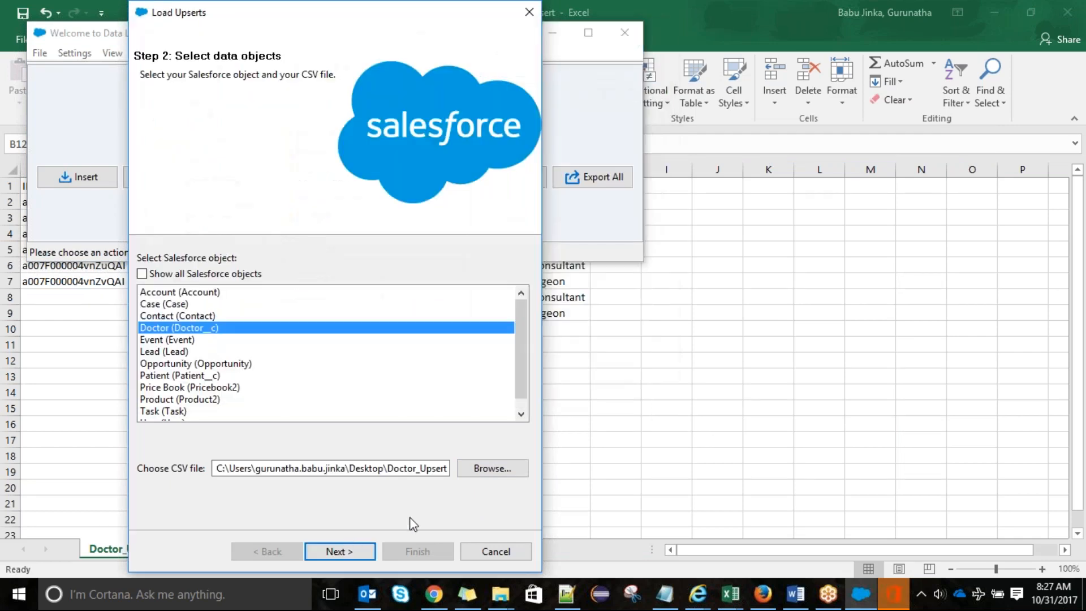
click(347, 549)
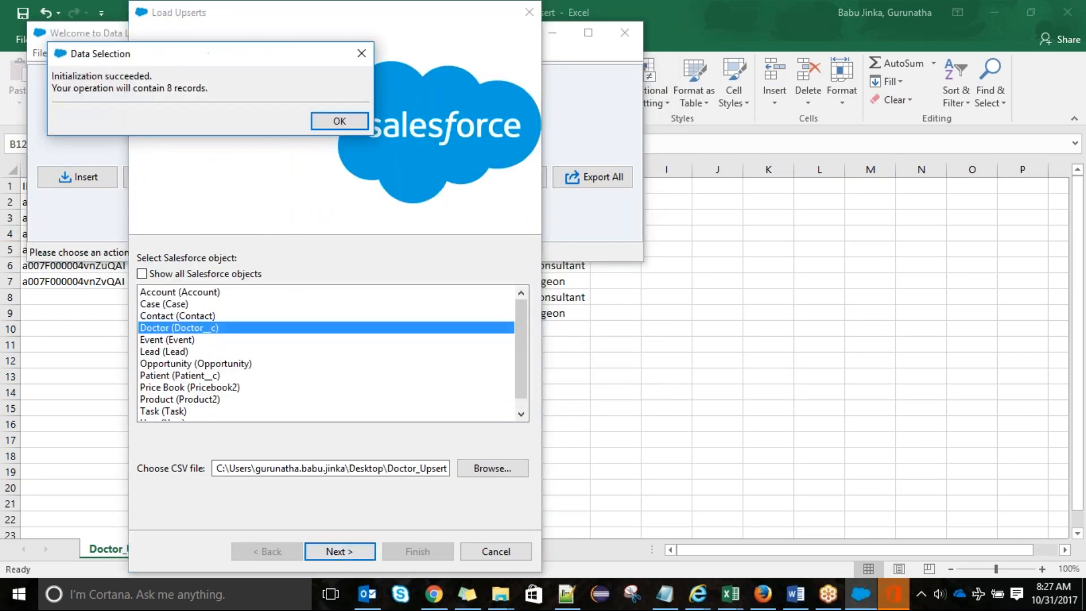
click(323, 119)
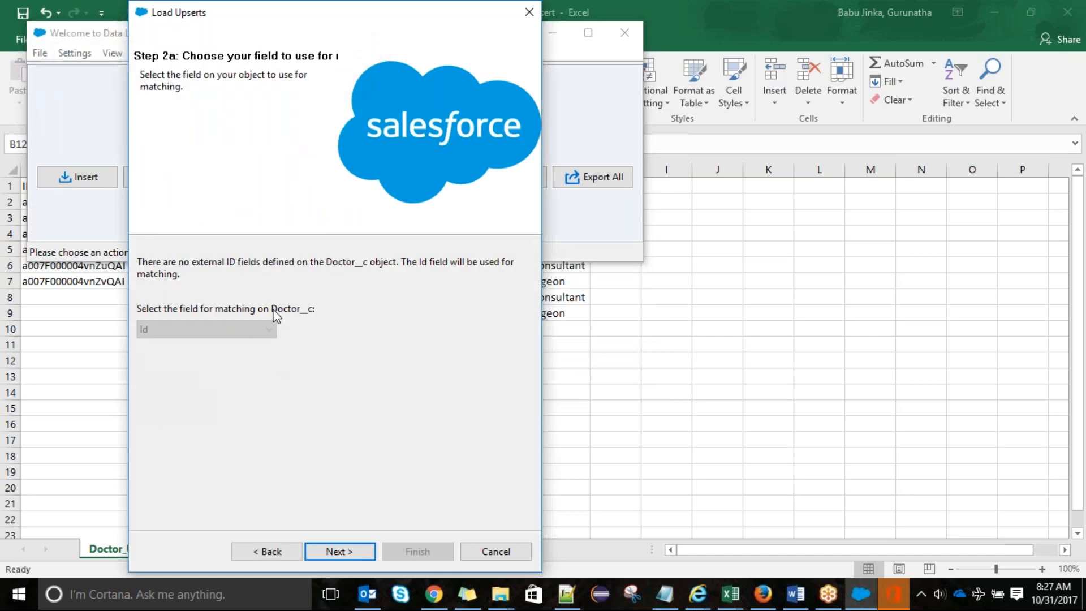
click(347, 553)
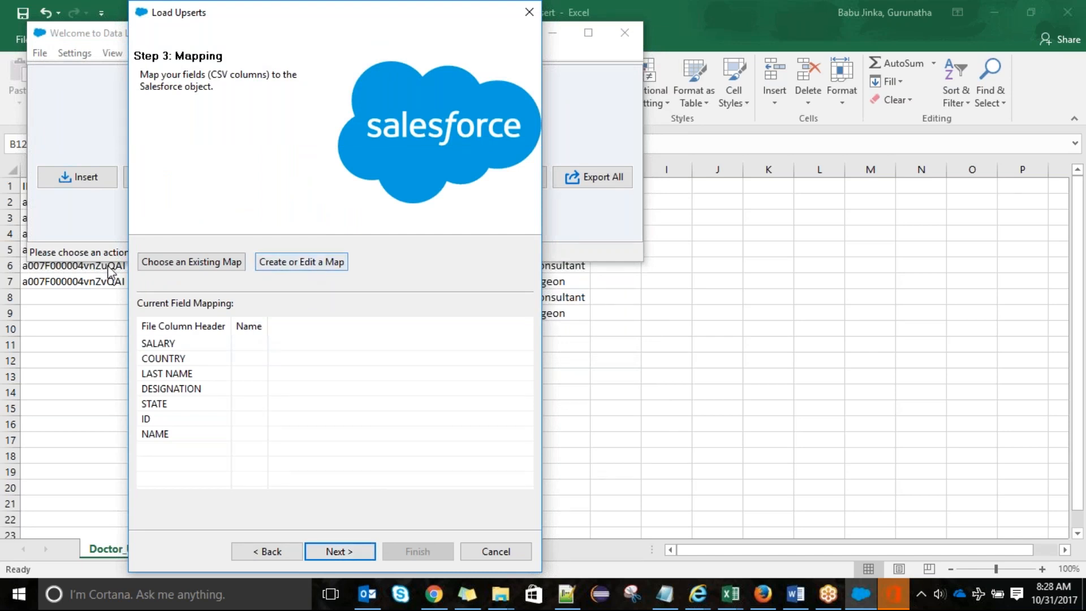
Step: Load mapping.sdl as the field mapping and run the upsert, confirming the warning
click(187, 263)
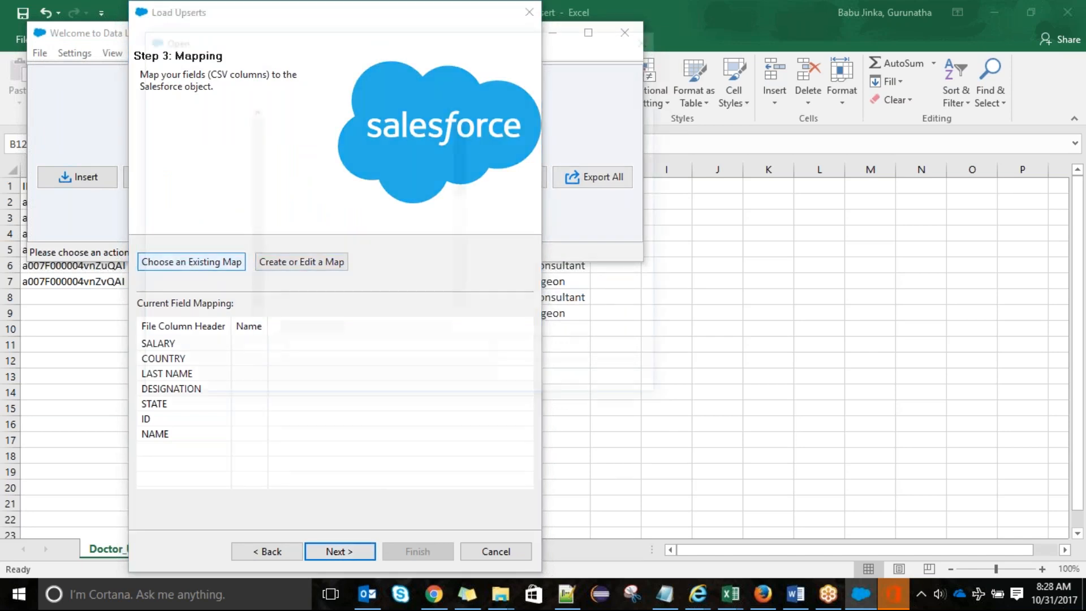
text(m)
key(Down)
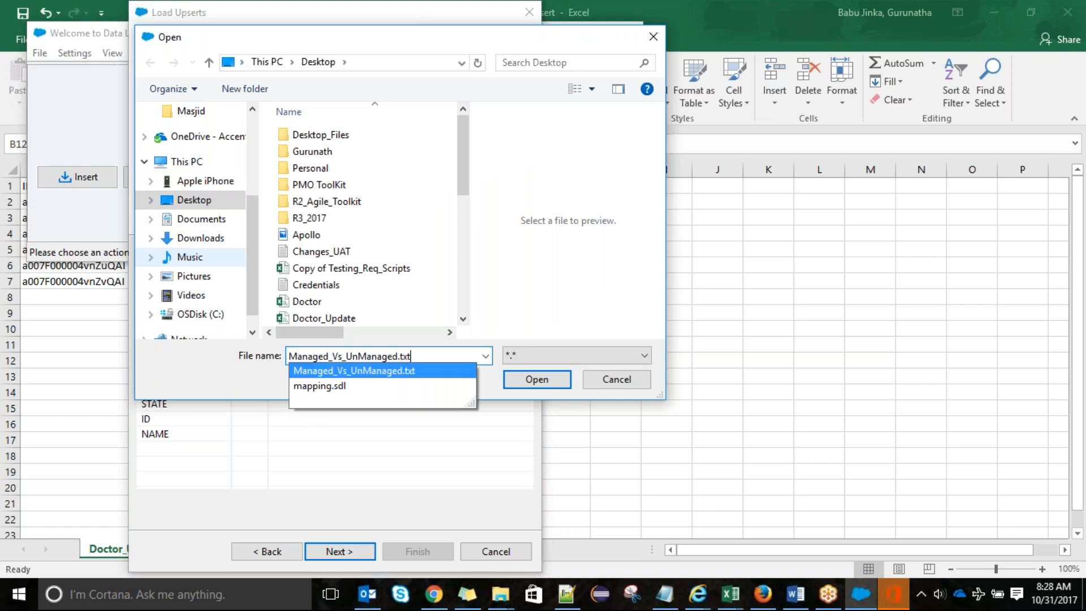
key(Down)
key(Return)
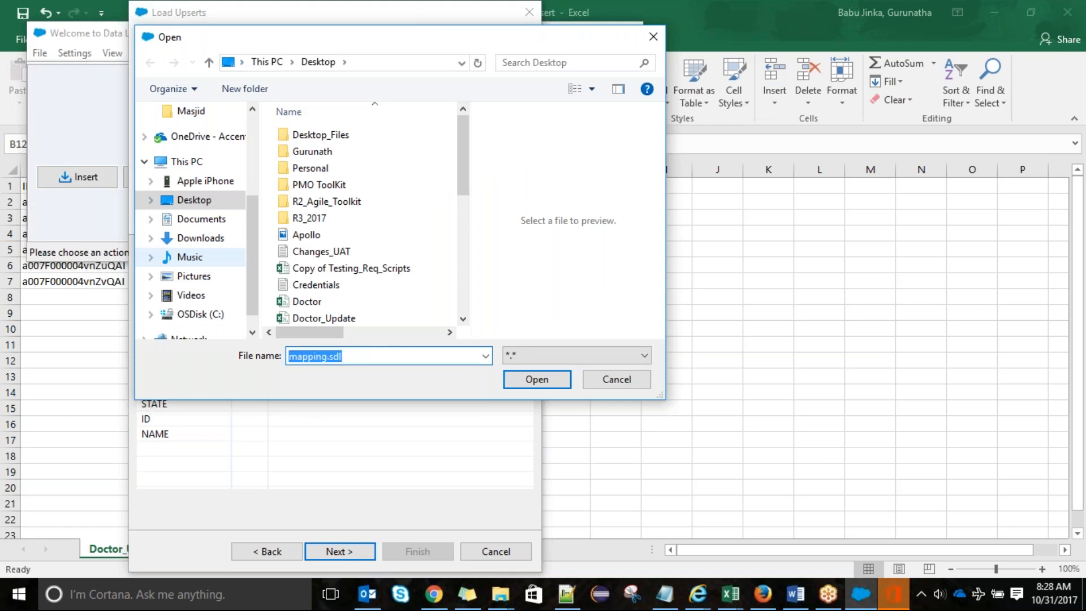
key(Return)
click(351, 552)
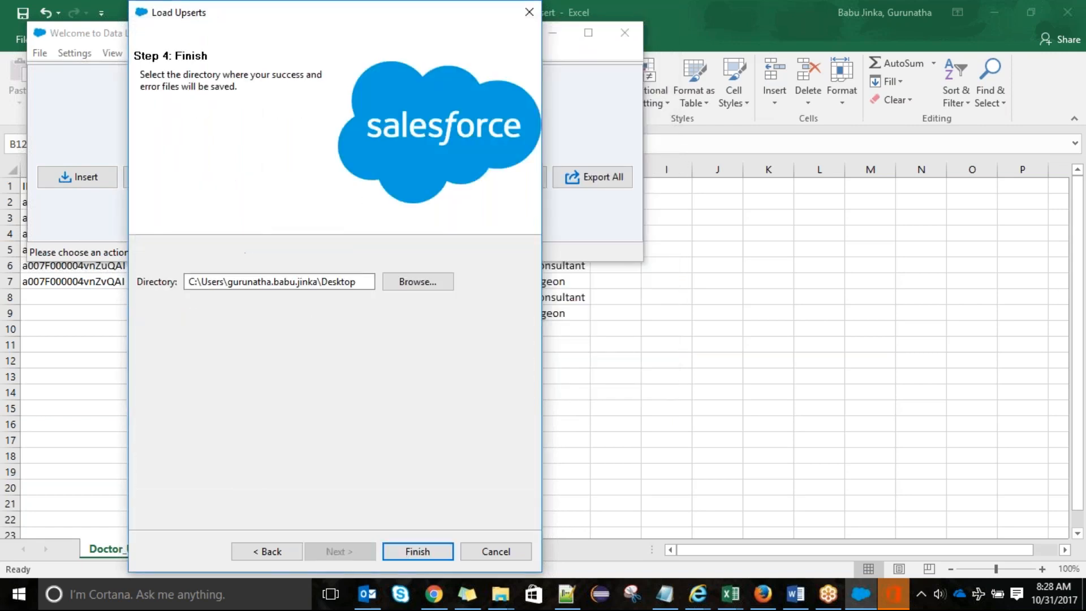
click(418, 551)
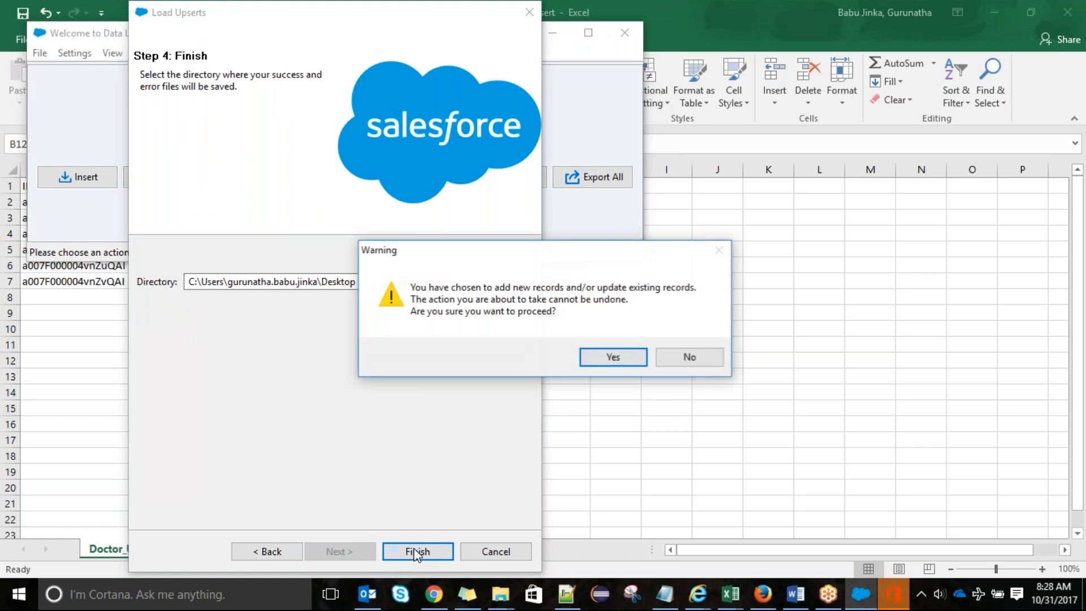
click(616, 356)
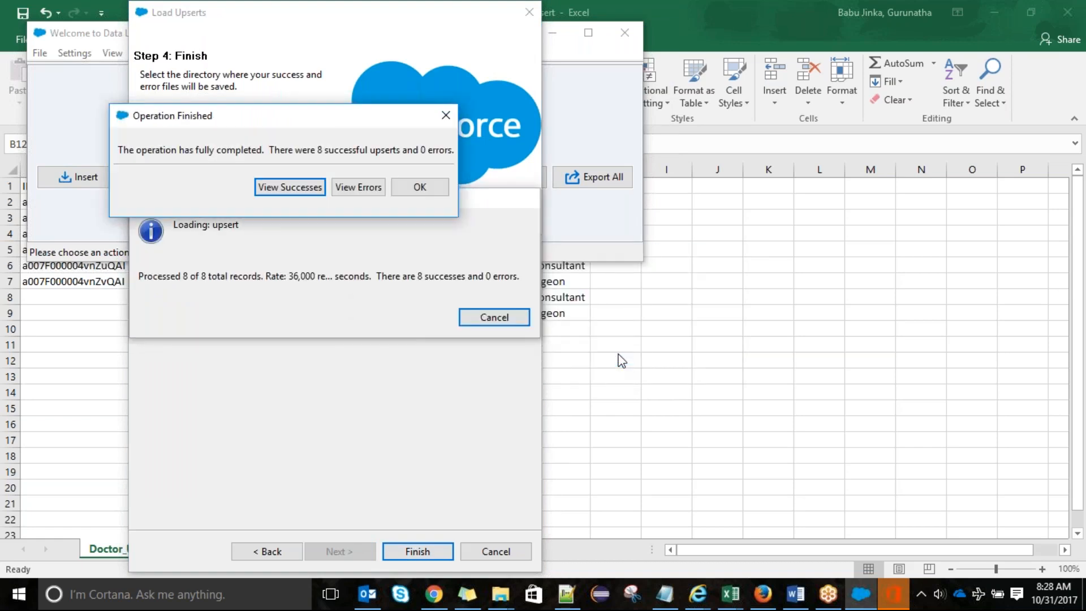
Step: Review the upsert successes (6 updated, 2 created) in a maximized viewer, then close it
click(291, 187)
click(539, 137)
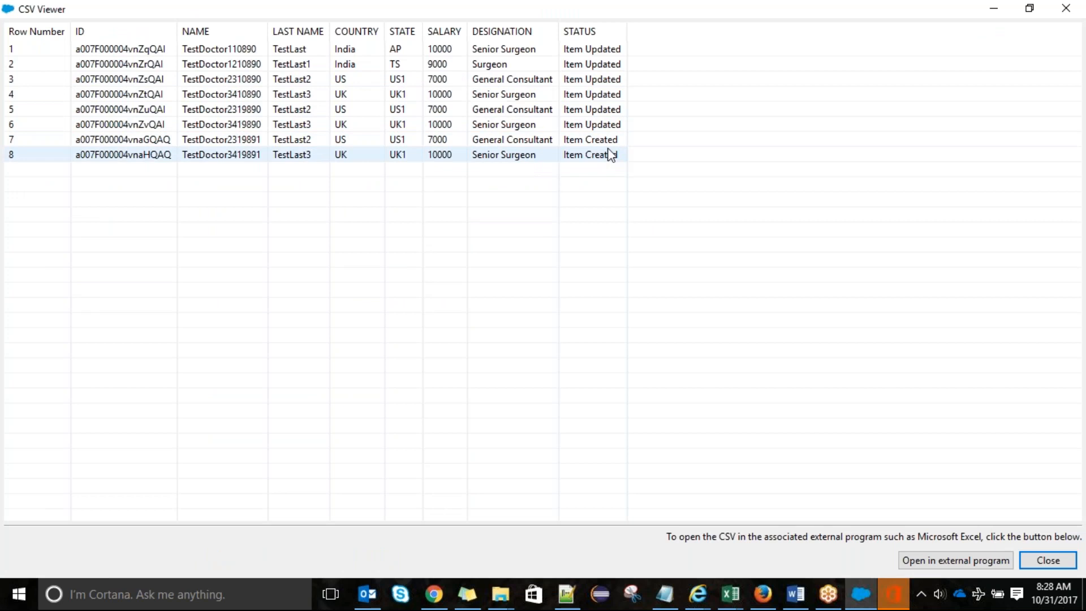
key(alt+Tab)
key(alt+Tab)
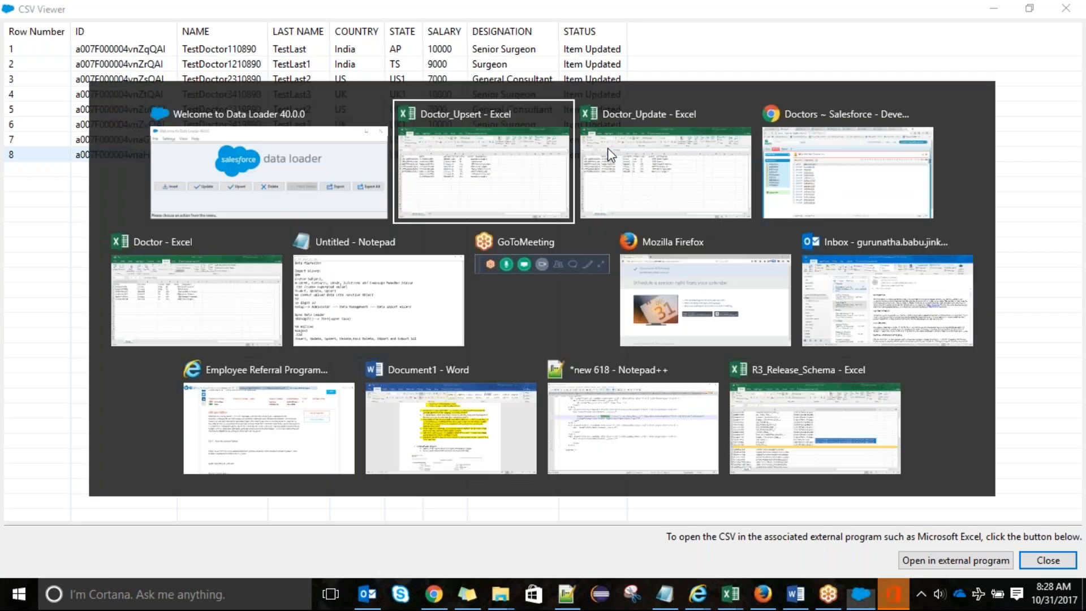
key(alt+Tab)
key(alt+Tab)
key(alt+Tab)
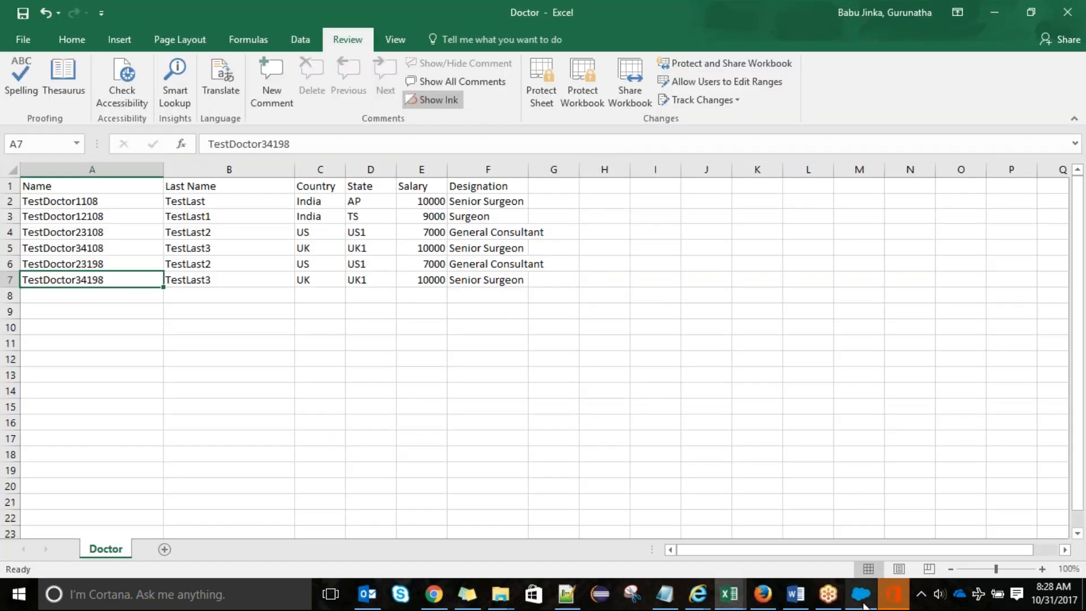
click(863, 604)
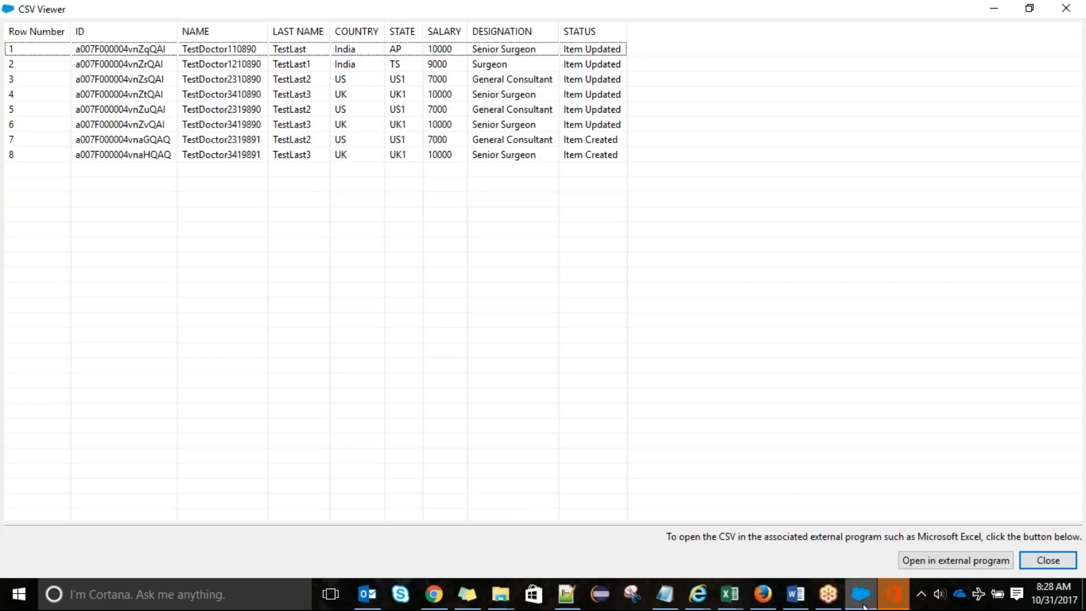
click(1067, 561)
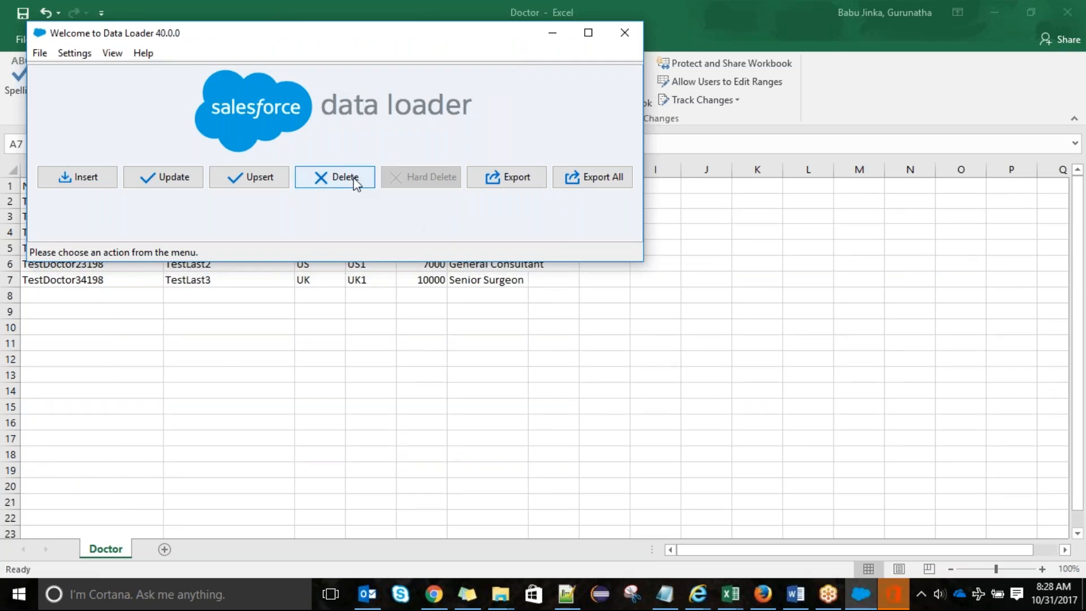
Step: Start a Doctor export with Doctor_extract.csv on the Desktop as the target file
click(495, 185)
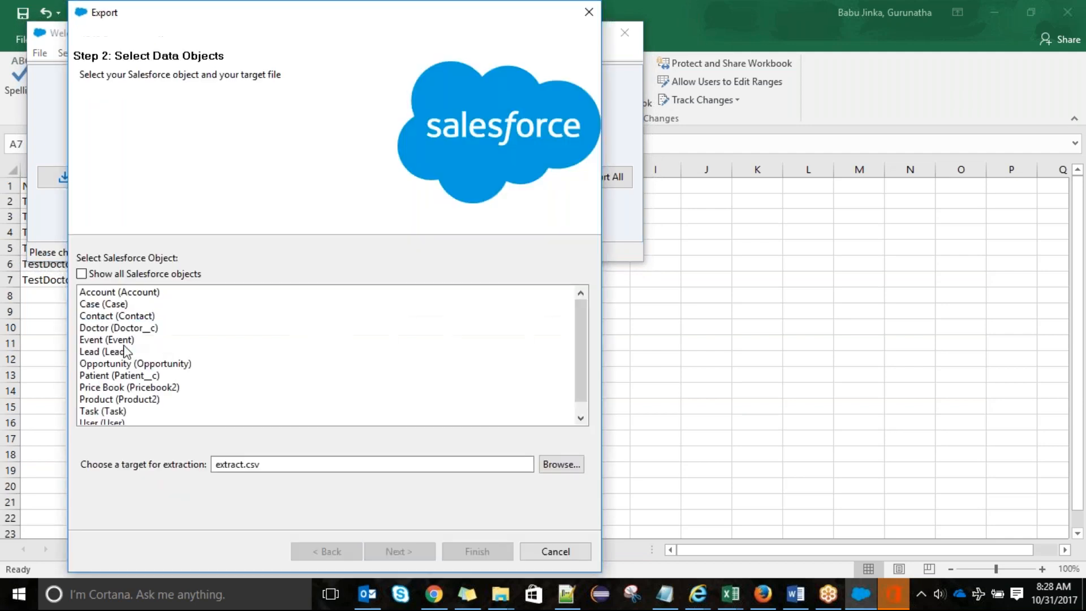
click(237, 464)
click(215, 464)
text(Doctor)
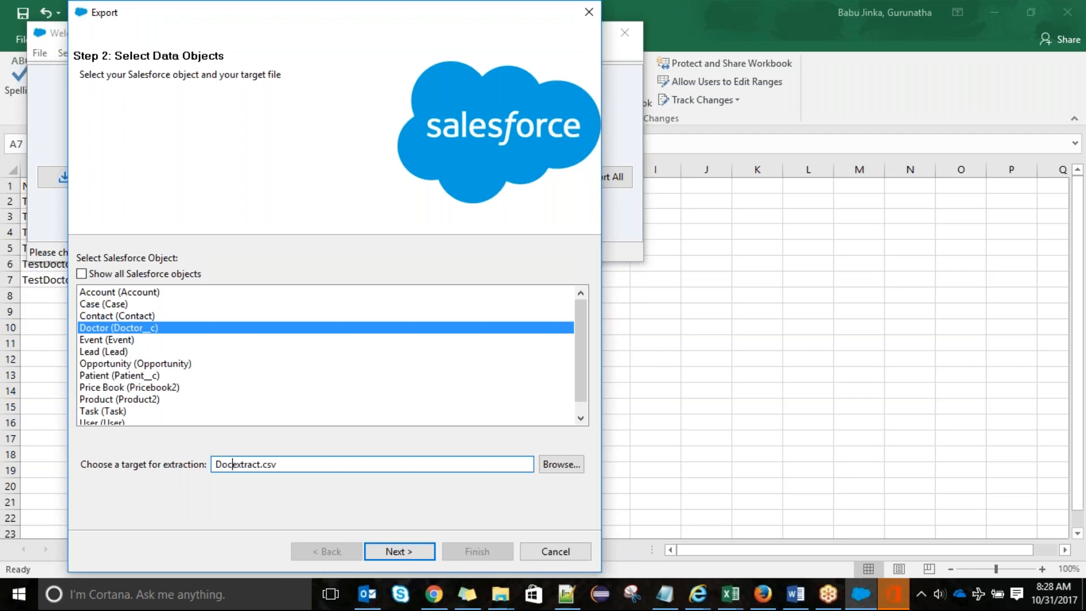
text(_)
click(548, 465)
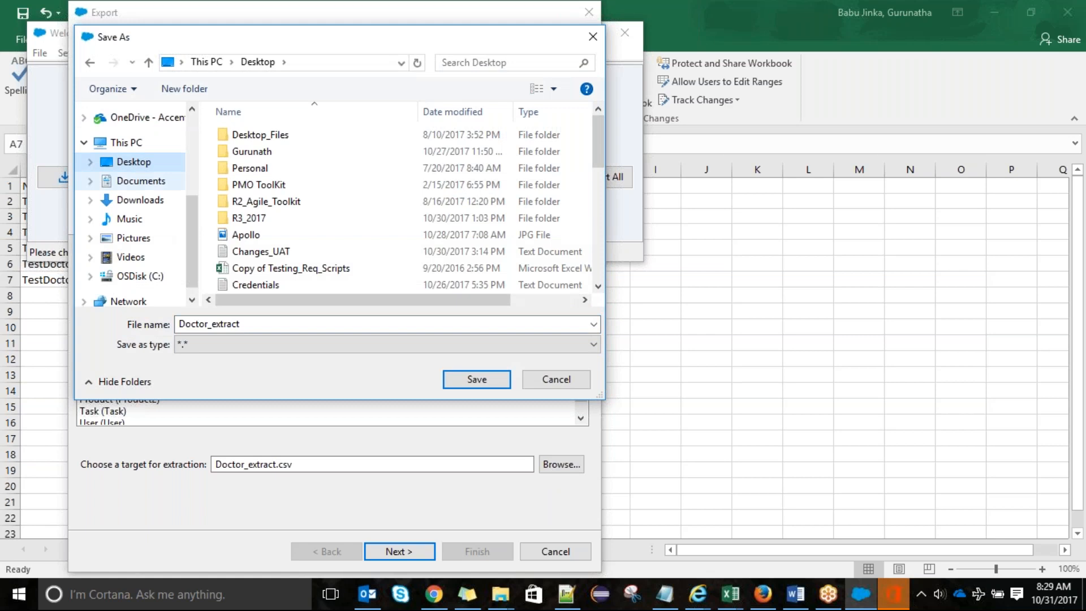
click(277, 323)
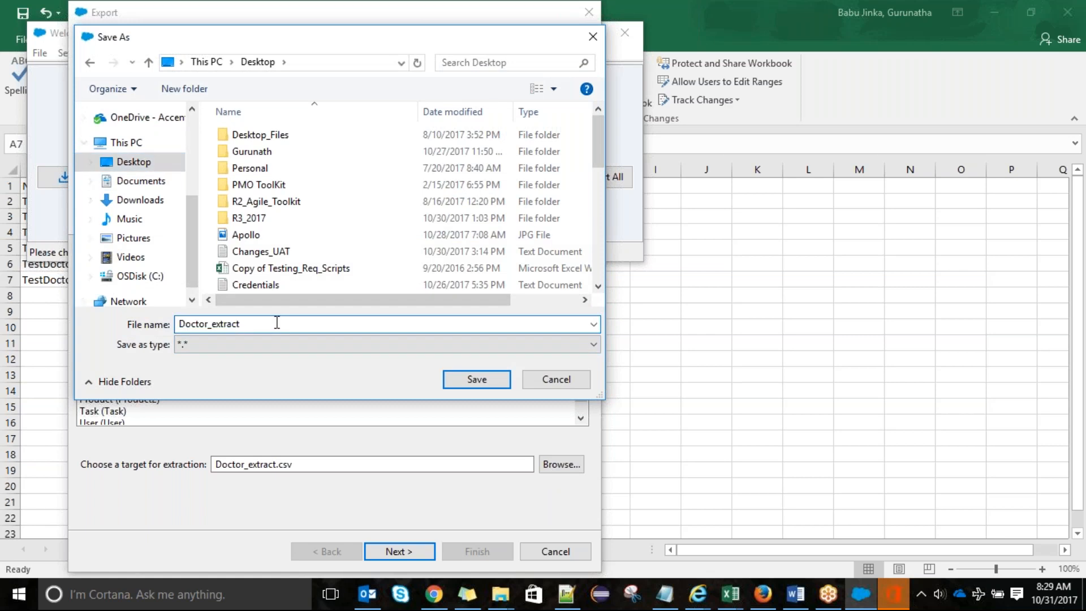
text(.csv)
click(505, 345)
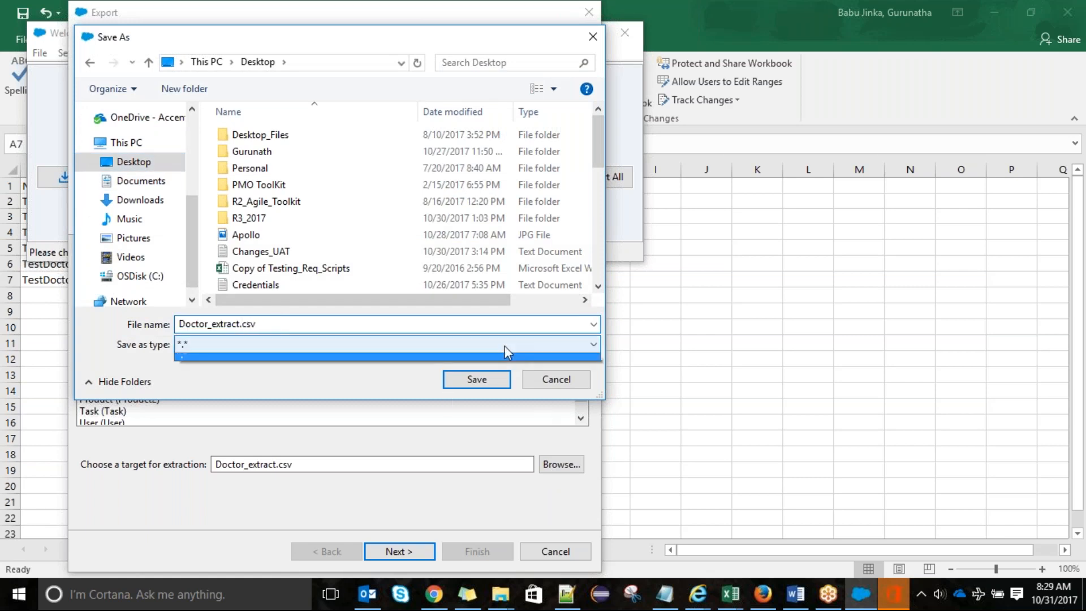
click(424, 399)
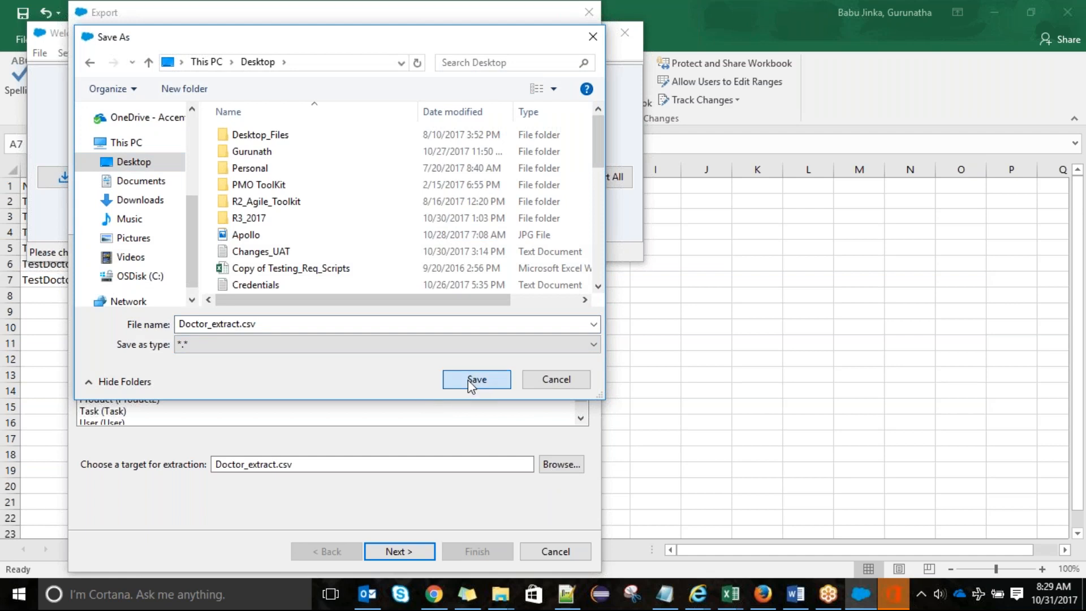
click(468, 381)
Step: Add the Id and Name fields to the Doctor export query
click(407, 552)
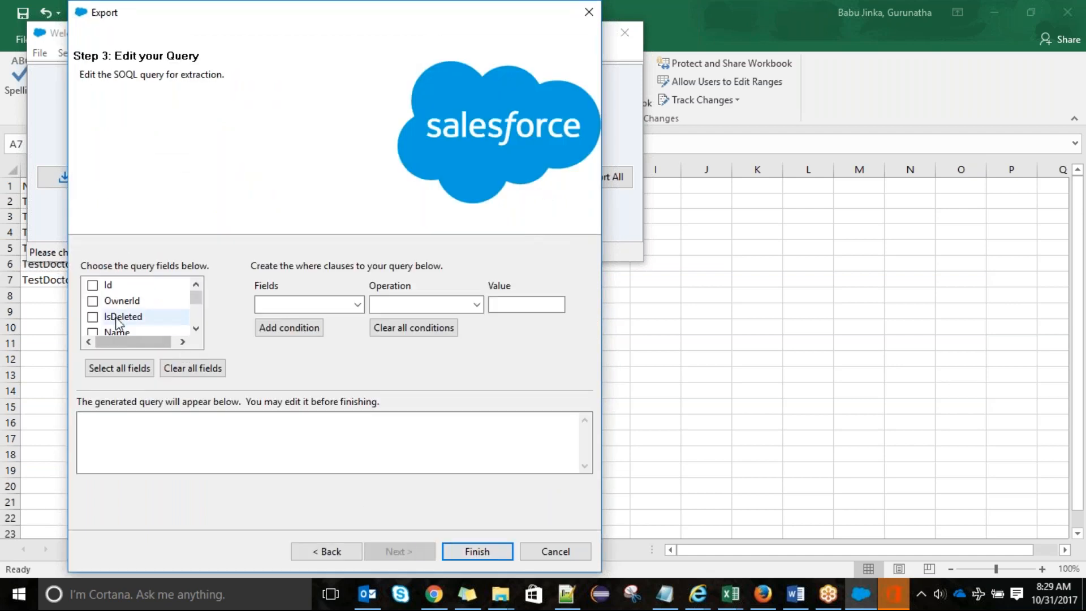
click(106, 285)
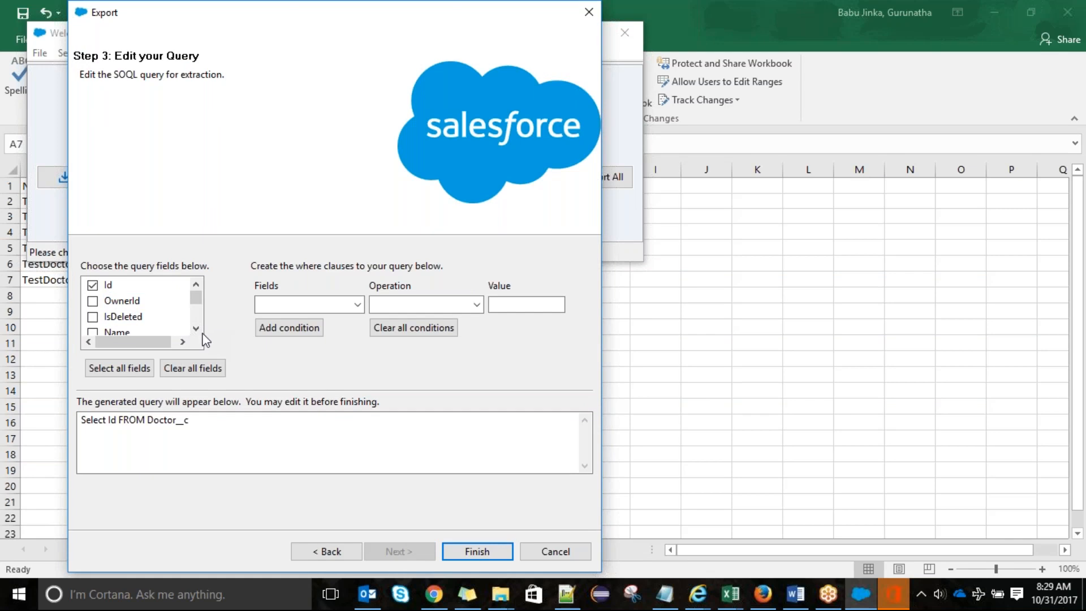
click(200, 329)
click(200, 329)
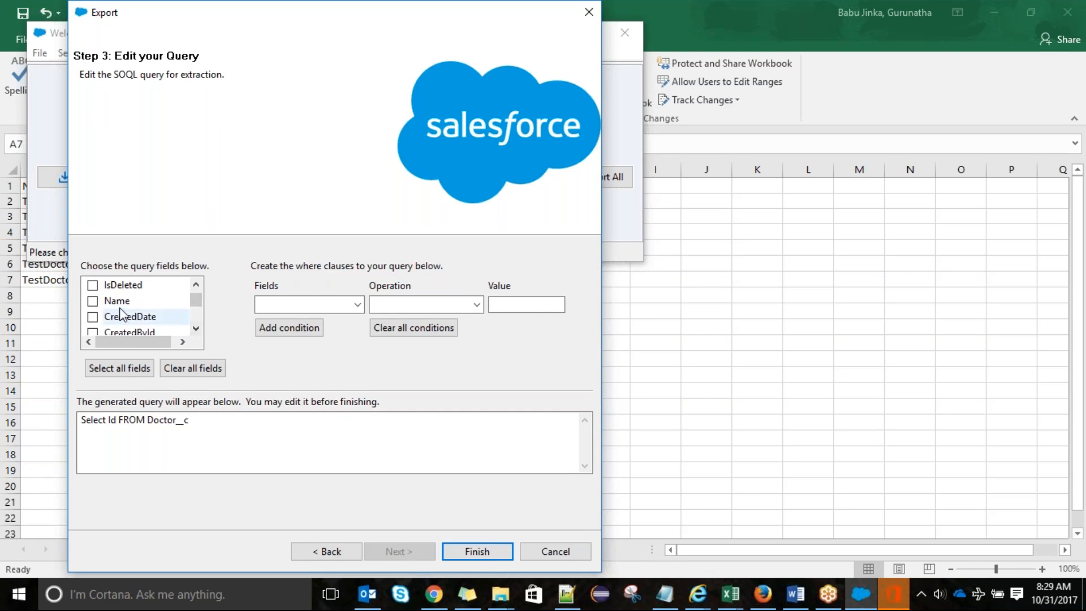
click(126, 302)
click(196, 328)
click(196, 328)
click(196, 329)
click(197, 328)
click(196, 328)
click(196, 329)
click(196, 328)
click(196, 329)
click(197, 329)
Step: Add Last_Name__c, Country__c, State__c and Email__c, then append LIMIT 5 to the query
click(92, 301)
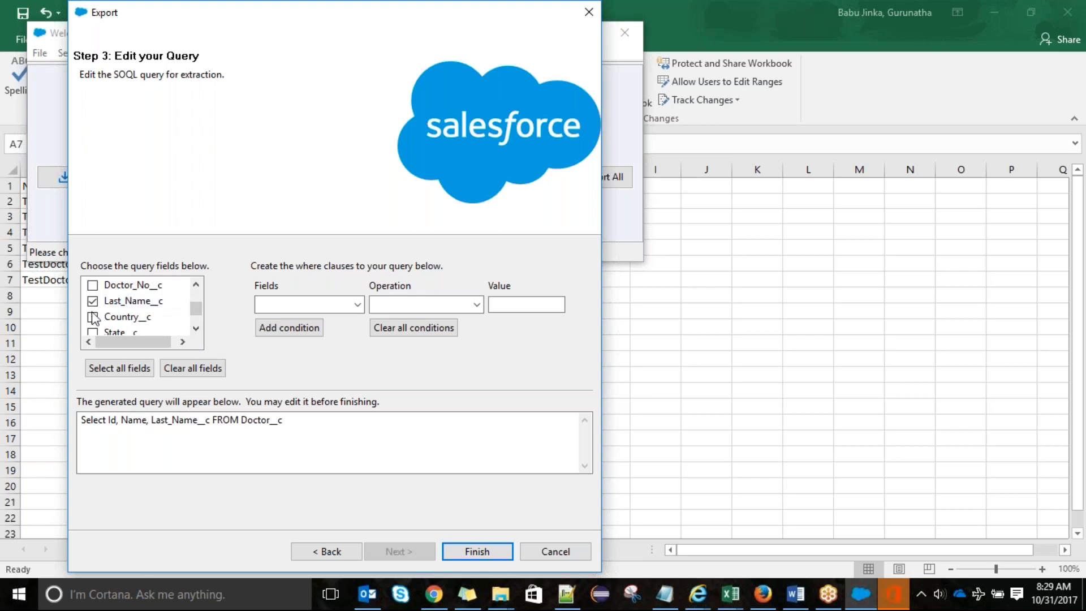
click(93, 317)
click(93, 333)
click(196, 329)
click(196, 328)
click(93, 334)
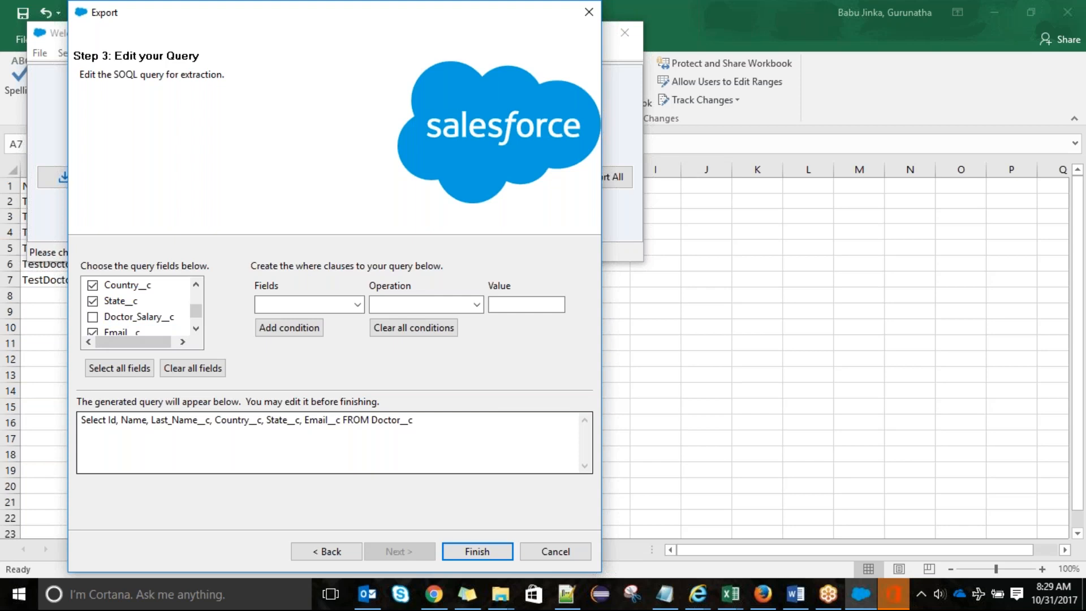
click(480, 427)
text(LIMIT)
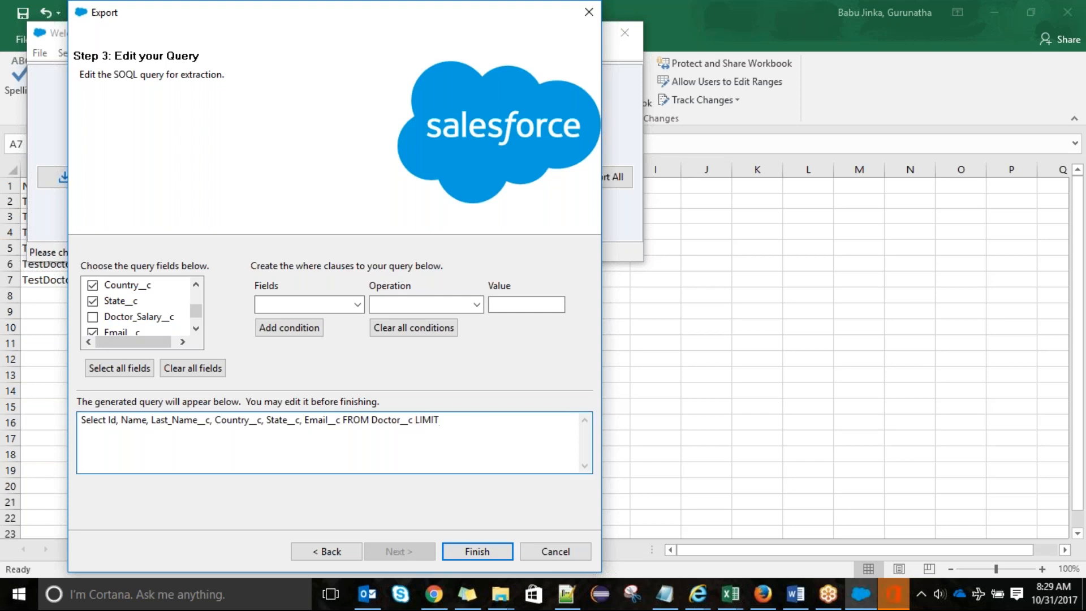
text( 5)
Step: Run the Doctor export, extracting 5 records with 0 errors
click(479, 552)
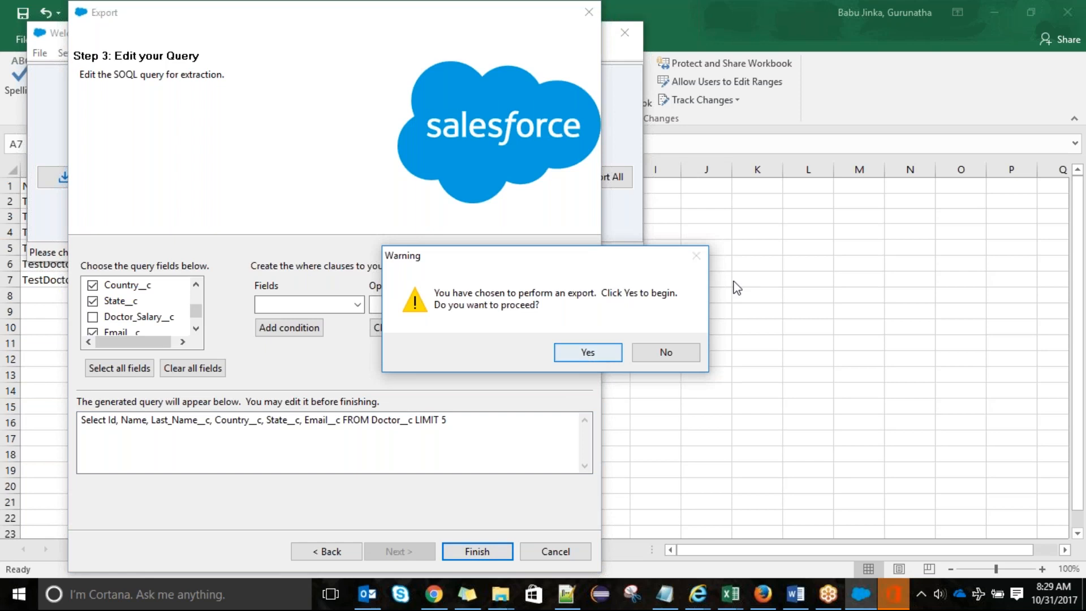
click(674, 353)
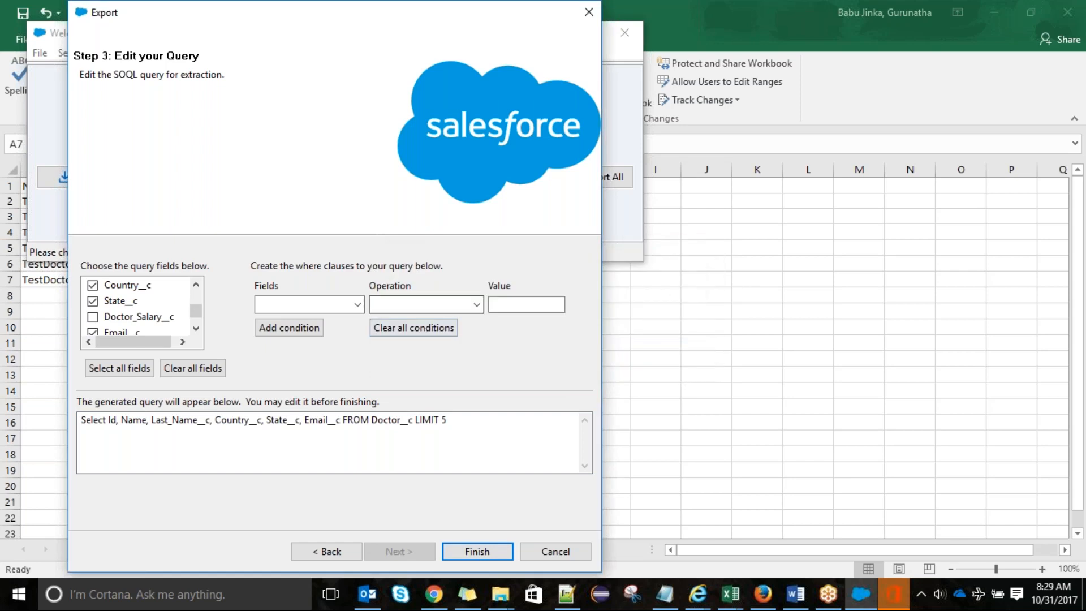
click(357, 306)
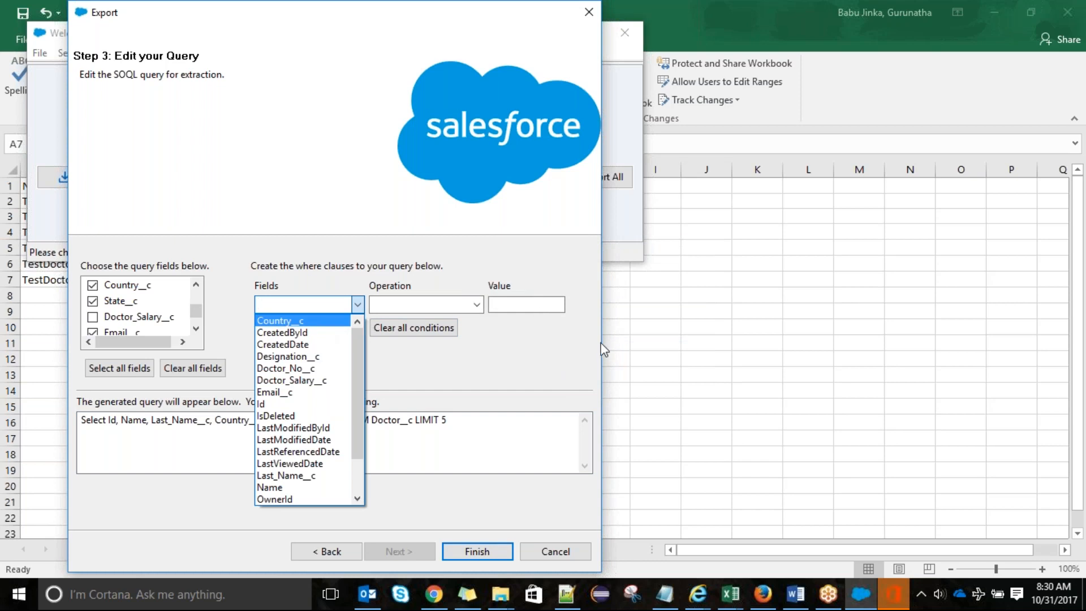
click(556, 361)
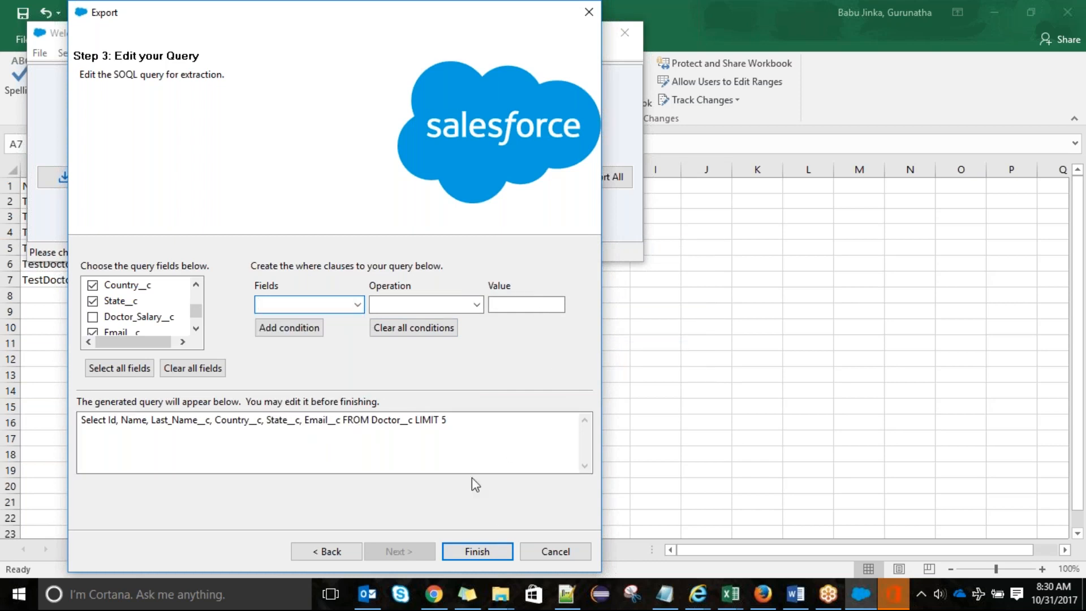
click(488, 550)
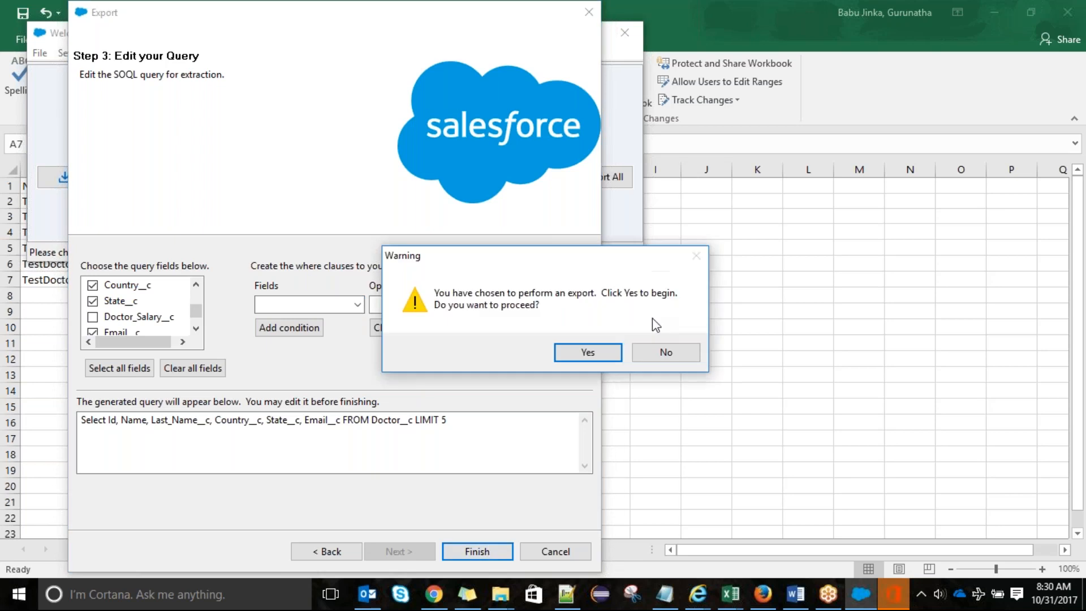
click(585, 354)
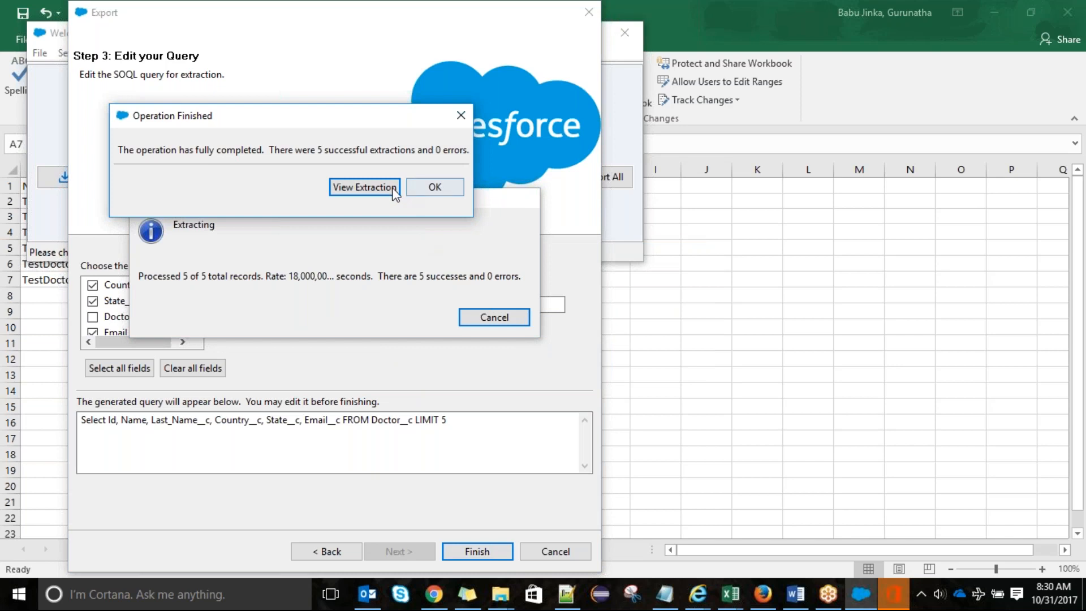
Step: View the 5 extracted records in a maximized viewer, then close the export wizard
click(391, 188)
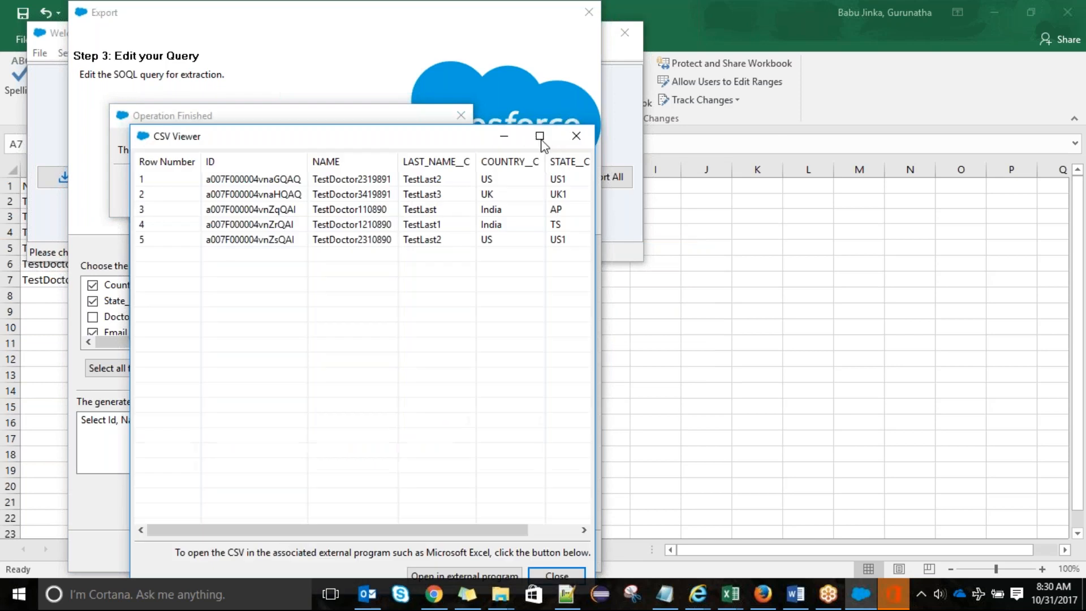
click(535, 141)
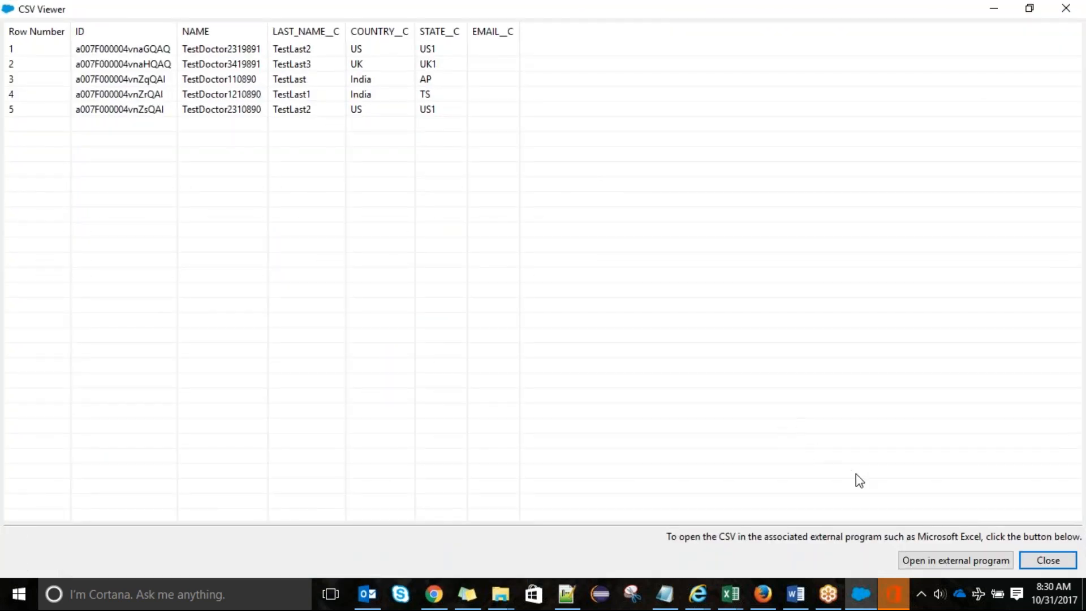
click(1048, 560)
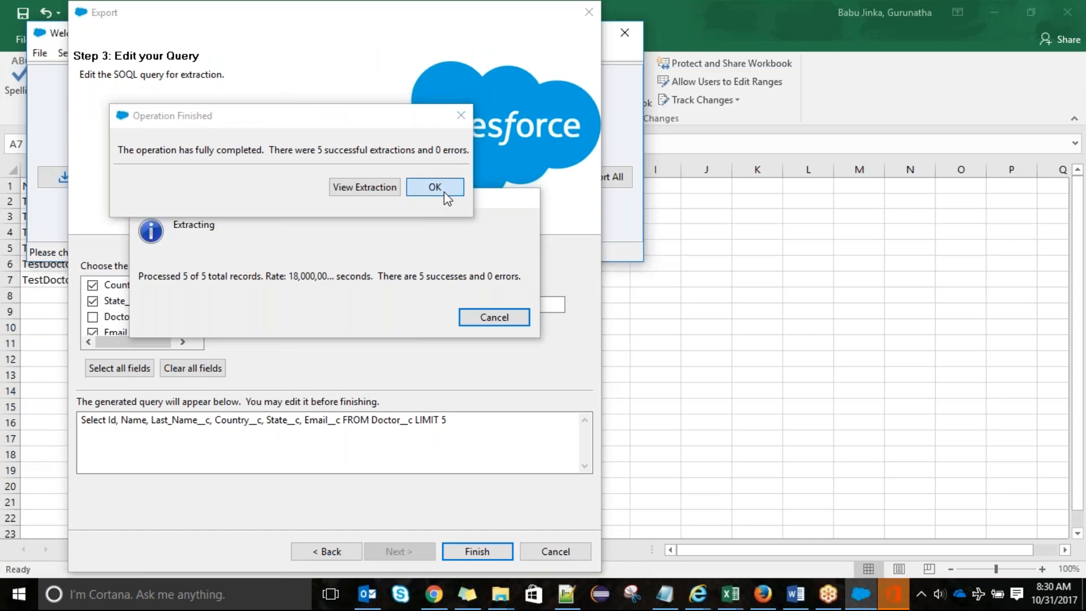
click(444, 196)
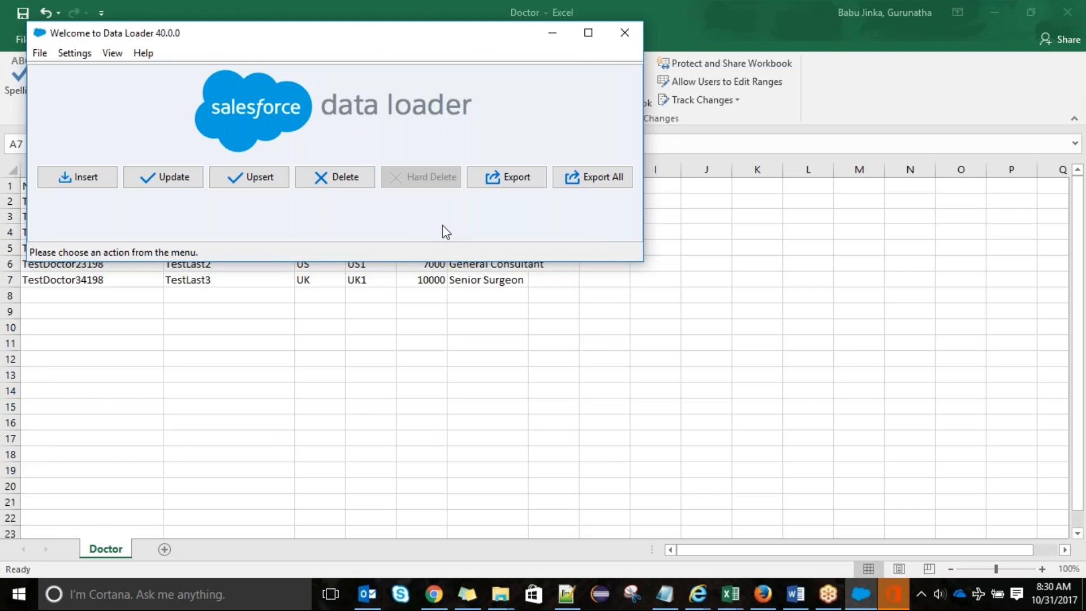
Step: Set up a Doctor delete from the Doctor_extract CSV, initializing 5 records
click(342, 176)
click(191, 329)
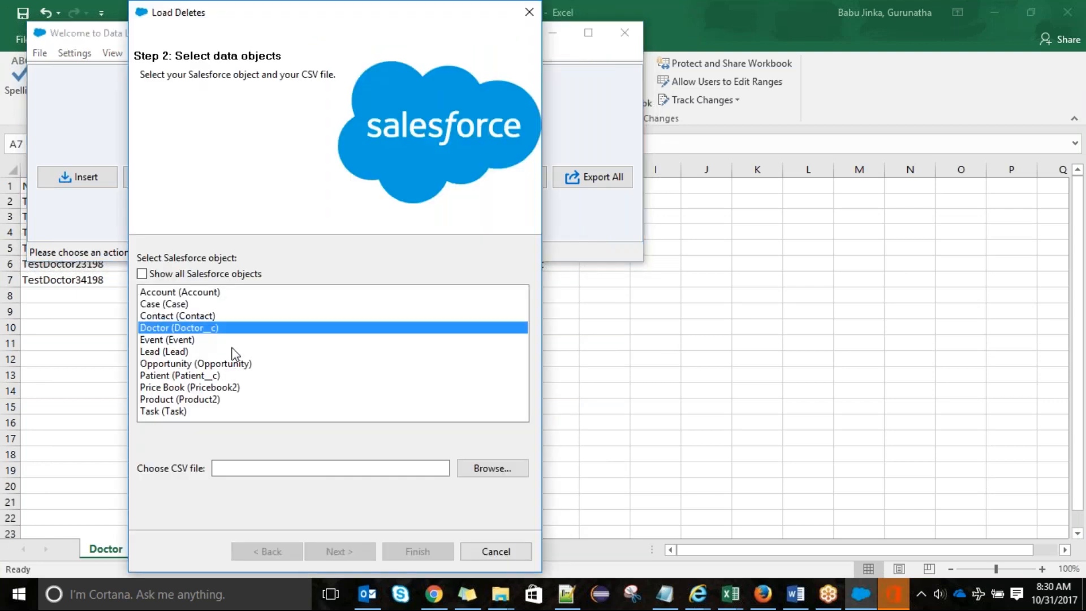
click(481, 471)
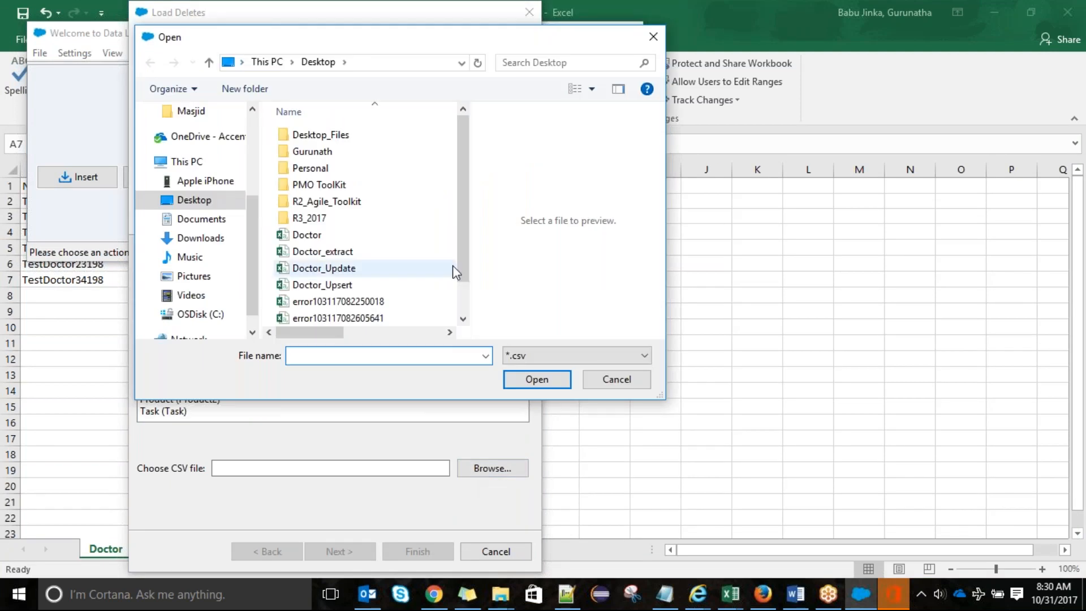
click(416, 252)
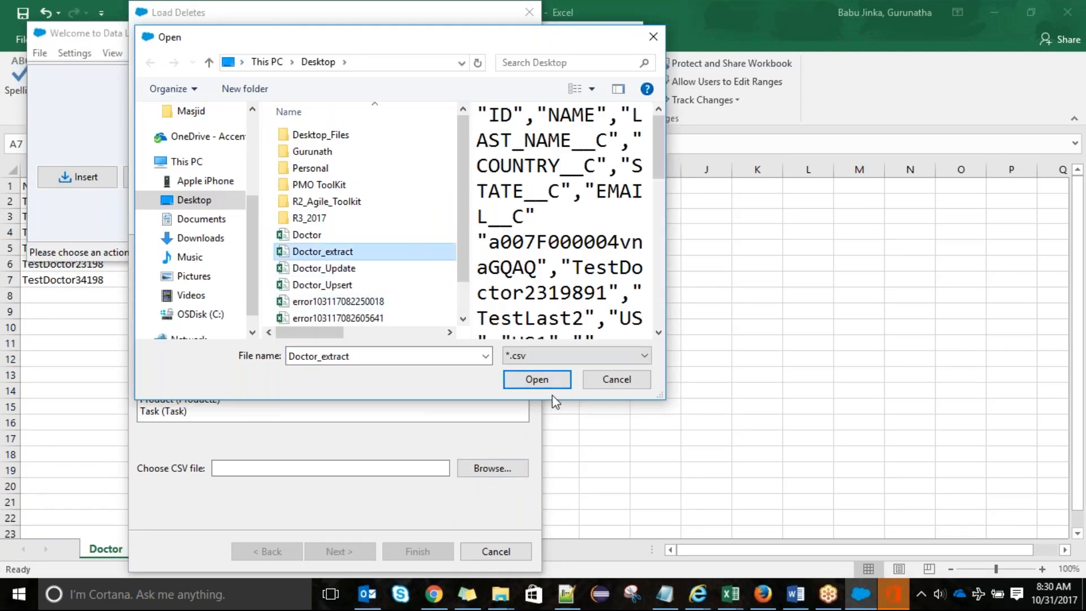
click(547, 379)
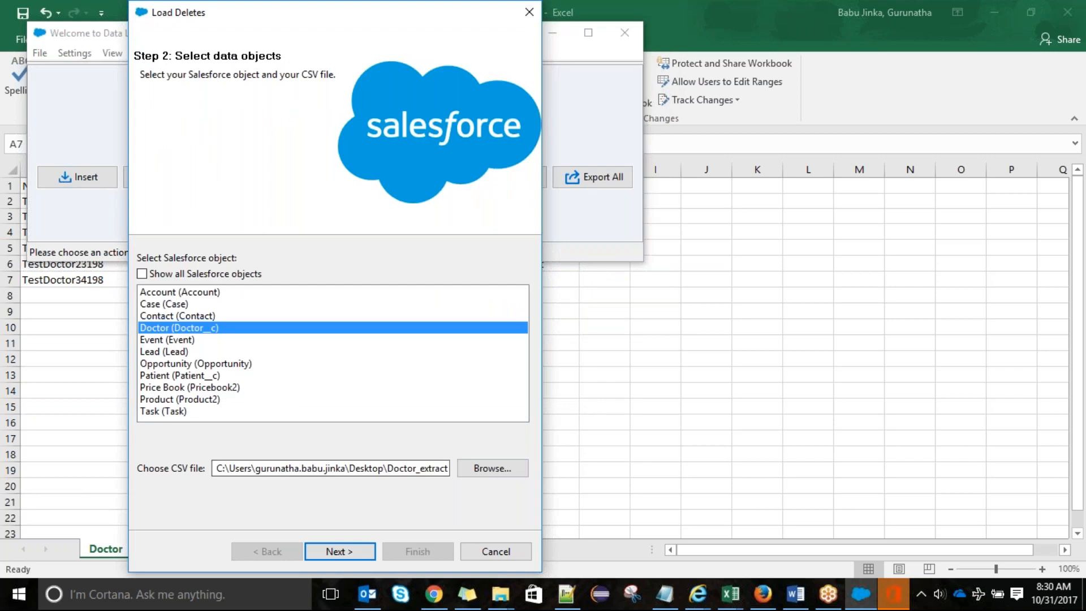
click(363, 551)
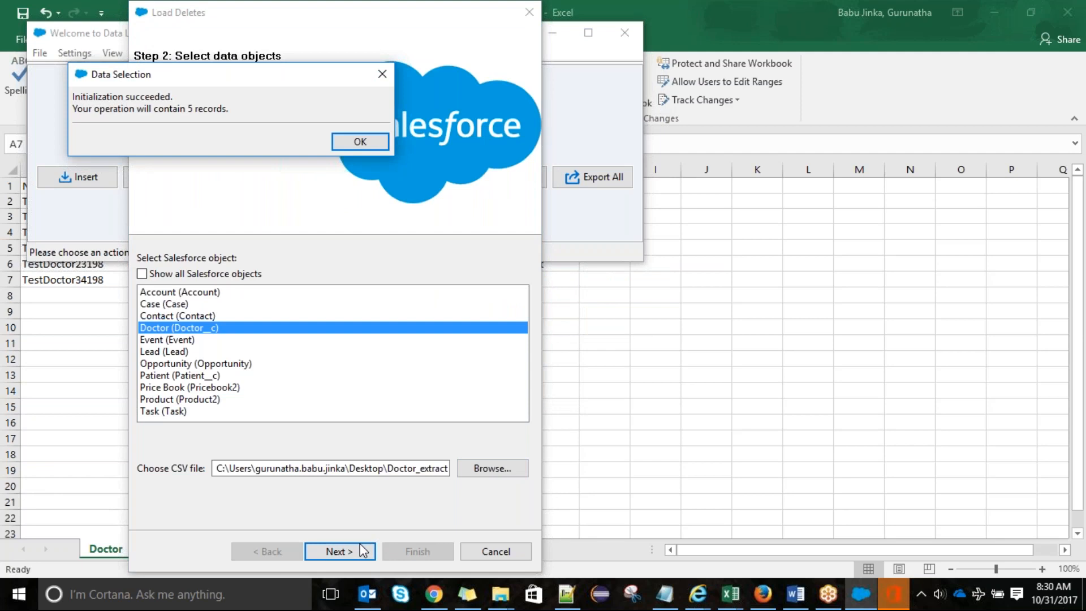
click(360, 142)
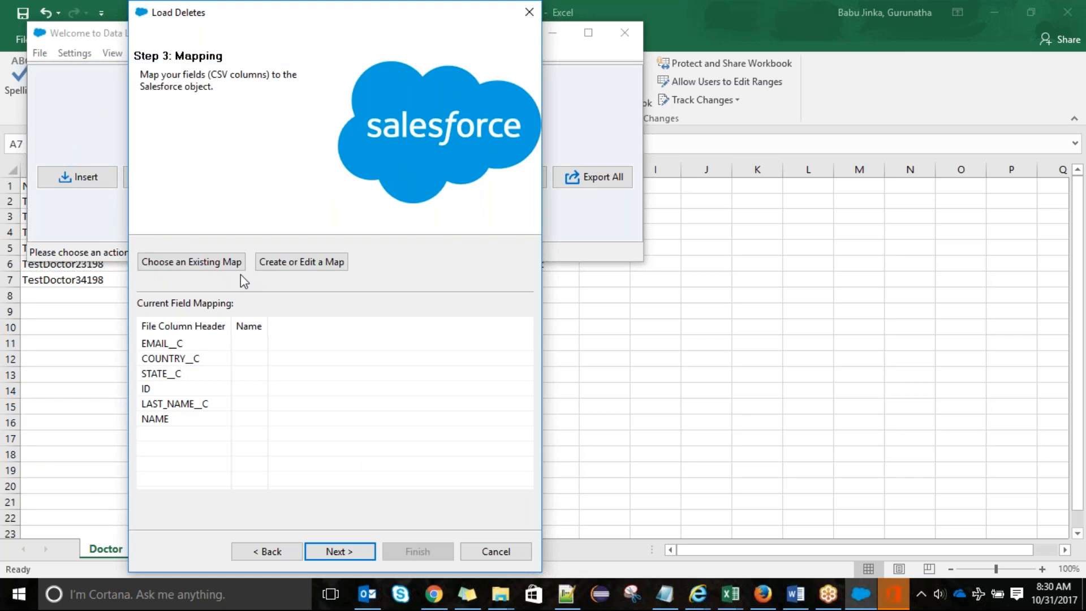
Step: Auto-match the CSV ID column to the Doctor Id field in the mapping editor
click(291, 266)
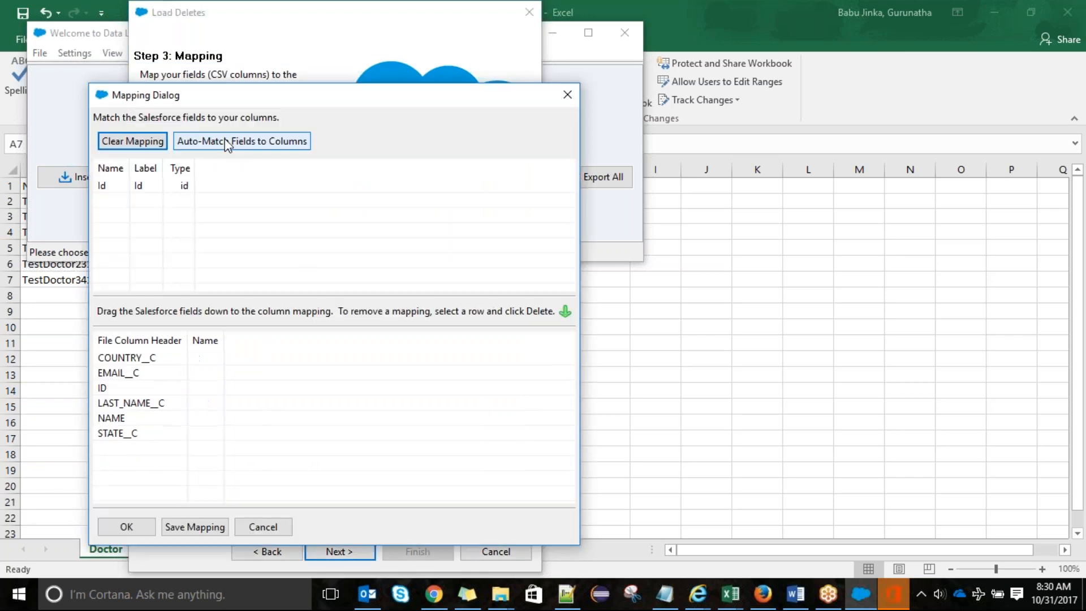
click(229, 141)
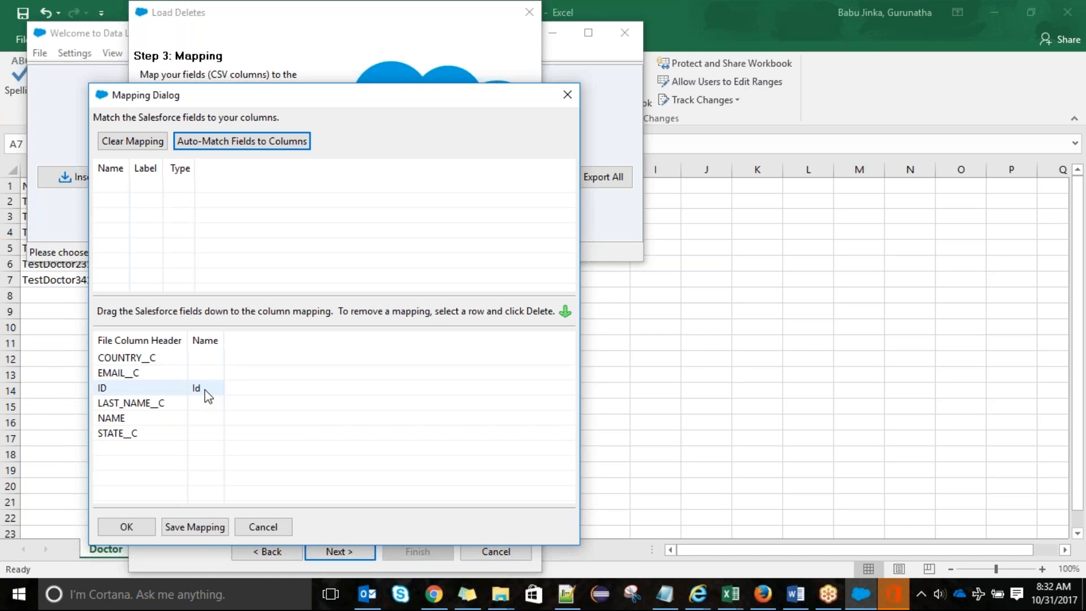
Step: Clear all delete-job field mappings and reopen the mapping dialog with Id unassigned
click(141, 142)
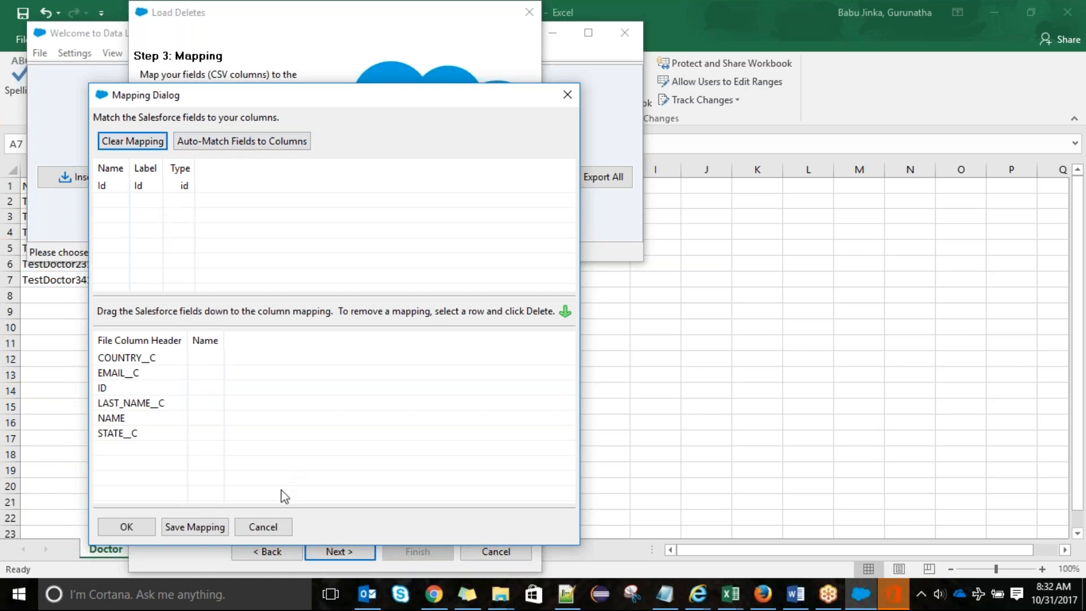
click(263, 526)
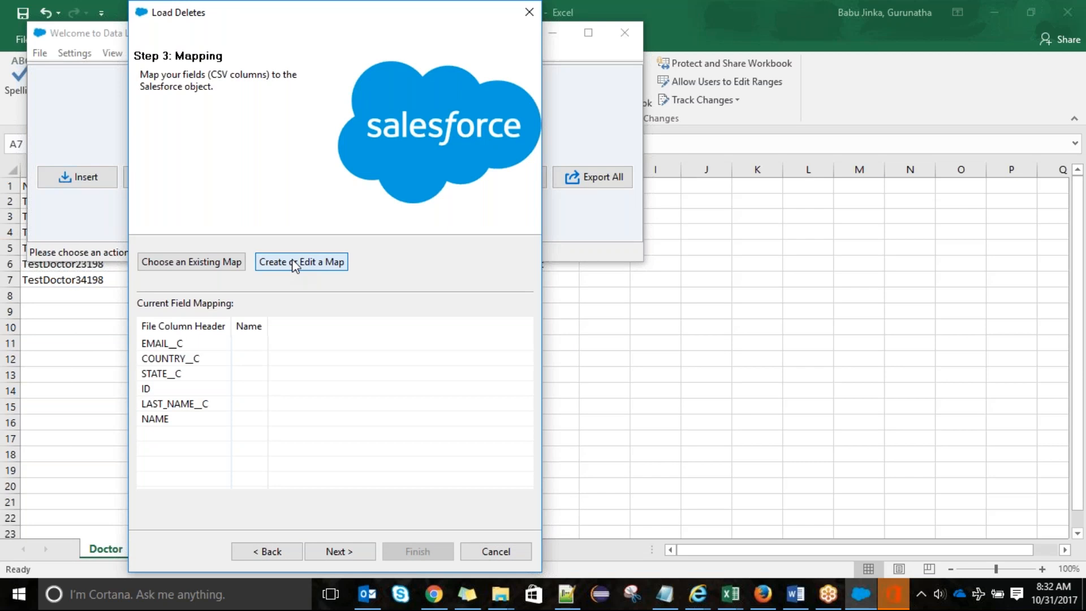
click(294, 263)
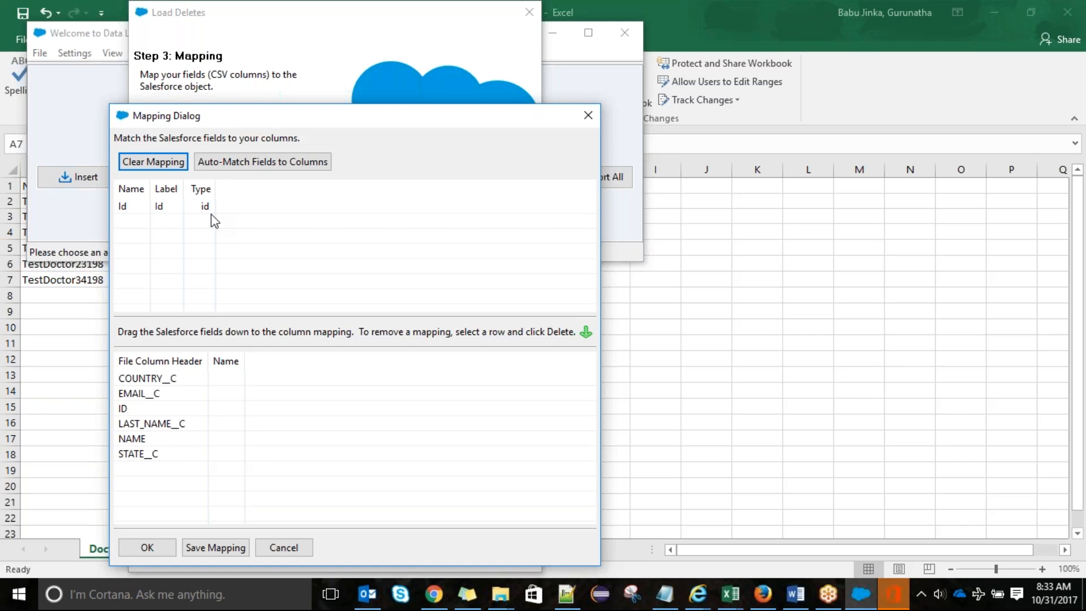
Step: Auto-match the CSV's ID column to the Doctor Id field and accept the mapping
click(263, 164)
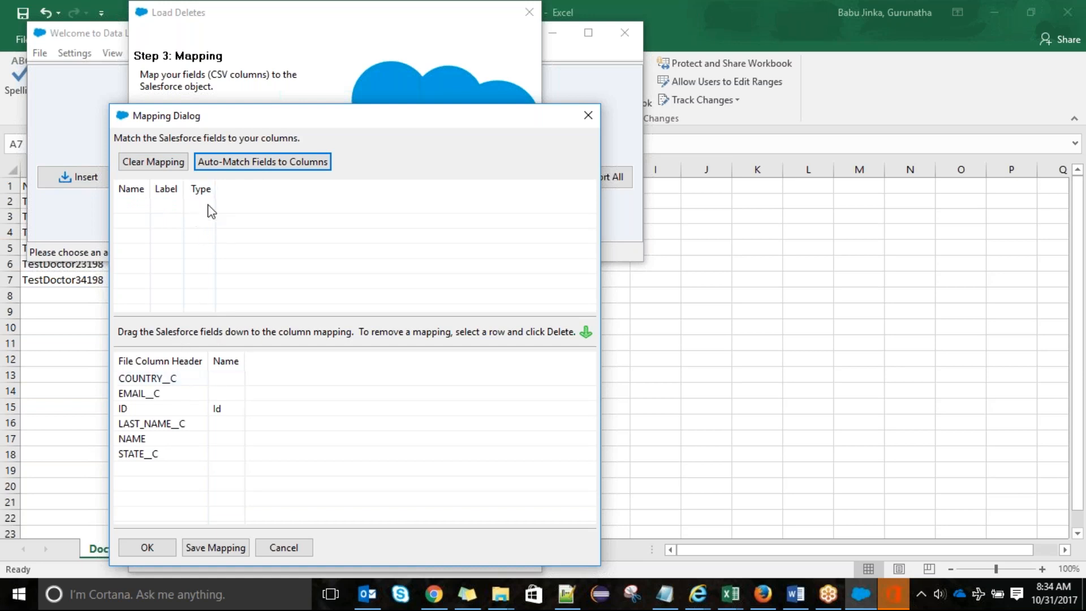
click(150, 548)
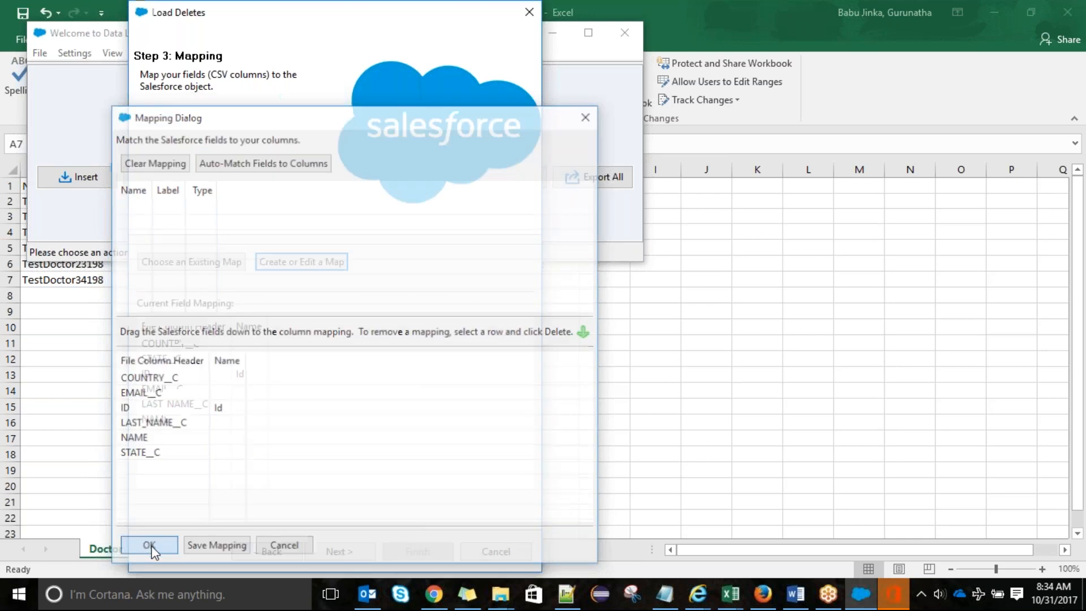
Step: Advance the delete wizard to Step 4 with Desktop output and launch the 5-record delete
click(342, 553)
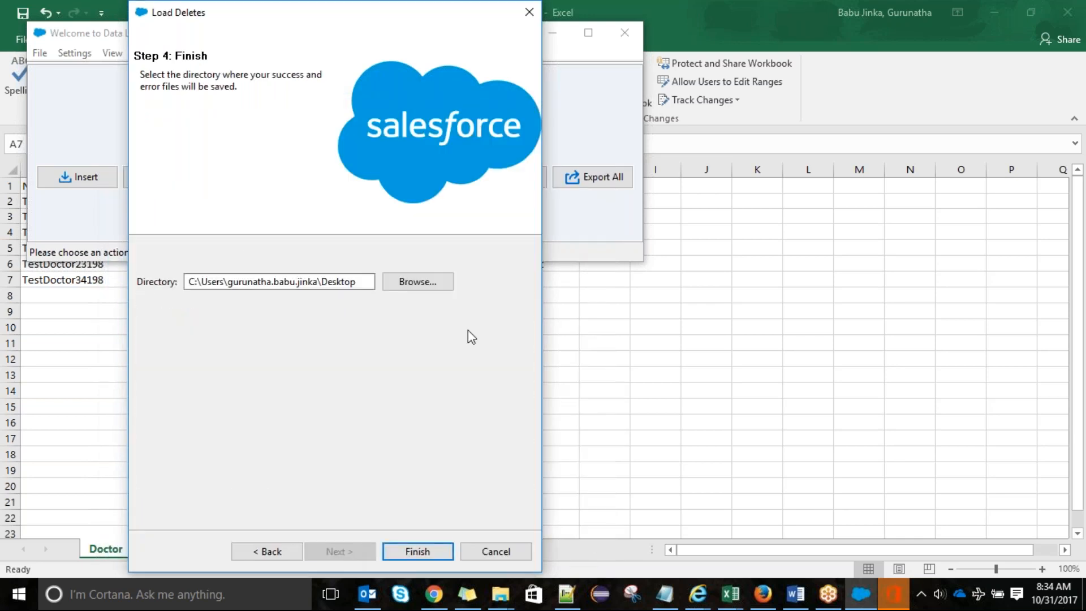
click(416, 552)
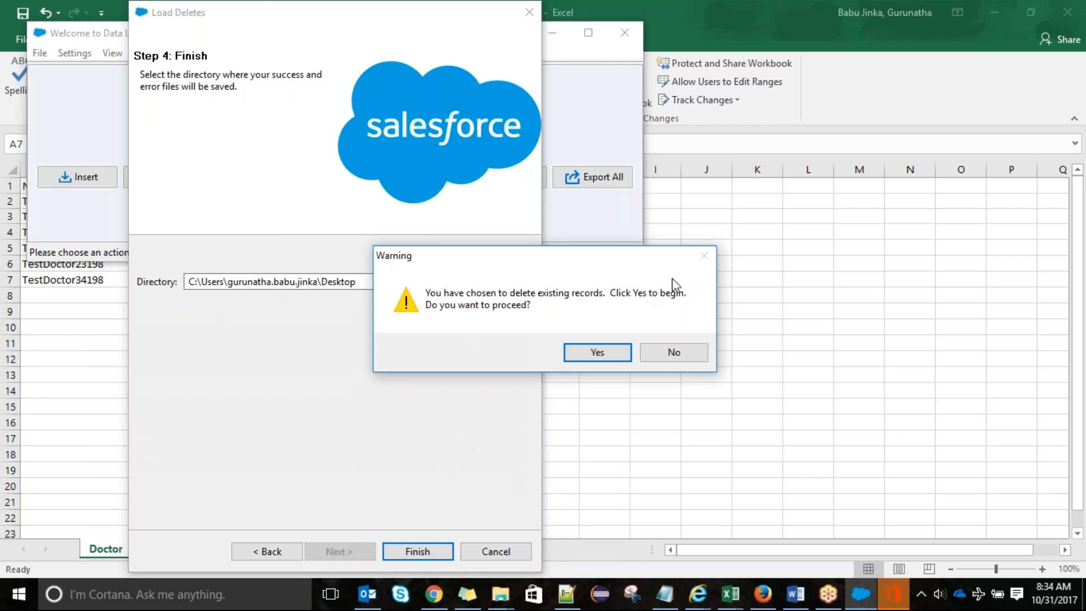
key(alt)
key(alt+Tab)
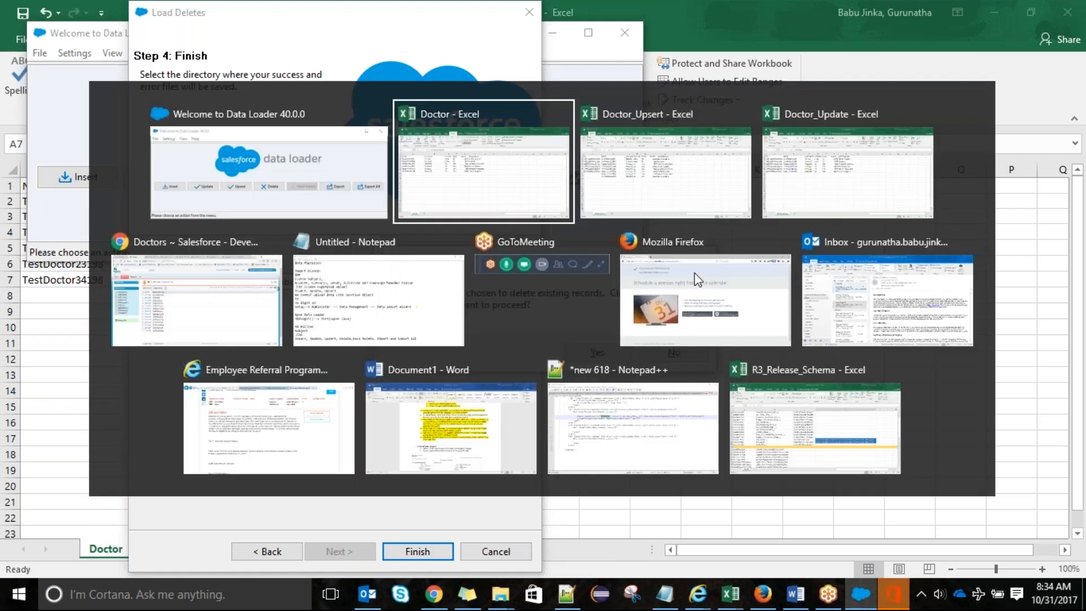
Step: Refresh the Salesforce Doctors list to see its 16 records, then return to Data Loader
key(alt+Tab)
key(alt+Tab)
key(alt+Tab)
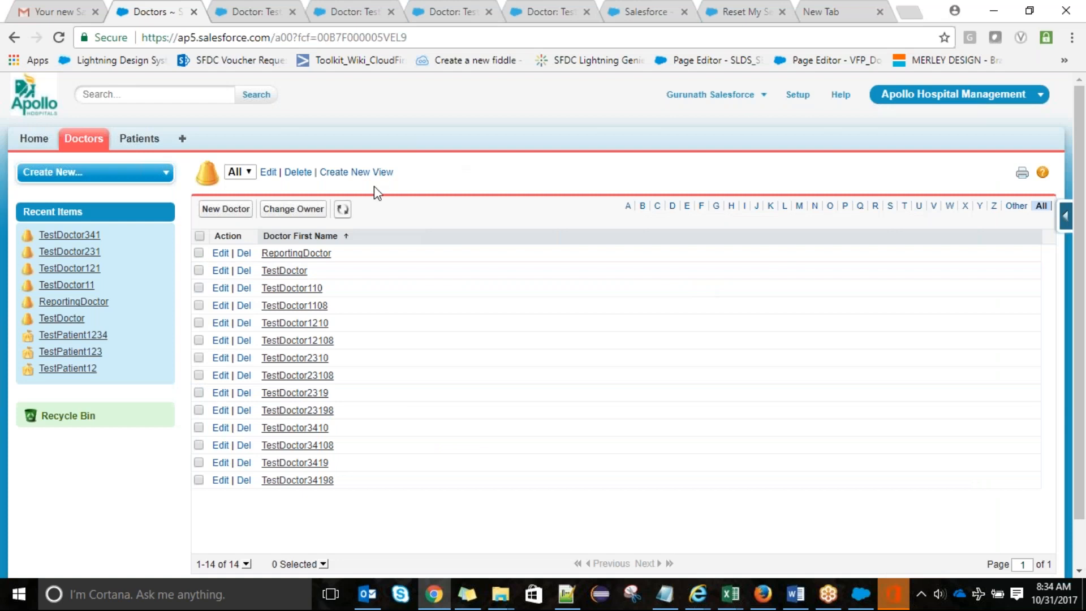
click(343, 211)
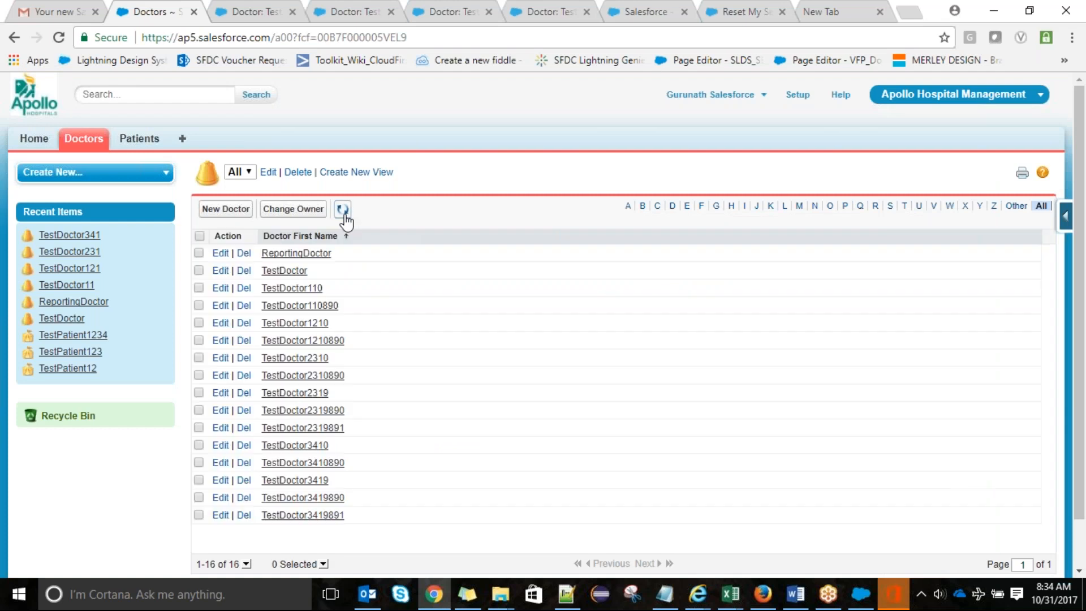
key(alt+Tab)
key(alt+Tab)
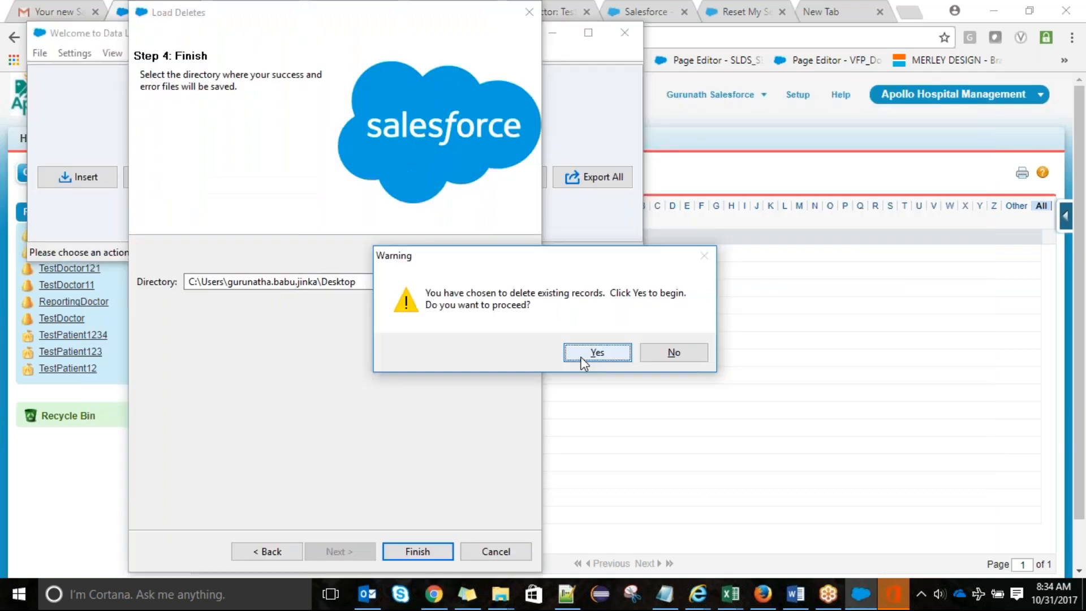
Step: Confirm the delete and Recycle Bin warnings so 5 Doctor records delete with 0 errors
click(588, 353)
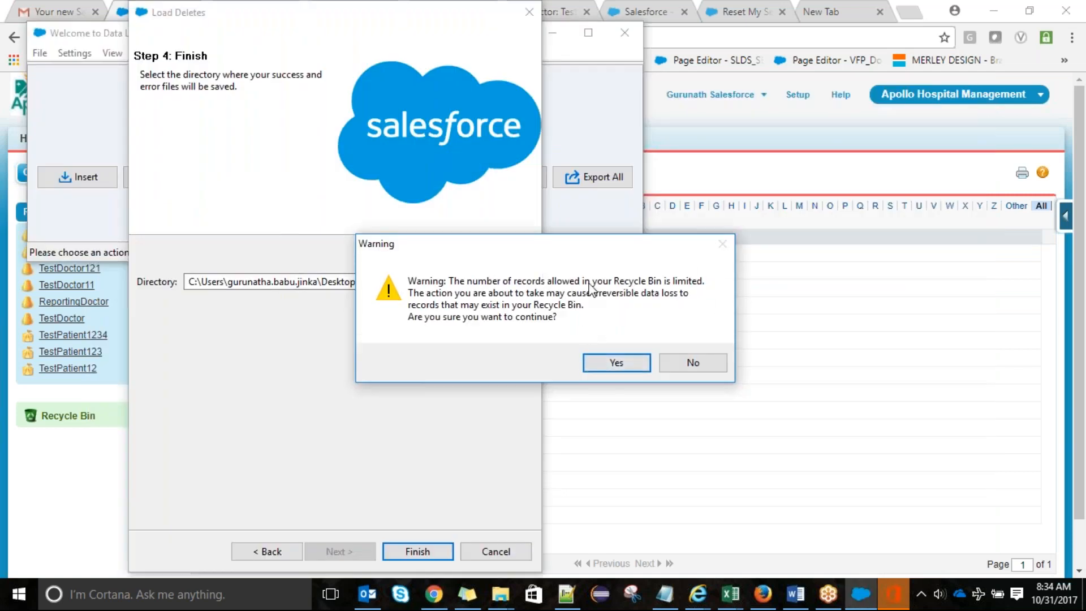
click(607, 365)
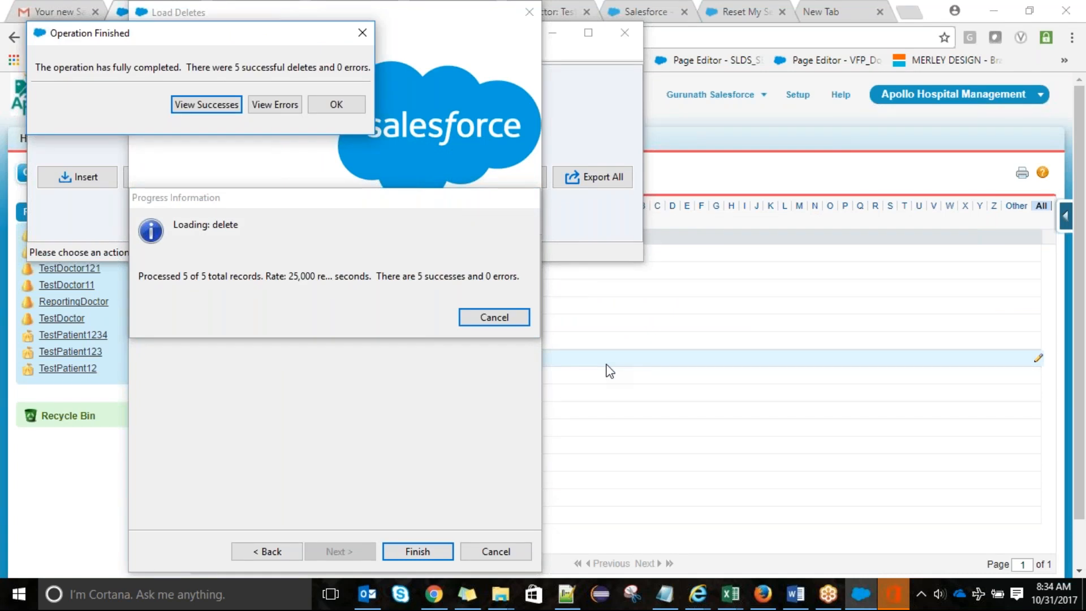
key(alt+Tab)
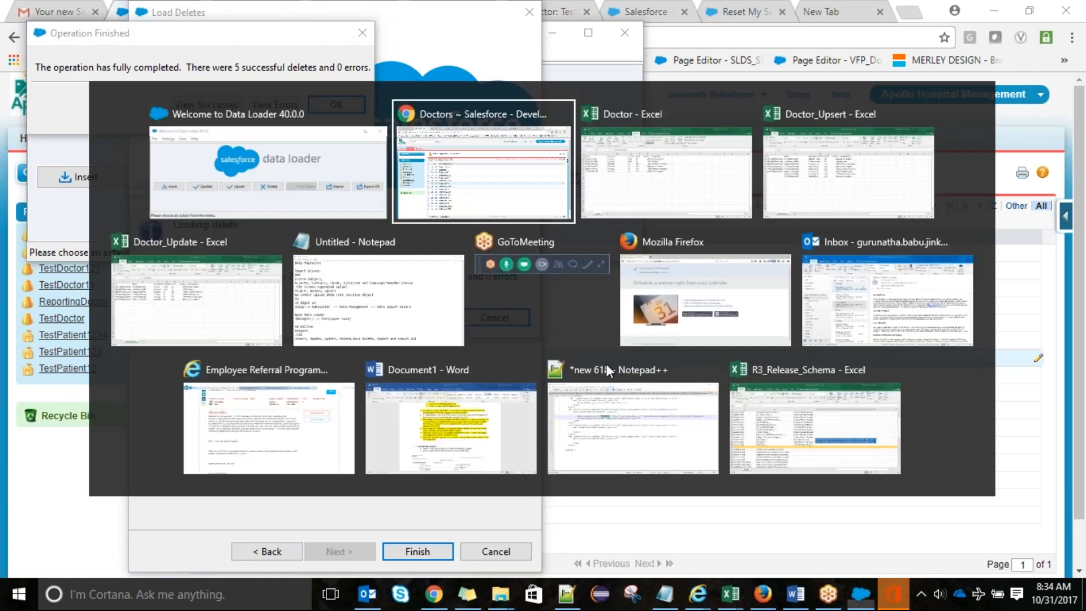
Step: Refresh the Doctors list to confirm 11 records remain, then return to Data Loader
click(342, 212)
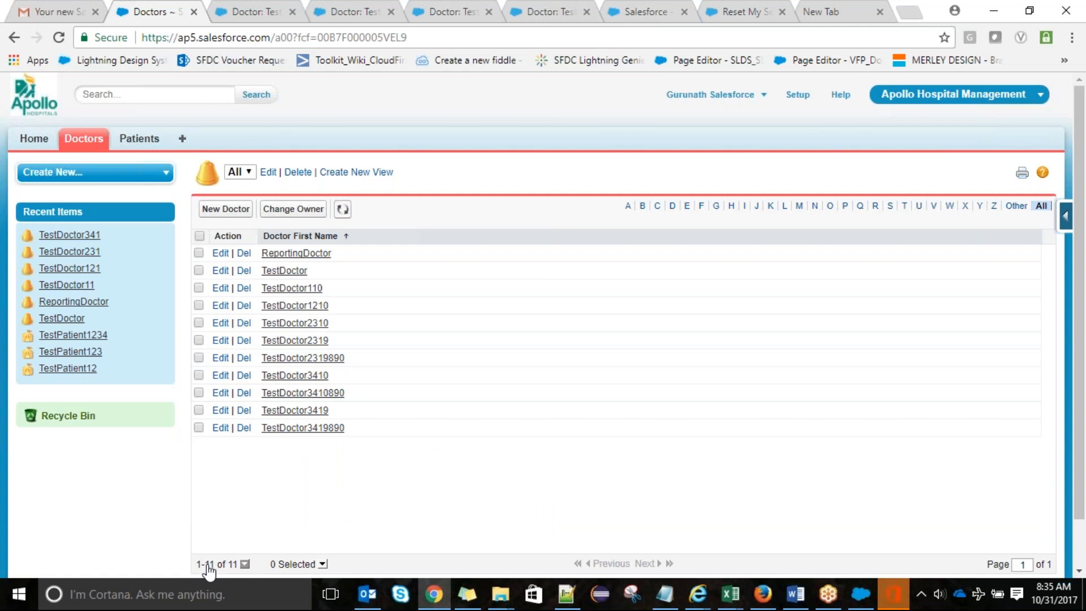
key(alt+Tab)
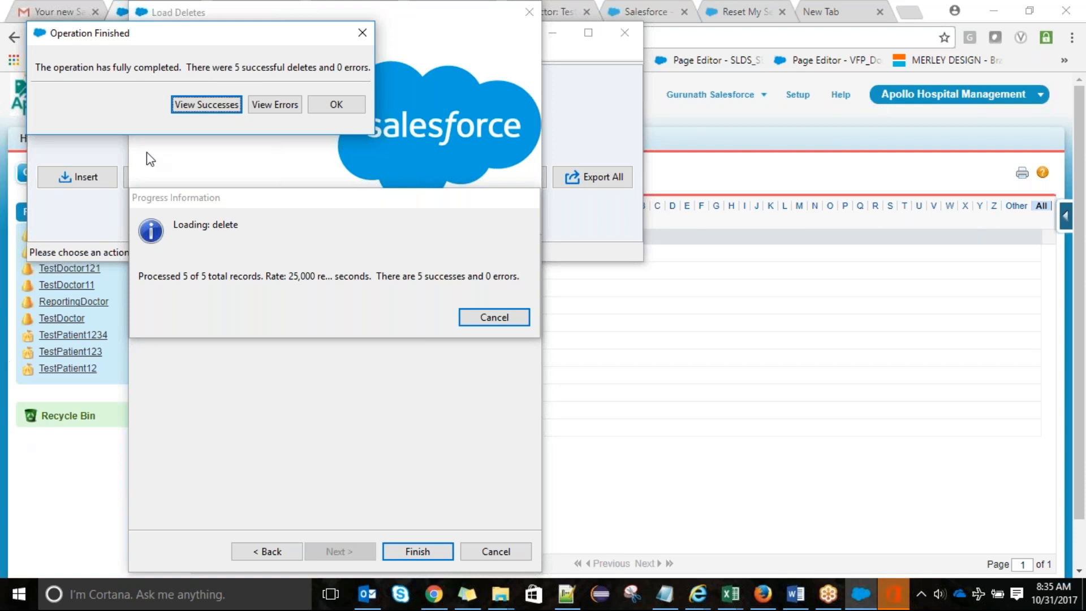
Step: Dismiss the delete summary, start a standard Doctor export to Step 3, then abandon it
click(337, 106)
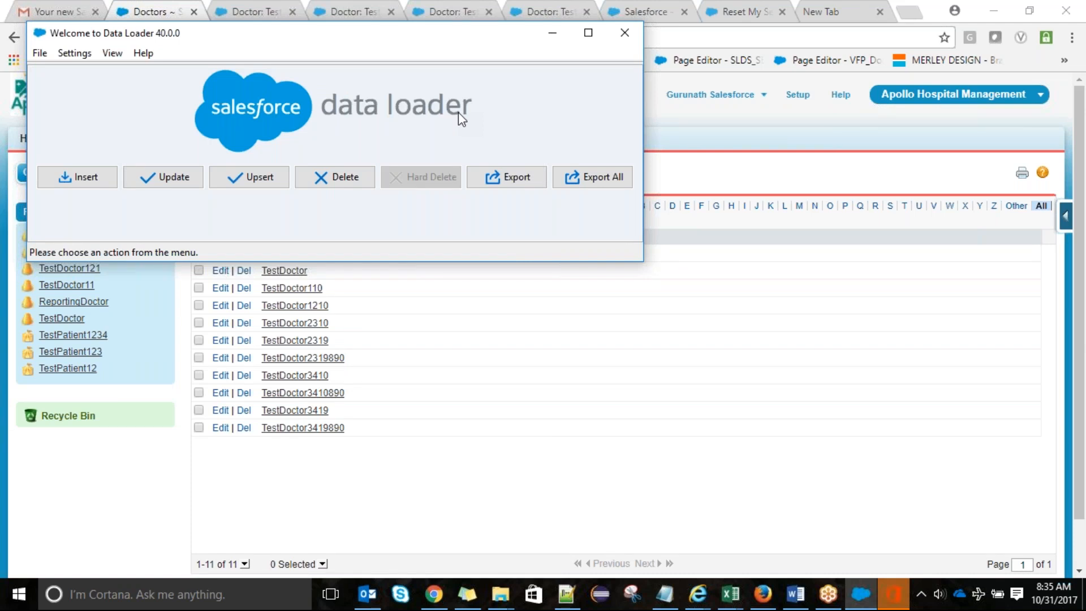
click(525, 179)
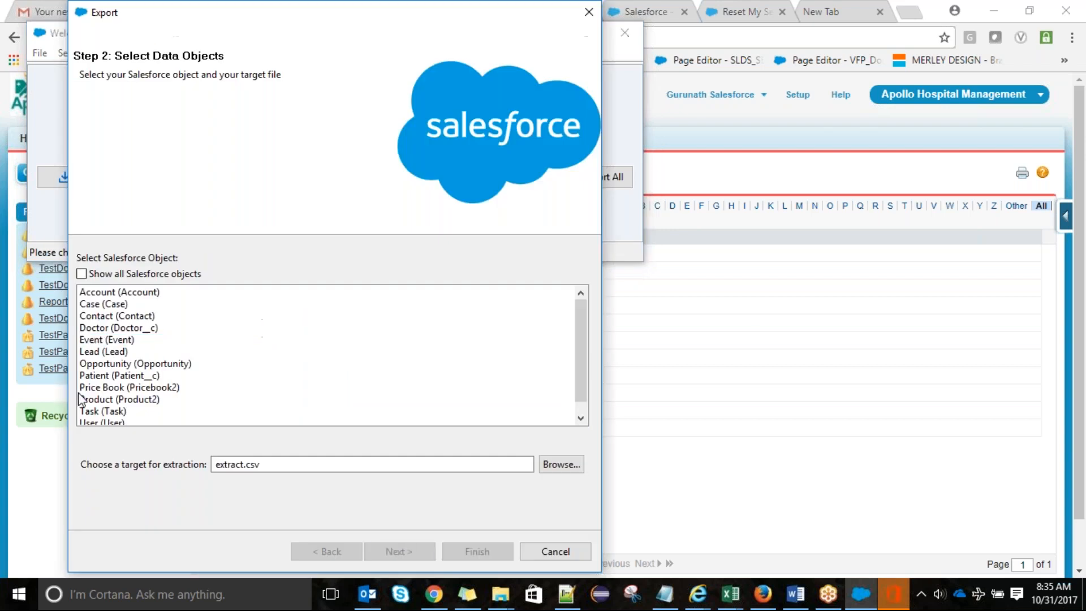
click(113, 340)
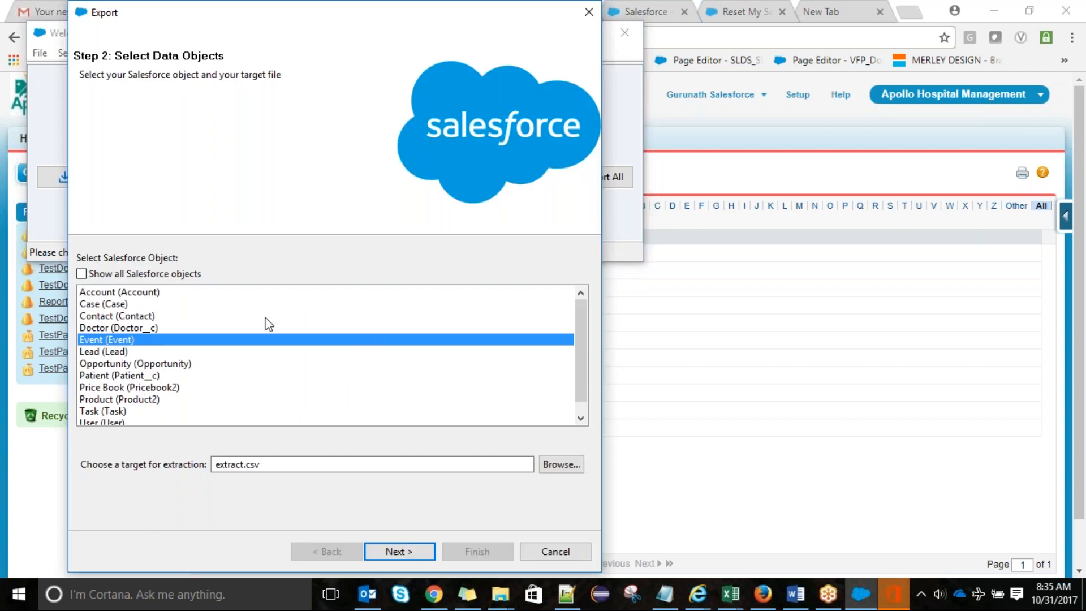
click(215, 328)
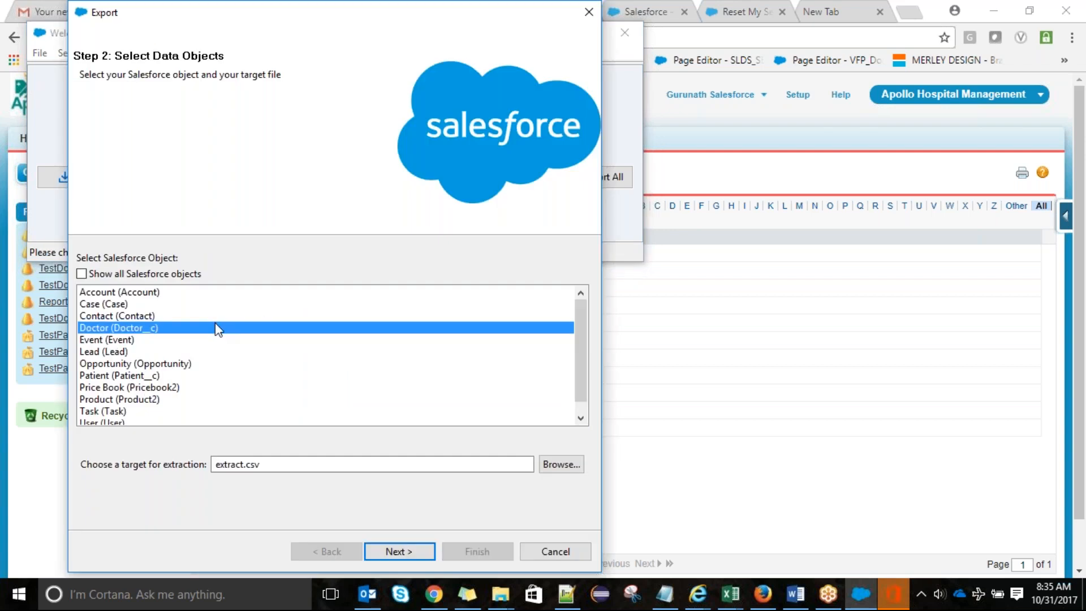
click(389, 551)
click(433, 428)
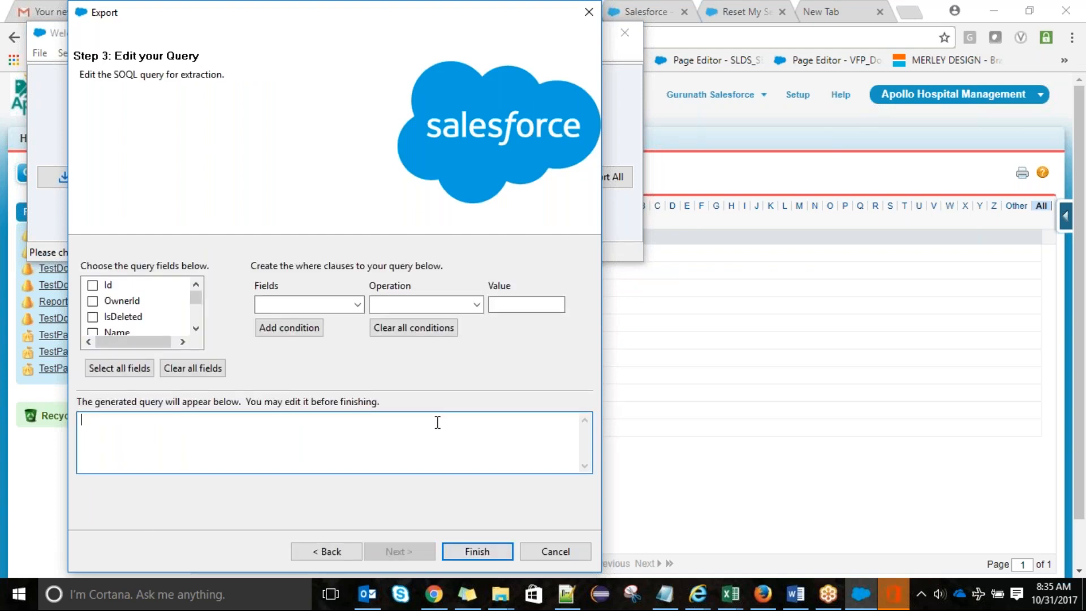
click(589, 11)
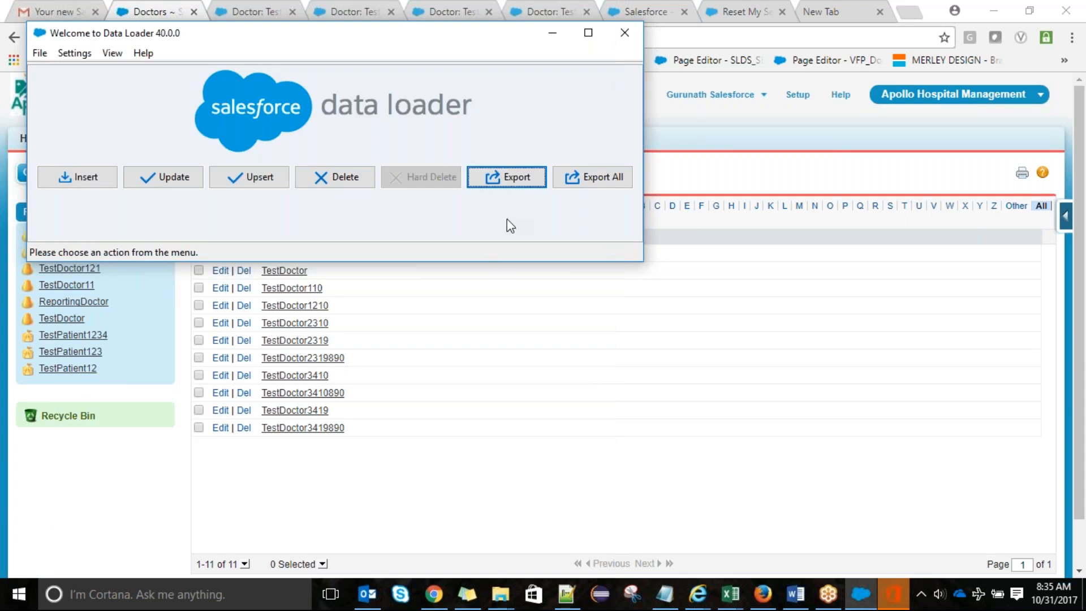
Step: Start Export All with target file Doctor_Allextract.csv saved on the Desktop
click(585, 180)
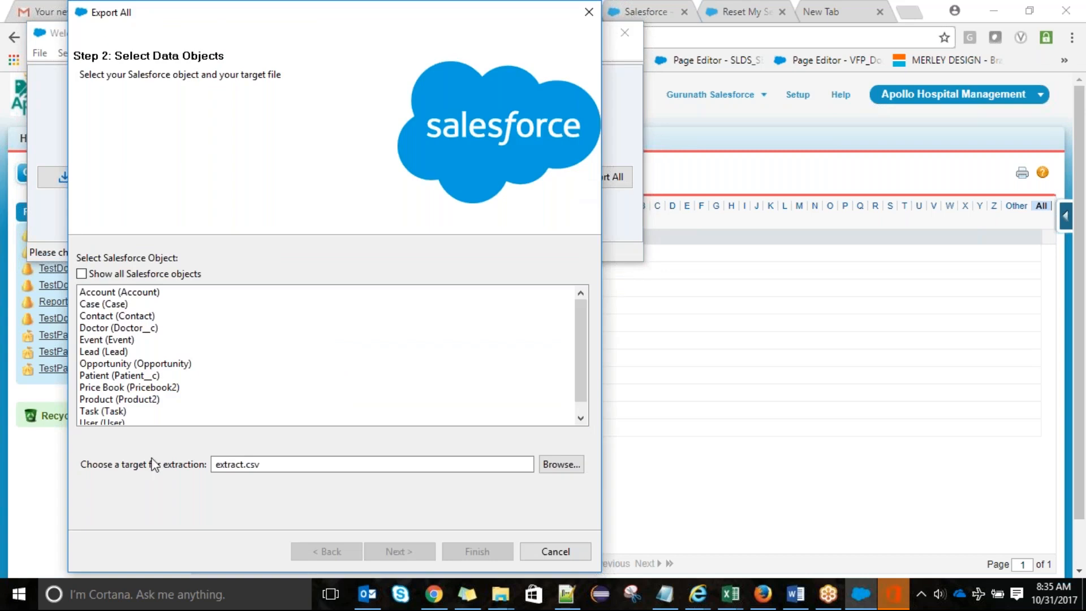
click(215, 464)
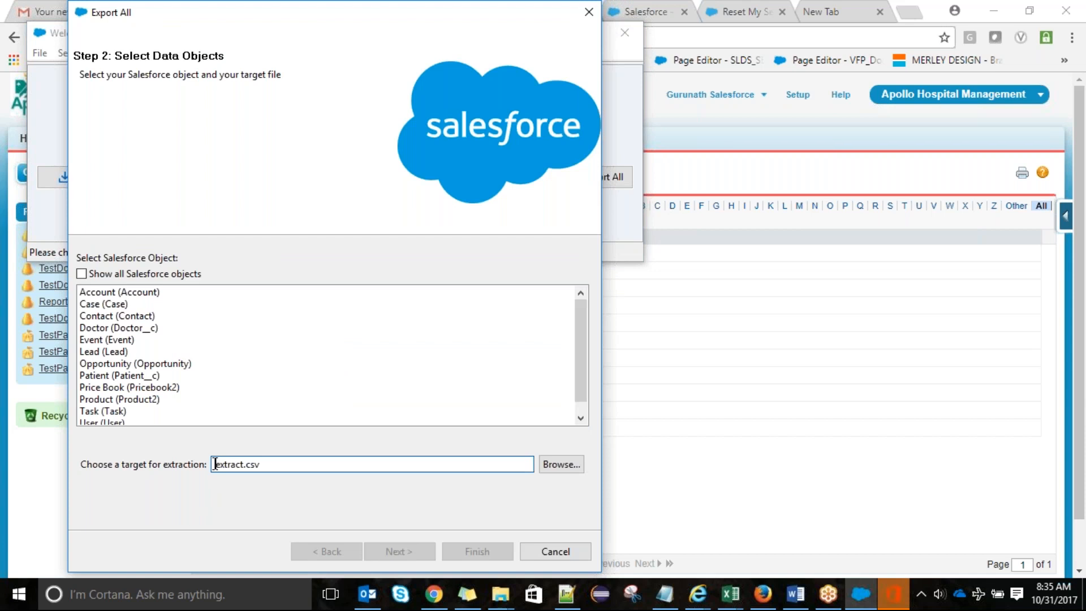
text(Doctor_All)
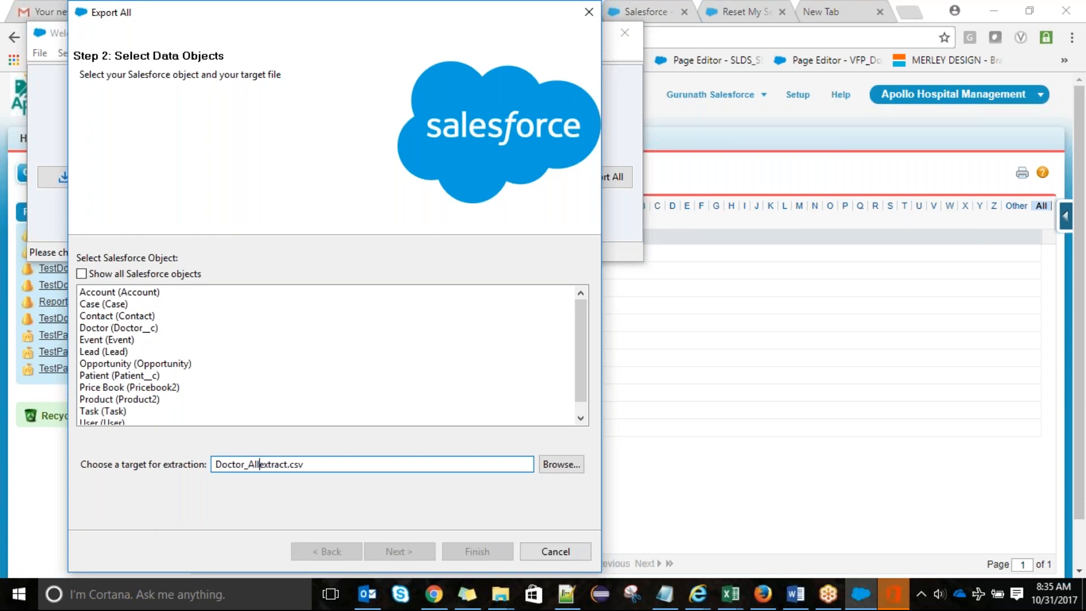
click(565, 470)
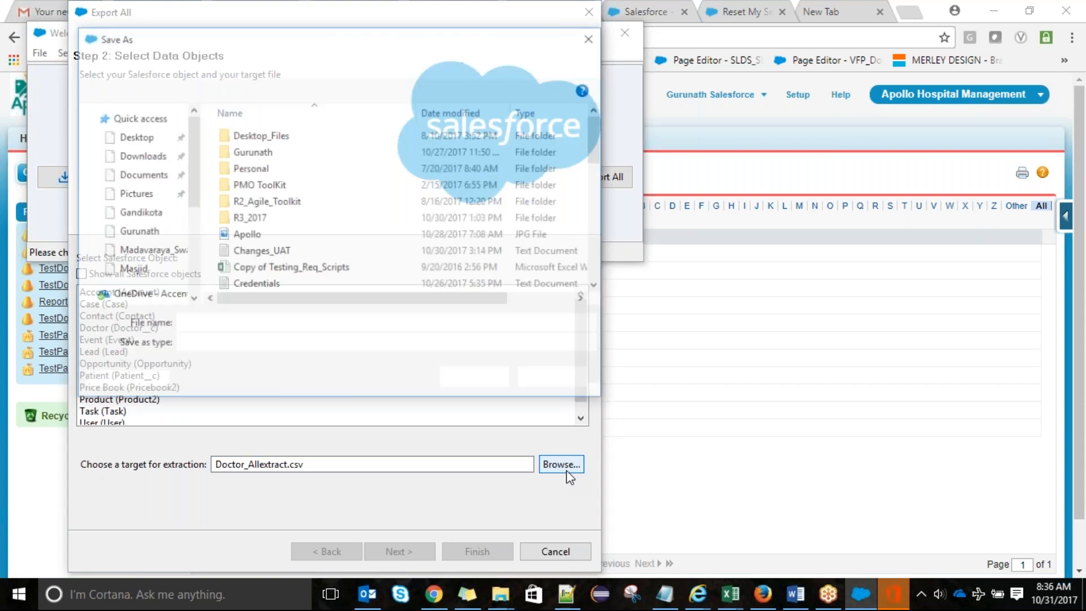
click(157, 165)
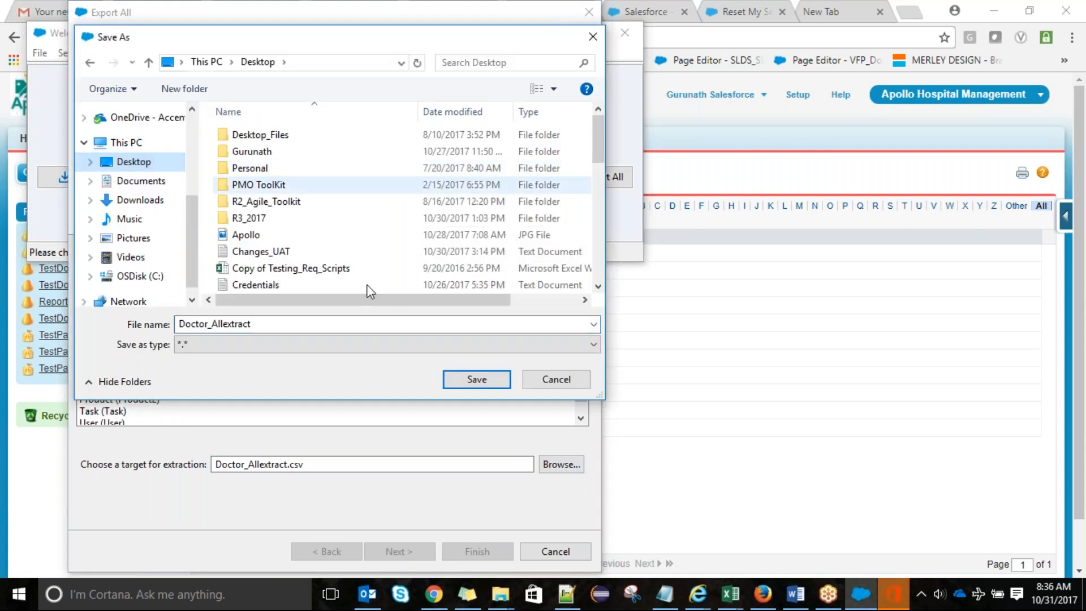
click(486, 386)
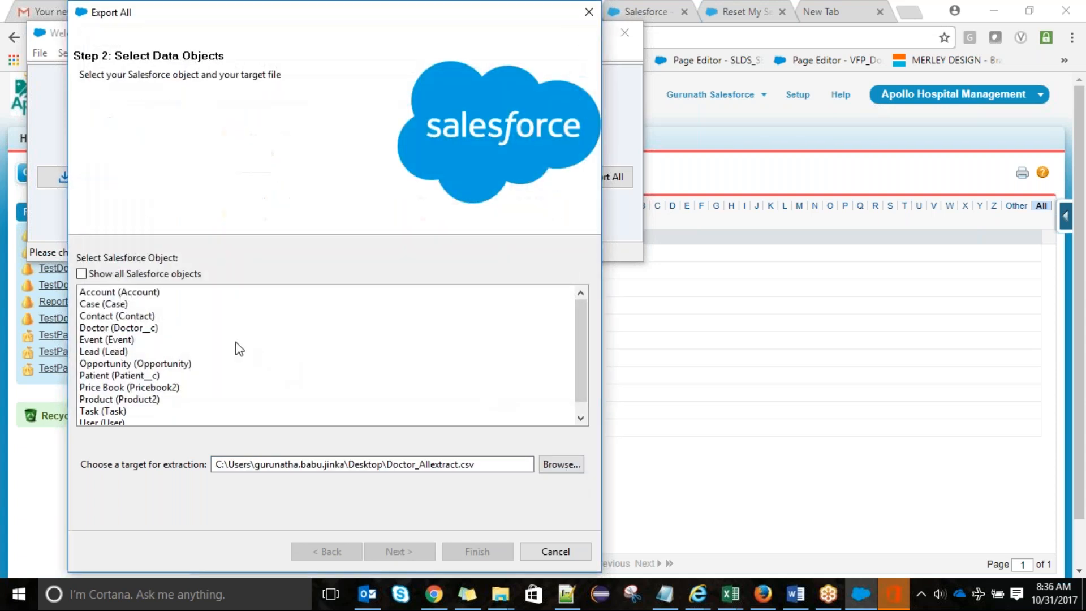
Step: Export Id and Name of all Doctor records, including deleted ones, extracting 18 rows
click(147, 328)
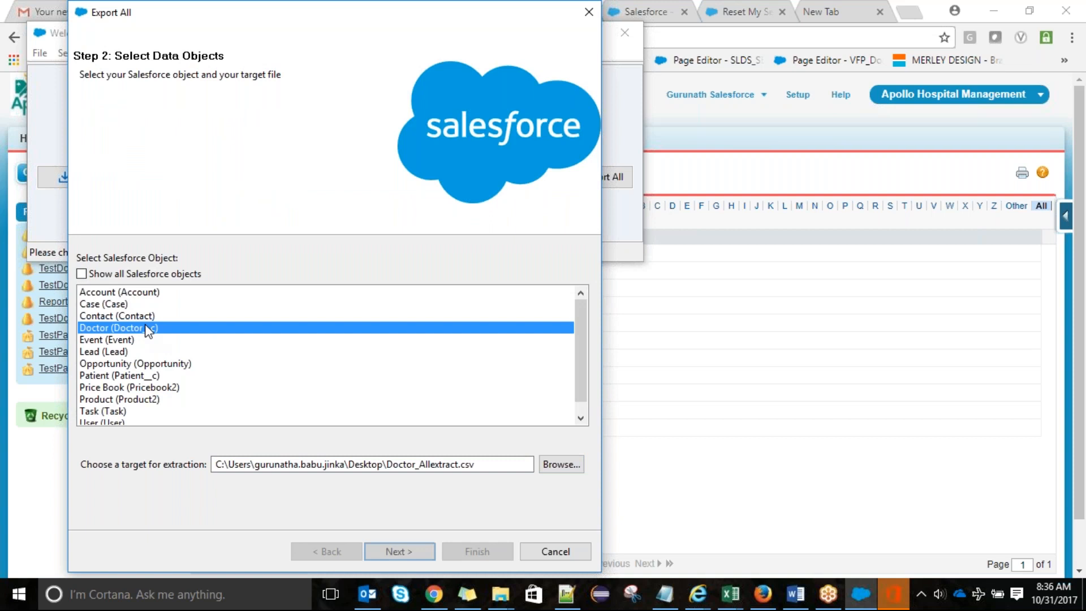
click(412, 552)
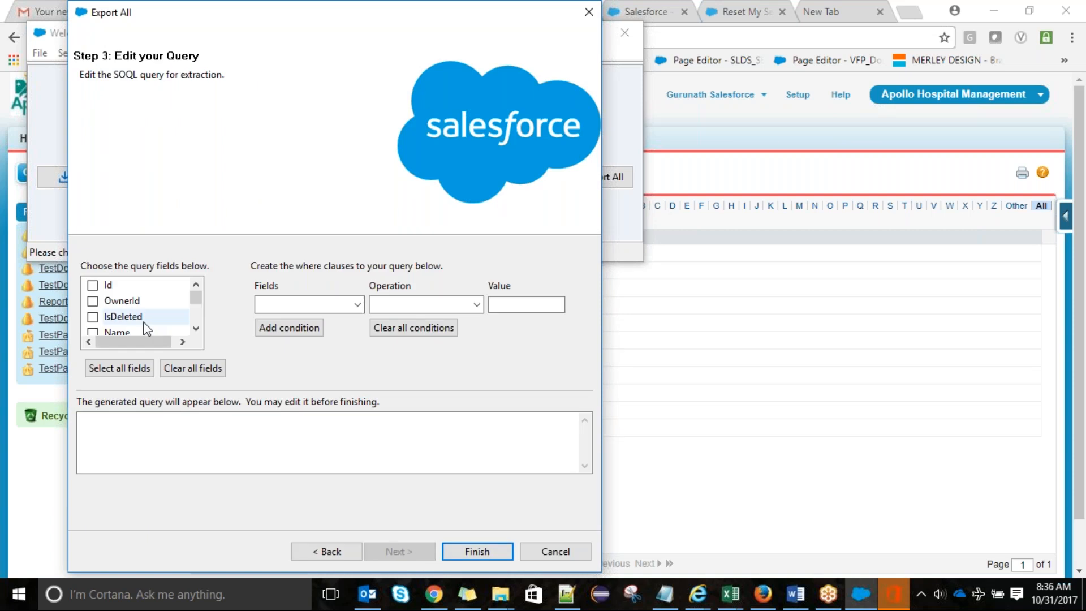
click(93, 285)
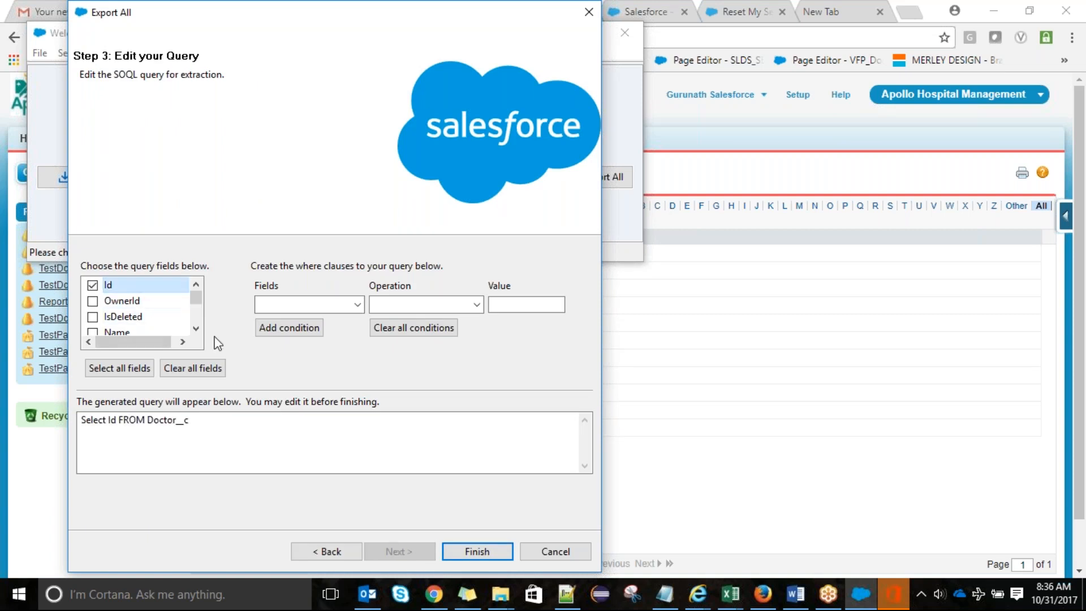
click(195, 328)
click(195, 328)
click(93, 304)
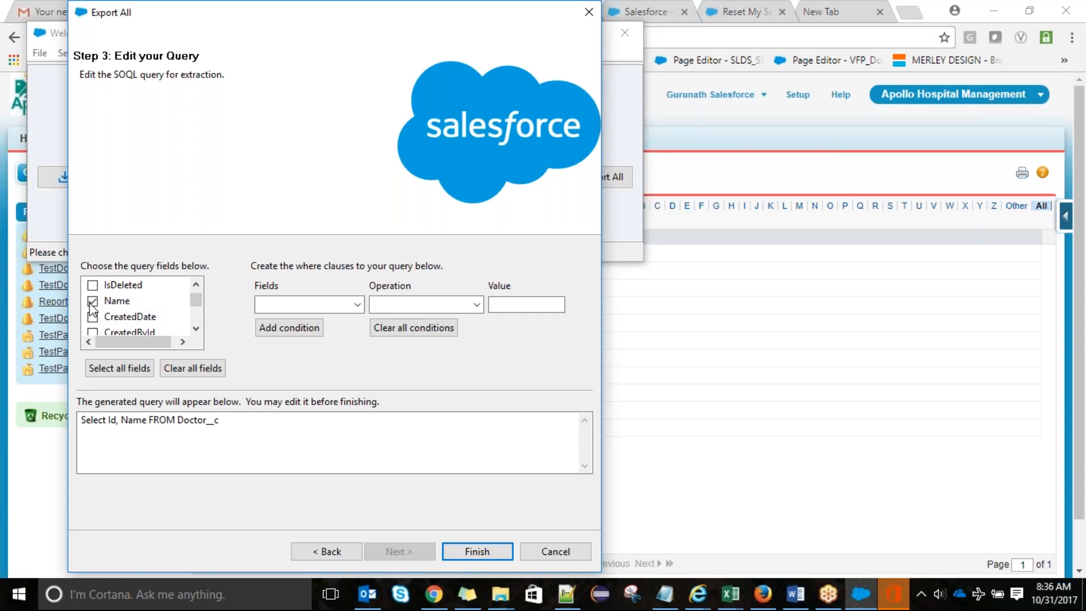
click(481, 545)
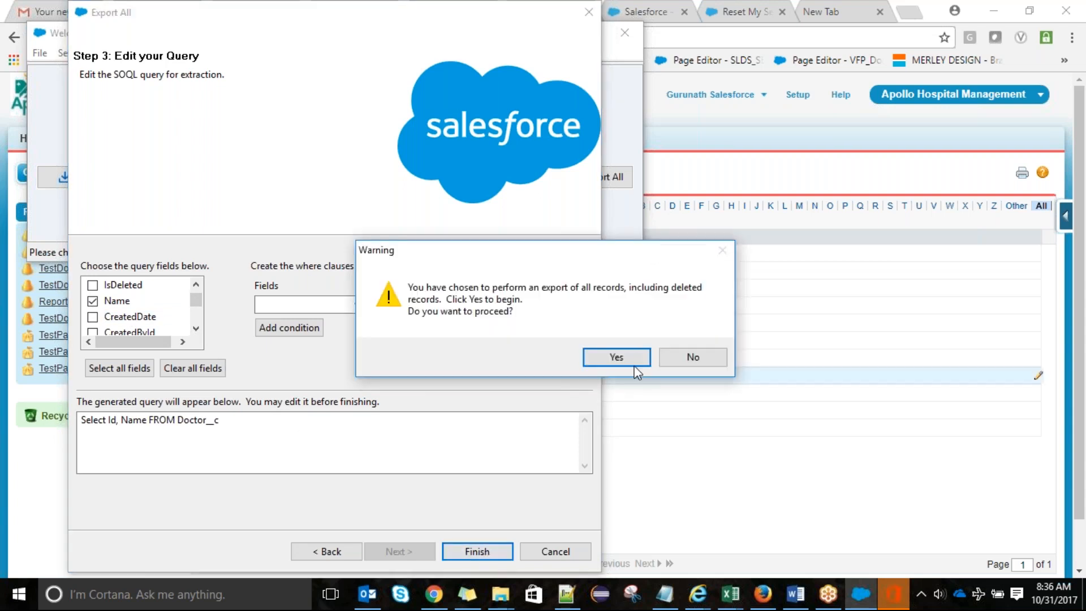
click(616, 356)
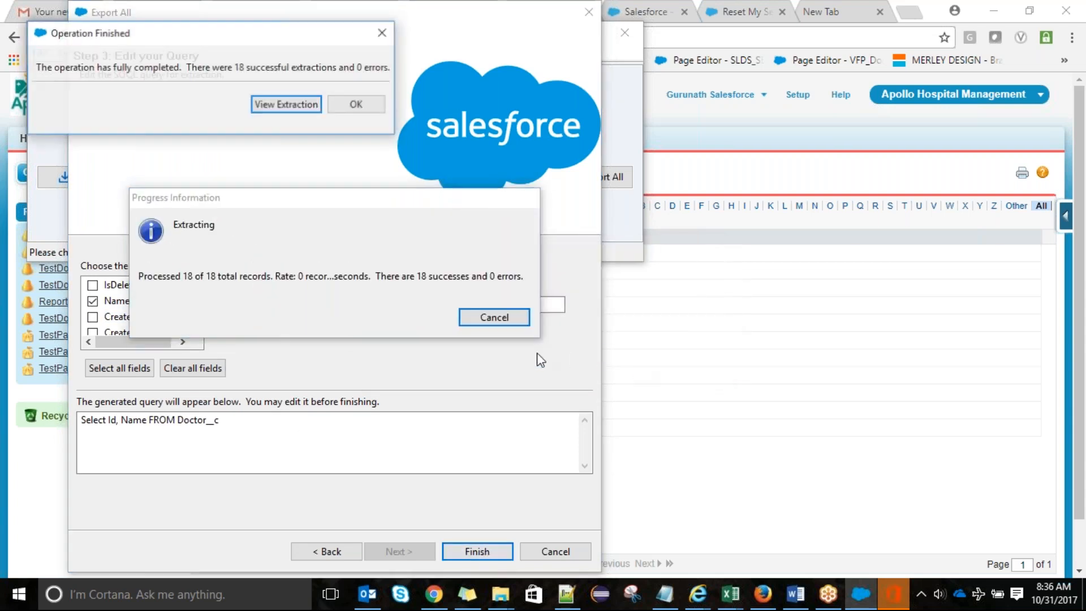
Step: Review the 18 extracted Doctor records, close the export dialogs, and return to Chrome
click(270, 108)
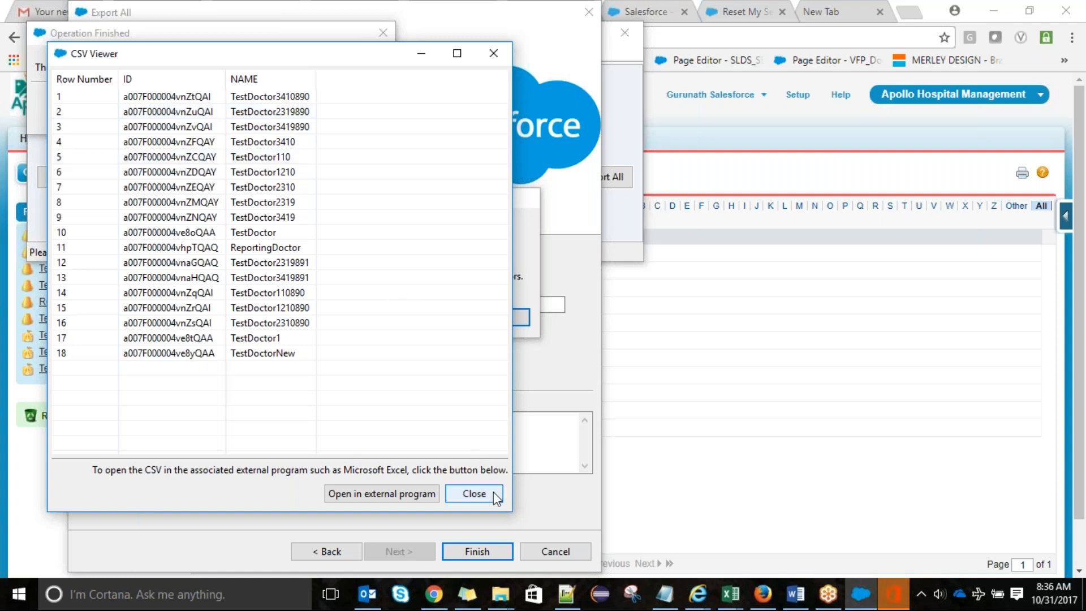
click(474, 494)
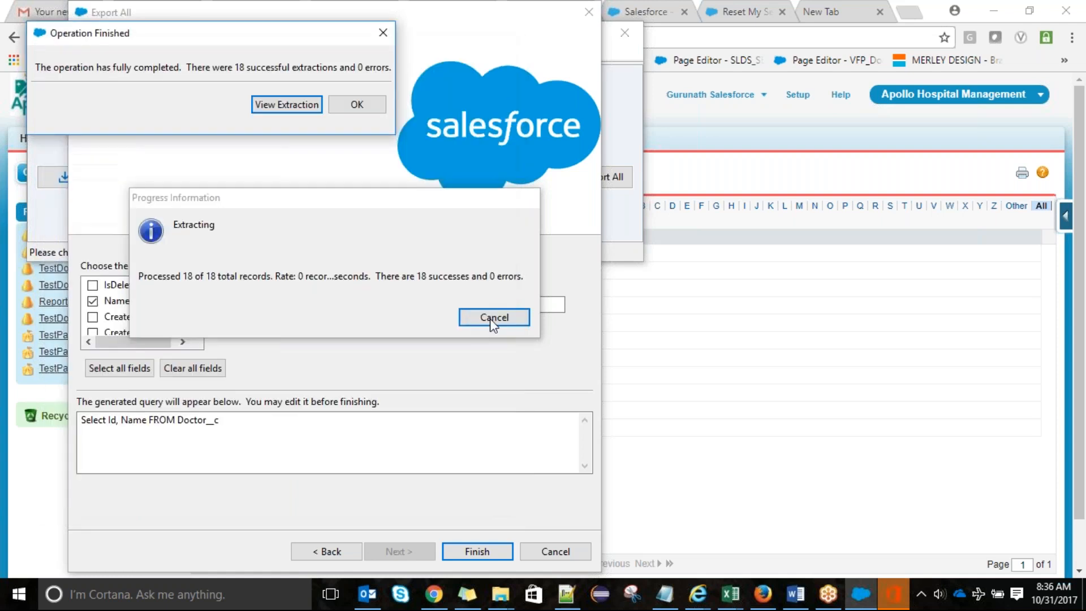
click(358, 112)
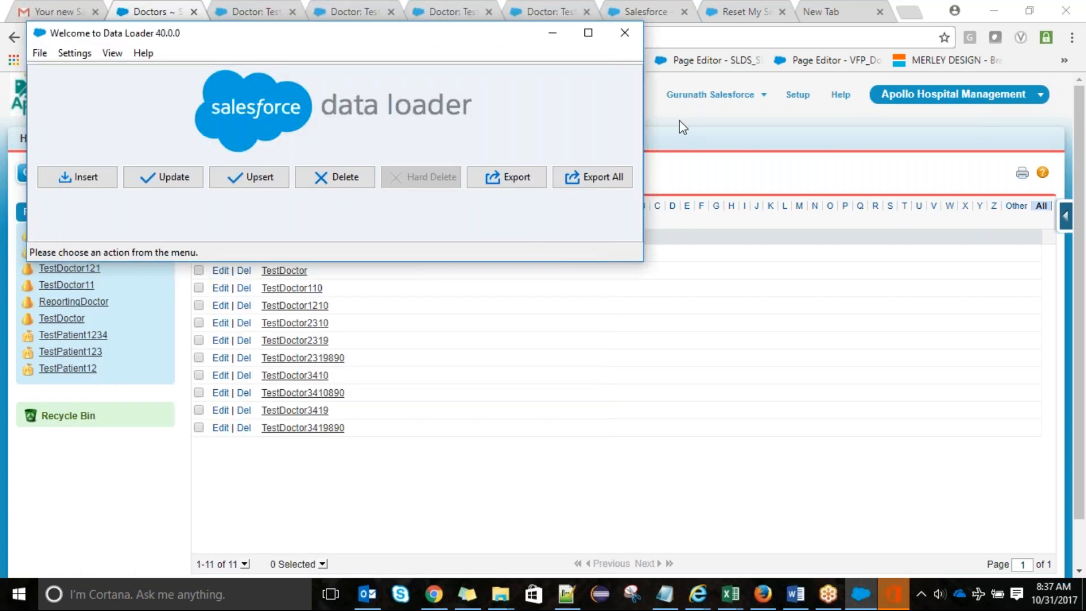
click(680, 121)
Step: Close the seven Salesforce and Doctor tabs and return to the Gmail inbox
click(194, 12)
click(198, 11)
click(198, 12)
click(196, 12)
click(194, 12)
click(194, 12)
click(194, 12)
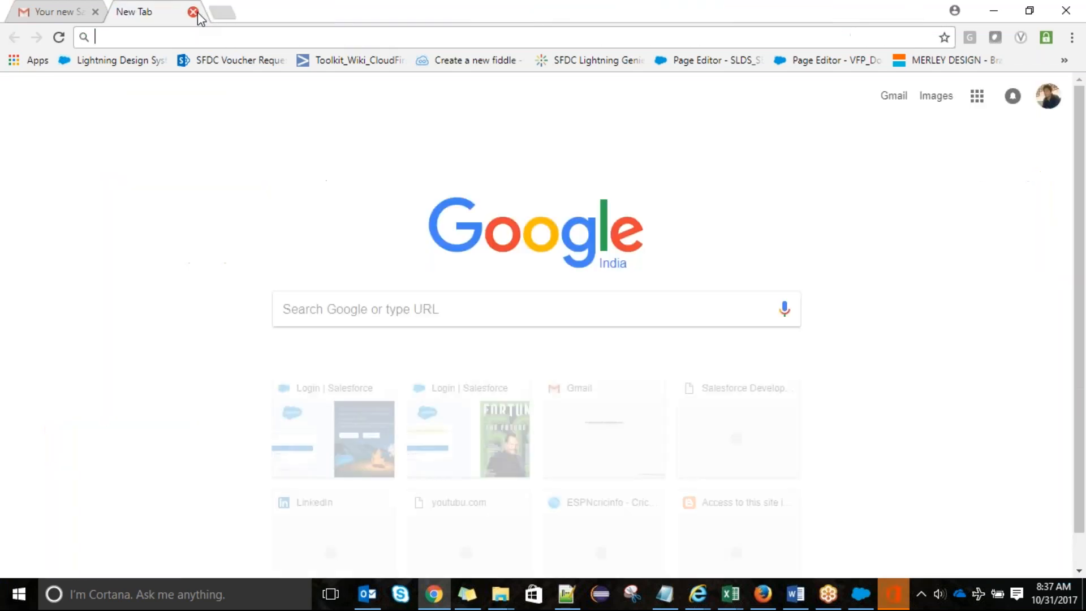
click(78, 8)
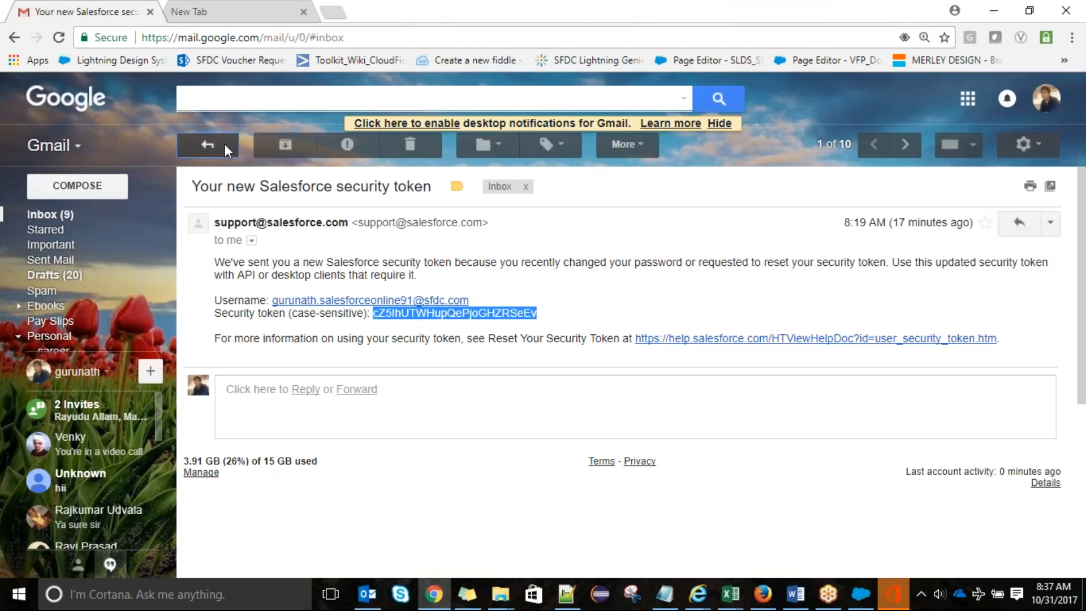
click(225, 143)
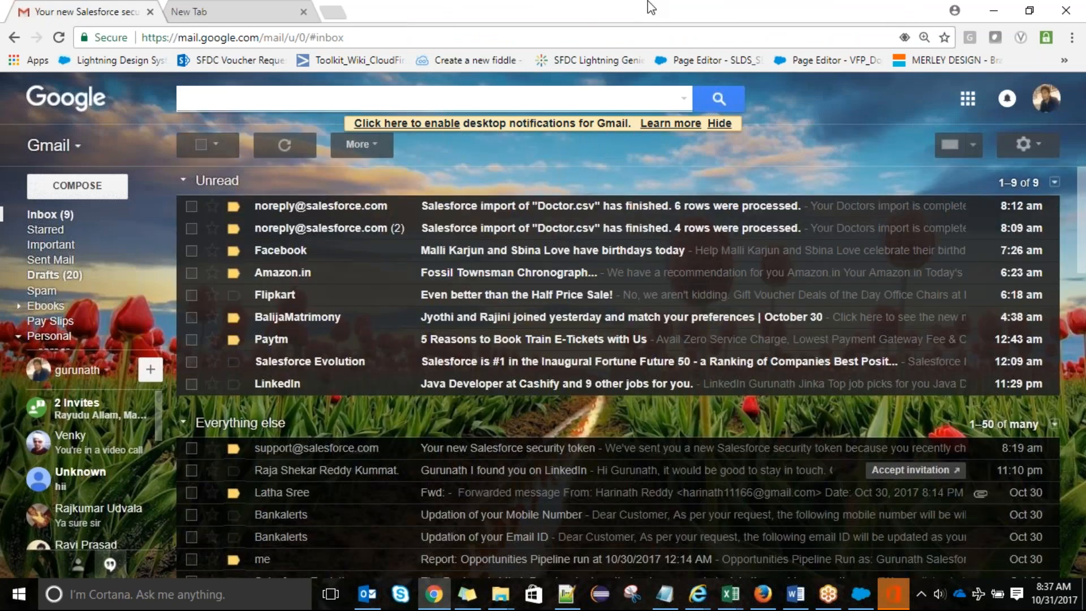